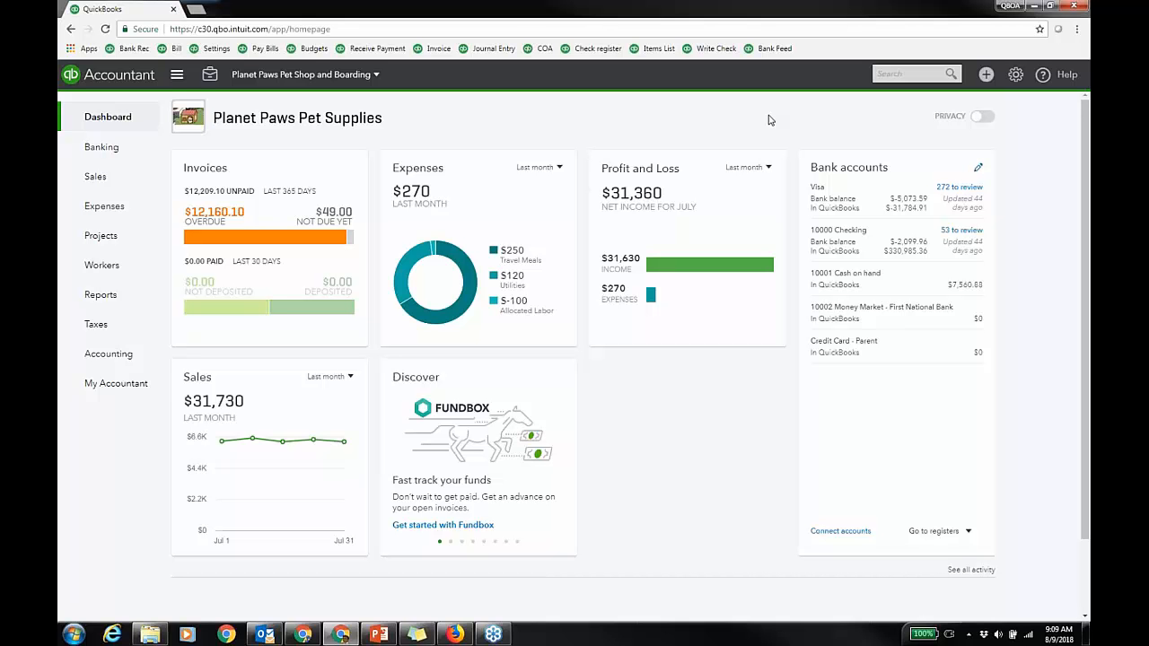
Step: Open Account and Settings from the gear menu's Your Company column
left_click(1015, 76)
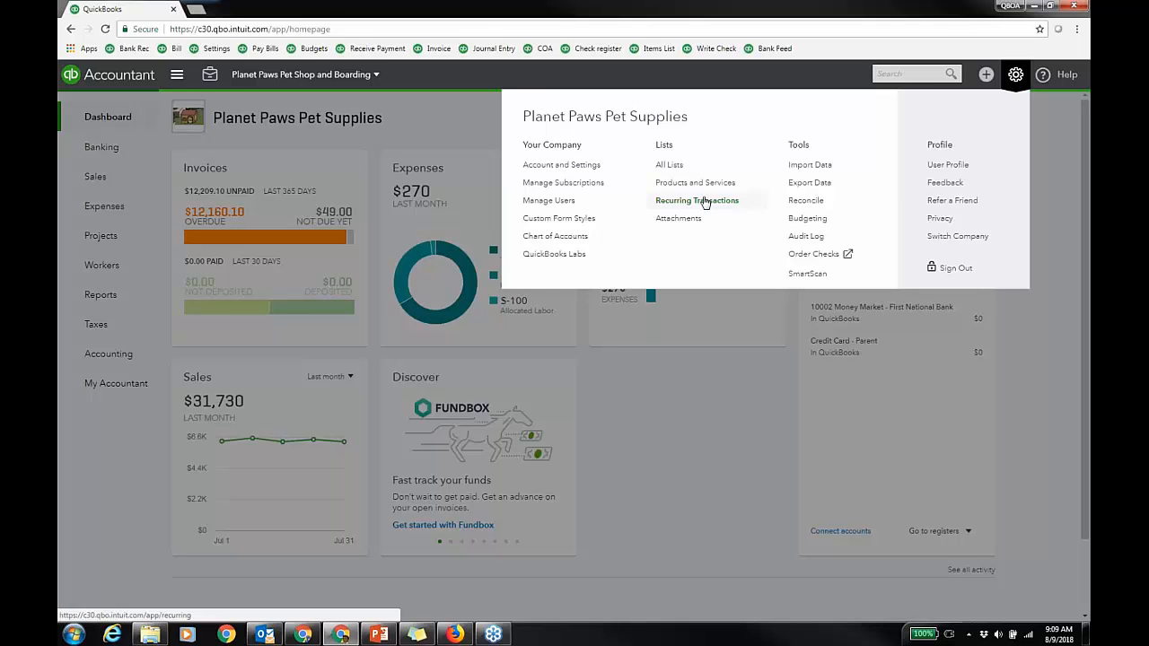
left_click(567, 169)
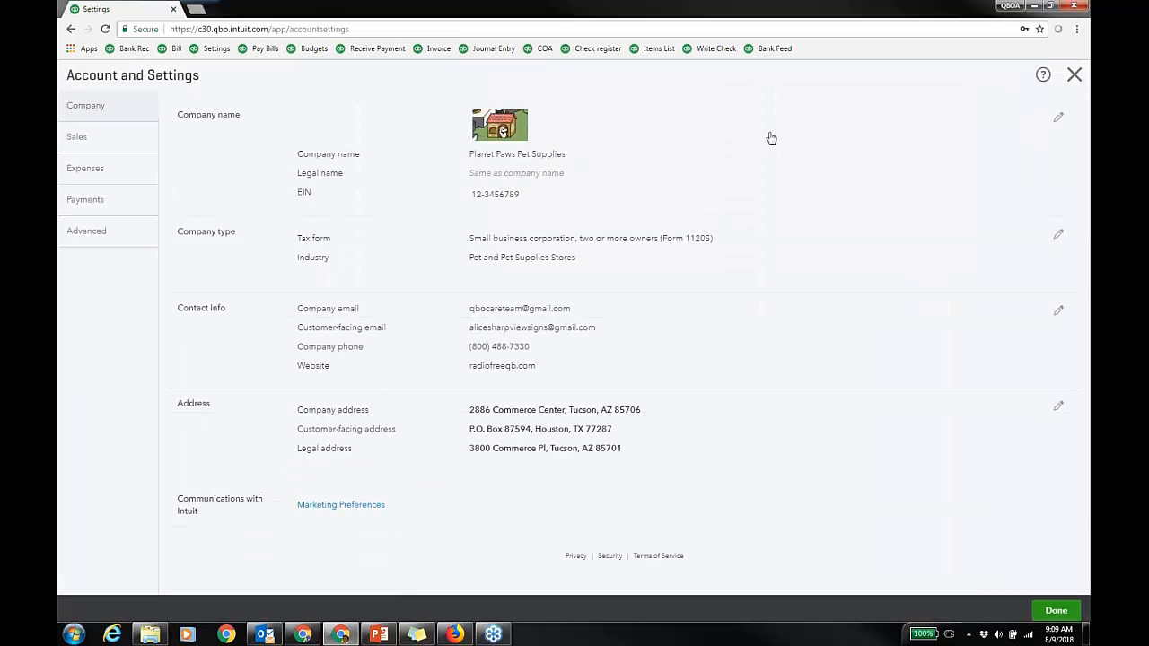
Step: In Sales settings, cancel the Products and services edit and open Progress Invoicing for editing
left_click(119, 140)
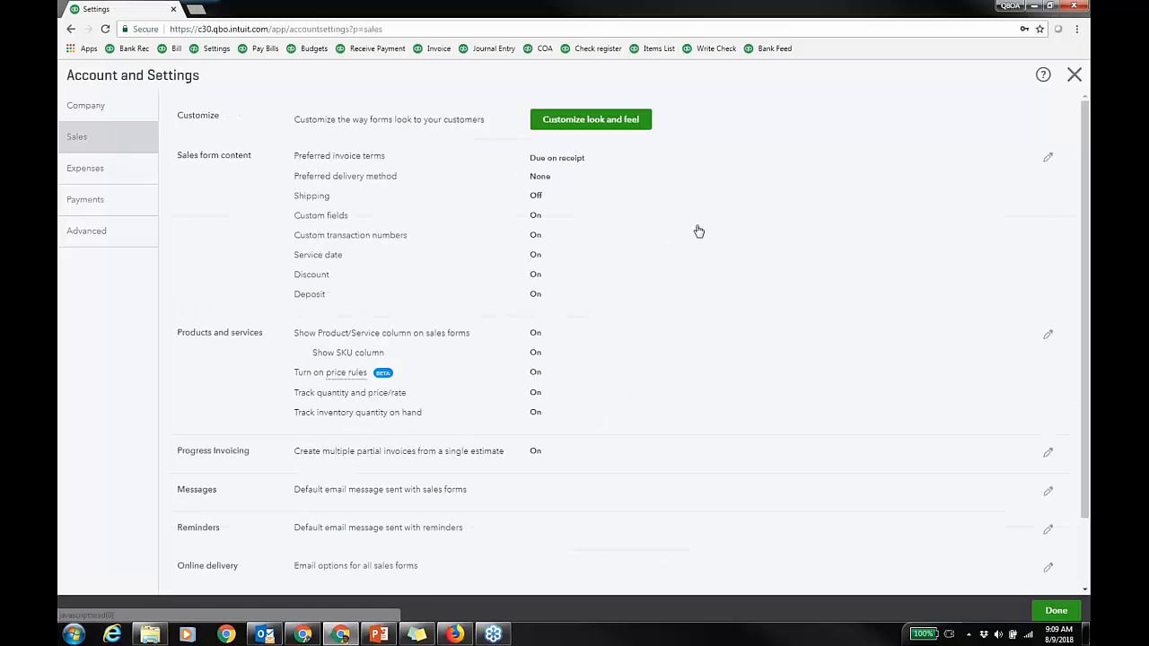
left_click(667, 384)
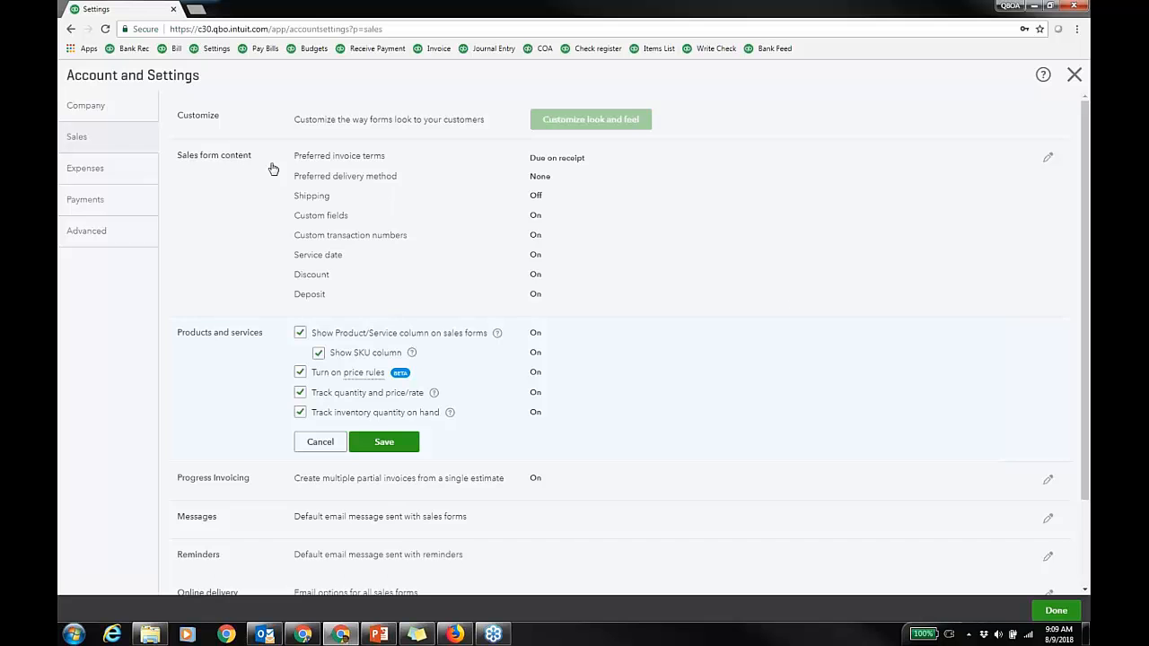
scroll(789, 301, "down", 2)
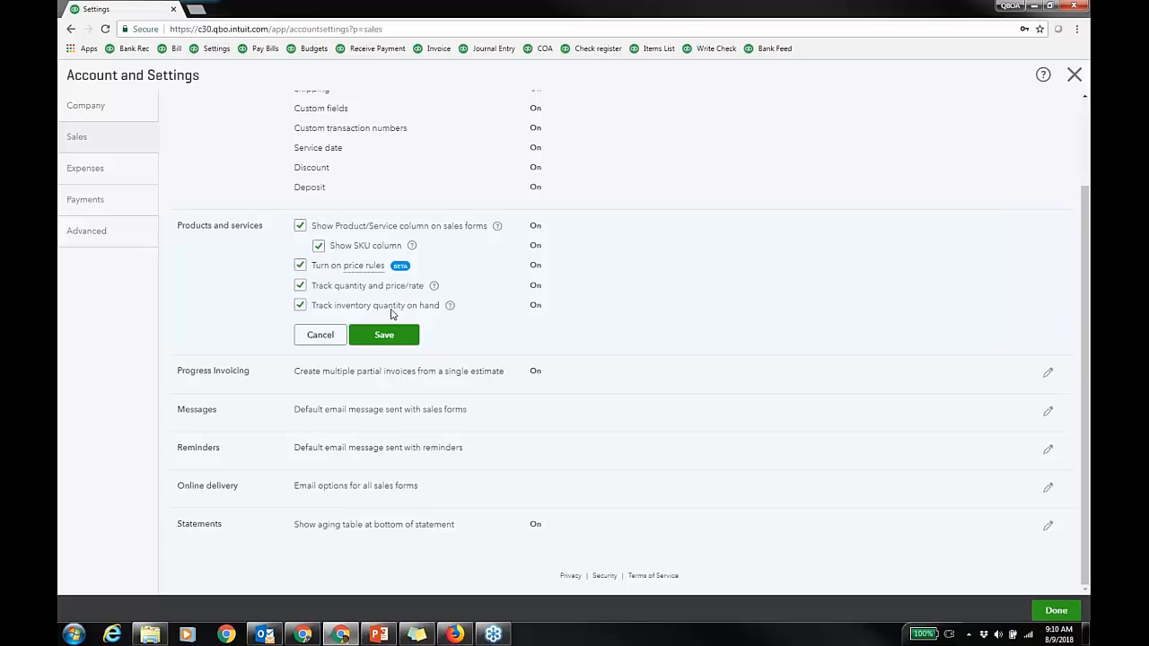
left_click(320, 334)
left_click(599, 370)
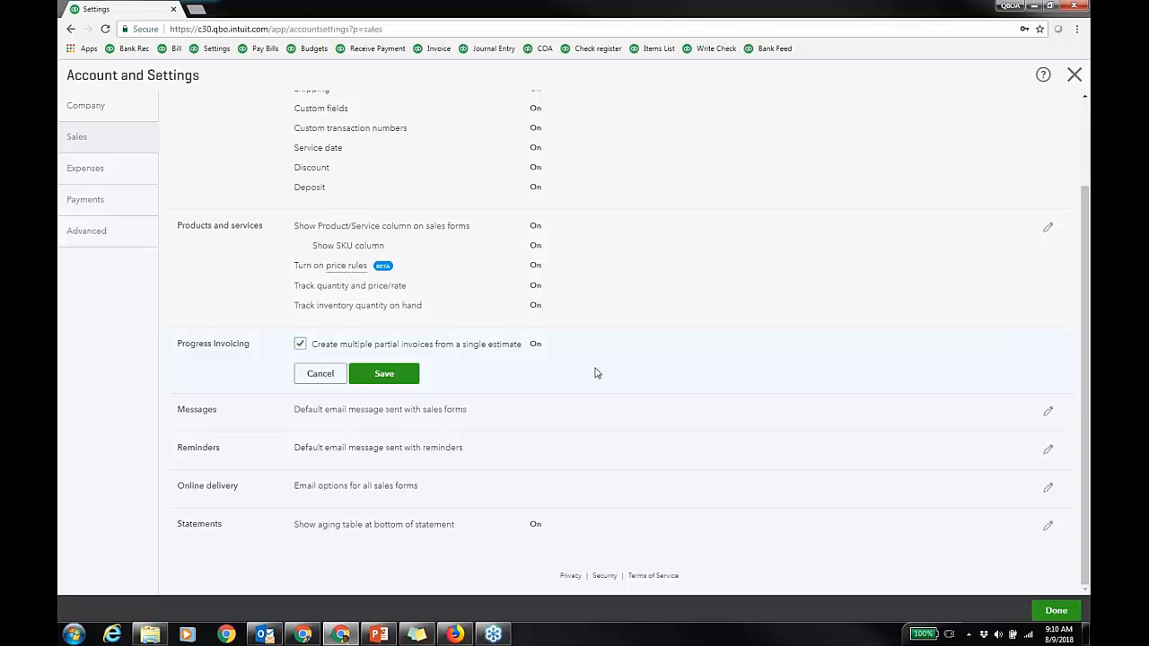
Step: Close Progress Invoicing unchanged and save Online delivery with 'Show short summary in email'
left_click(321, 374)
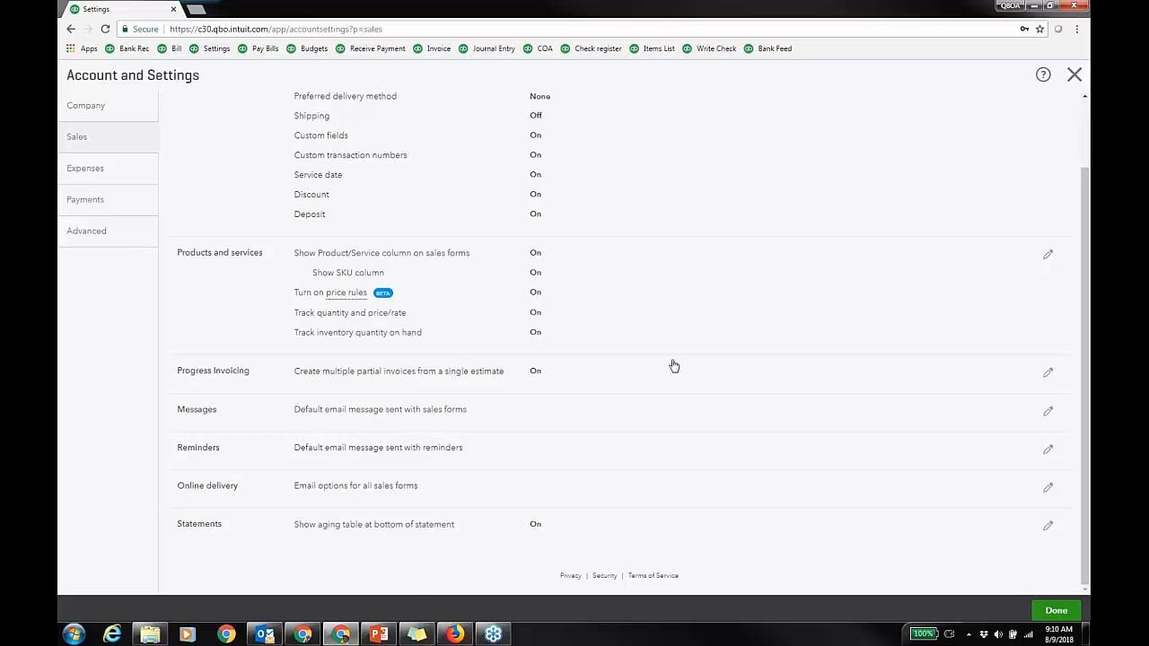
left_click(572, 499)
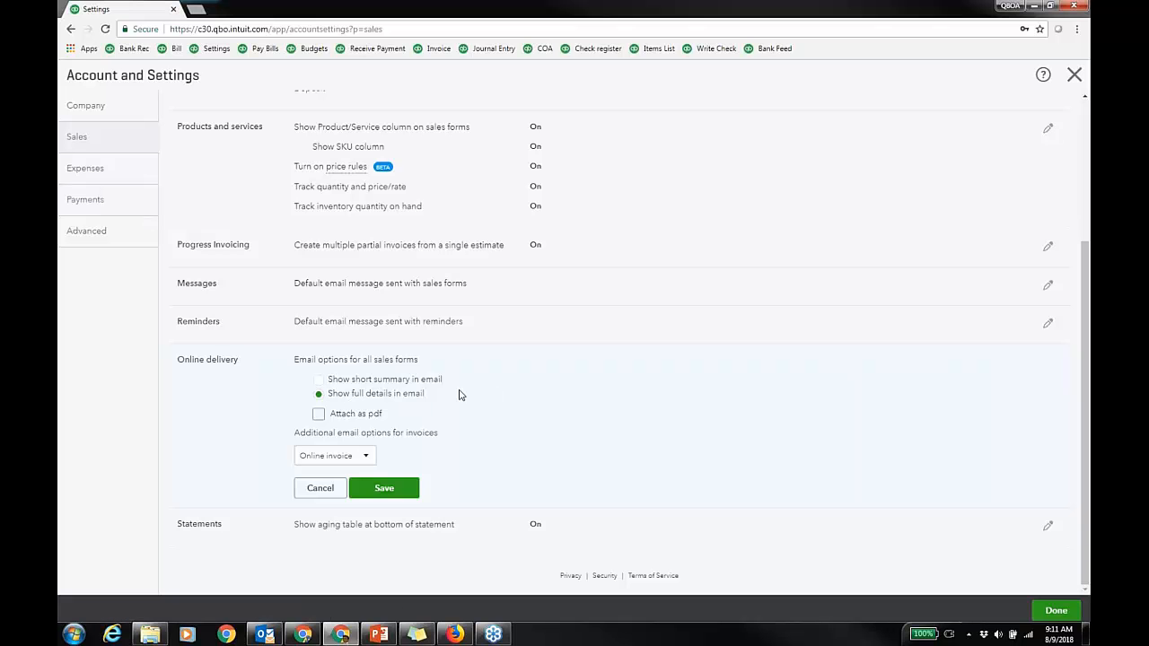
left_click(318, 380)
left_click(391, 488)
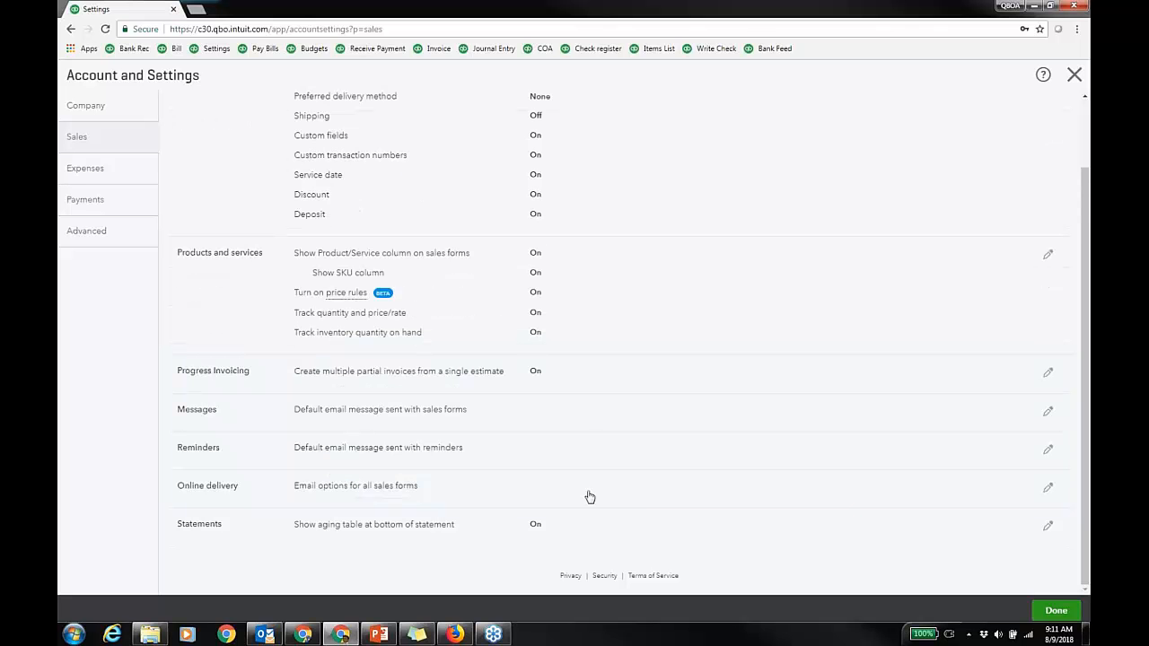
scroll(597, 459, "up", 1)
scroll(595, 428, "up", 1)
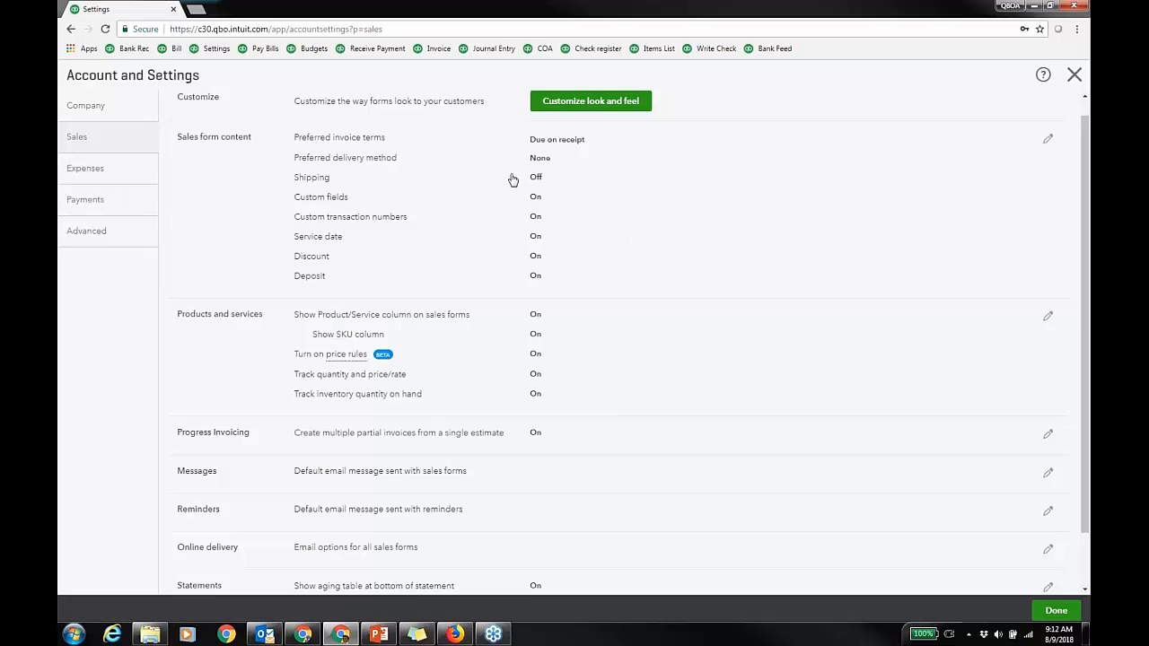
Step: Tick Public for the Pet Kind and Pet Name custom fields in Sales form content
left_click(629, 198)
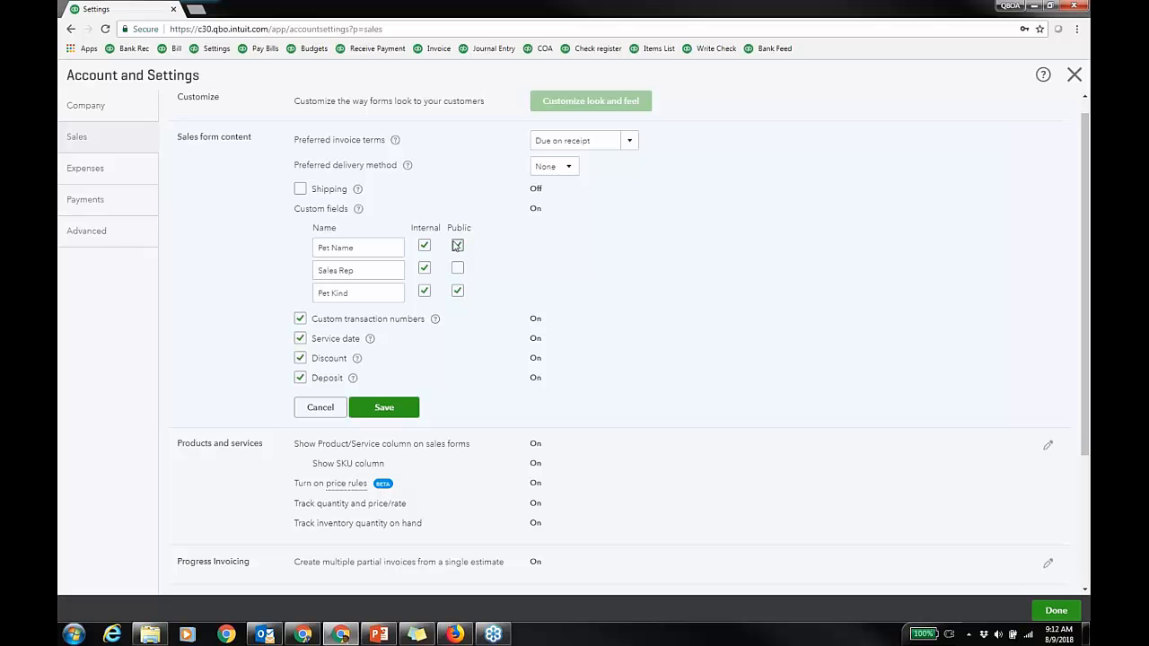
left_click(457, 291)
left_click(458, 293)
left_click(457, 245)
left_click(458, 291)
scroll(717, 283, "up", 1)
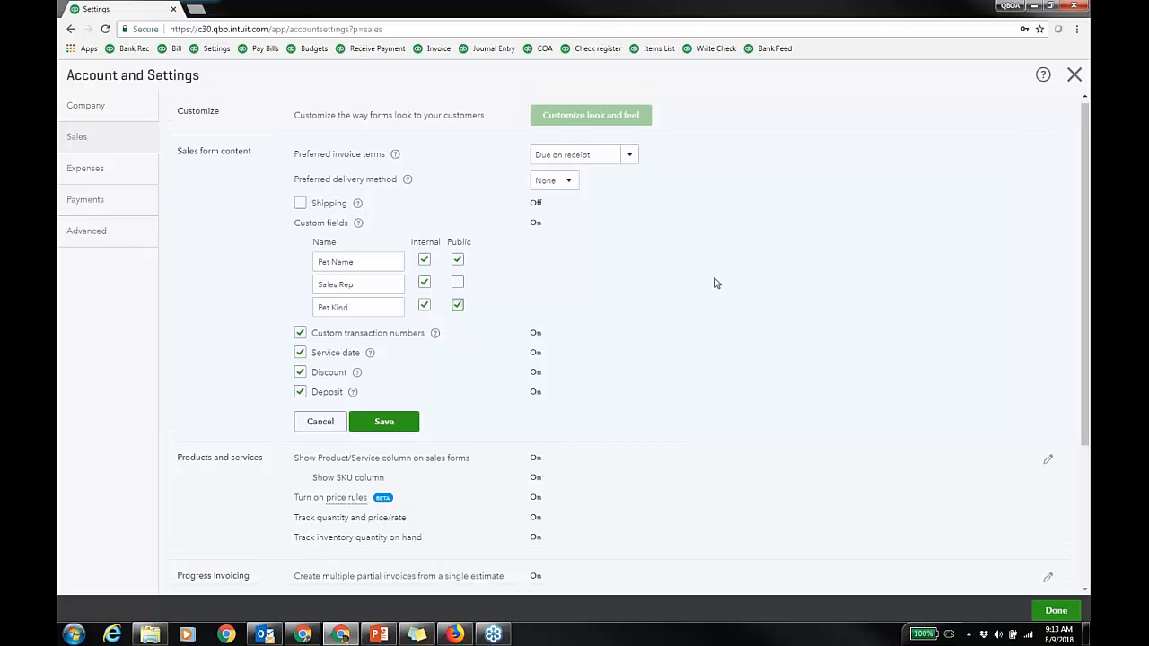
Step: Keep Due on receipt as preferred invoice terms and exit the section via the unsaved-changes prompt
left_click(630, 158)
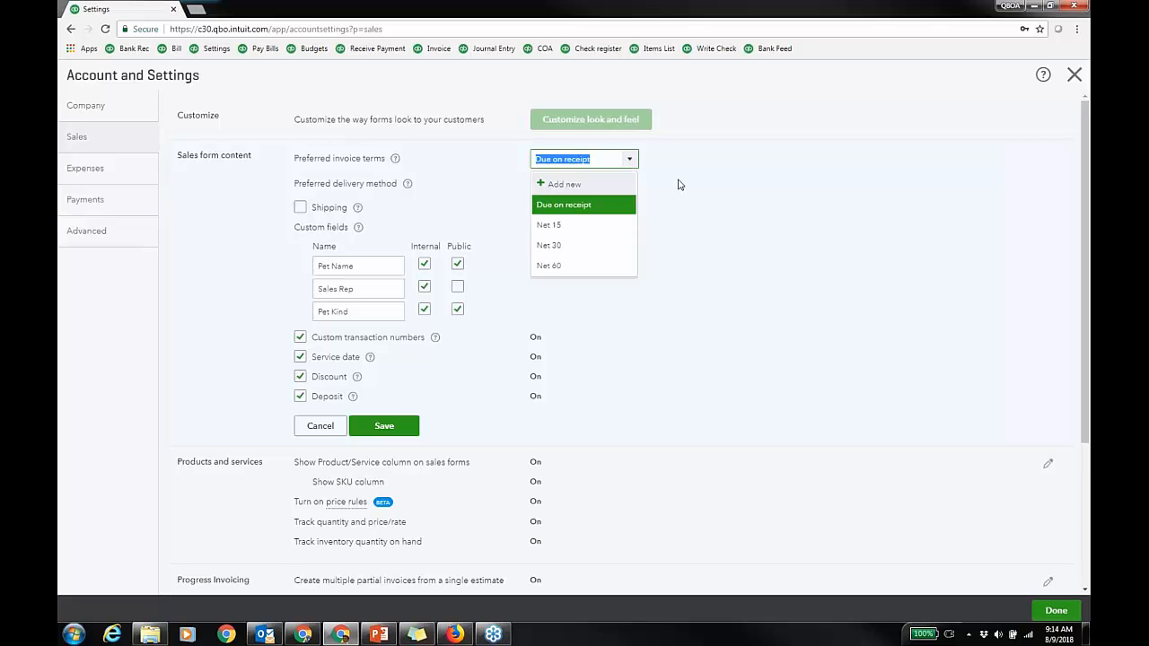
left_click(730, 209)
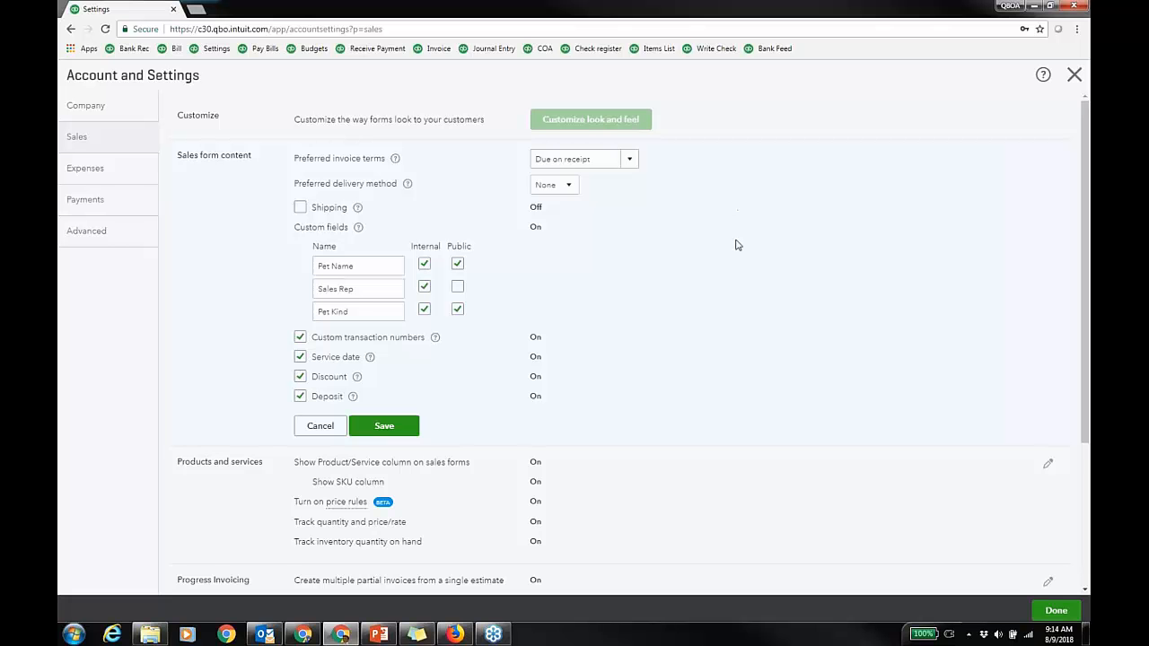
left_click(718, 123)
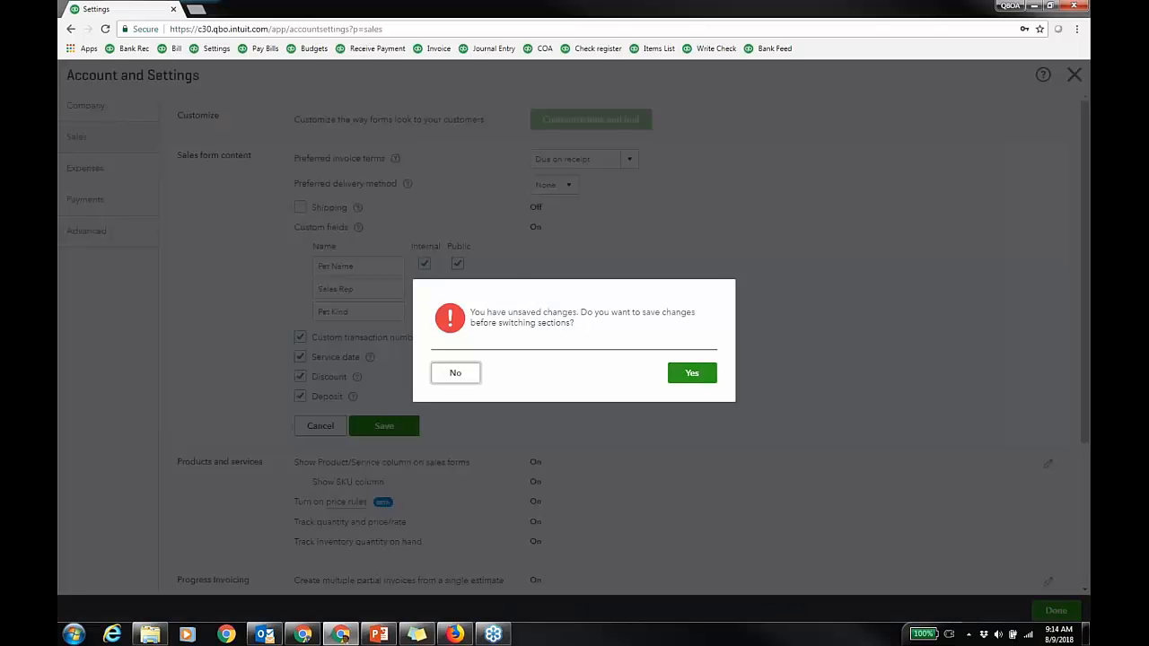
left_click(429, 380)
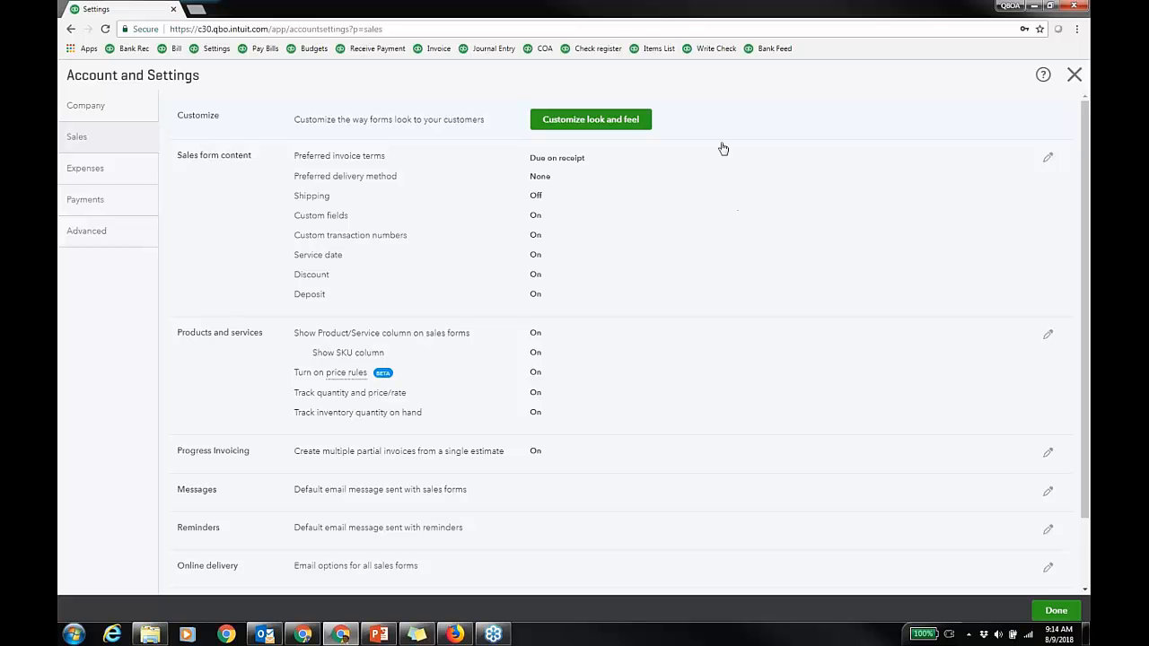
Step: Edit the Standard style listed under Customize look and feel's custom form styles
left_click(646, 126)
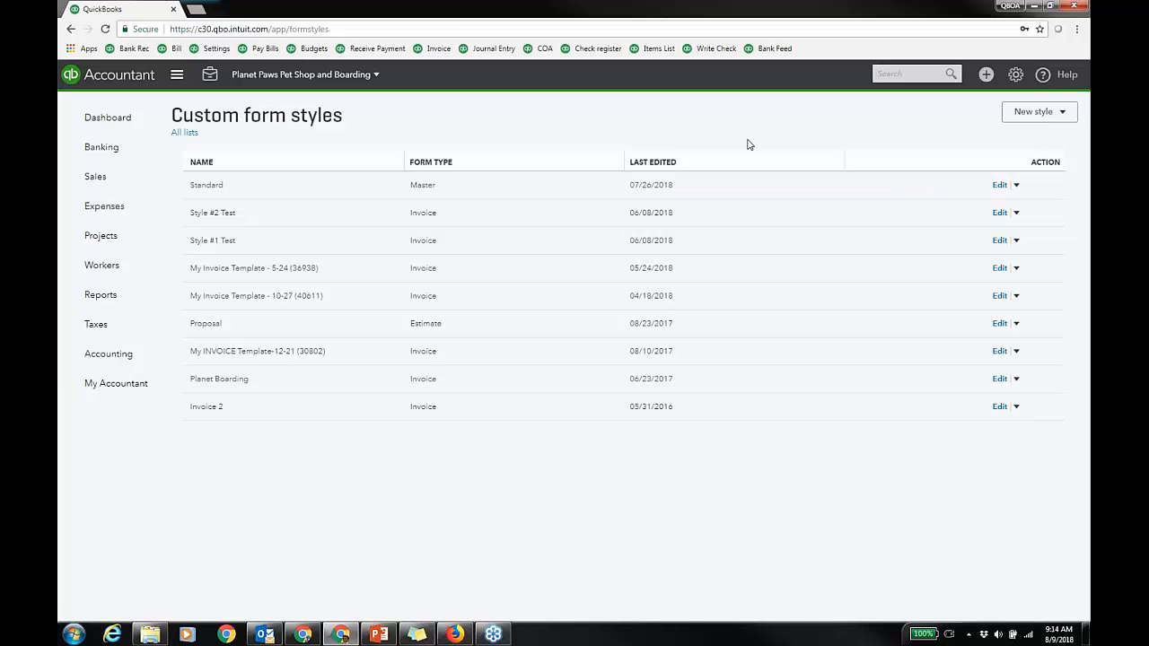
left_click(996, 185)
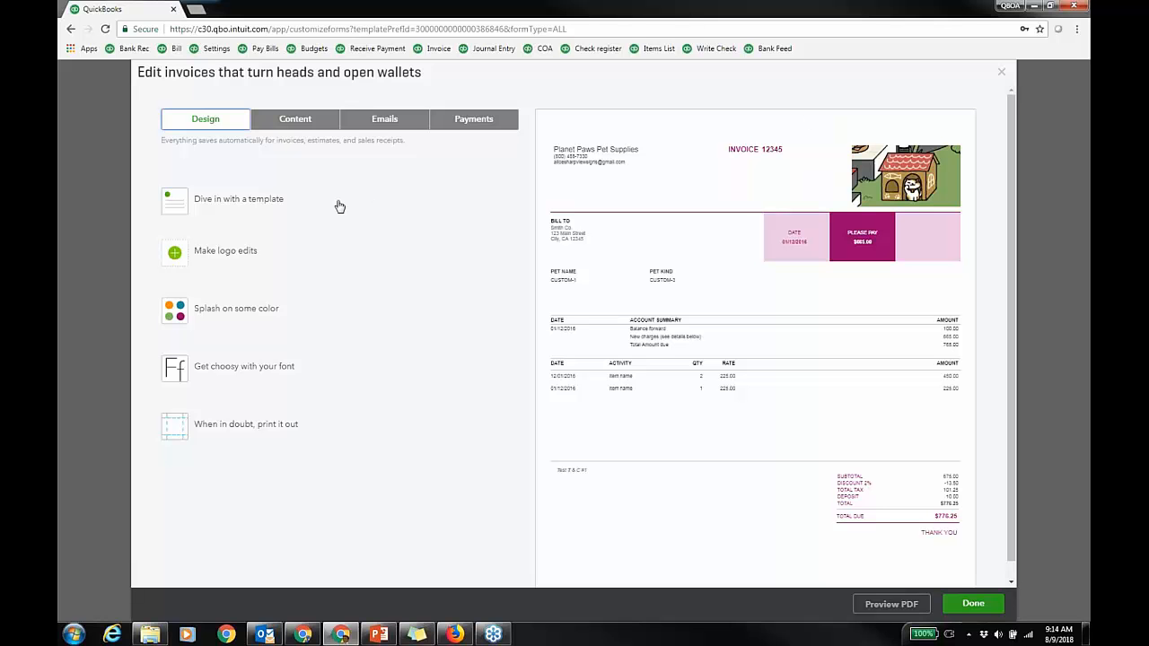
Step: On the Design tab, browse the templates and show the logo edit options
left_click(281, 205)
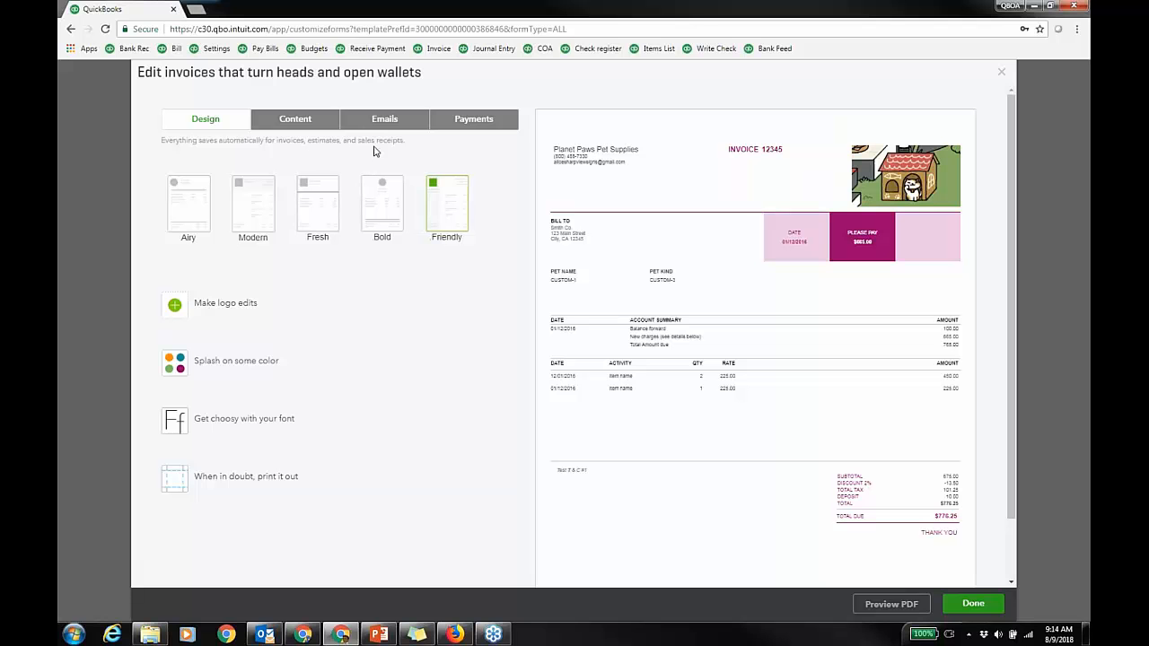
left_click(257, 306)
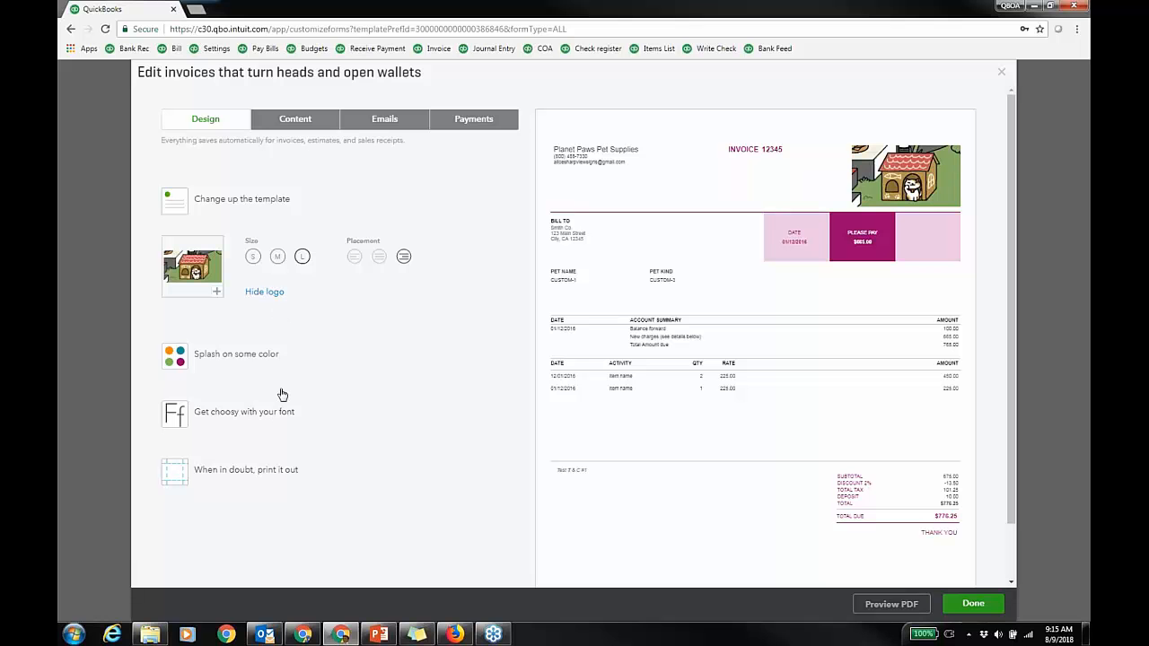
Step: In the Content tab header section, delete the INVALID_FORM_NAME Tax invoice form name
left_click(306, 122)
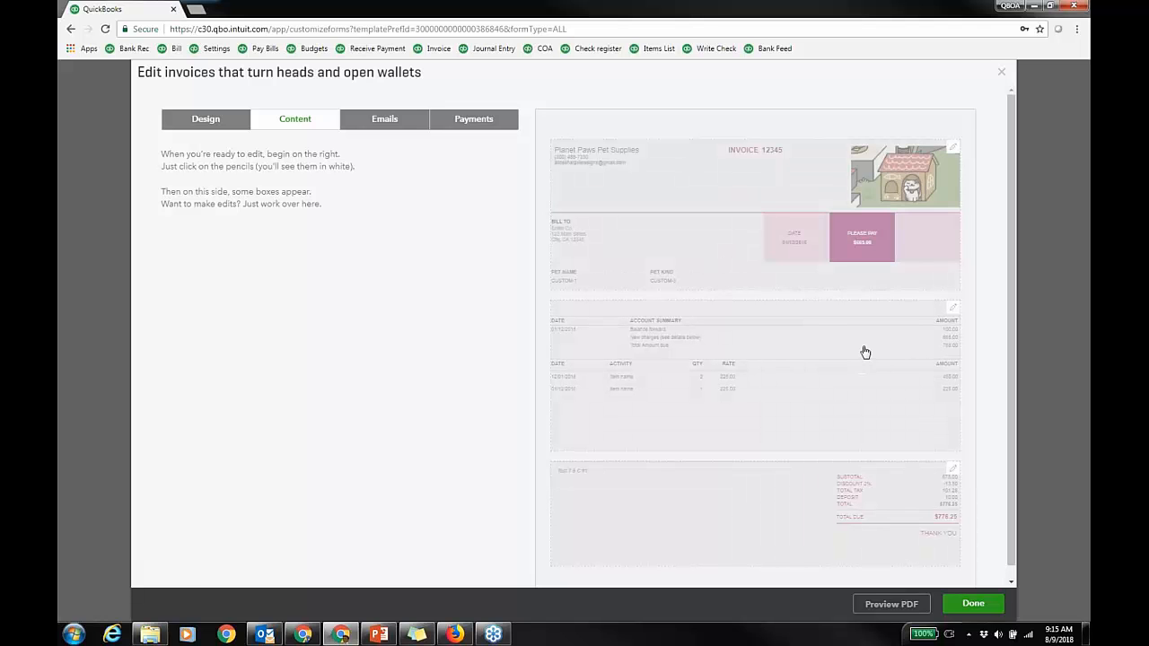
left_click(955, 151)
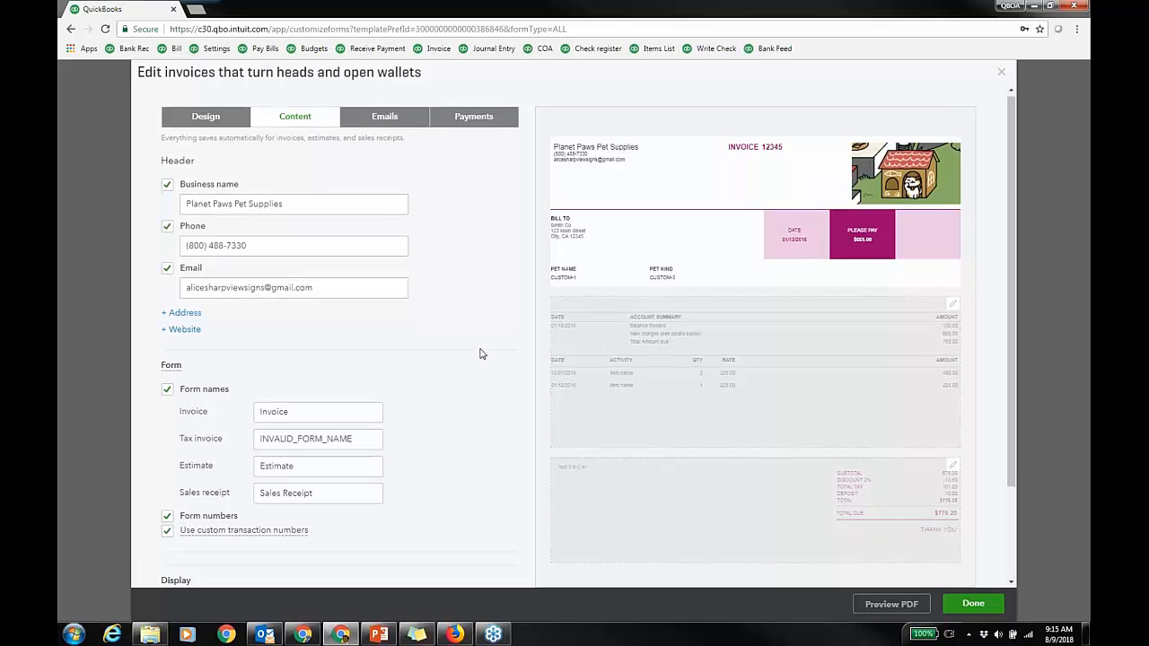
scroll(479, 354, "down", 2)
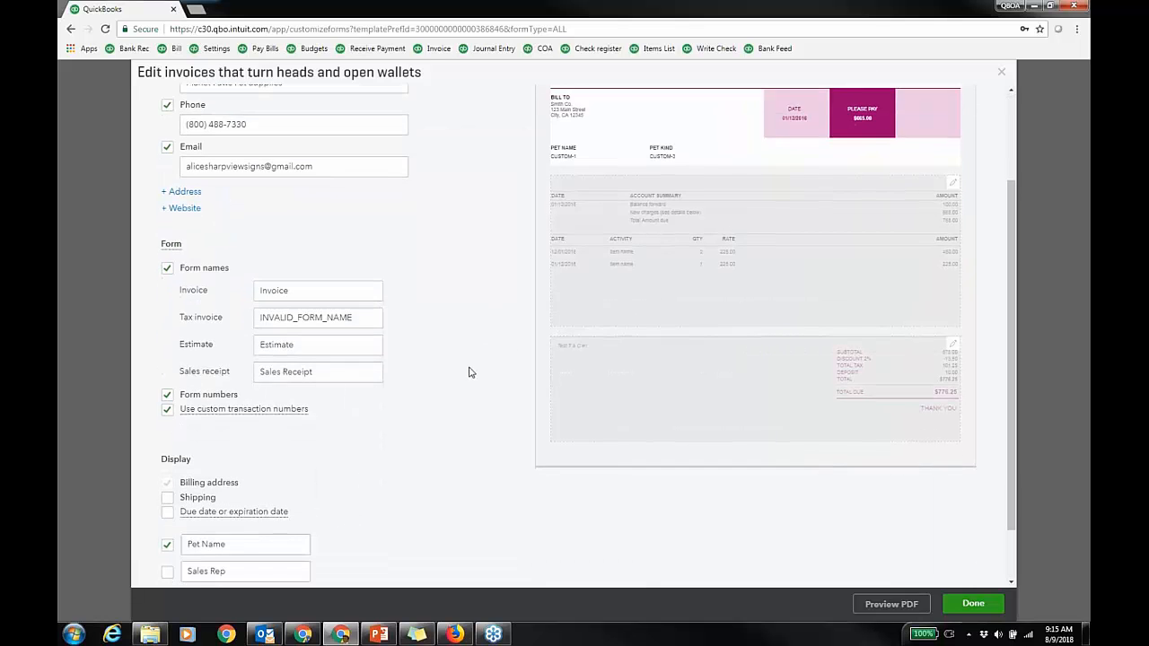
scroll(485, 360, "down", 1)
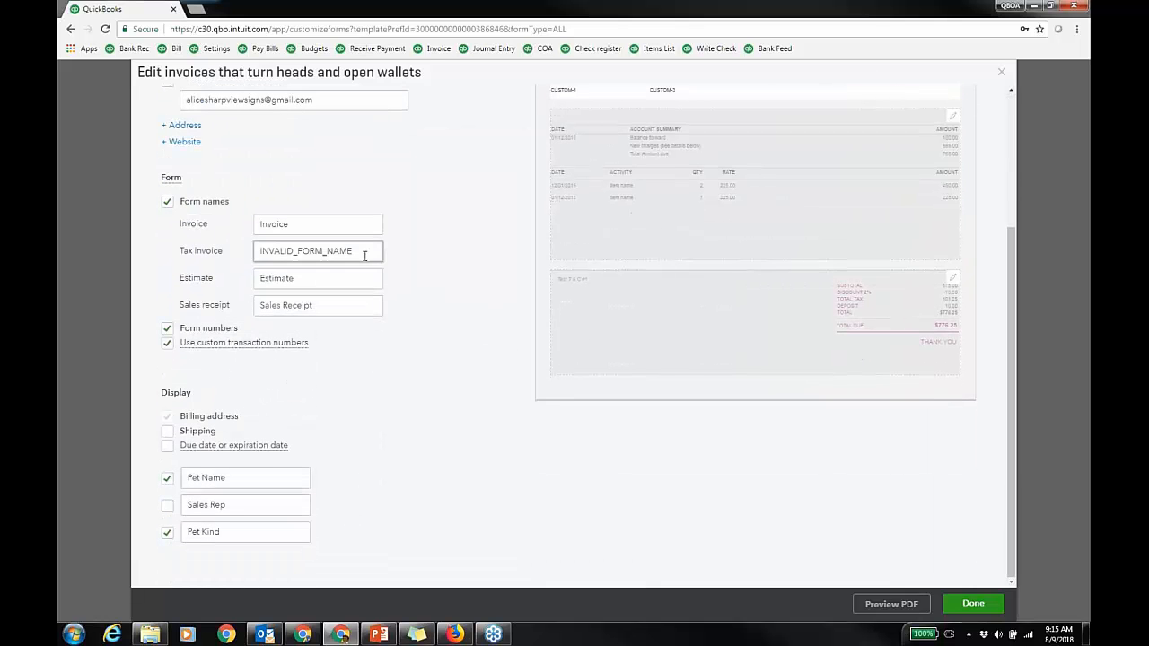
left_click_drag(364, 253, 204, 247)
key("BackSpace")
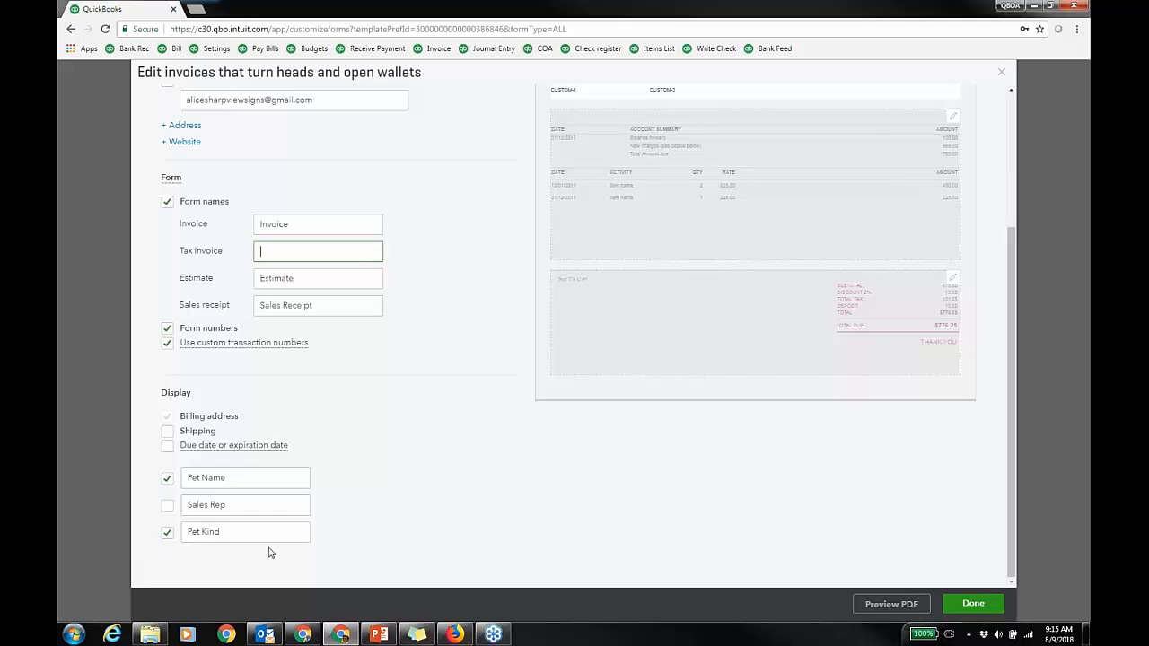
scroll(457, 390, "up", 3)
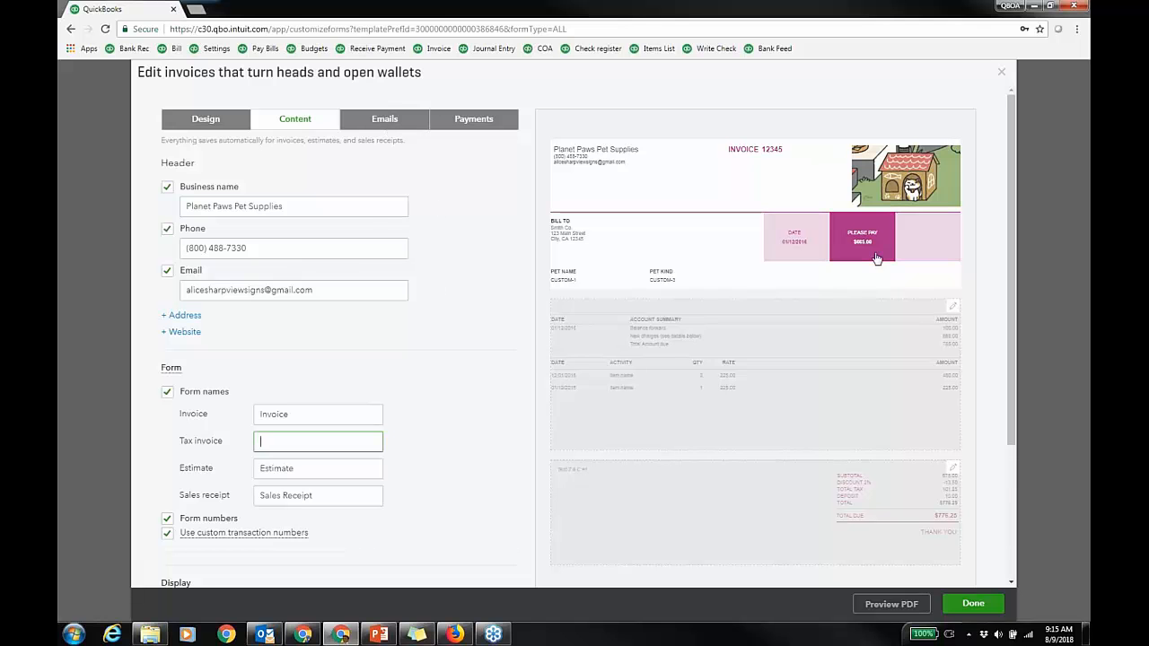
Step: Open the activity table section to check the Date, Product/Service, Quantity, Rate and Amount columns
left_click(953, 311)
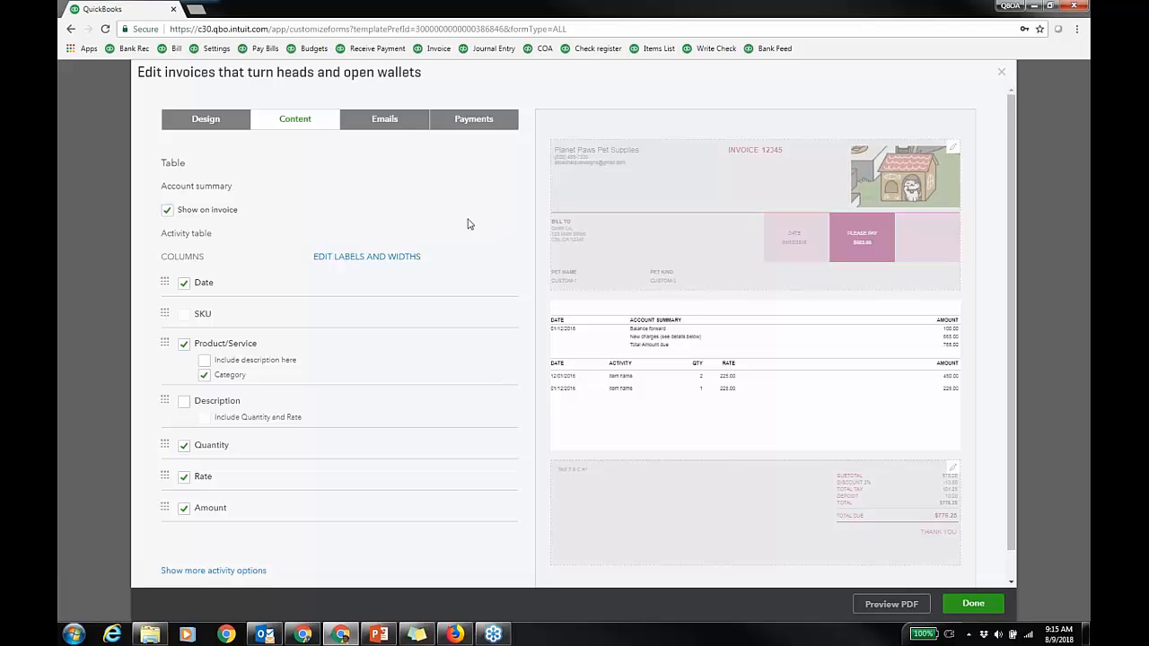
scroll(467, 224, "down", 1)
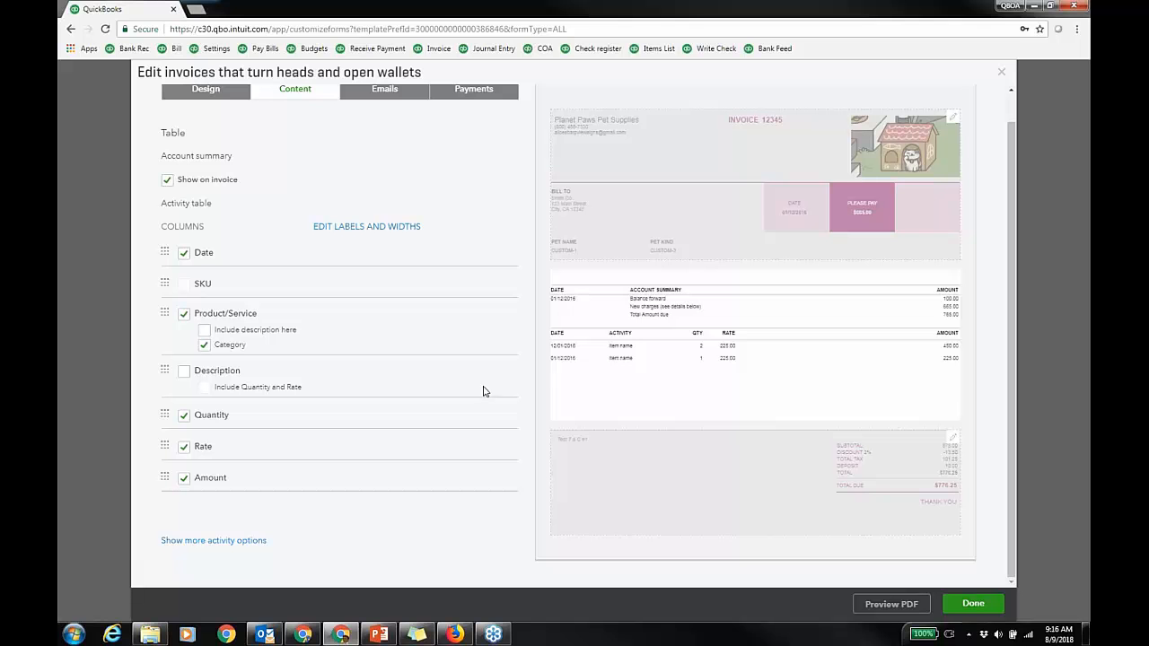
Step: Show more activity options, keep grouping by Type, then go to the Emails tab
left_click(246, 541)
scroll(444, 467, "down", 2)
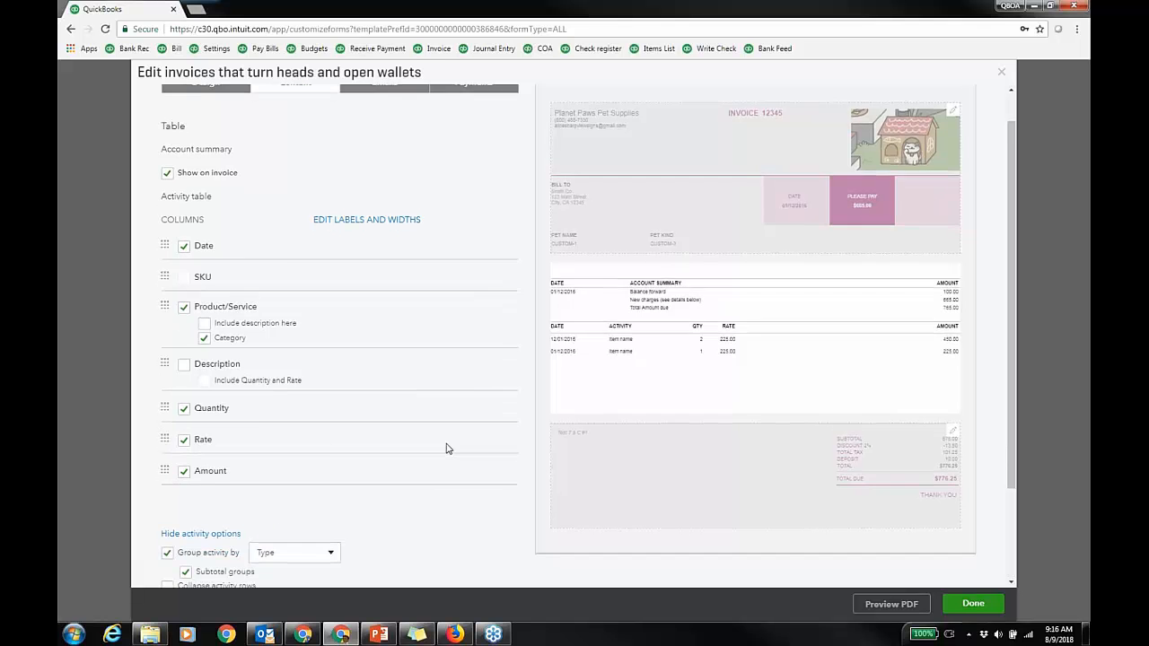
left_click(330, 434)
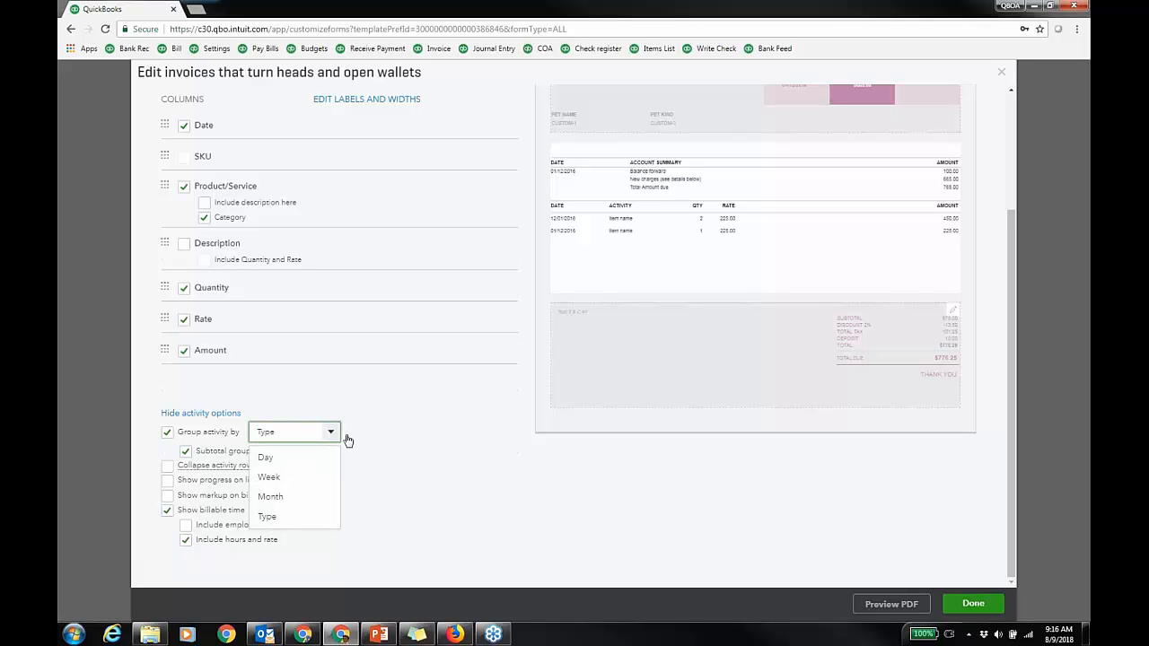
left_click(402, 422)
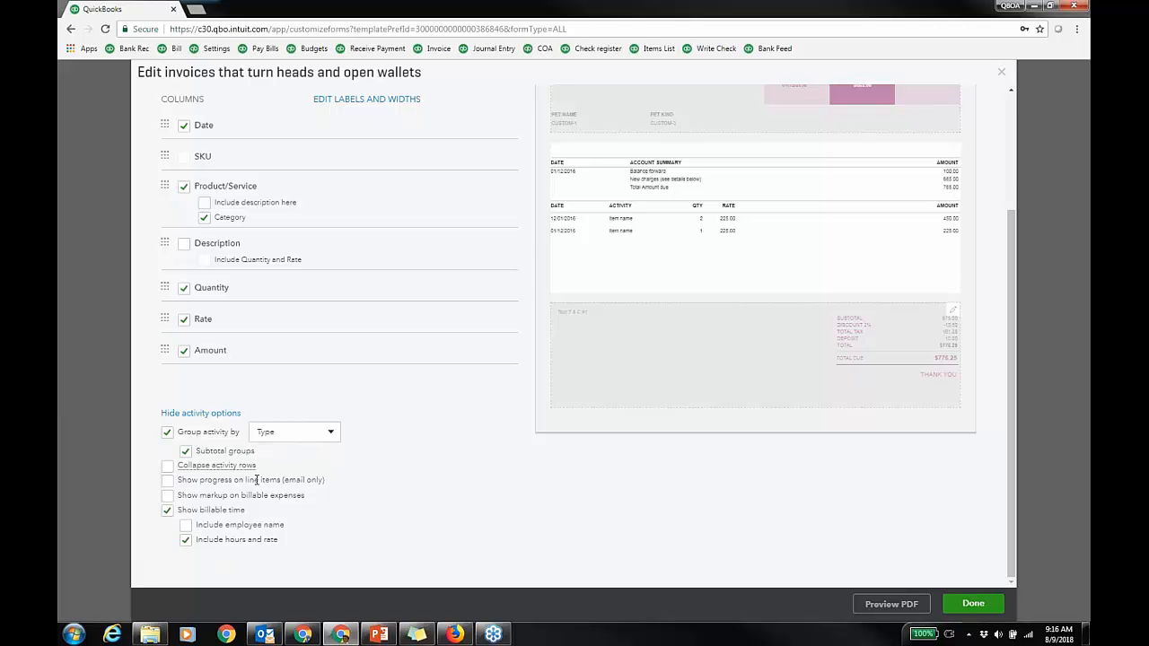
scroll(449, 314, "up", 2)
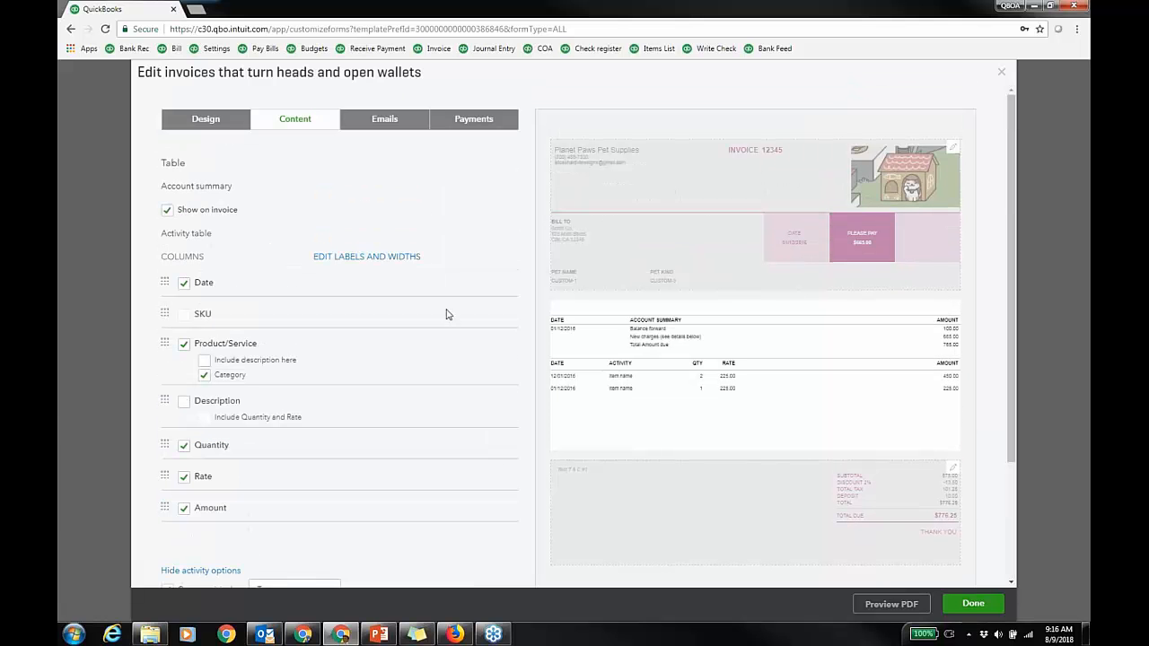
left_click(418, 123)
Step: Review the invoice's online payment options, then close the style editor to trigger the save prompt
left_click(465, 123)
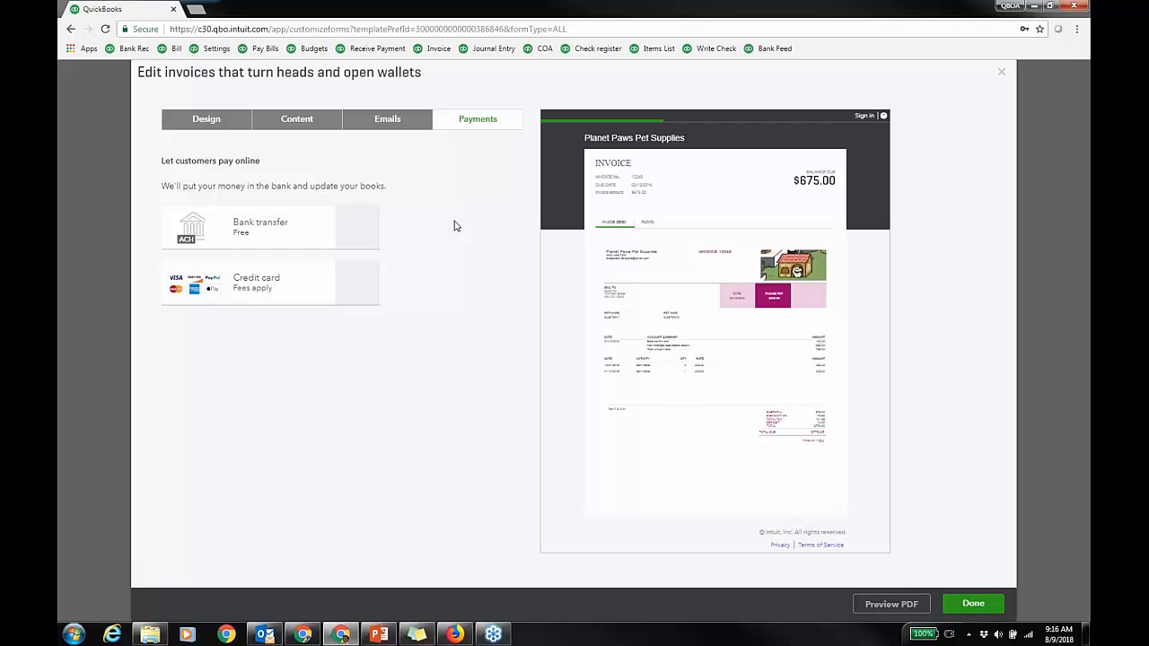
left_click(1002, 72)
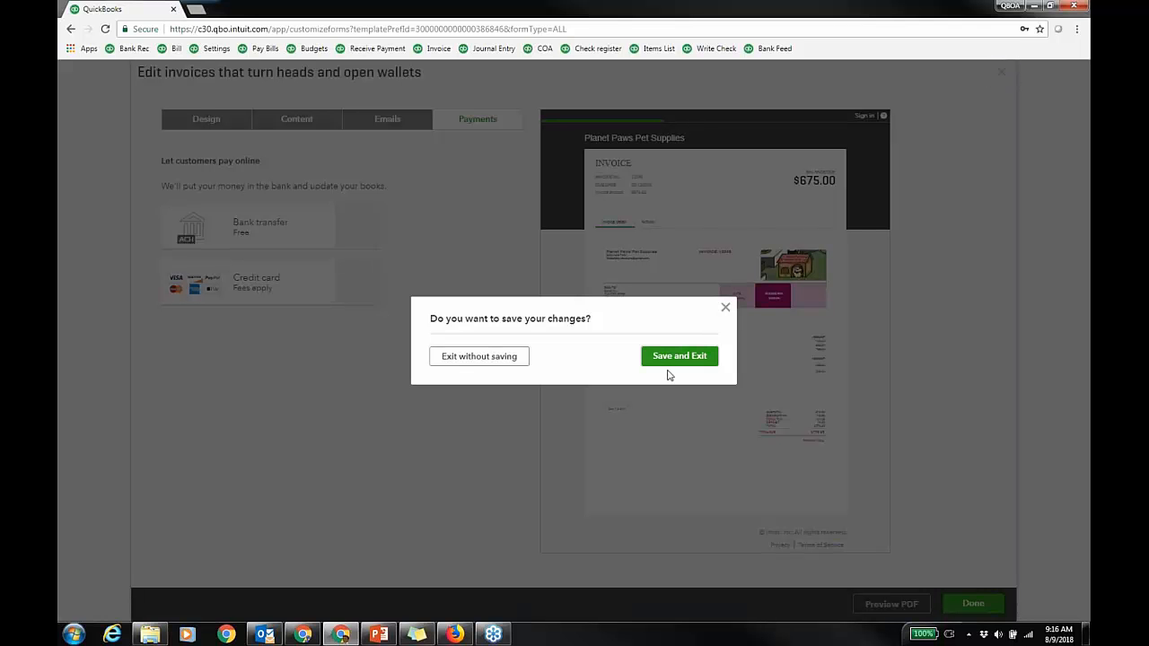
Step: Save and exit the invoice style, check the New style options, and return to Account and Settings
left_click(679, 357)
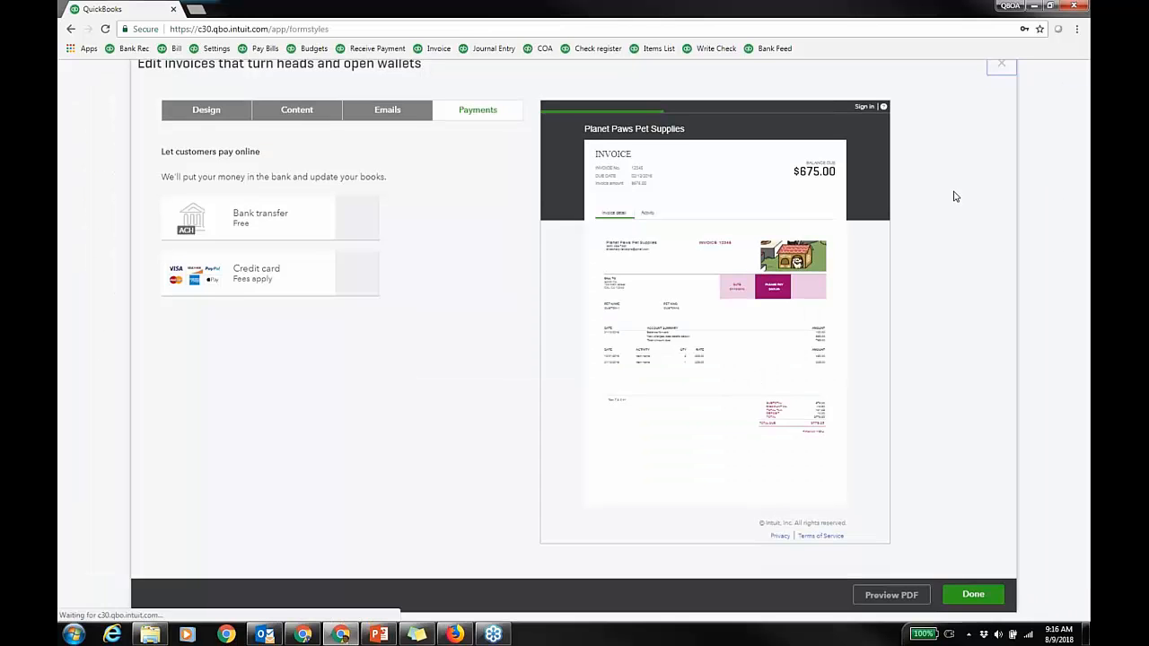
left_click(1061, 113)
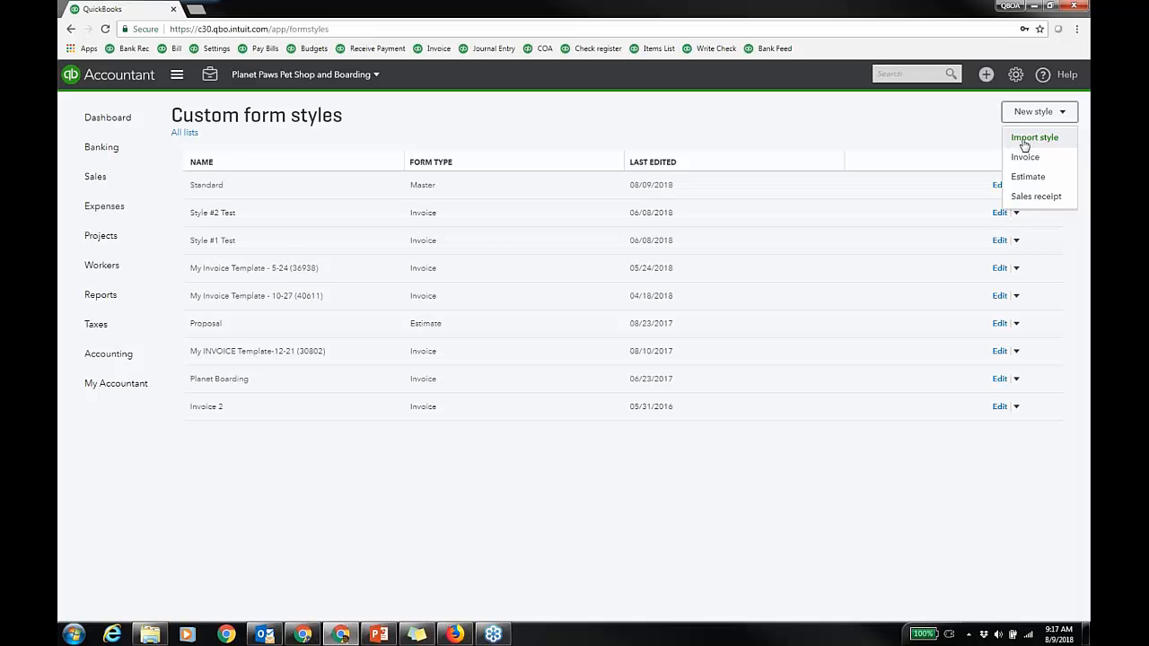
left_click(1015, 75)
left_click(560, 166)
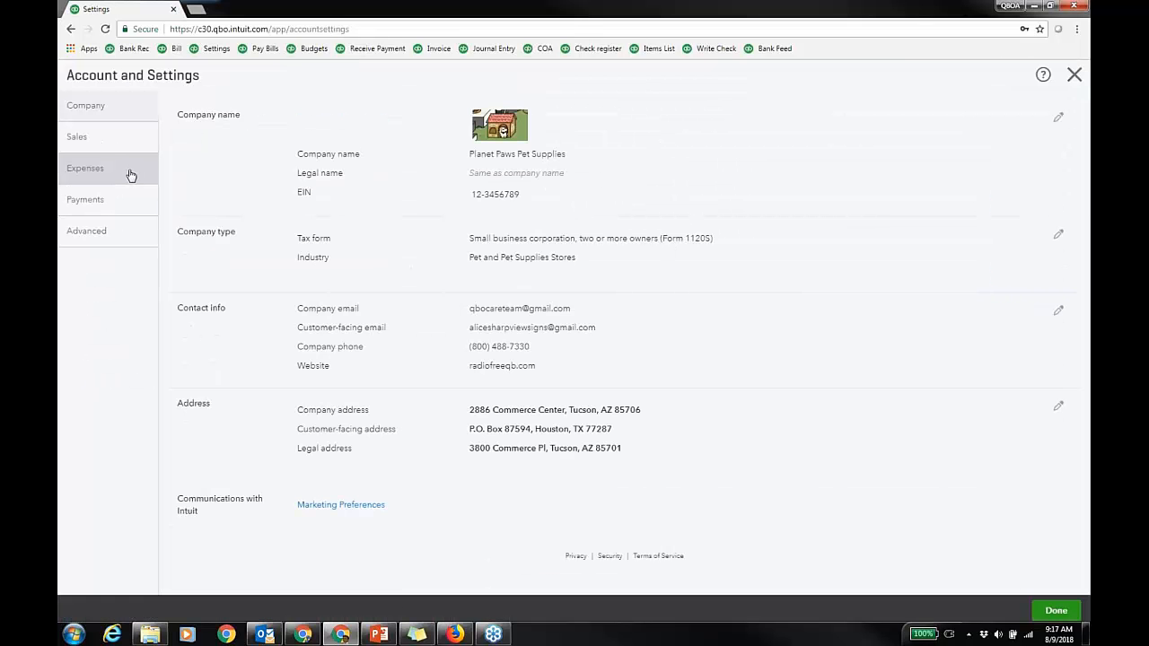
Step: Review the Bills and expenses options under Expenses settings, then cancel without changes
left_click(128, 173)
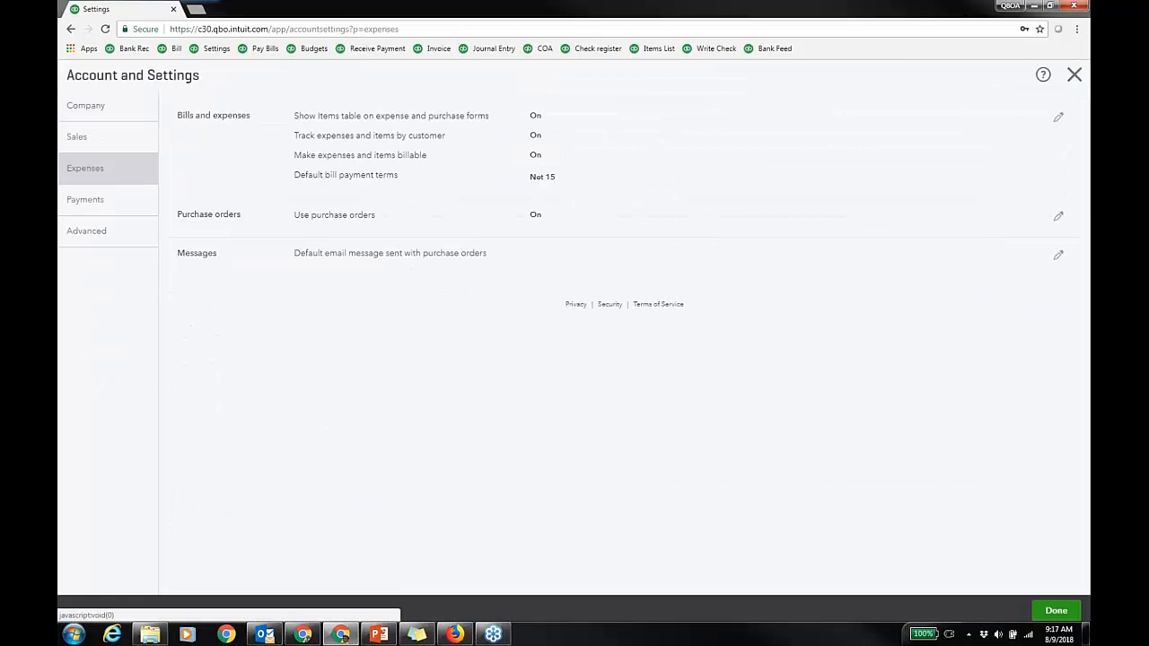
left_click(631, 154)
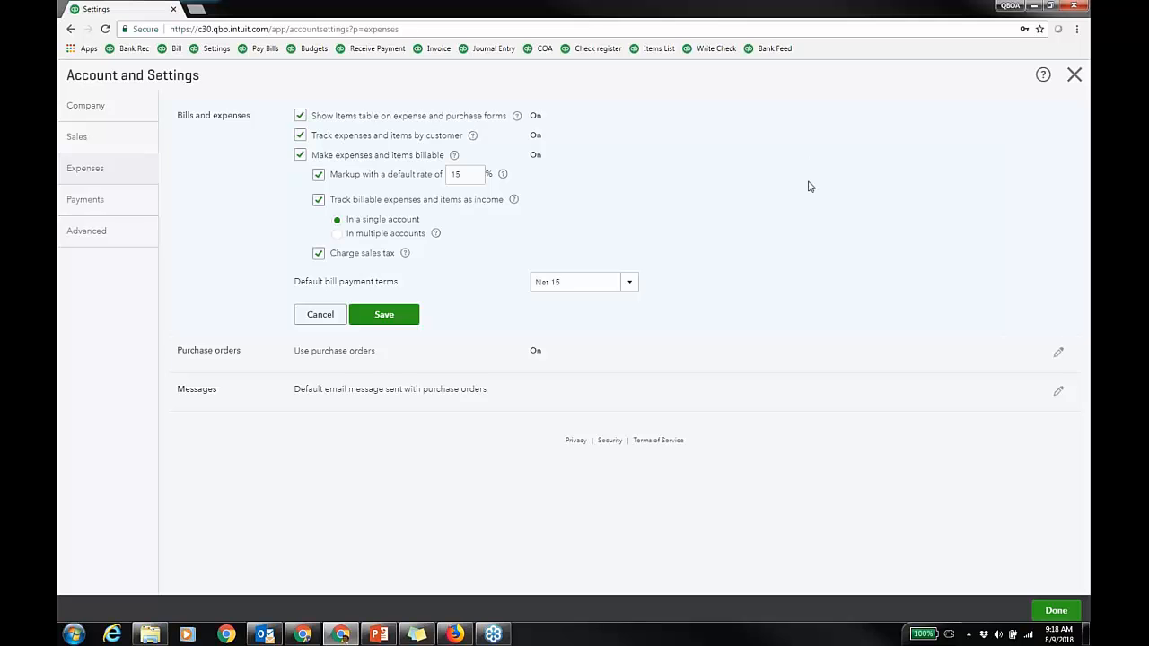
left_click(323, 316)
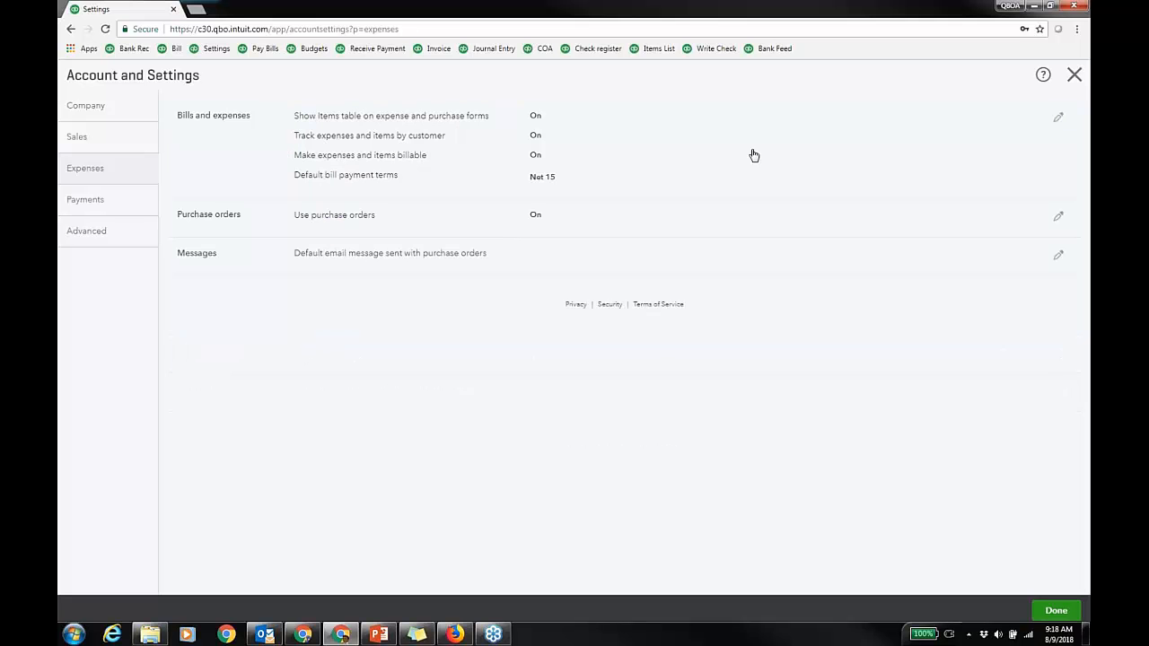
Step: Uncheck the first two purchase order custom fields, keeping the third, save, and view Advanced settings
left_click(498, 216)
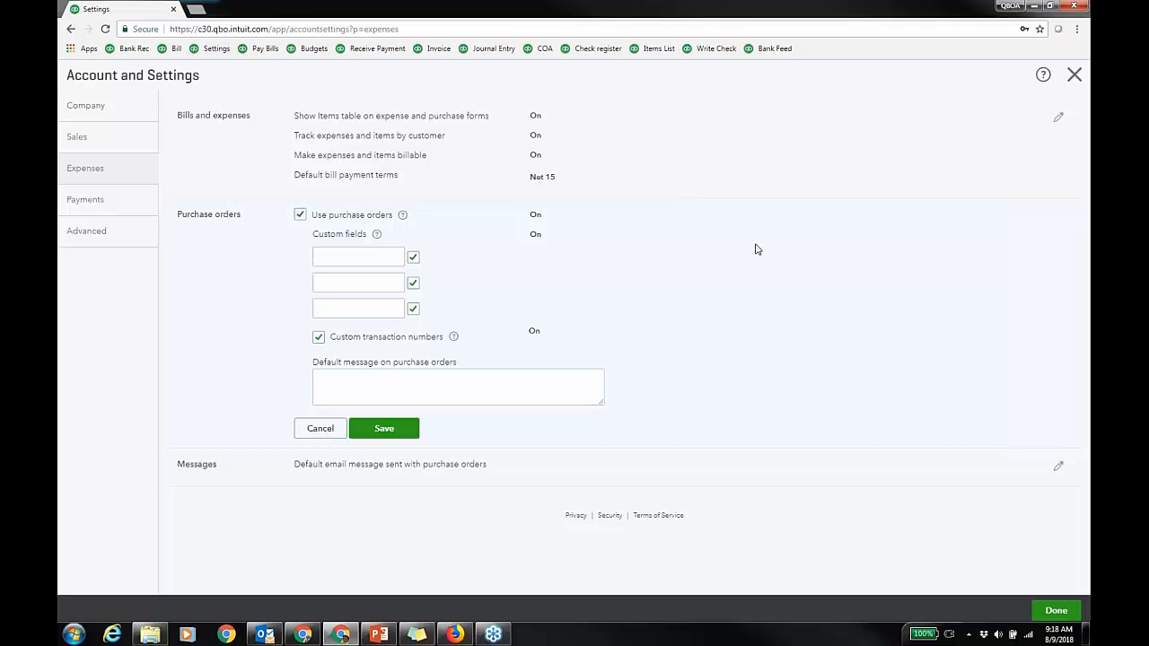
left_click(413, 258)
left_click(413, 284)
left_click(384, 429)
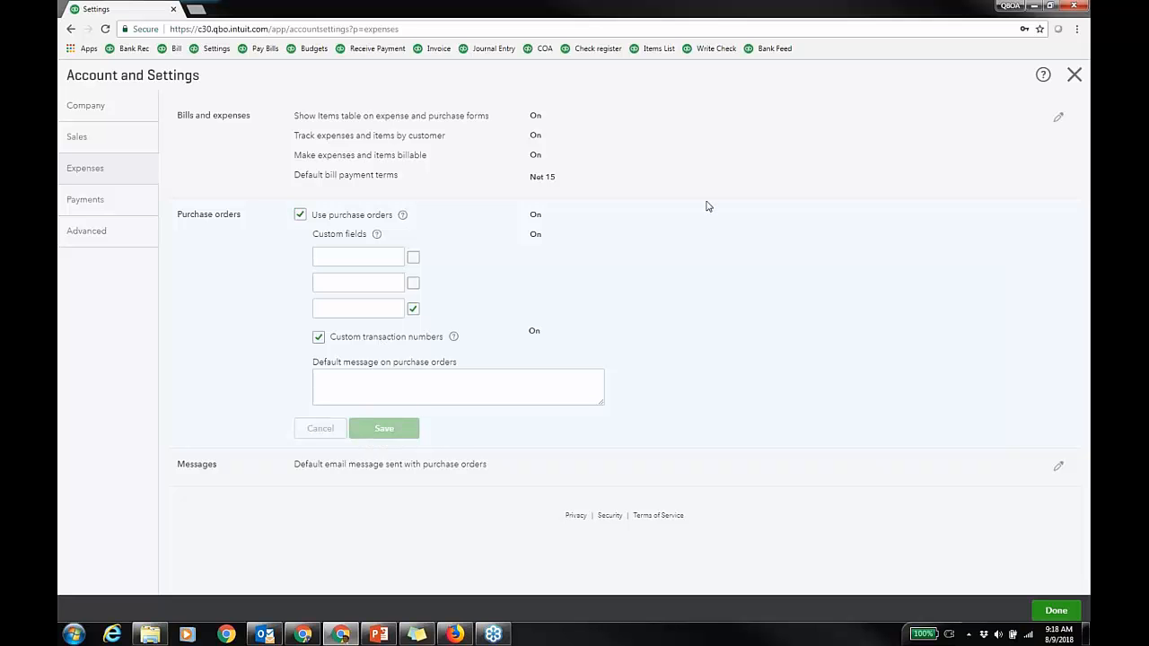
left_click(137, 235)
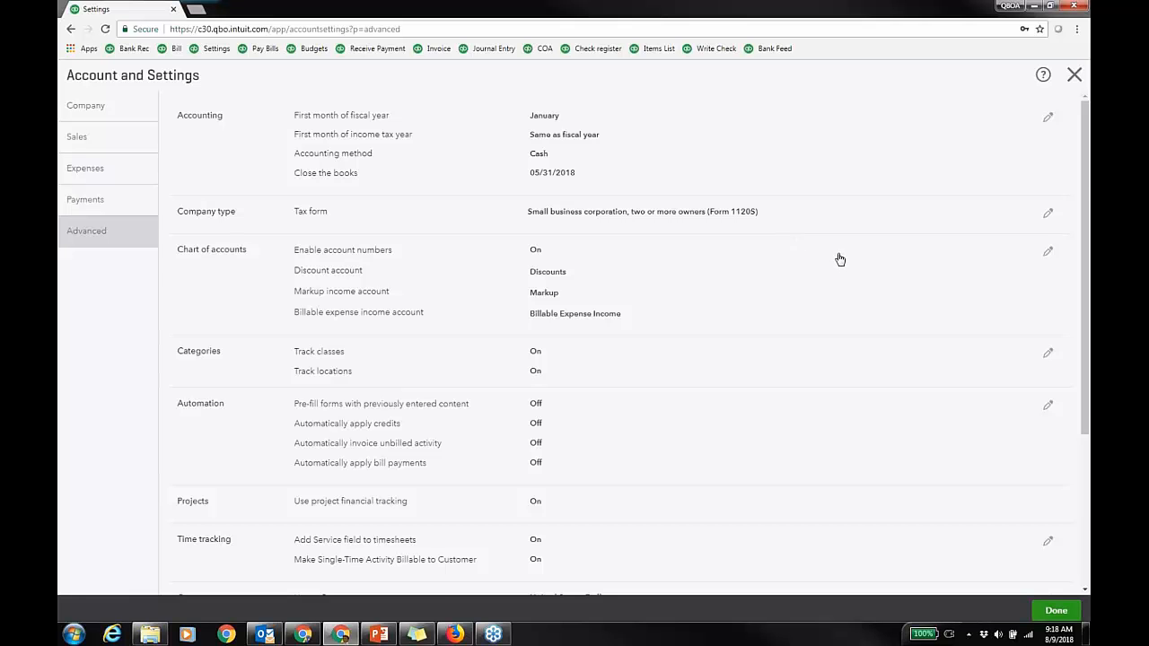
scroll(790, 314, "down", 2)
left_click(656, 246)
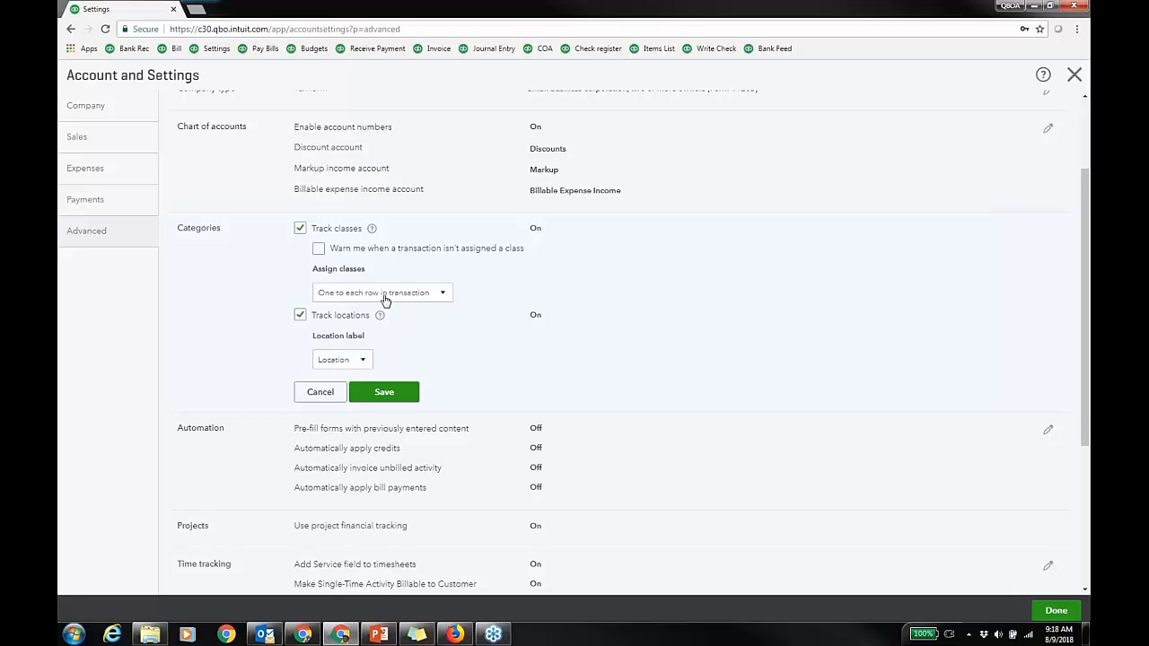
left_click(441, 296)
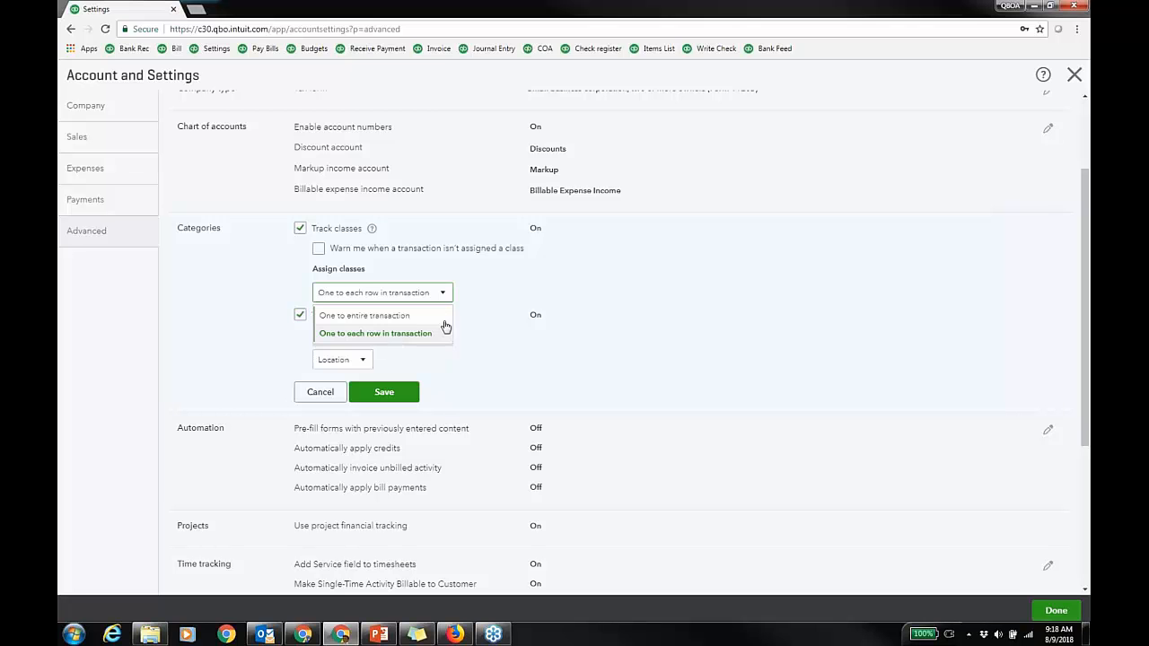
left_click(445, 329)
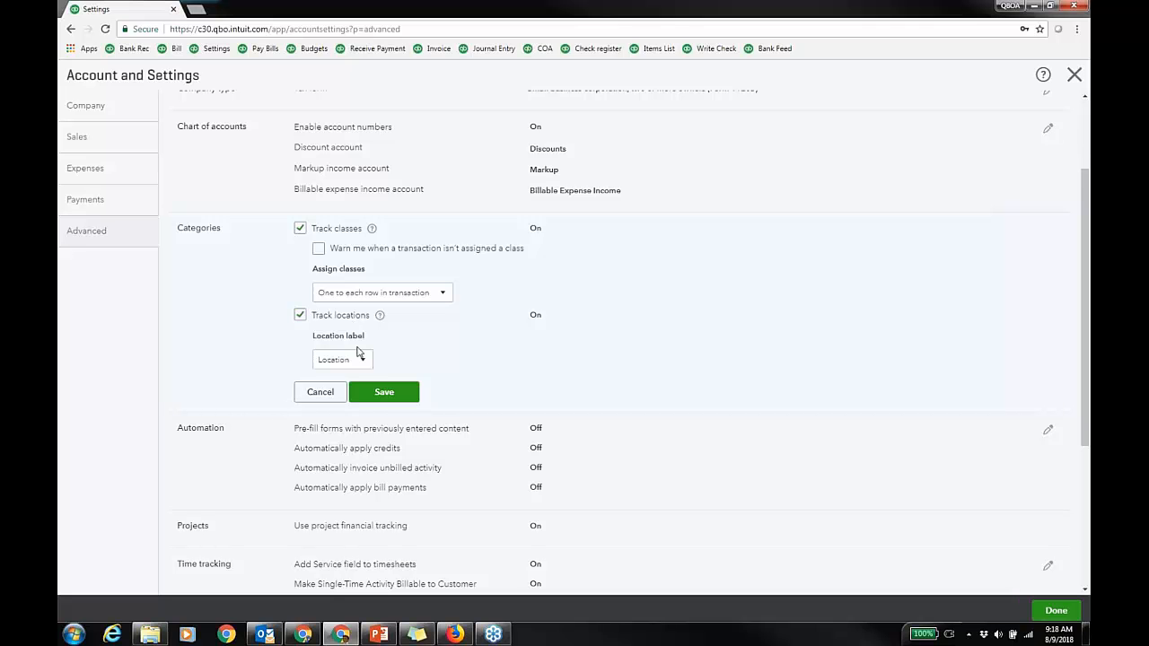
left_click(363, 363)
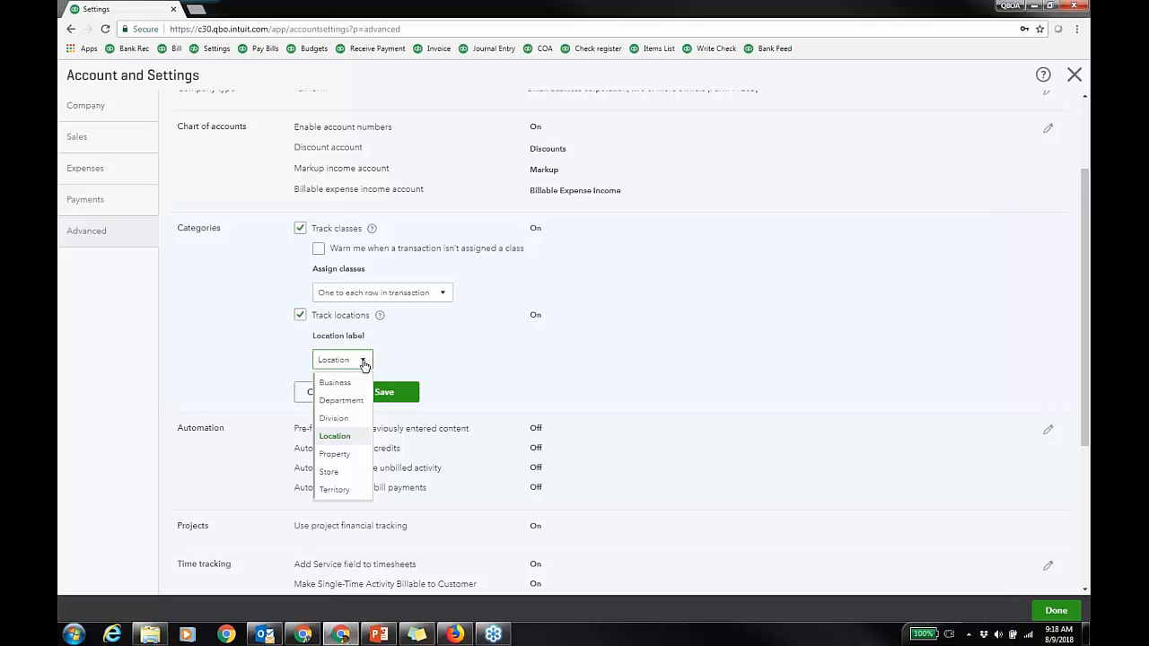
left_click(677, 303)
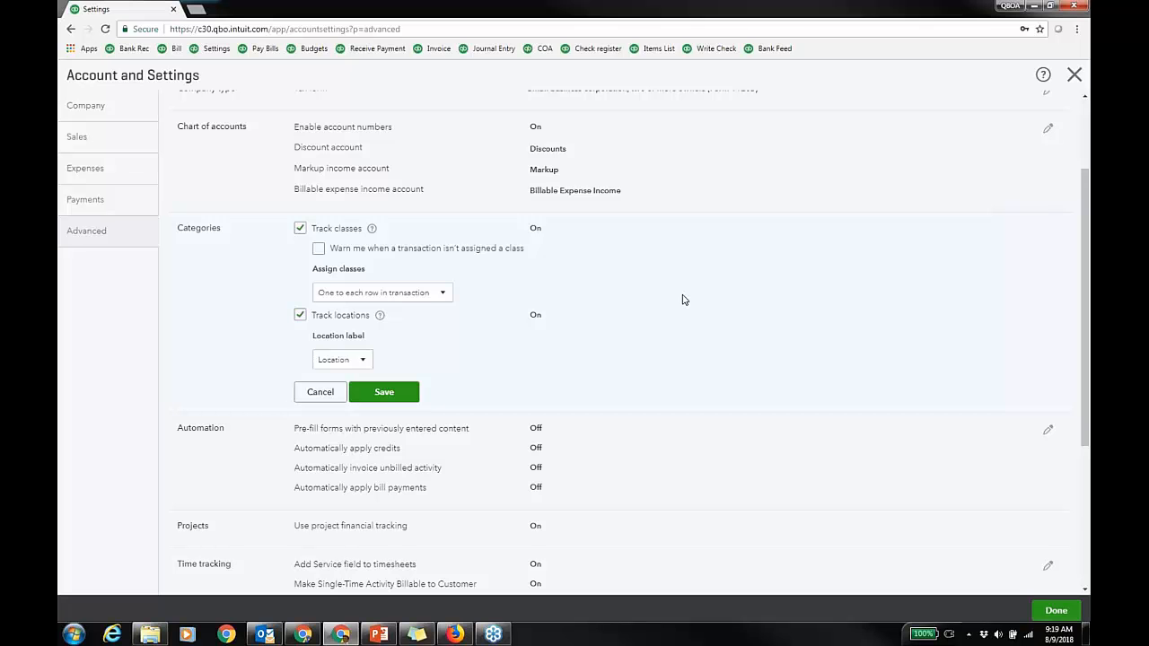
left_click(328, 393)
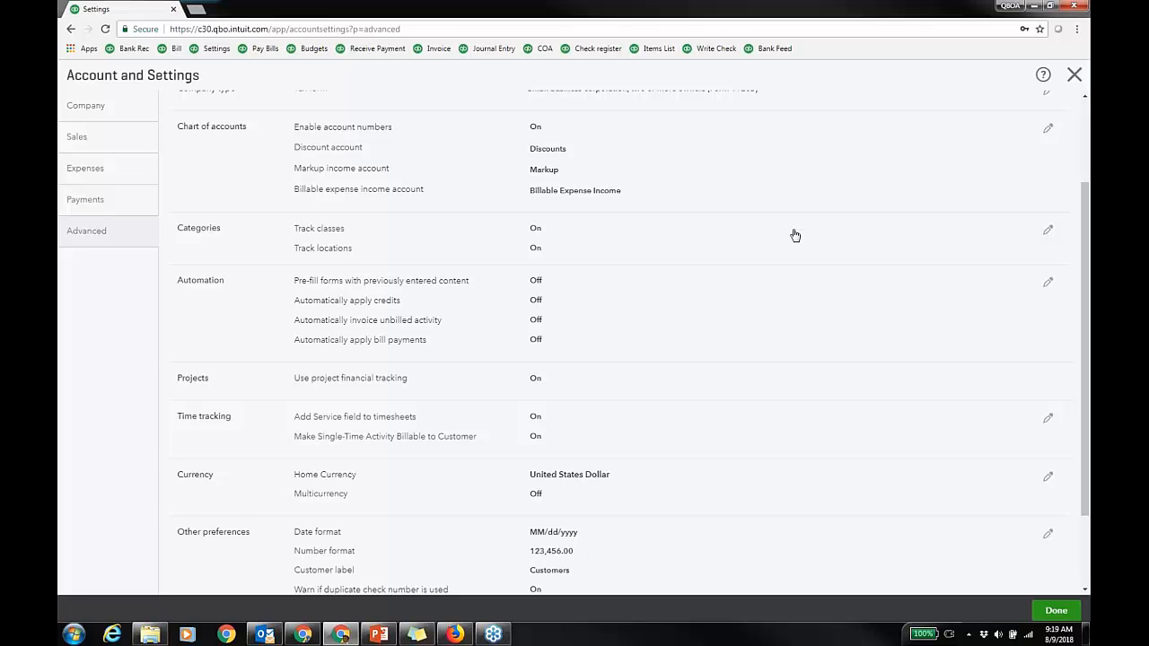
scroll(764, 254, "down", 2)
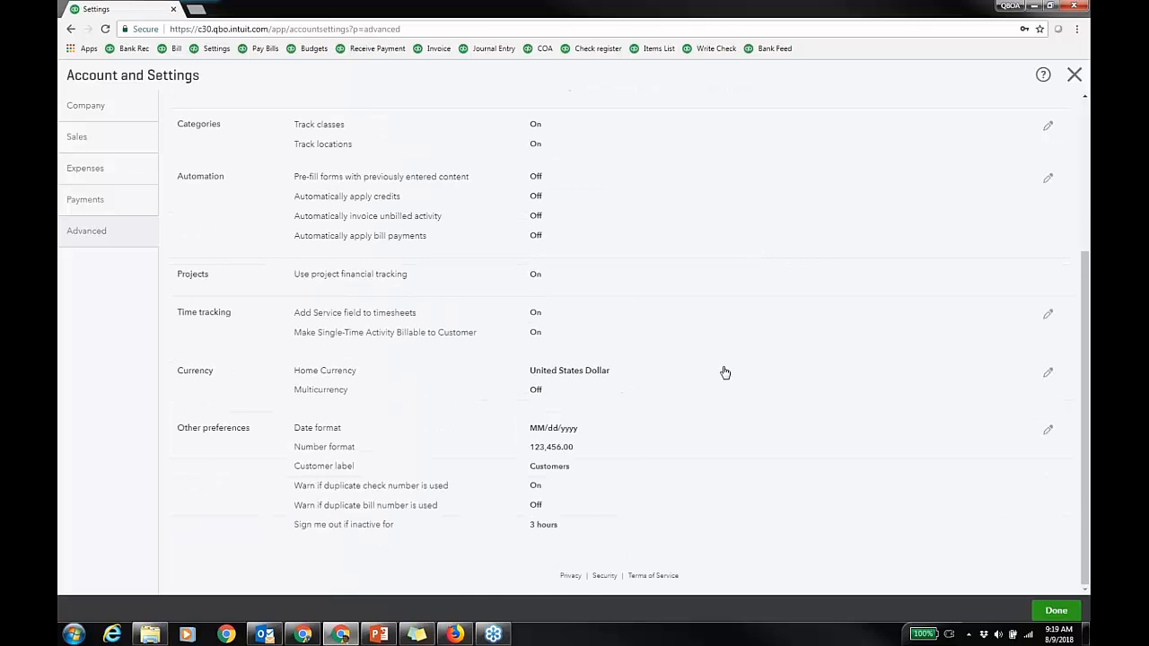
scroll(724, 373, "up", 1)
scroll(744, 328, "up", 5)
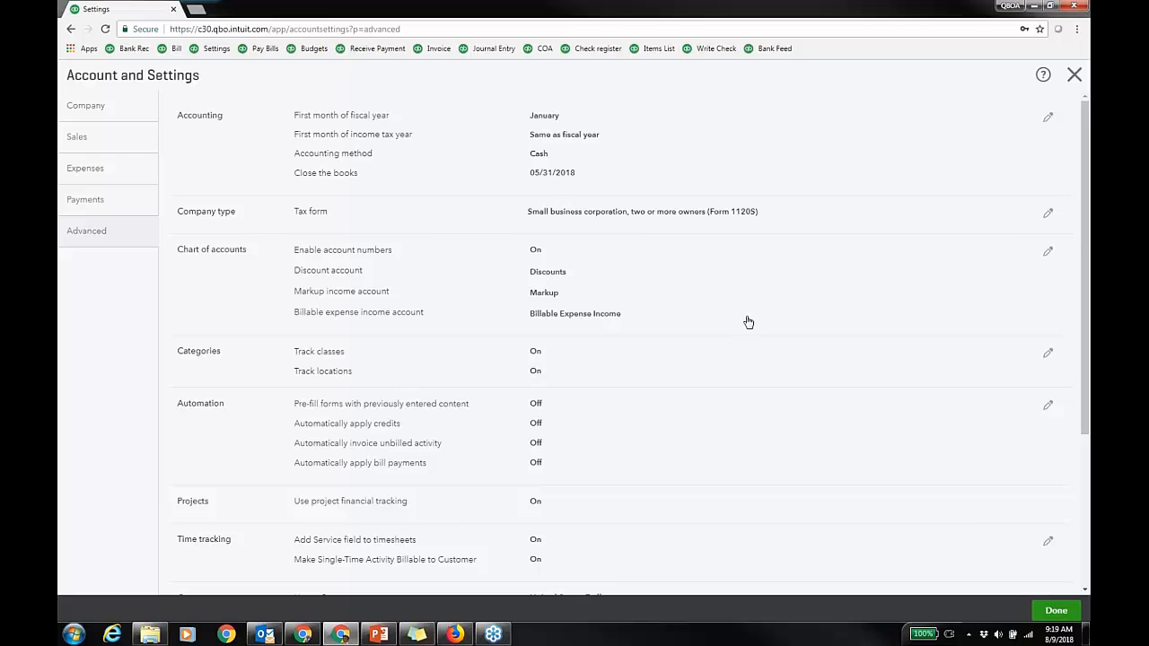
scroll(752, 319, "down", 5)
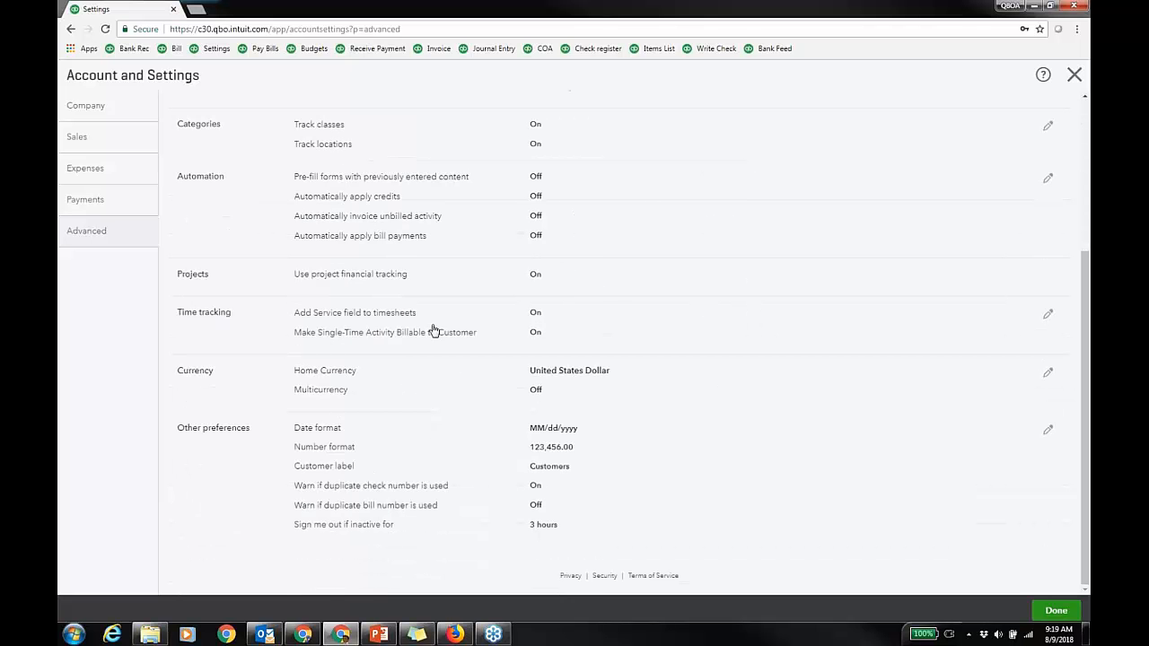
left_click(538, 363)
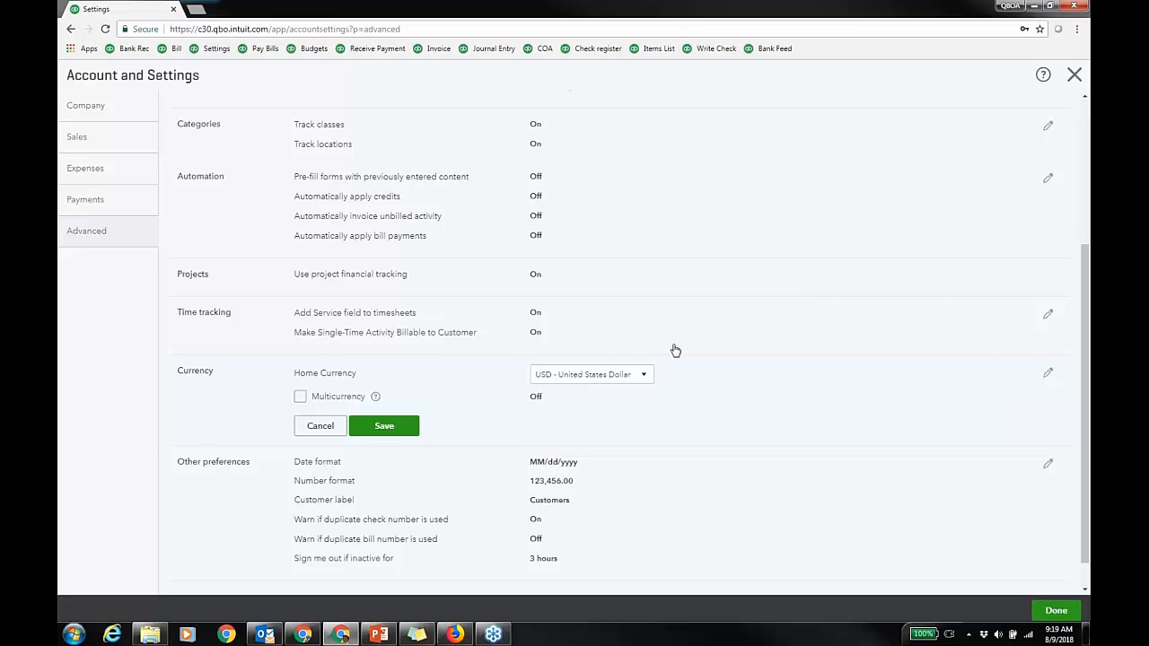
left_click(320, 427)
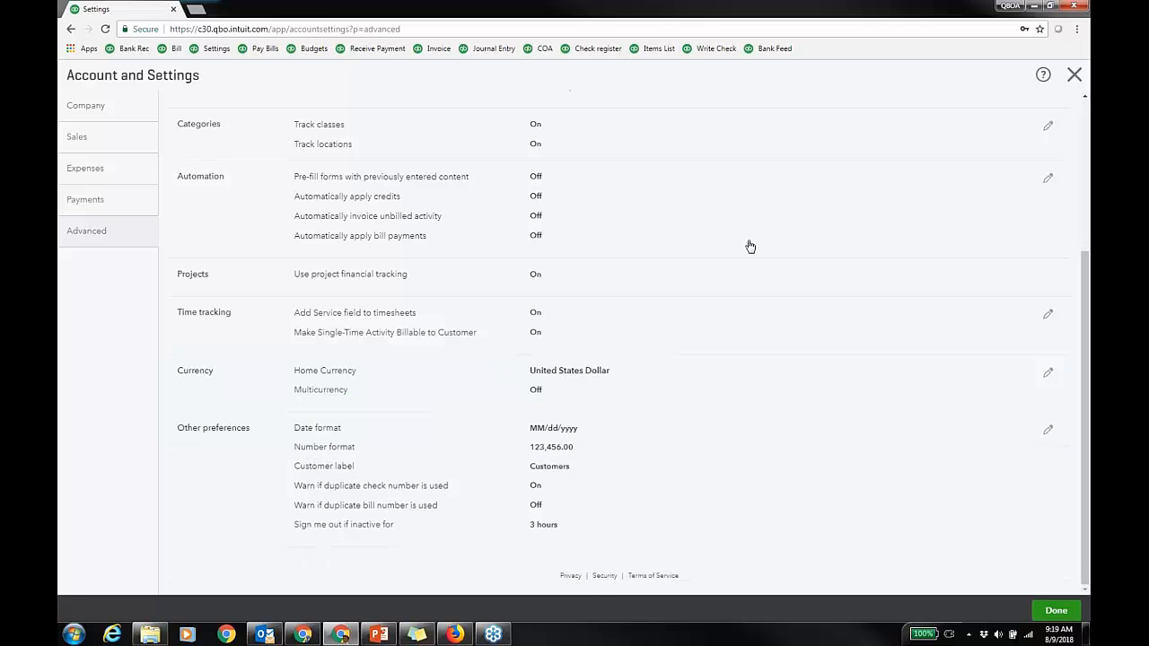
scroll(755, 233, "up", 3)
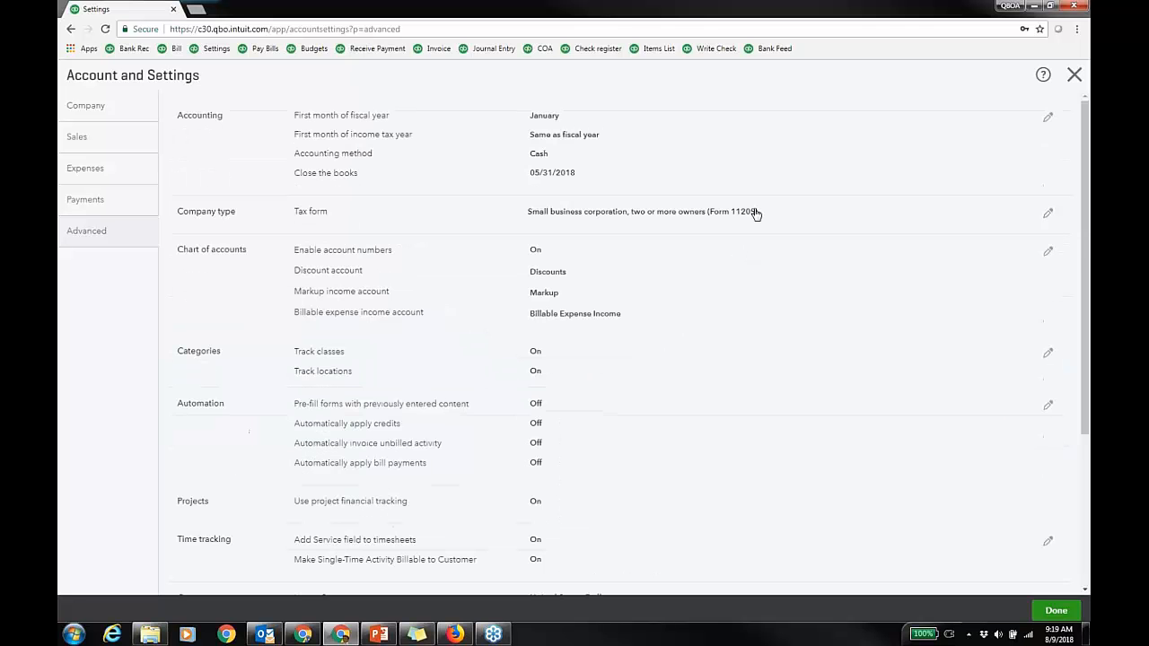
Step: Close Account and Settings and go to Products and Services from the gear menu's Lists
left_click(1074, 74)
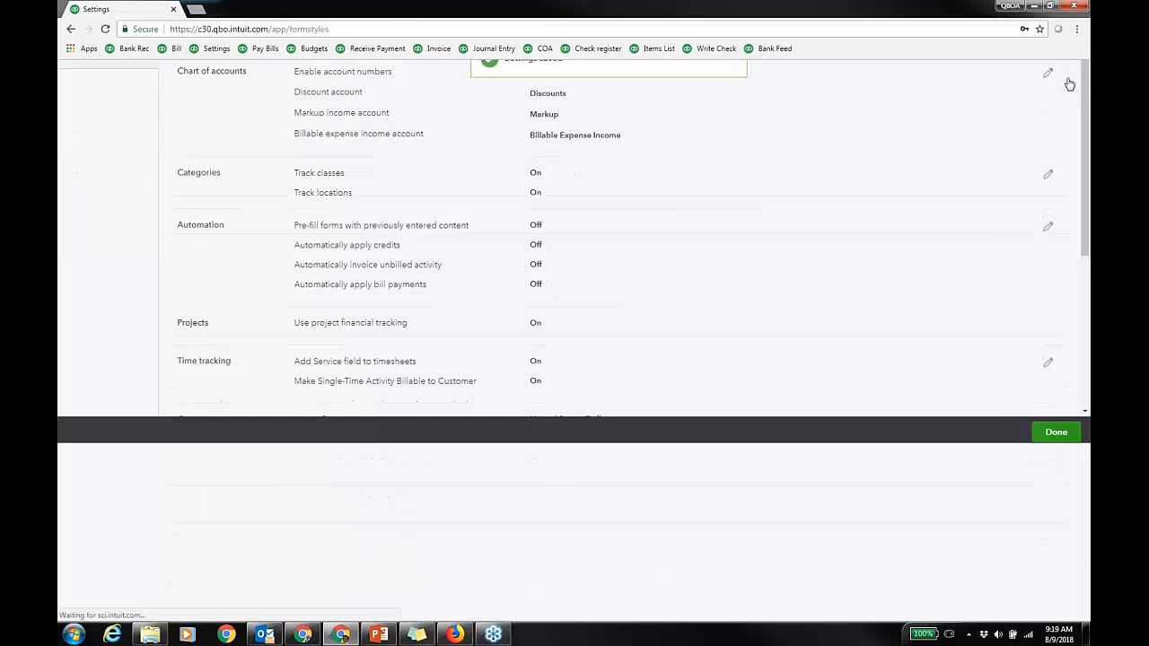
left_click(1015, 74)
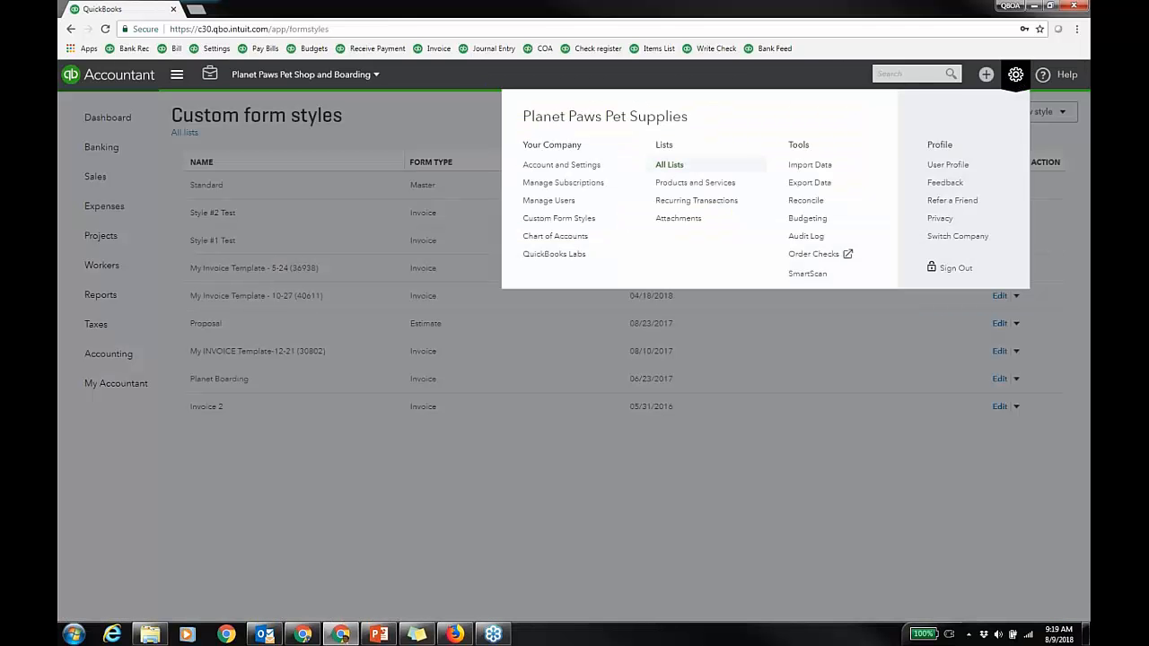
left_click(706, 184)
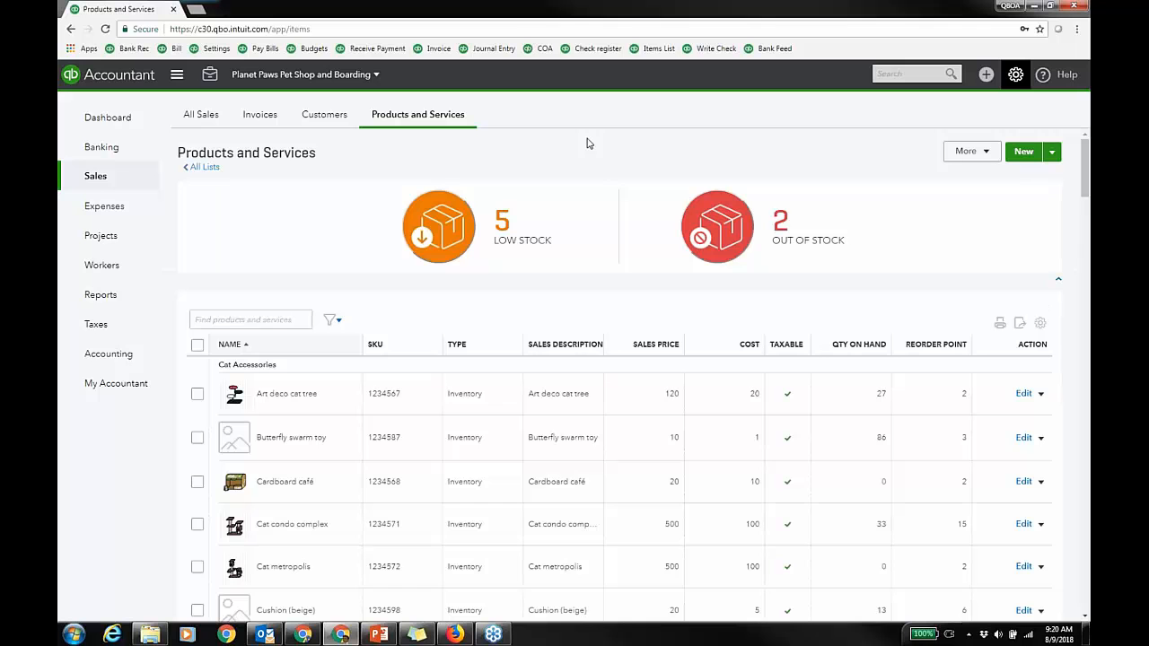
Step: Show out-of-stock items, toggle Qty on PO, use compact rows at 50 per page, then open Manage categories
left_click(713, 236)
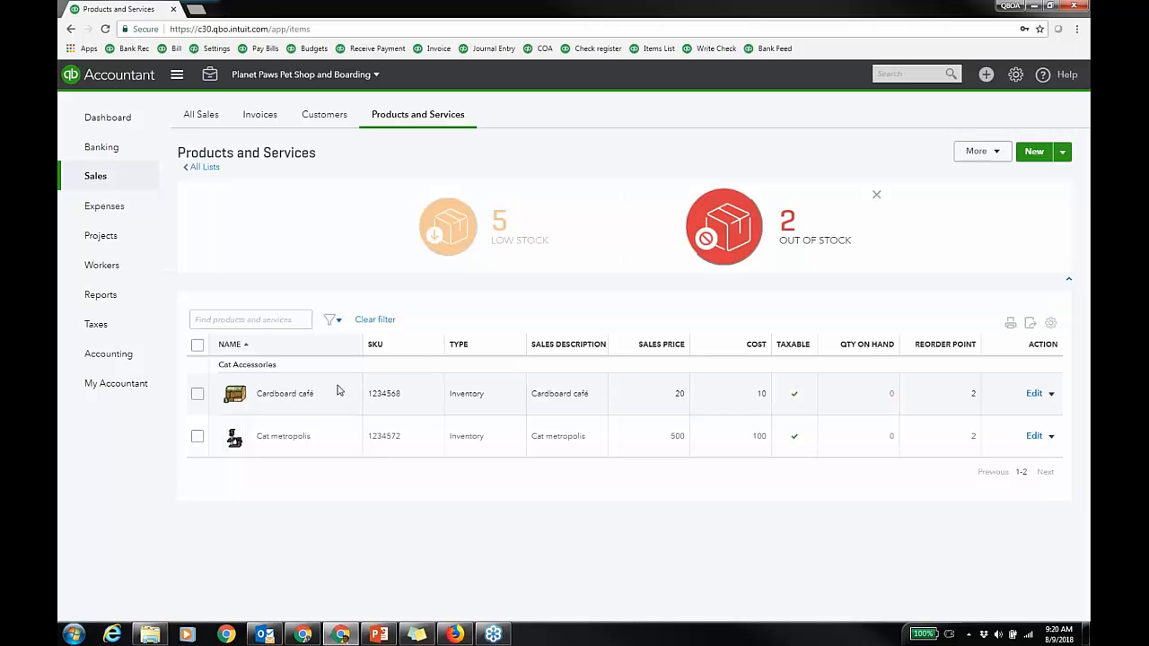
left_click(1049, 326)
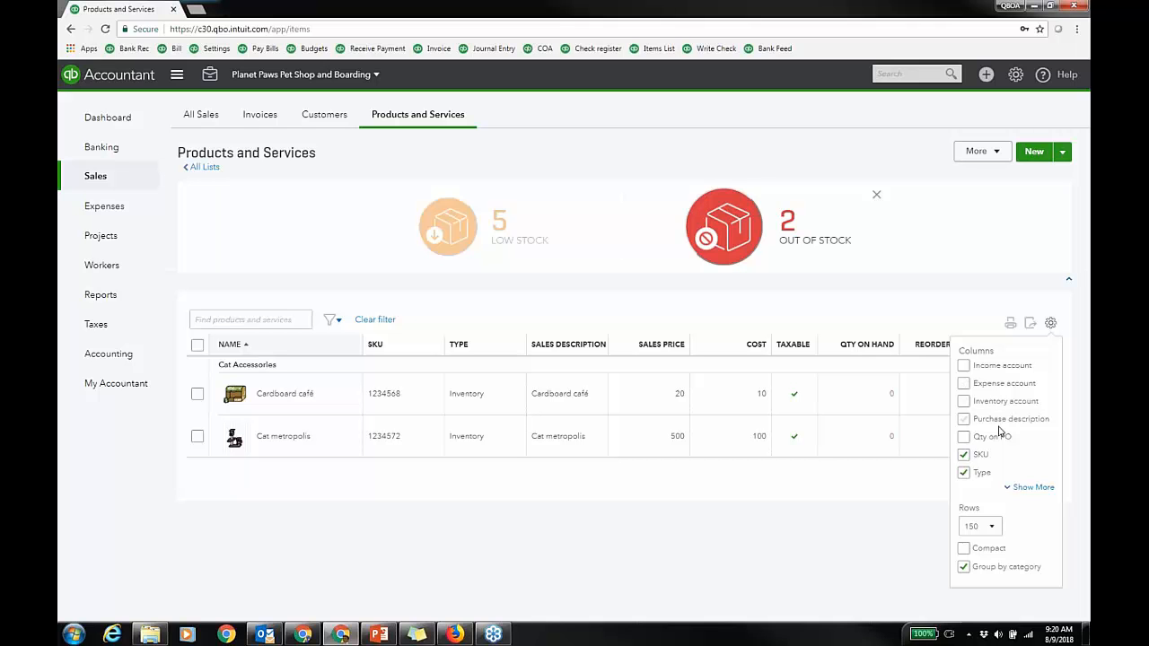
left_click(964, 437)
left_click(964, 548)
left_click(979, 526)
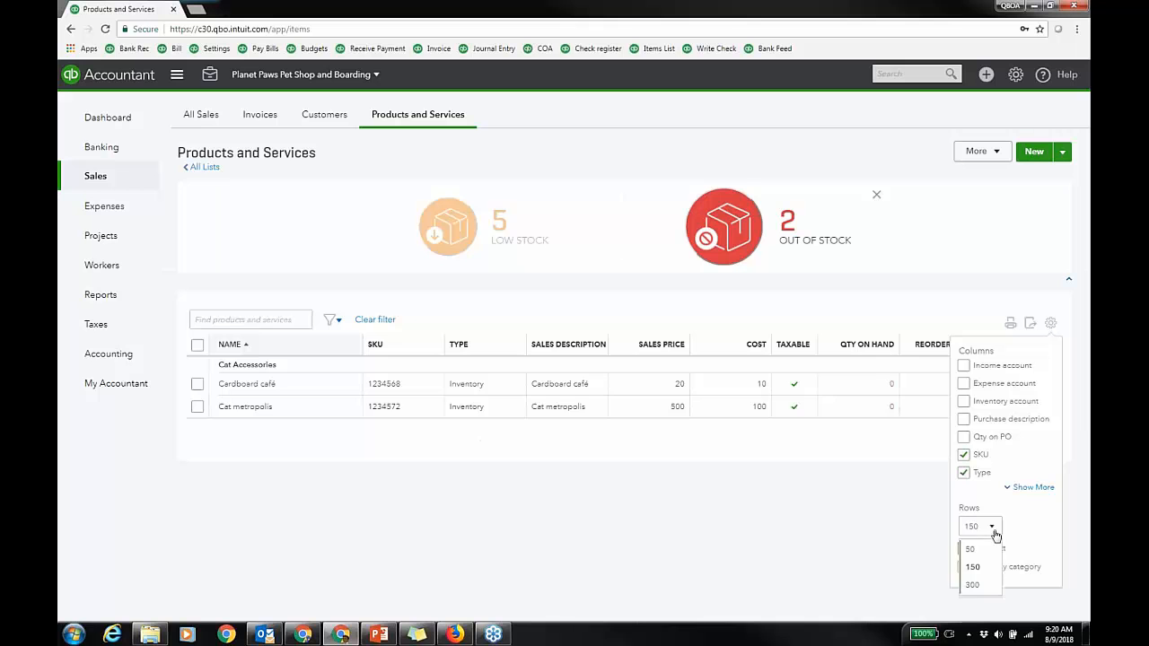
left_click(974, 550)
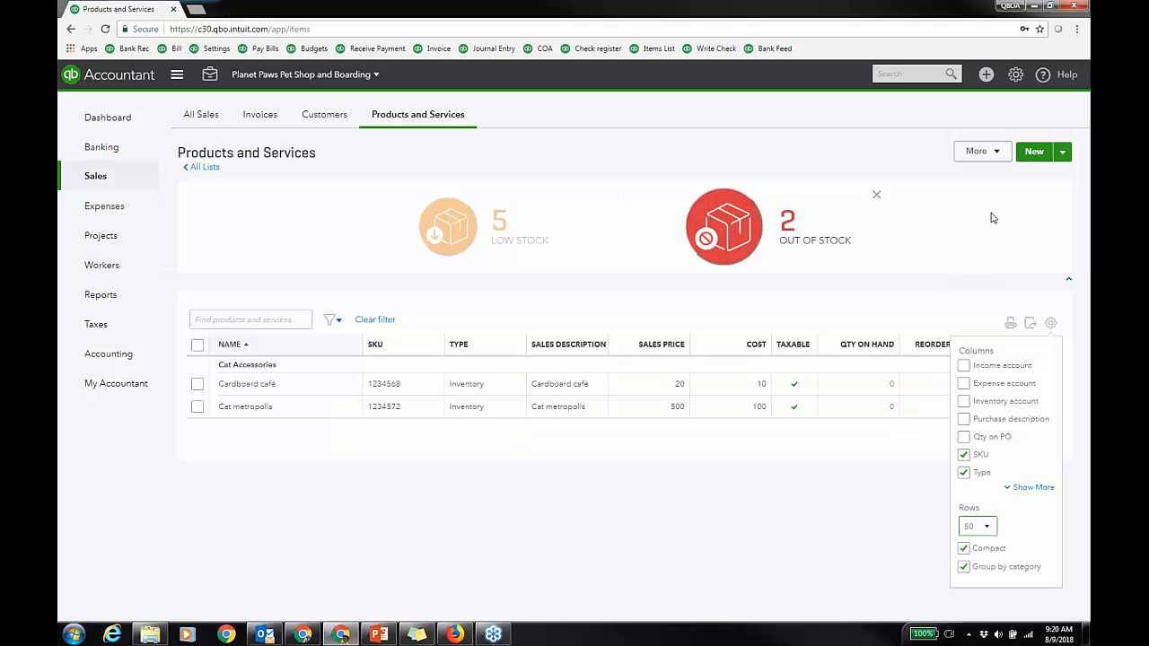
left_click(985, 154)
left_click(985, 178)
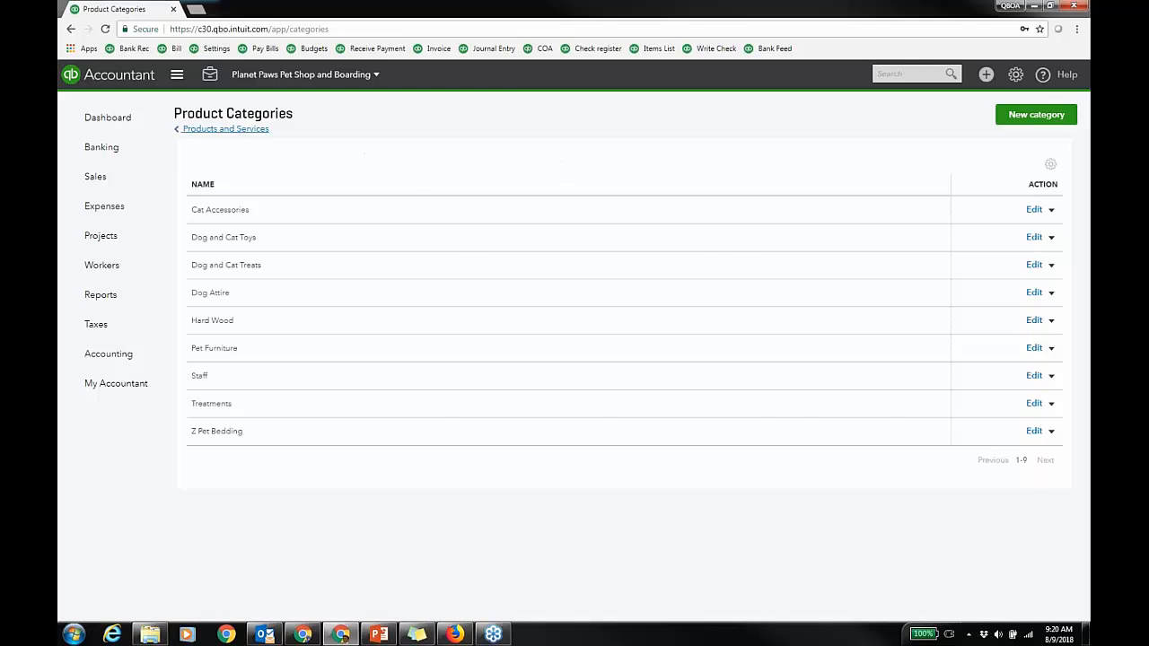
Step: Return to the Products and Services list and scroll through its category-grouped items
left_click(238, 129)
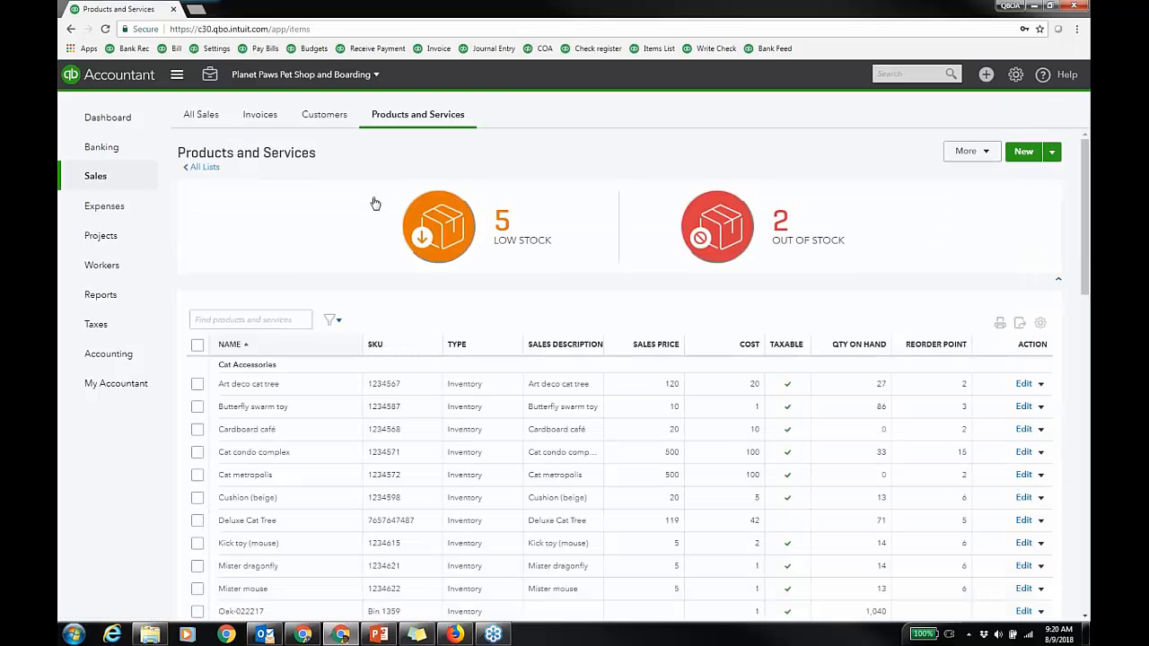
scroll(377, 386, "down", 1)
scroll(334, 341, "down", 5)
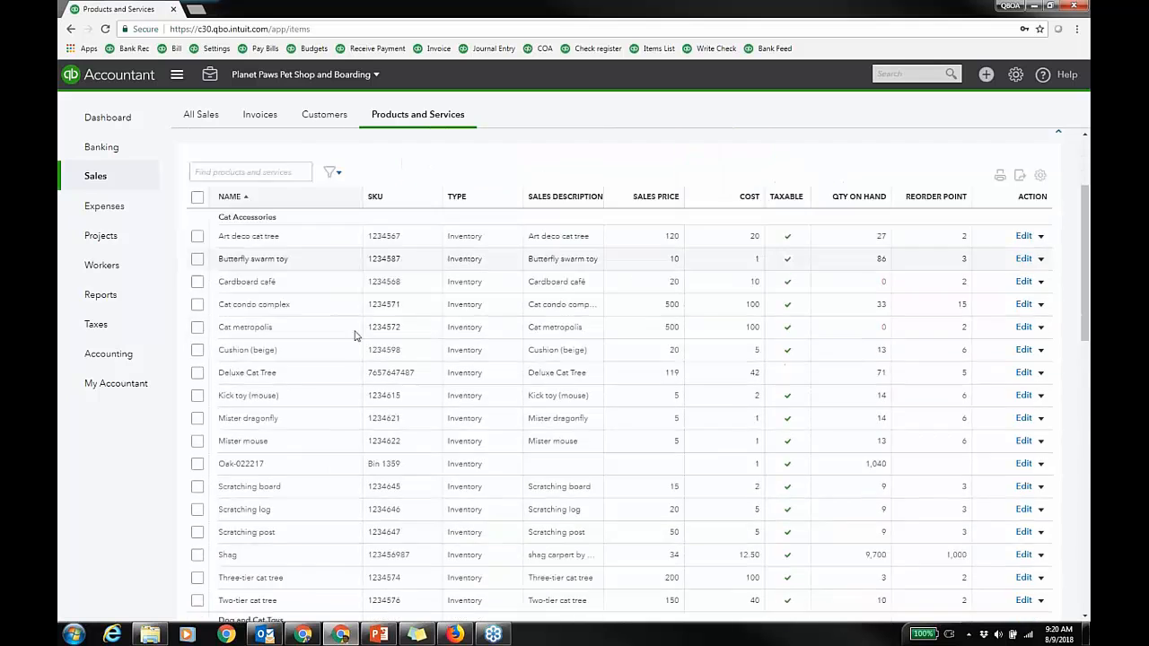
scroll(358, 331, "down", 6)
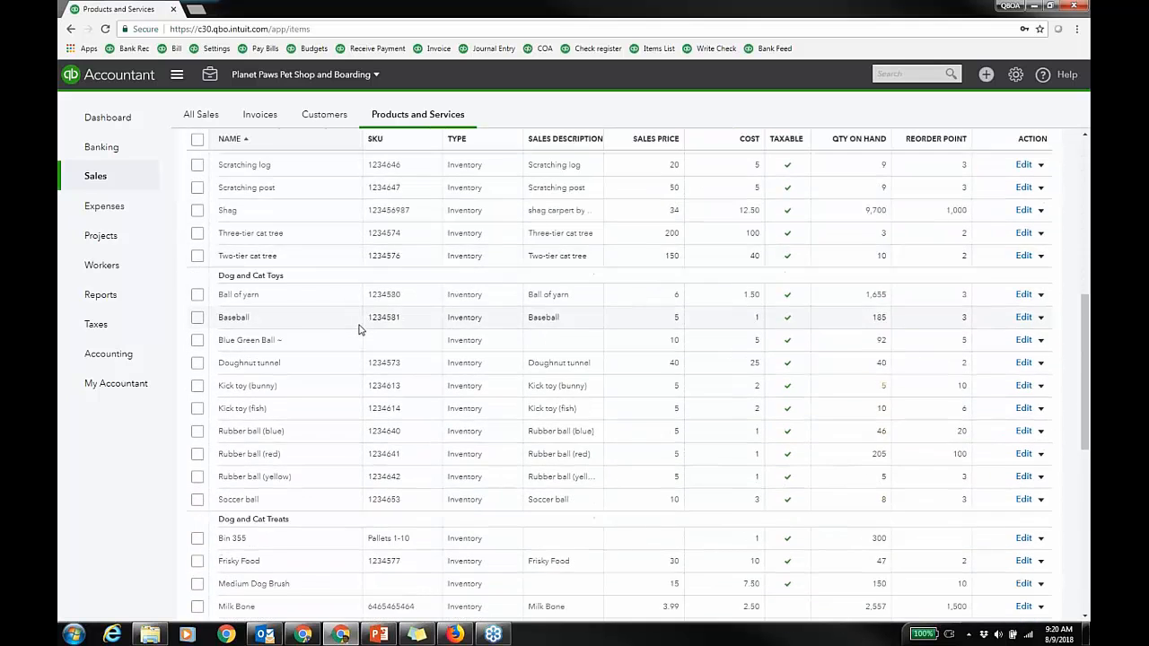
scroll(358, 330, "down", 1)
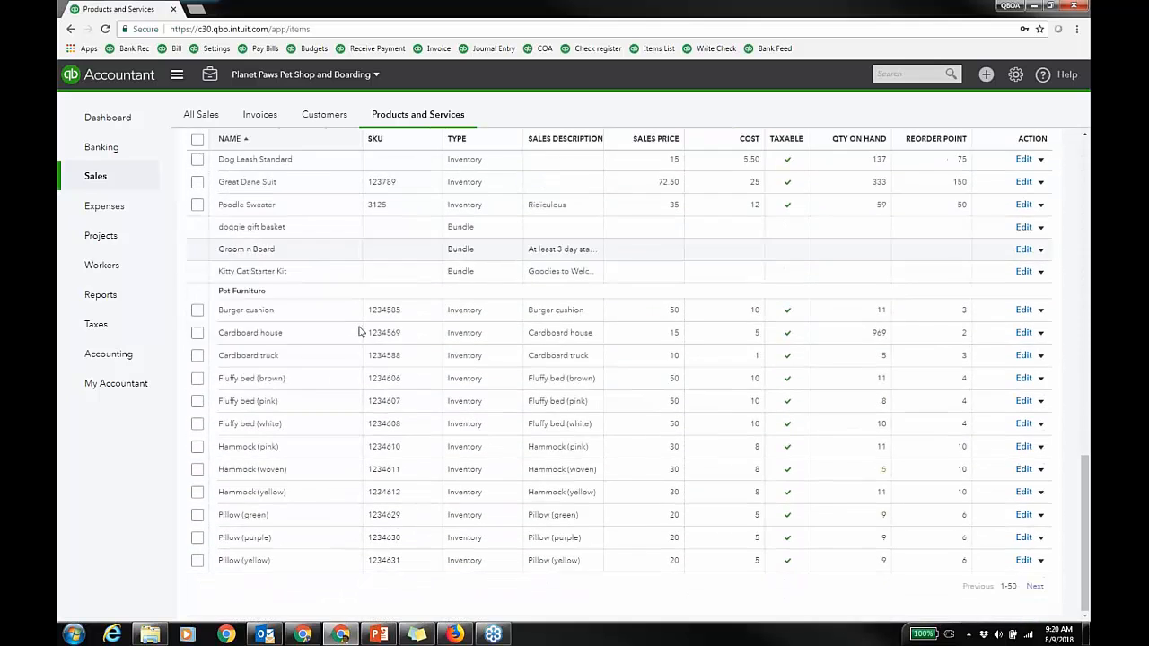
scroll(359, 334, "up", 12)
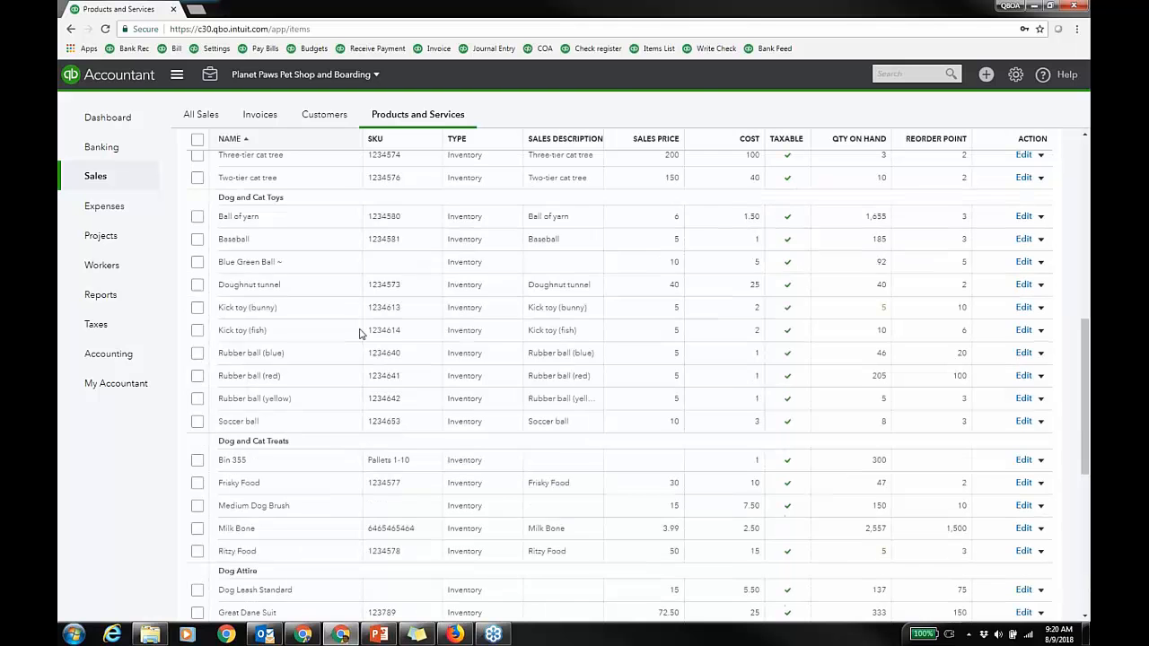
Step: In the filter panel, check Cat Accessories under Category and apply the filter
left_click(339, 321)
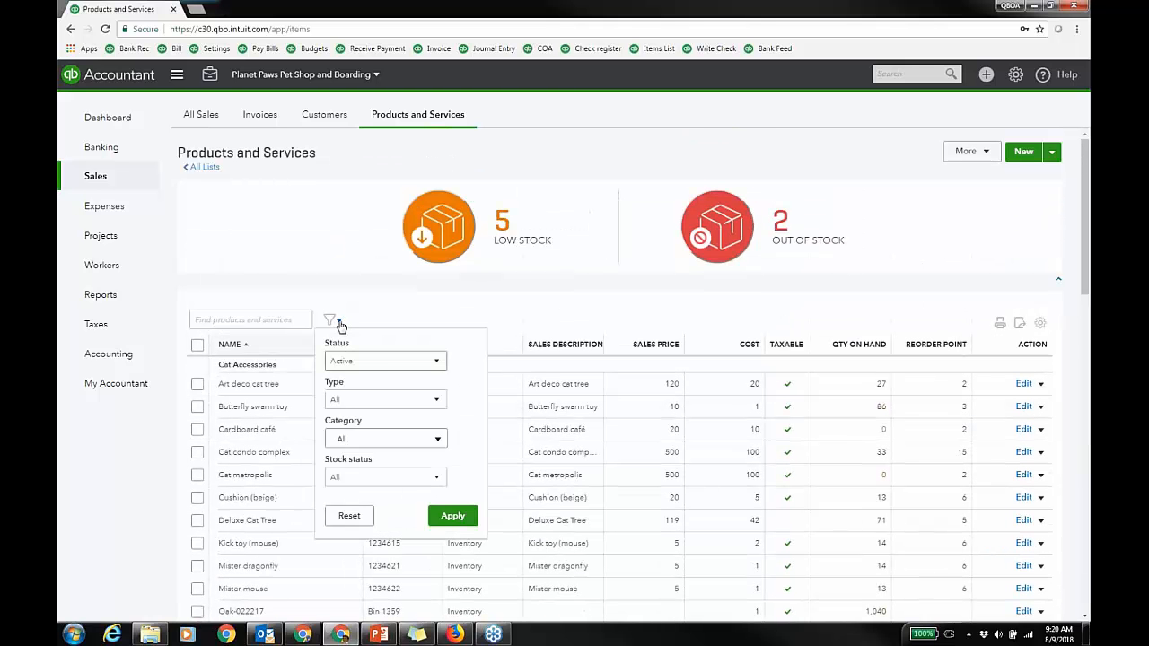
left_click(435, 400)
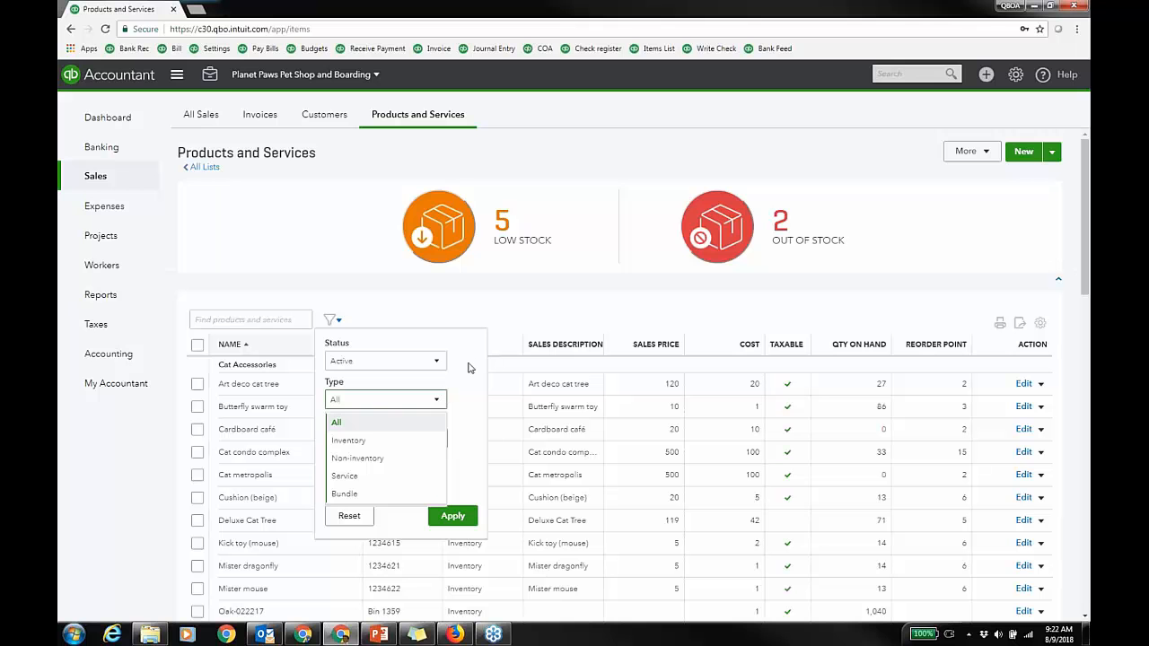
left_click(470, 365)
left_click(436, 440)
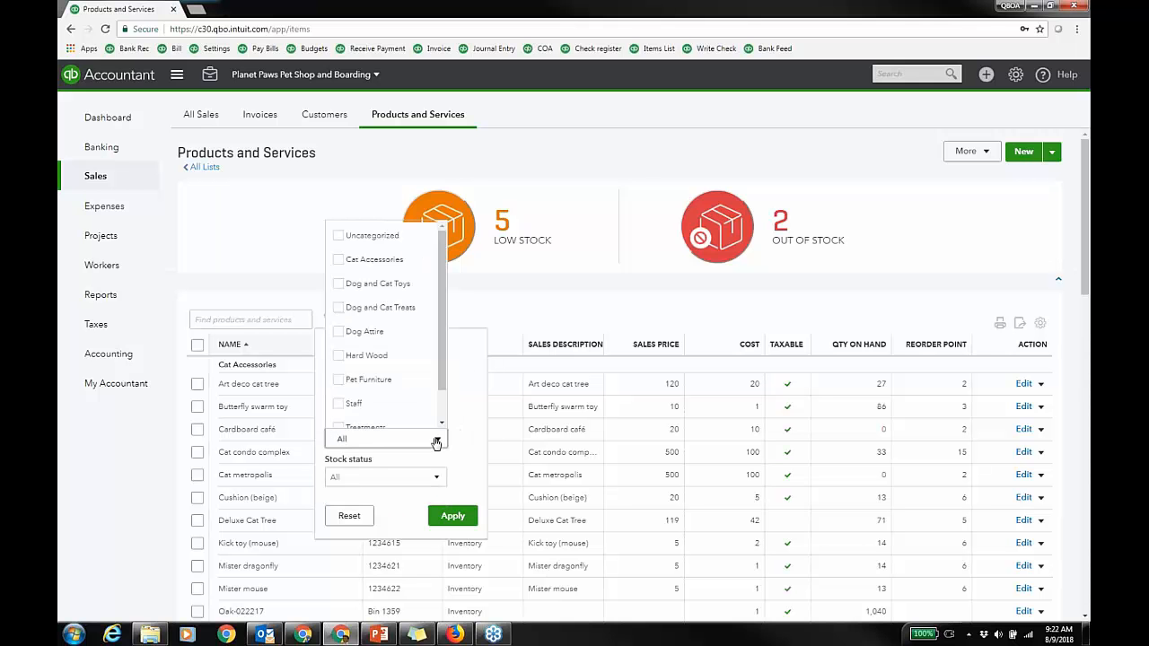
left_click(339, 260)
left_click(452, 515)
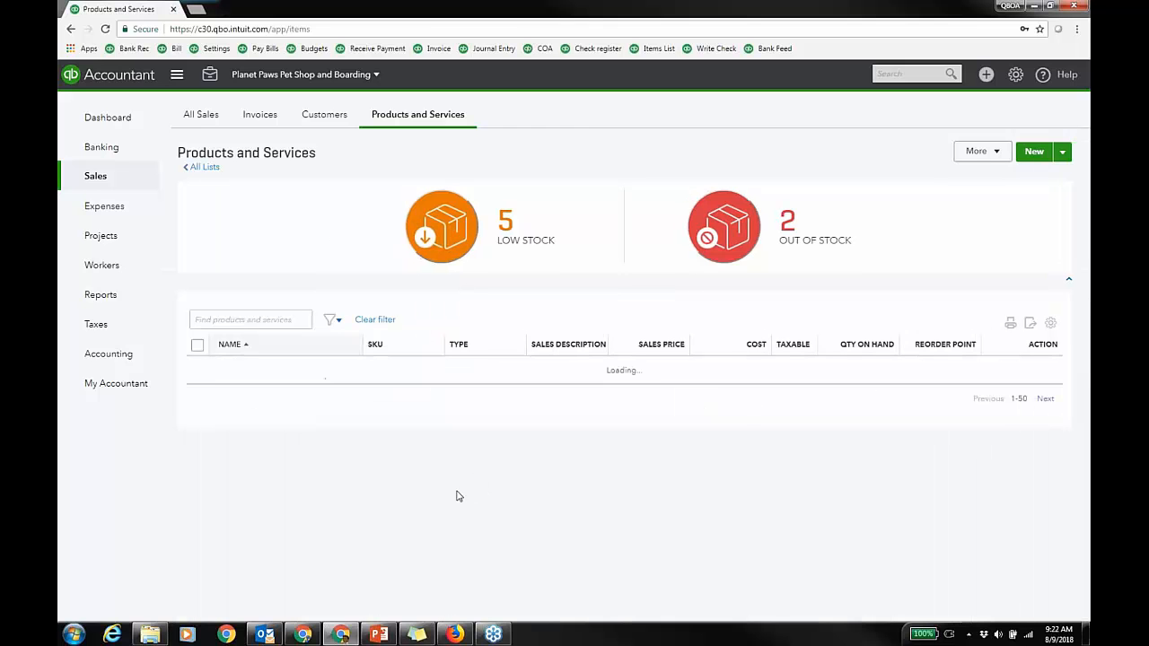
scroll(592, 395, "down", 2)
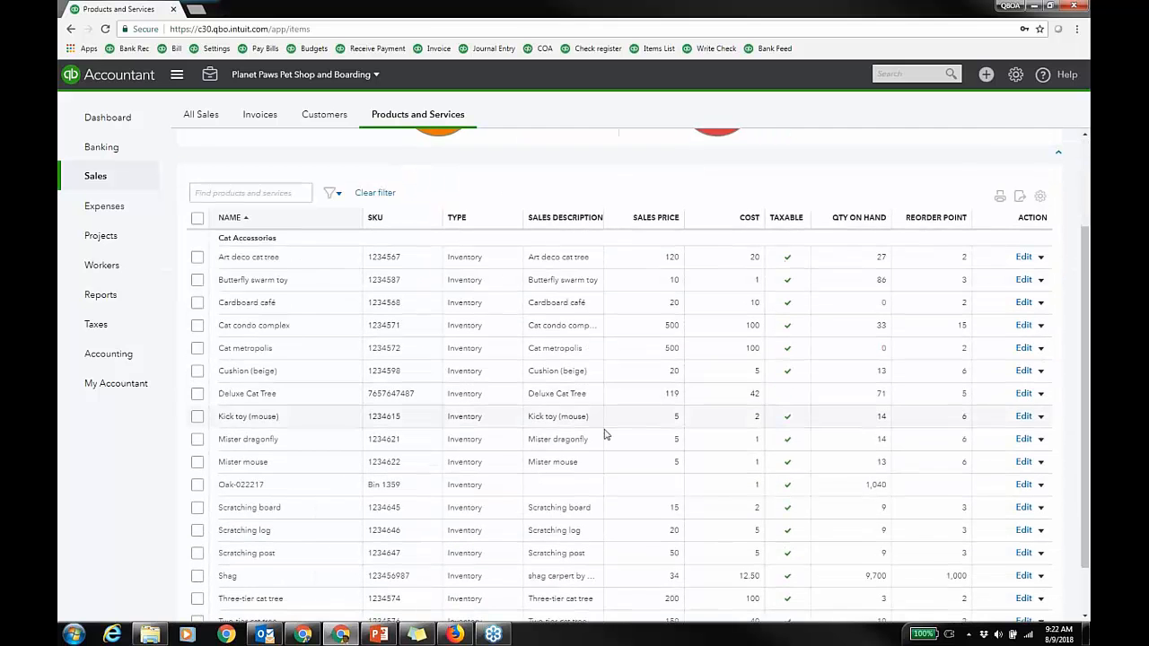
scroll(604, 434, "up", 3)
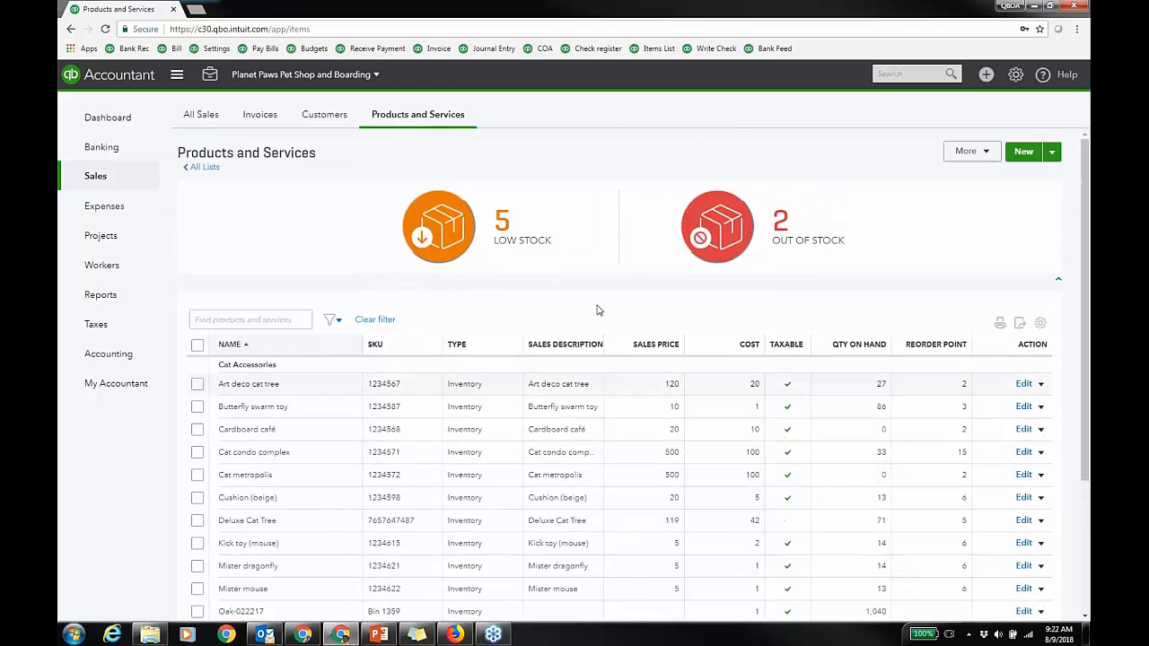
Step: Show only the 5 low-stock products, then bring the other Chrome window forward
left_click(597, 205)
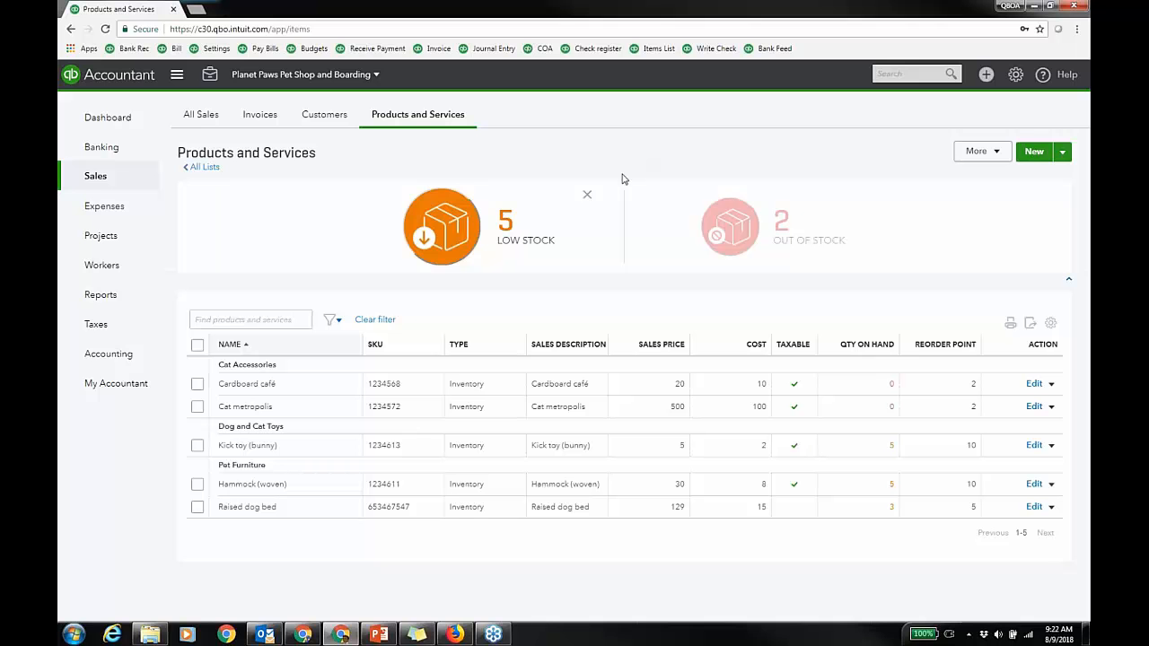
left_click(303, 634)
Step: Load apps.com in a new browser tab
left_click(528, 24)
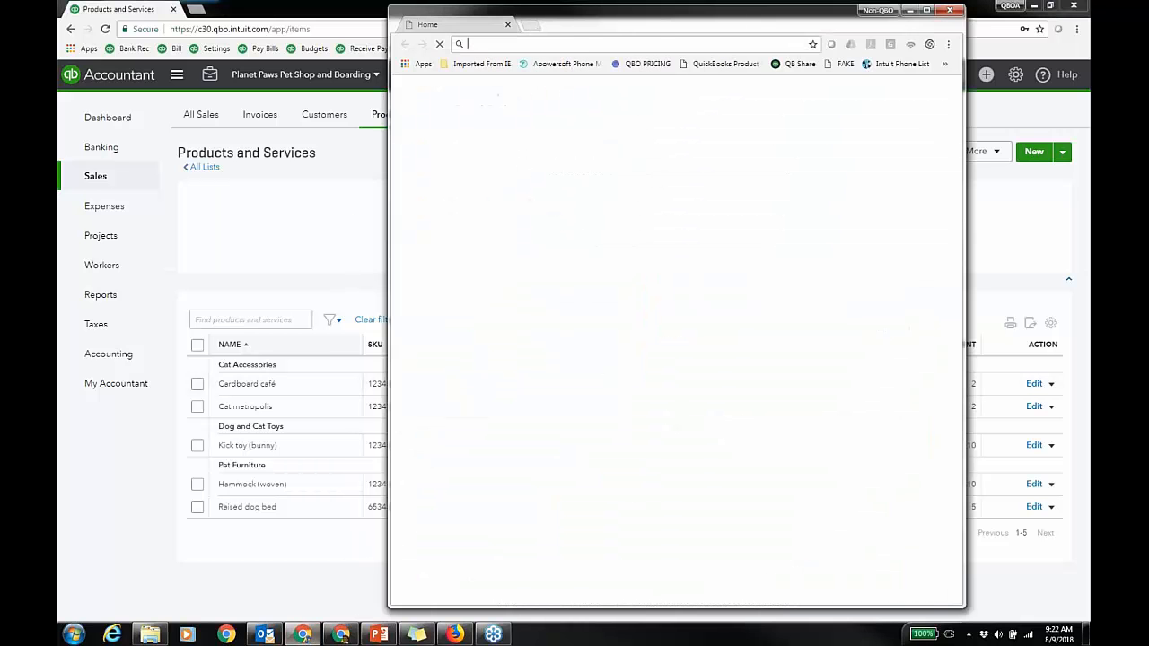
type("apps.com")
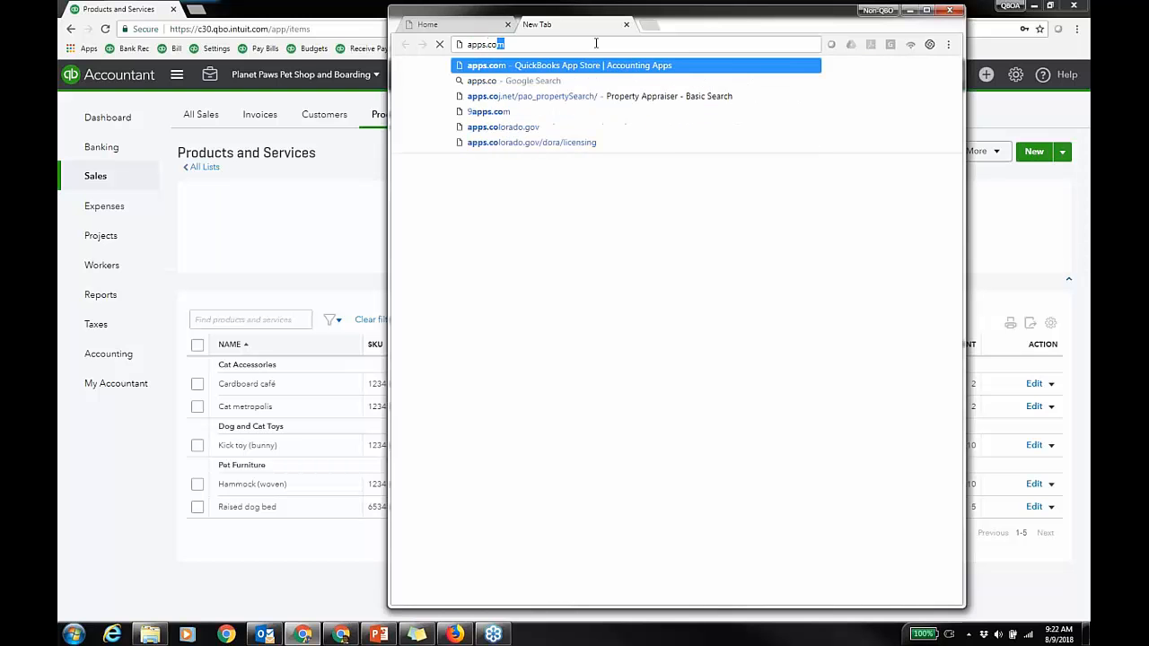
key("Return")
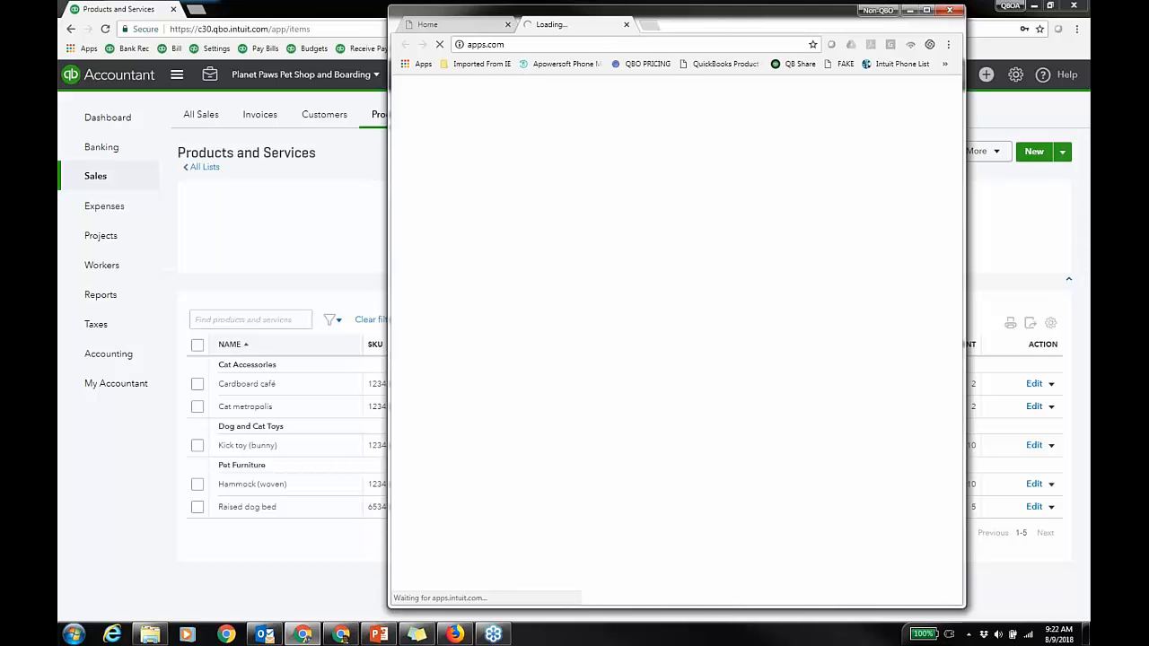
left_click_drag(722, 31, 723, 30)
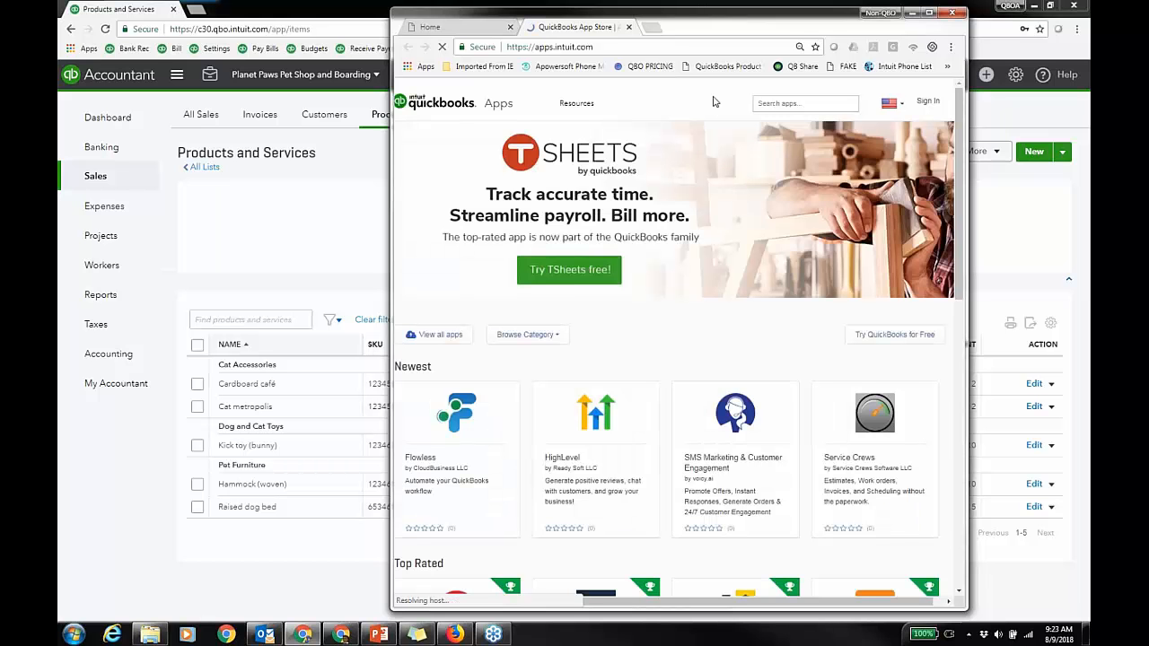
Step: Browse the eCommerce app category, then minimize the app store window
left_click(551, 338)
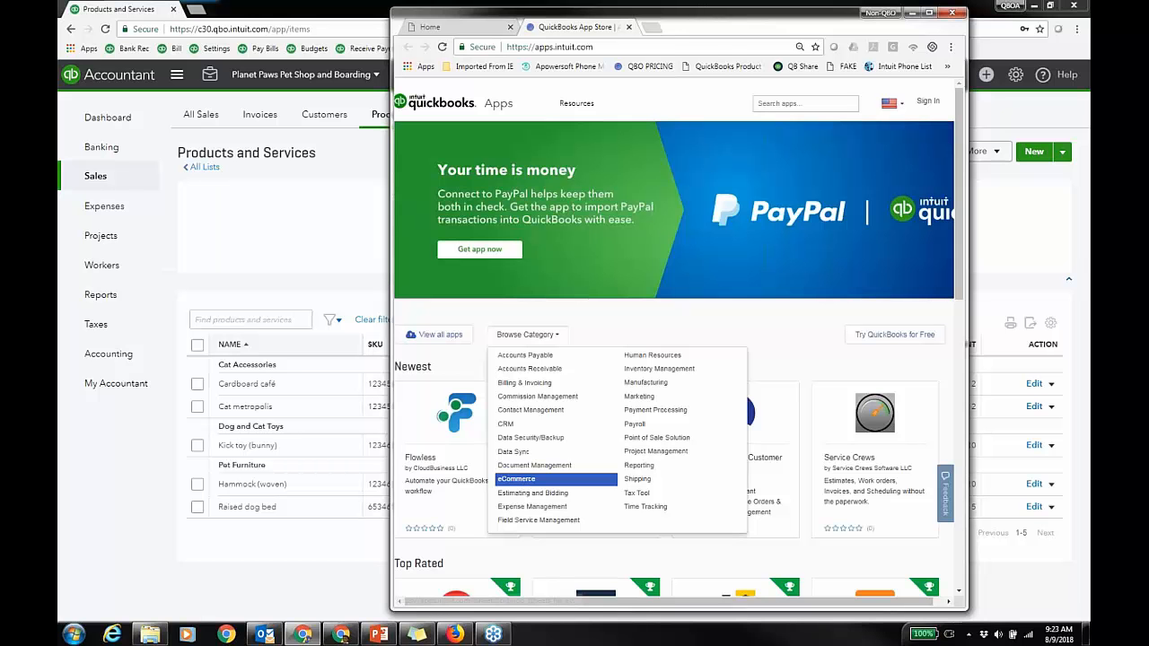
left_click(516, 479)
left_click_drag(779, 25, 782, 25)
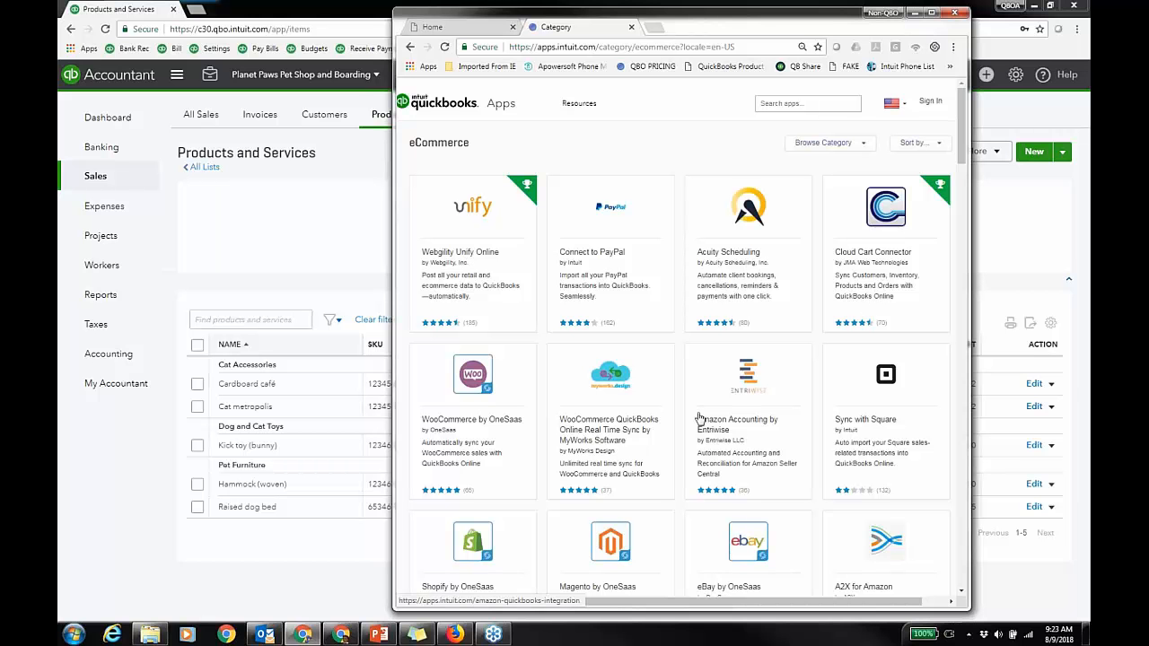
scroll(699, 419, "down", 1)
scroll(699, 419, "down", 4)
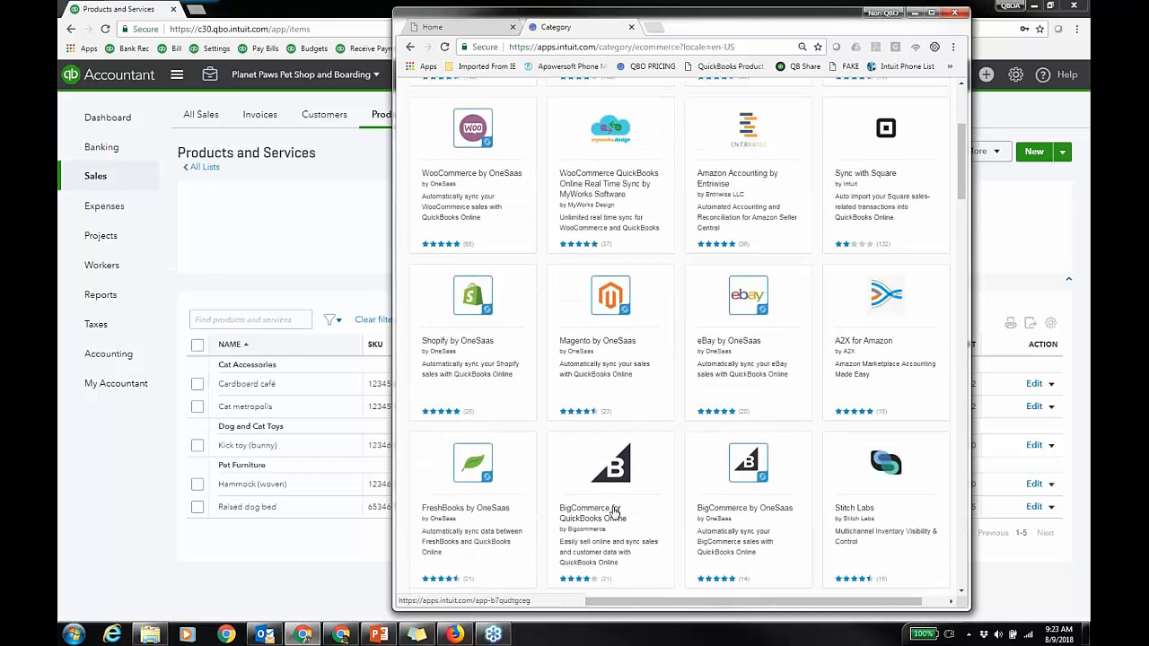
scroll(615, 503, "up", 5)
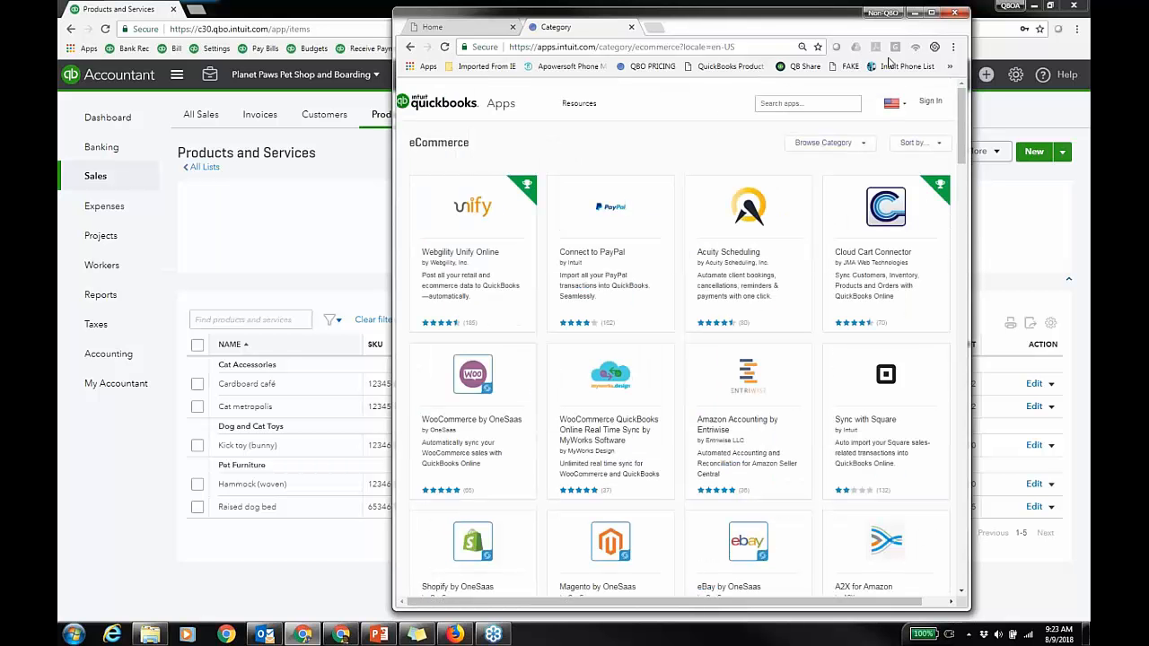
left_click(915, 14)
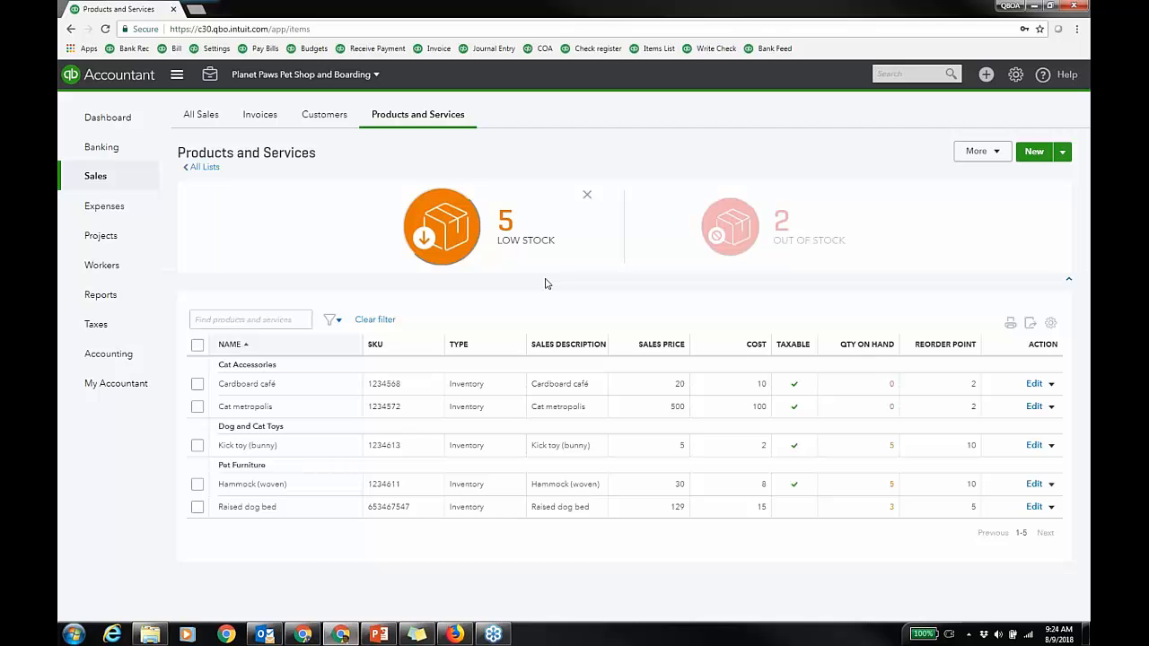
Step: Clear the Low Stock tile filter so every product and service is listed again
left_click(585, 195)
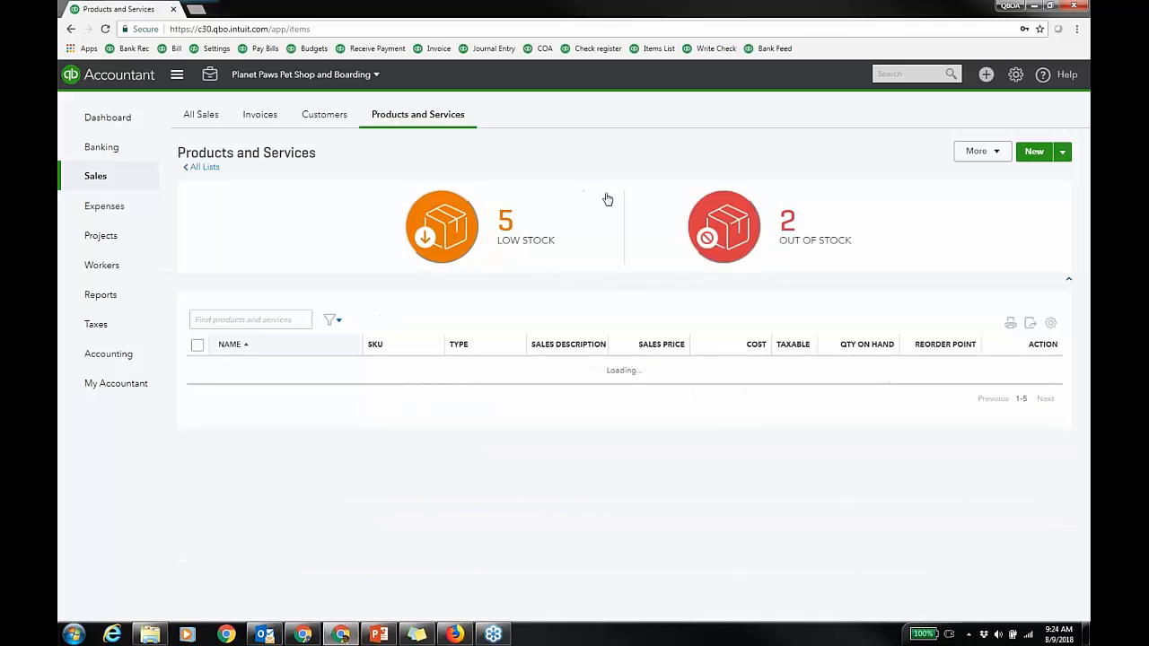
Step: Filter the list to out-of-stock items and open Cardboard café's details
left_click(736, 230)
left_click(1025, 384)
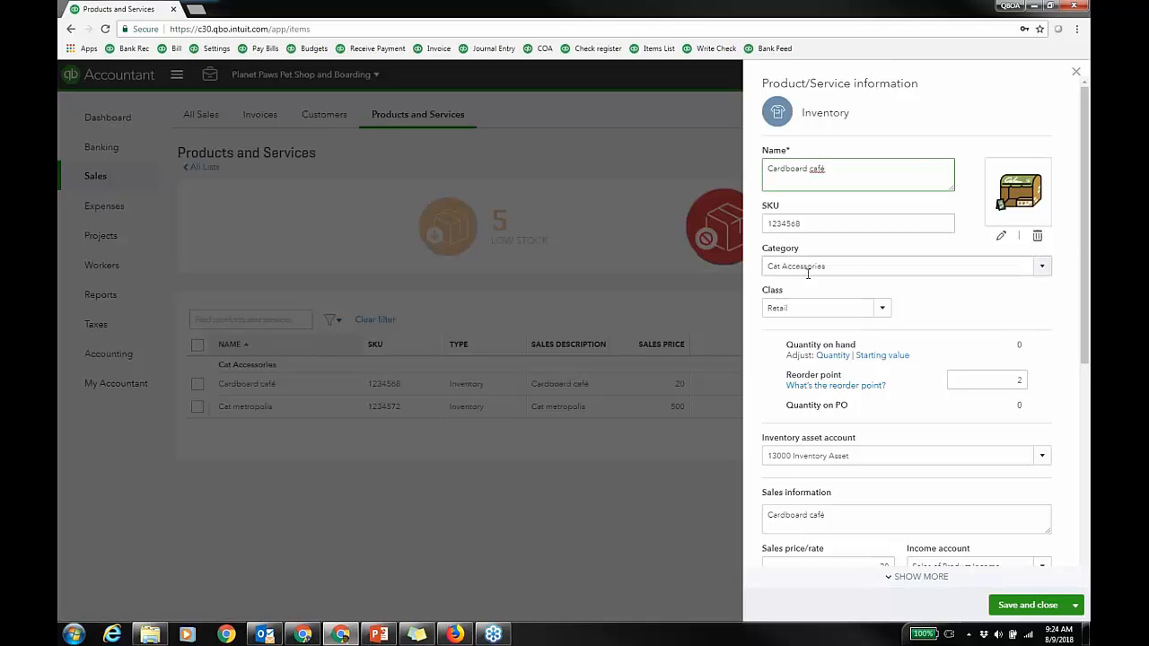
left_click_drag(1084, 240, 1085, 303)
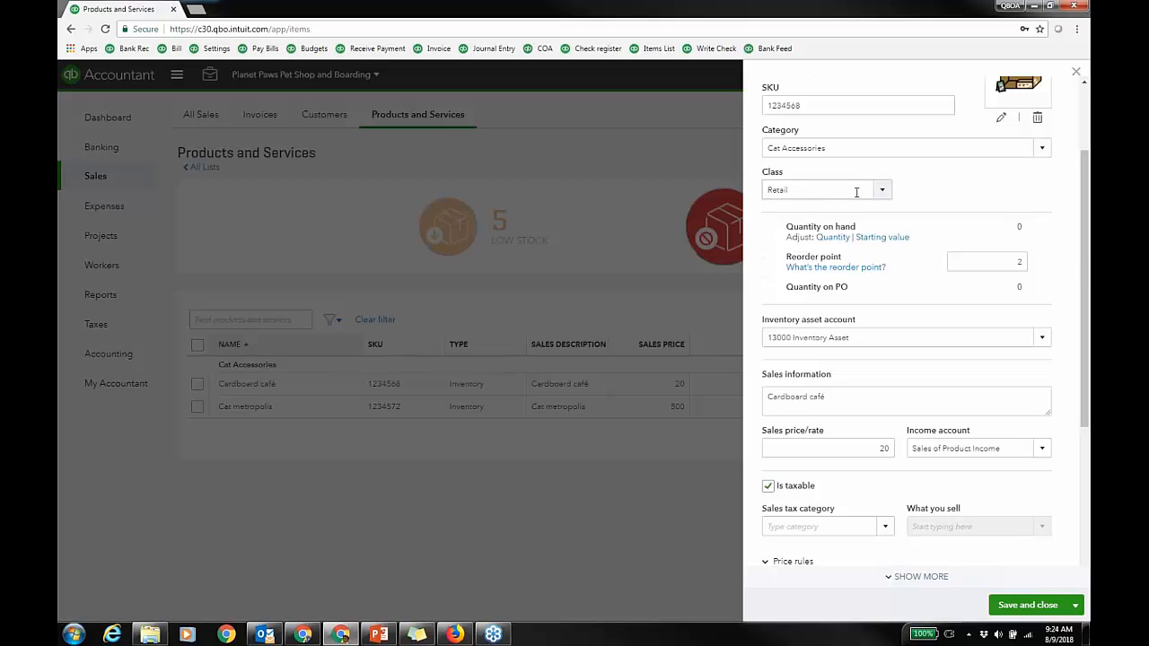
left_click_drag(1085, 251, 1085, 303)
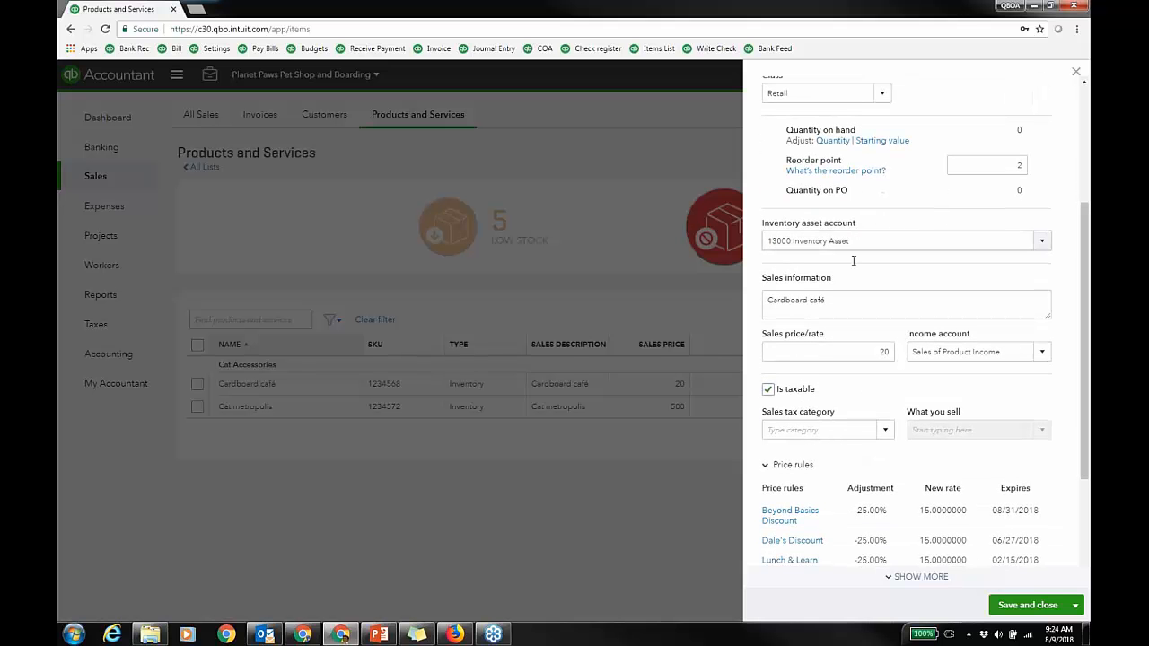
Step: Review Cardboard café's price rules and reorder point 2, then close its details
left_click(770, 464)
scroll(1084, 381, "down", 2)
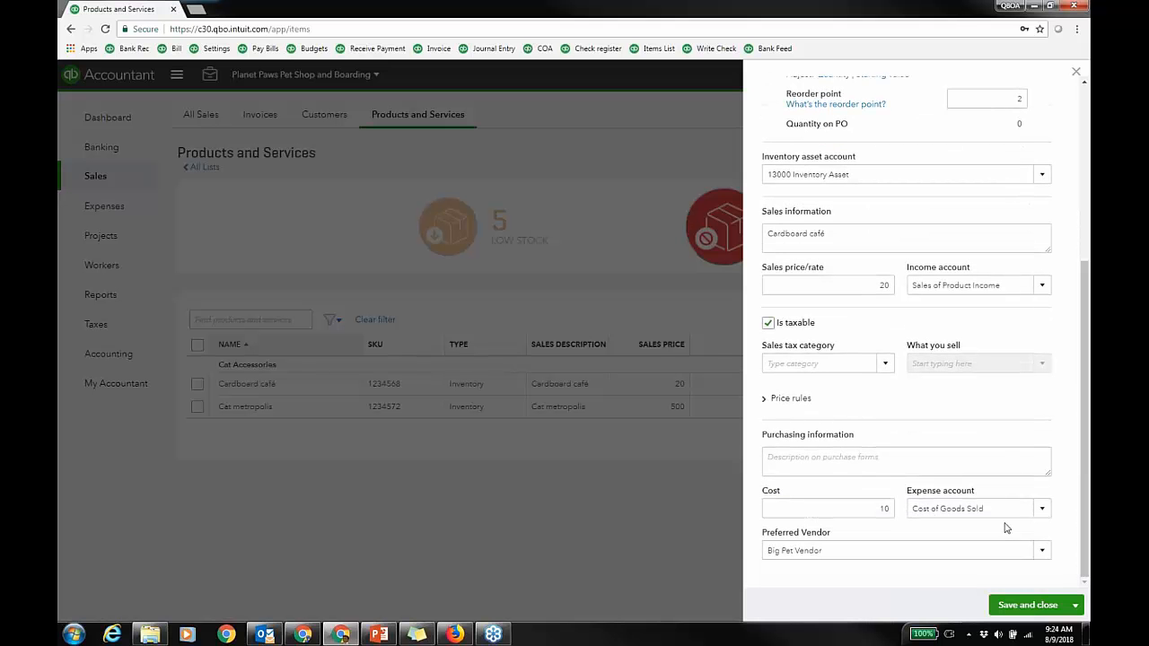
scroll(992, 439, "up", 2)
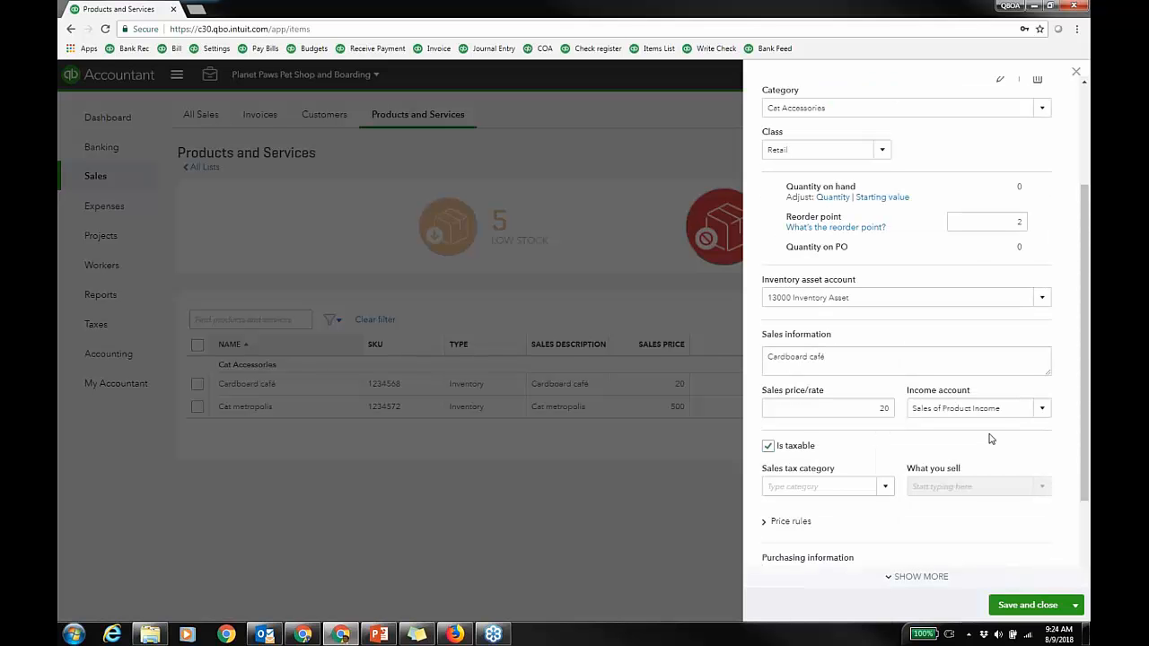
left_click(1017, 222)
left_click_drag(1085, 214, 1076, 99)
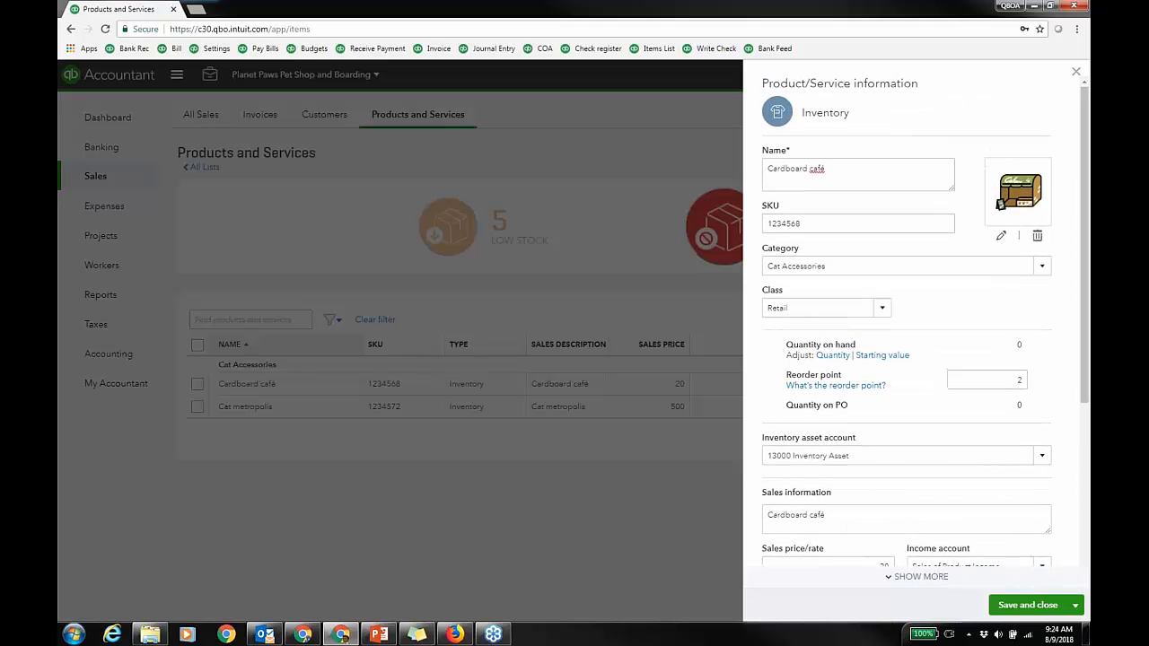
left_click(1075, 72)
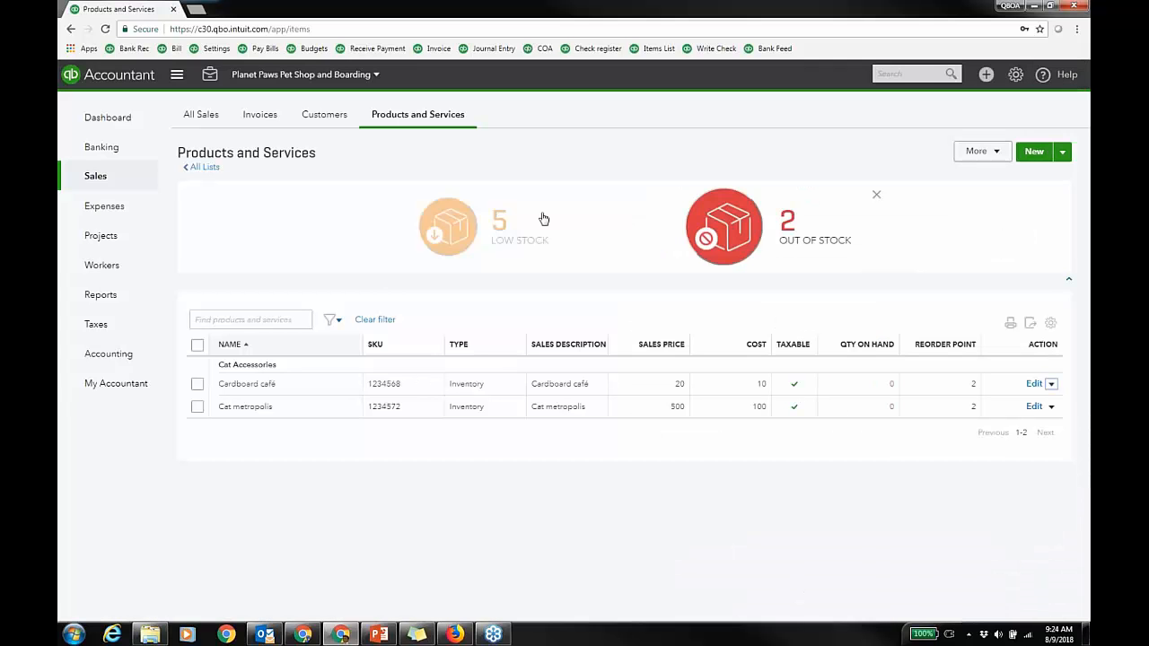
Step: Replace the out-of-stock filter with a Type filter of Non-inventory, leaving Skin cream
left_click(375, 319)
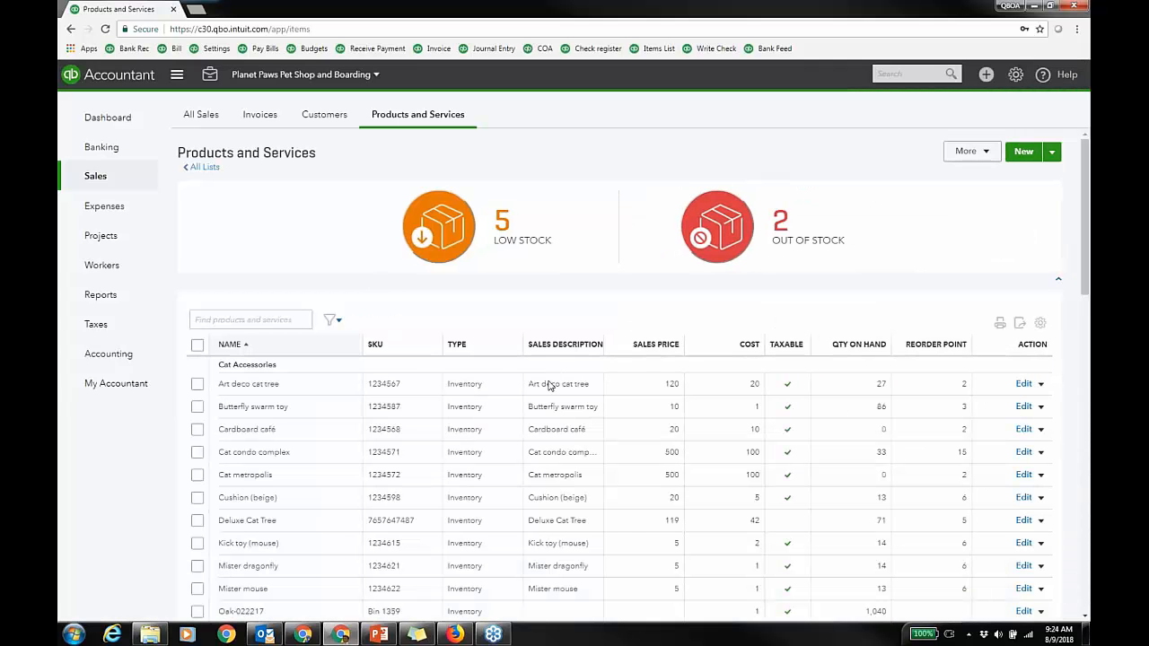
left_click(332, 320)
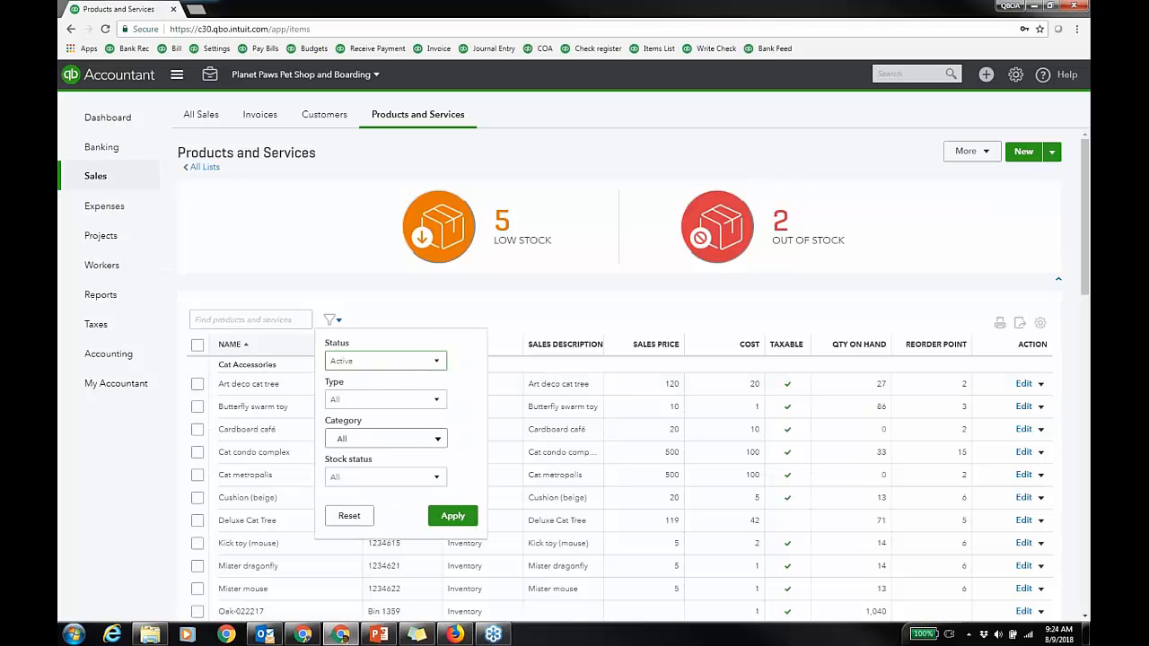
left_click(436, 400)
left_click(364, 454)
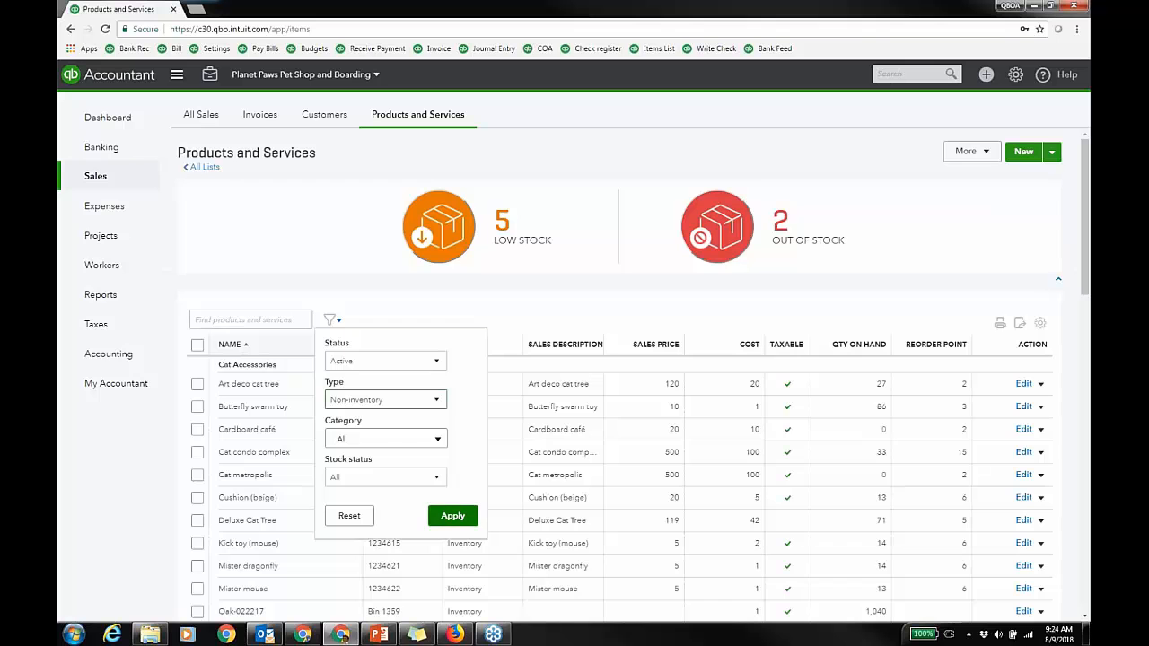
left_click(452, 515)
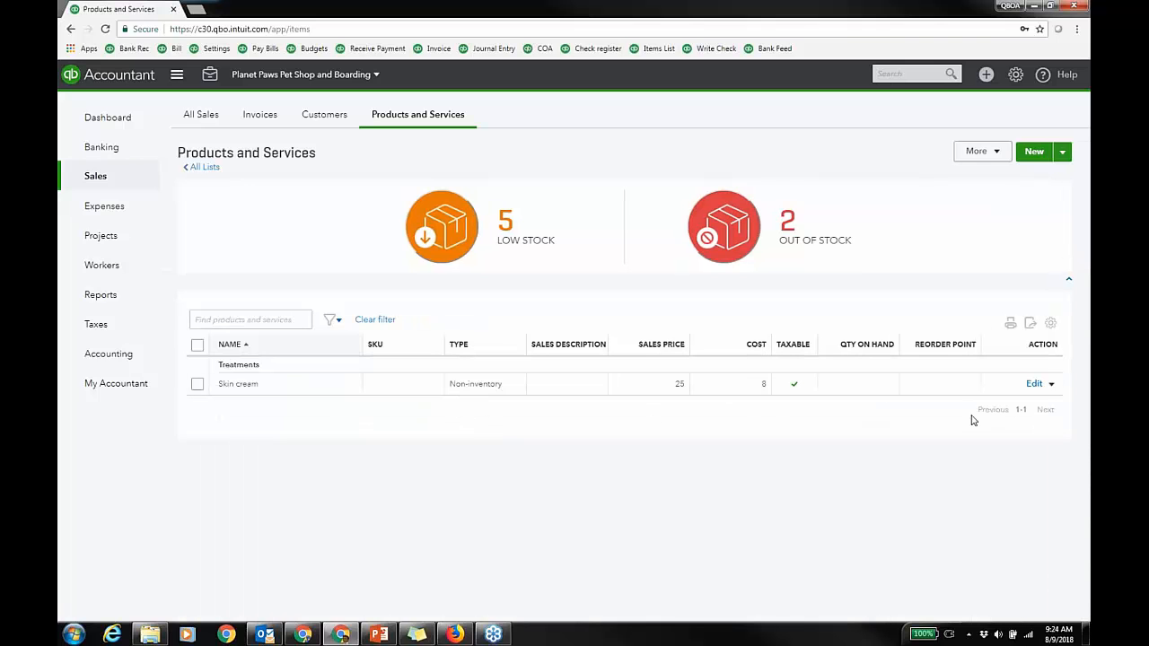
Step: Review Skin cream's details (price 25, cost 8), then bring up the create-new menu
left_click(1034, 384)
scroll(868, 173, "down", 2)
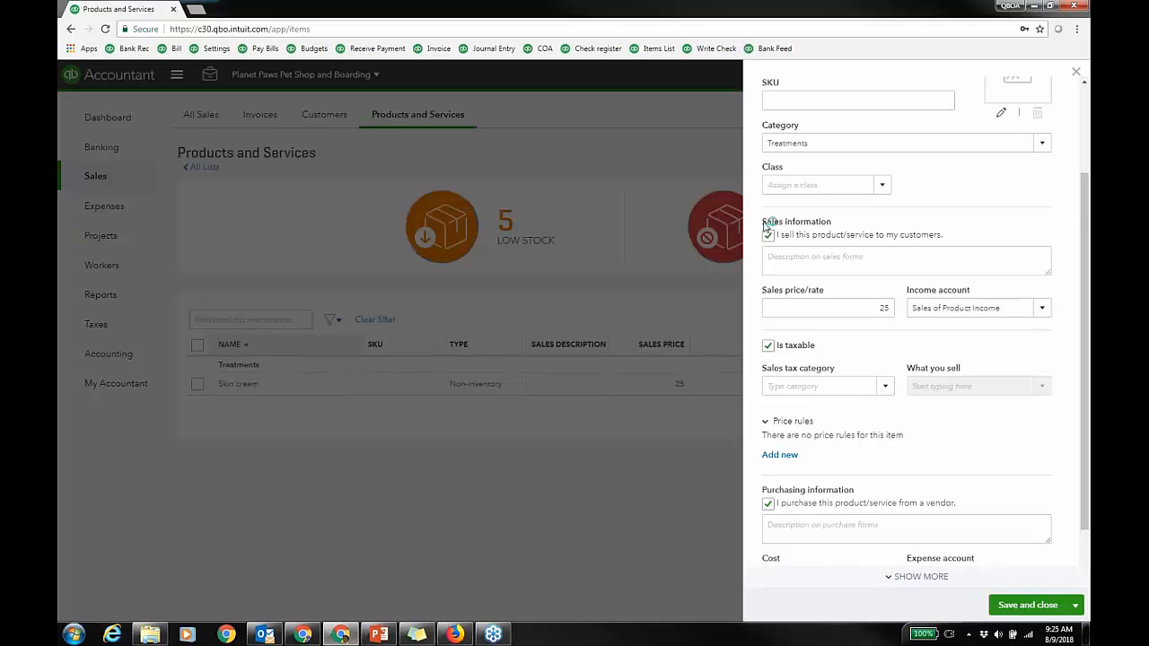
scroll(943, 497, "down", 1)
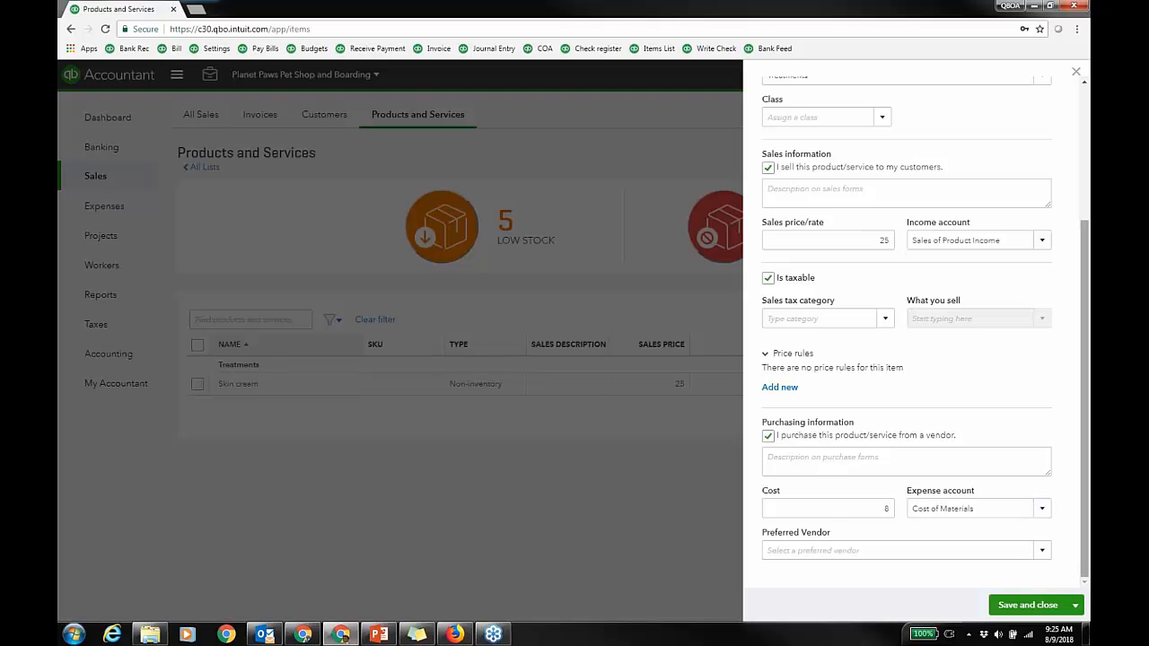
left_click(1076, 72)
left_click(986, 77)
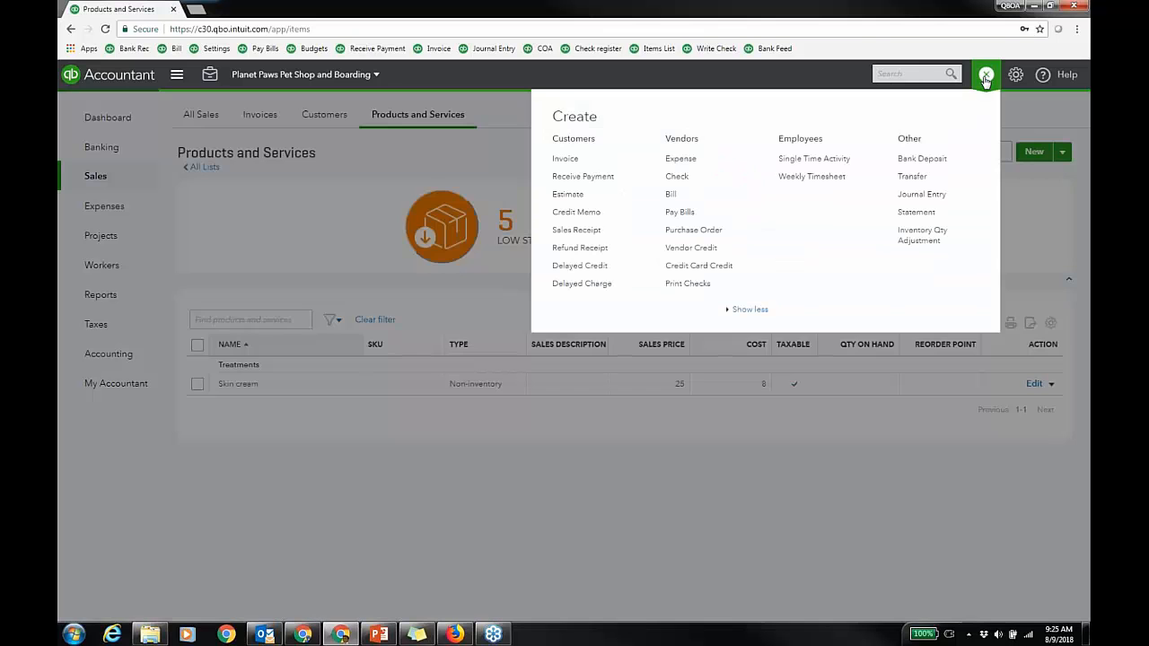
Step: Start a Big Pet Vendor bill and add all three open purchase orders, totalling $155.00
left_click(673, 194)
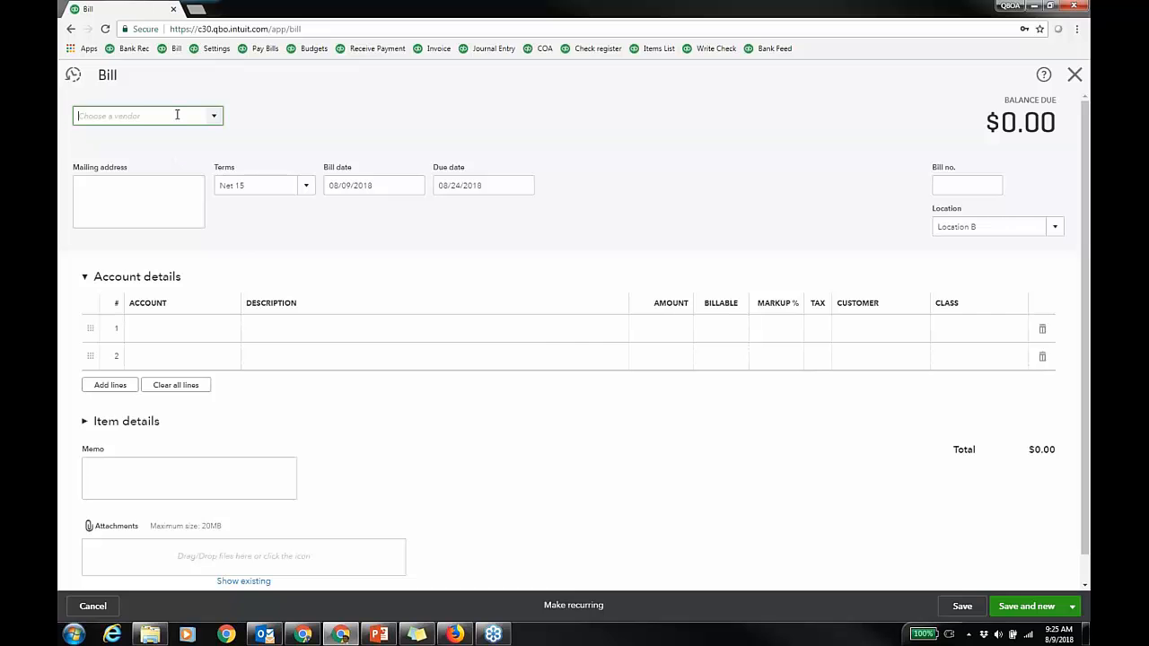
type("Big Pet Vendor")
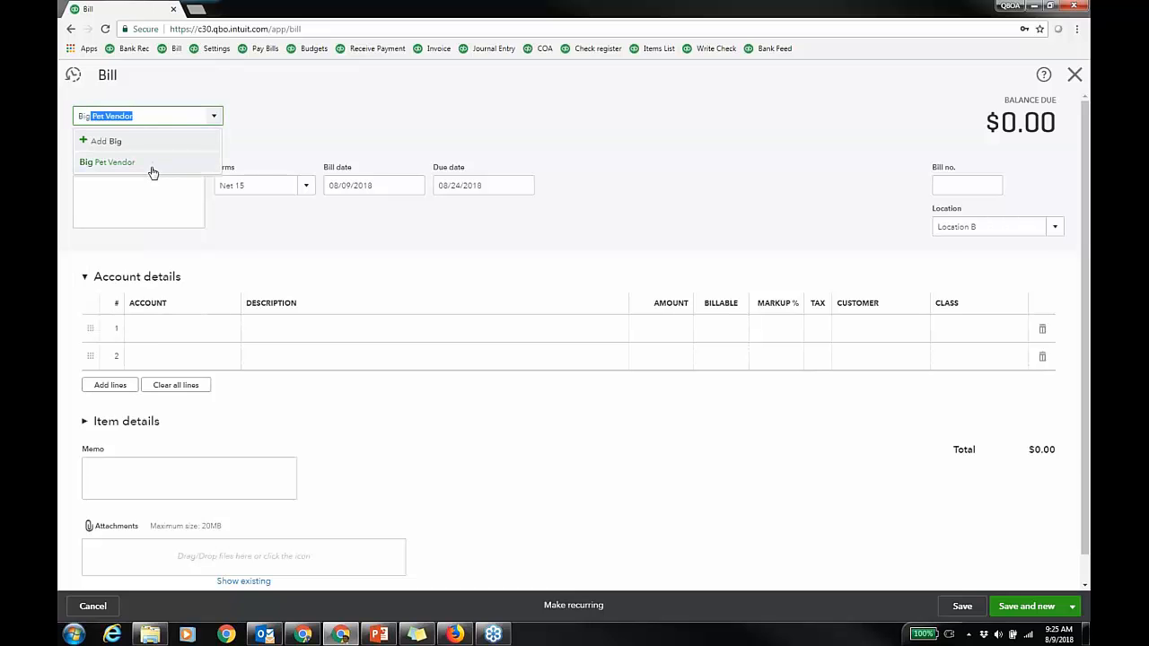
left_click(149, 167)
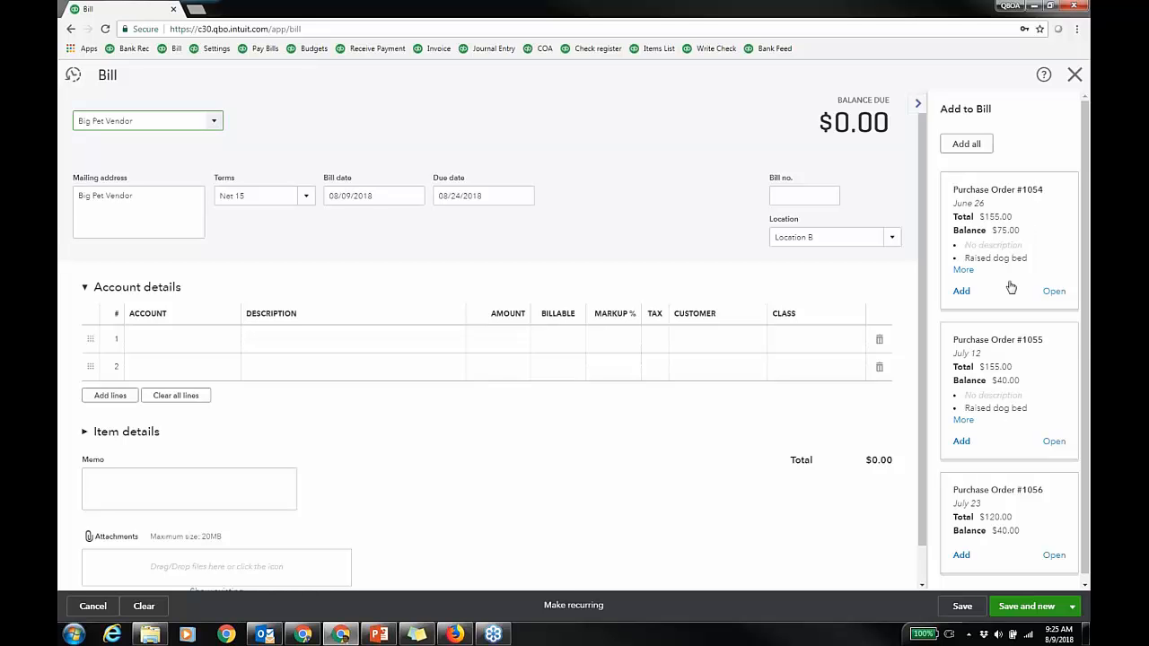
left_click(969, 144)
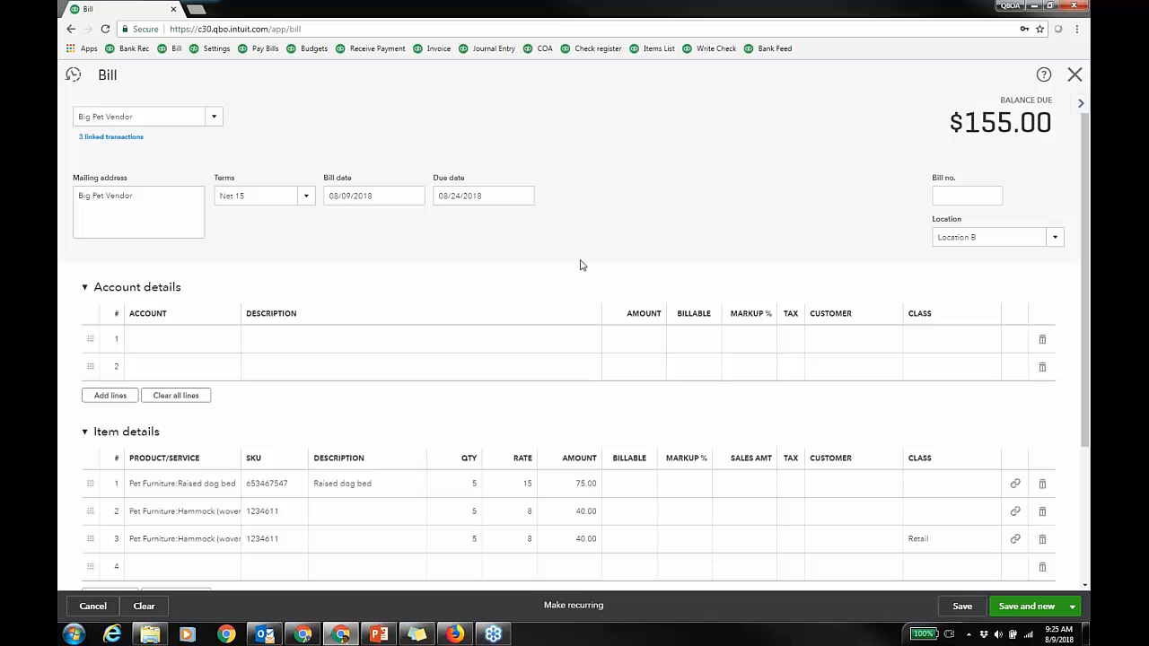
Step: Add a Freight & Delivery account line of 200.00, then start item row 4
left_click(215, 341)
type("f")
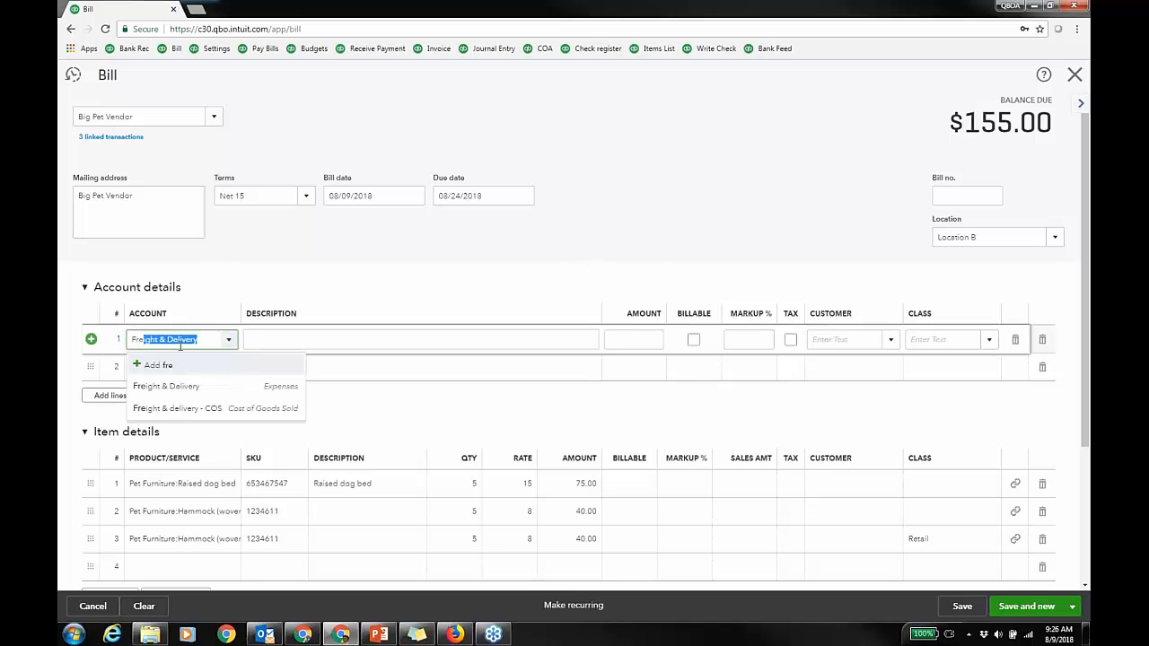
left_click(180, 391)
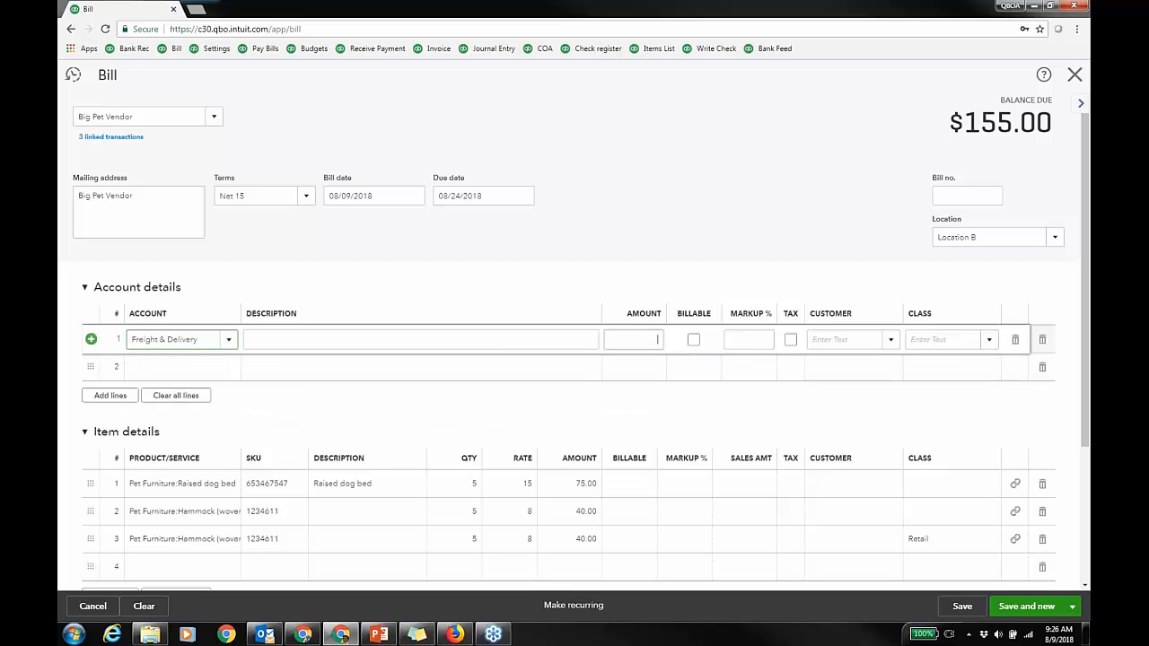
left_click(655, 341)
type("200")
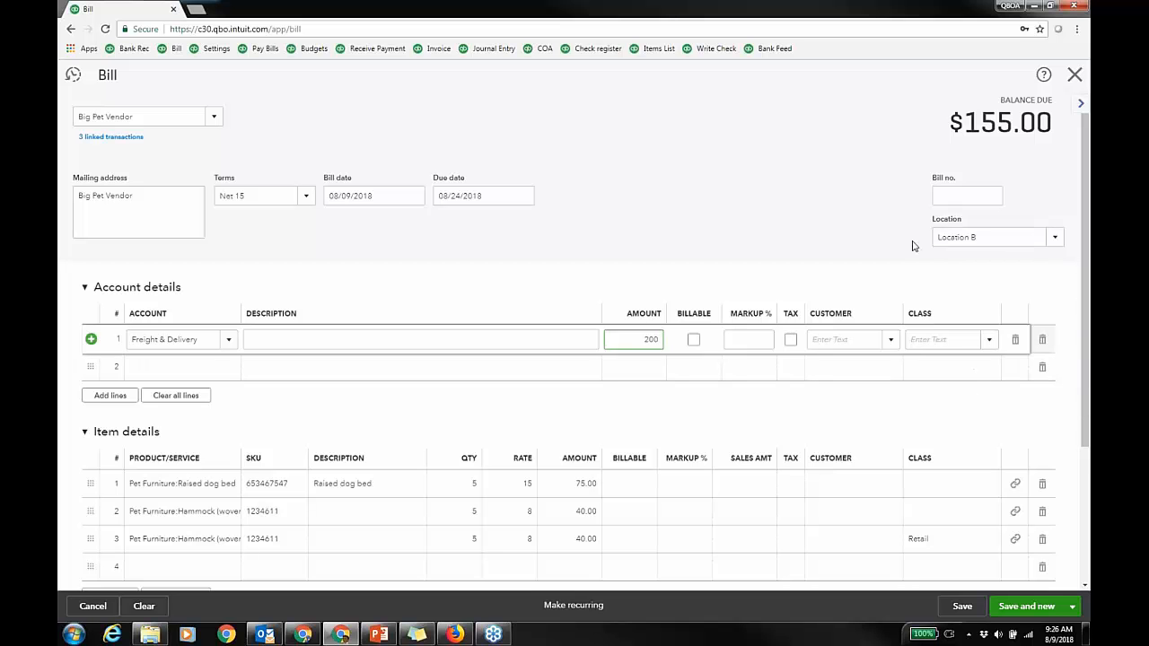
left_click(1084, 256)
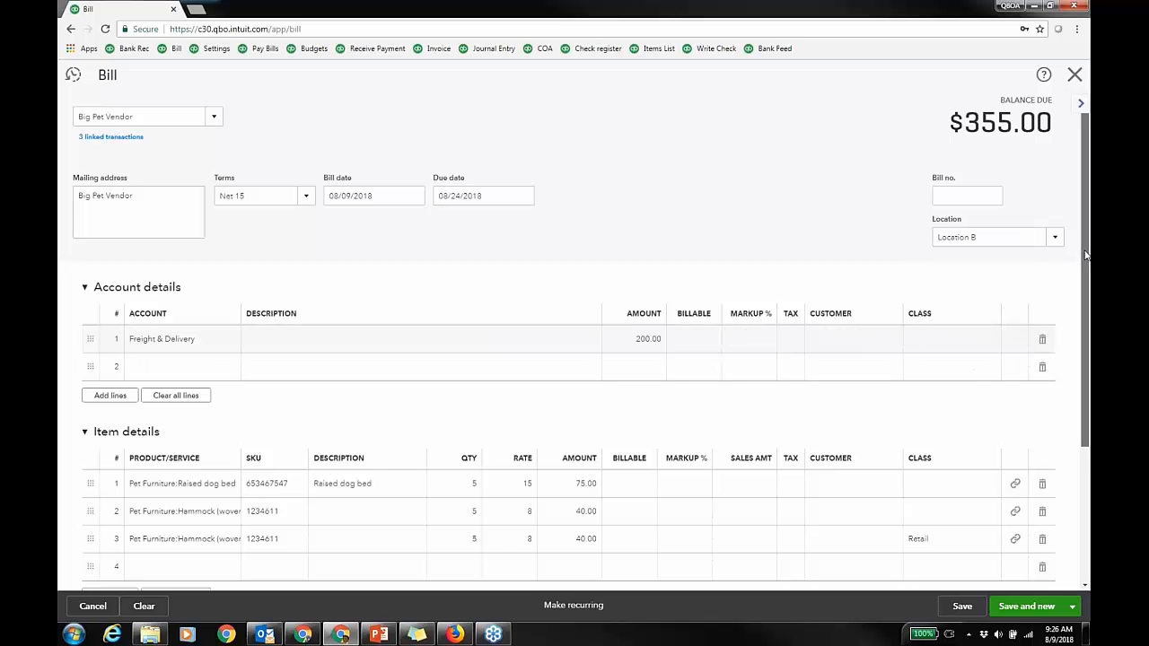
scroll(1084, 256, "down", 1)
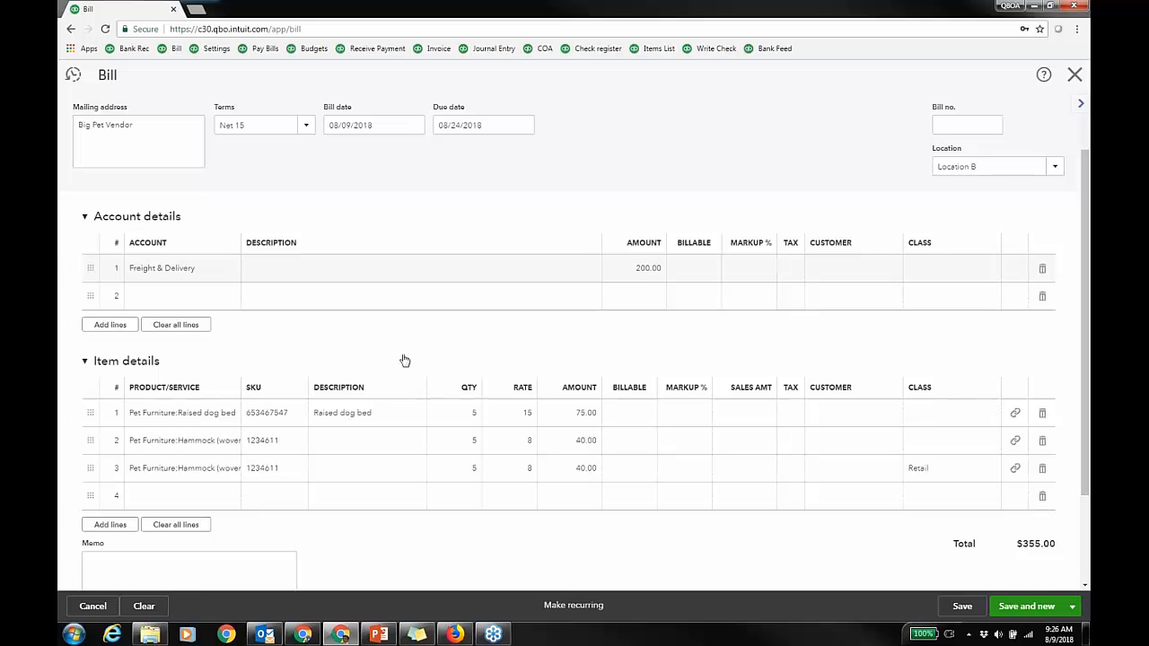
left_click(214, 498)
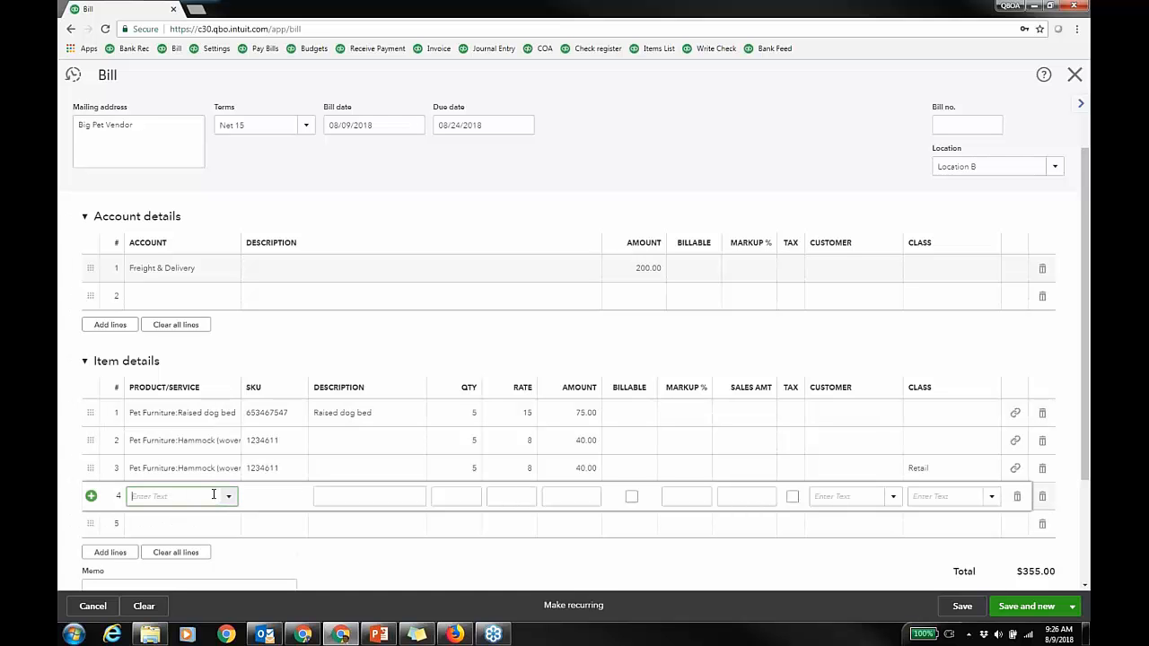
left_click(228, 498)
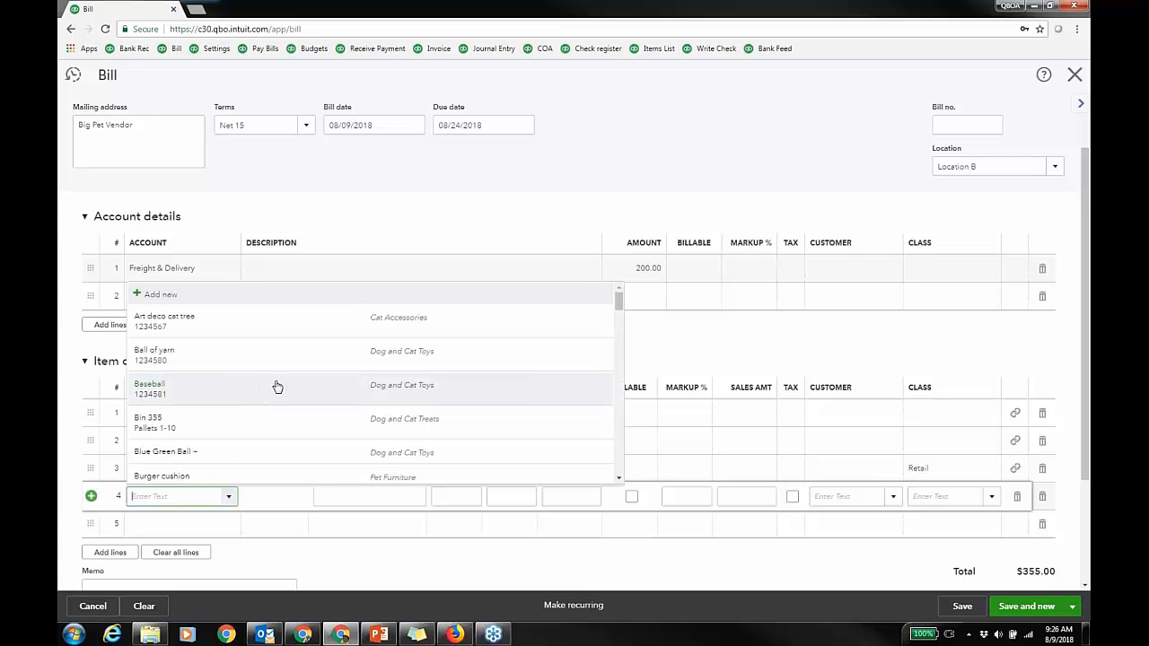
Step: Duplicate the QuickBooks browser tab, close the empty bill form, and open the settings menu
right_click(122, 9)
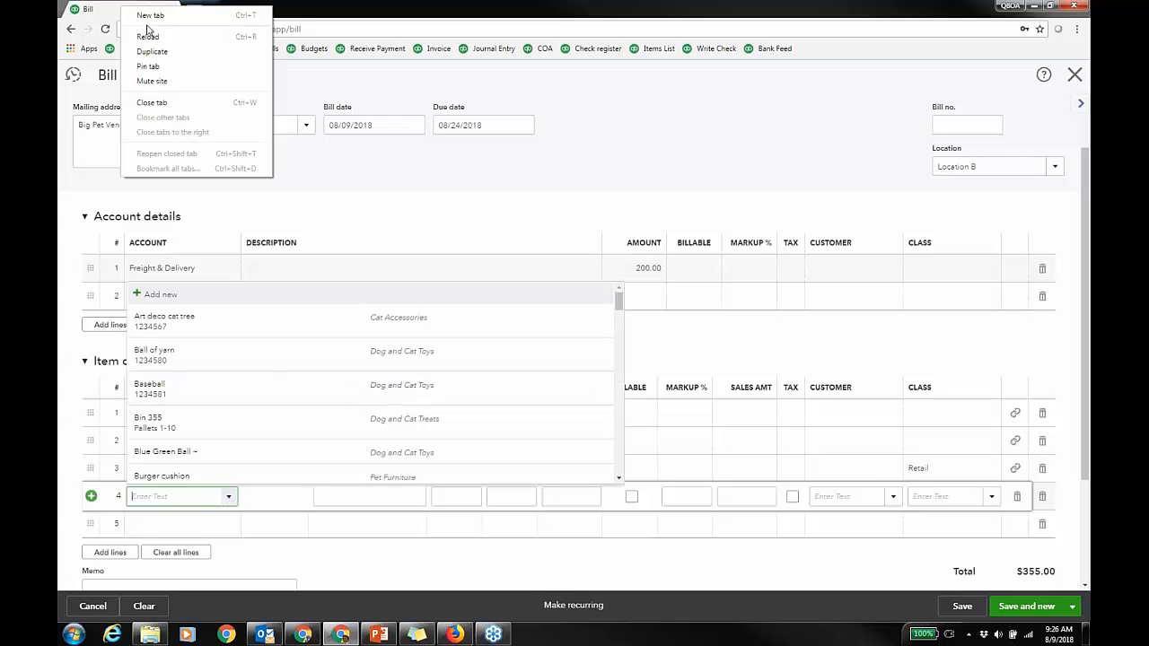
left_click(167, 53)
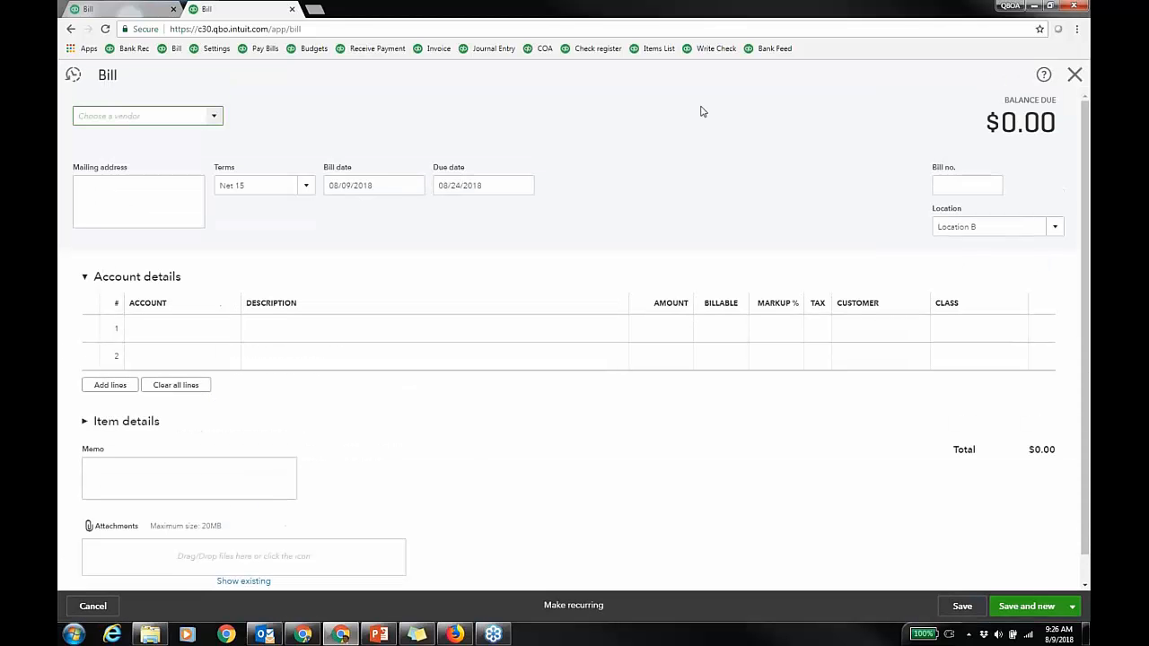
left_click(1074, 76)
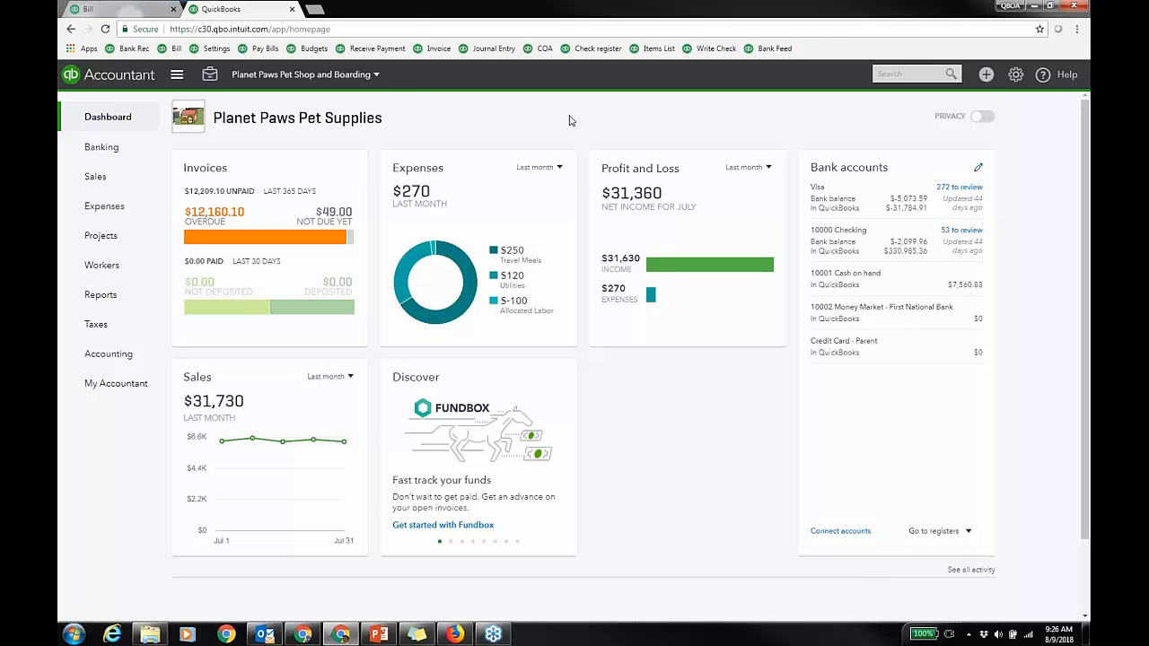
right_click(271, 11)
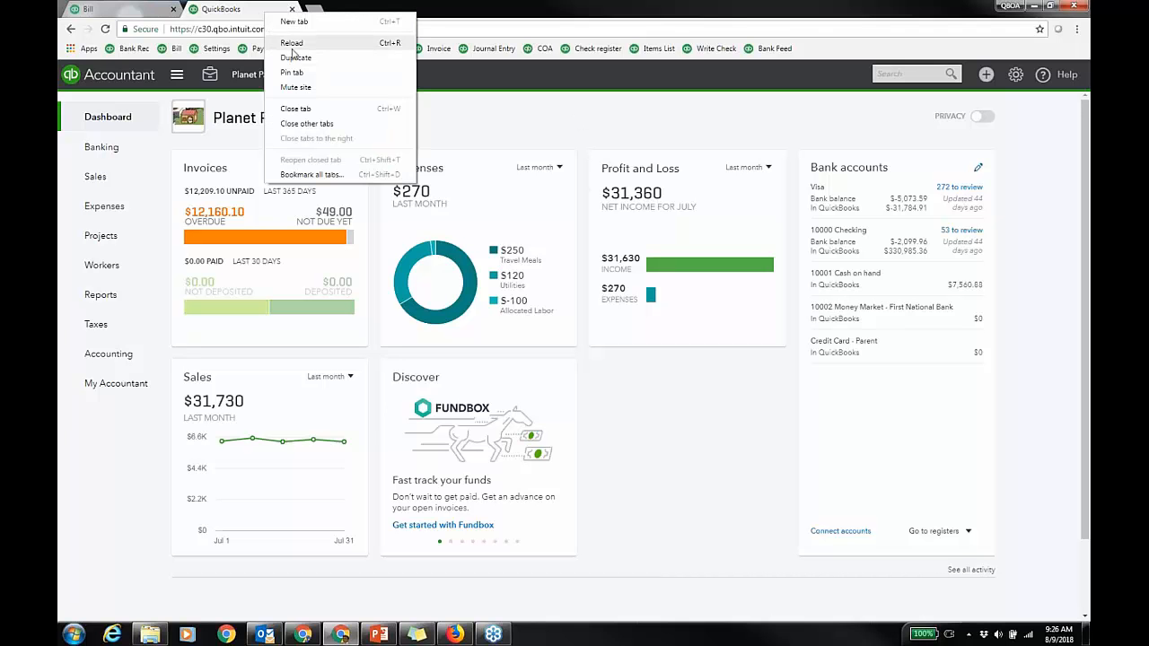
left_click(613, 125)
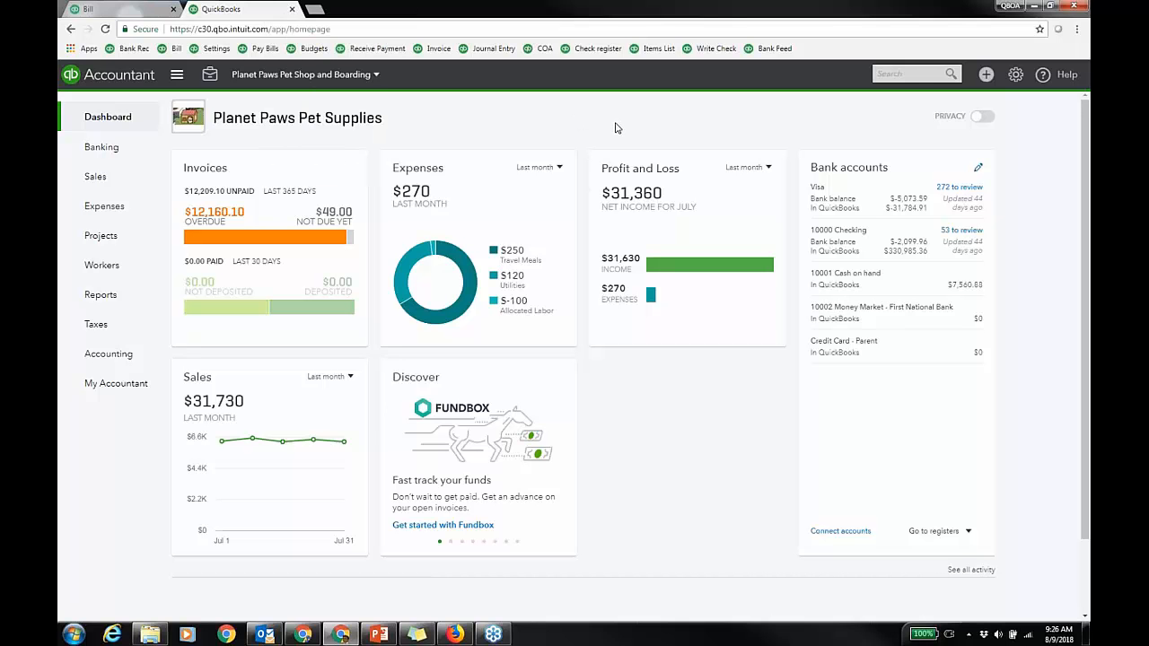
left_click(1017, 78)
Step: Open Products and Services and filter the list to Service items
left_click(686, 253)
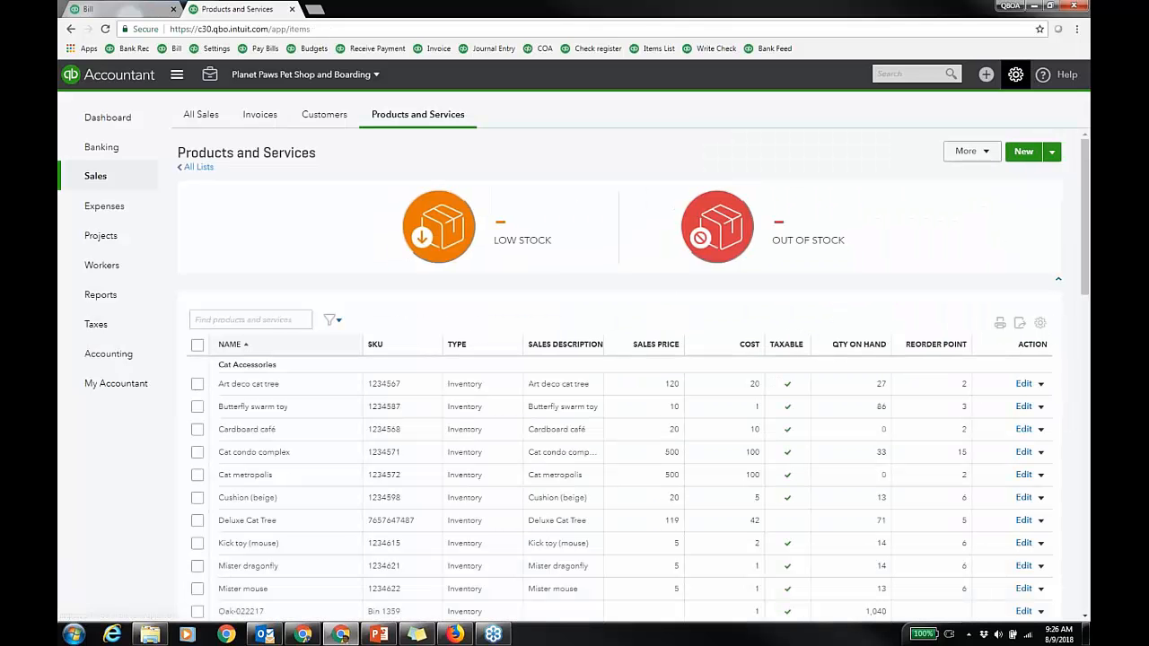
left_click(336, 323)
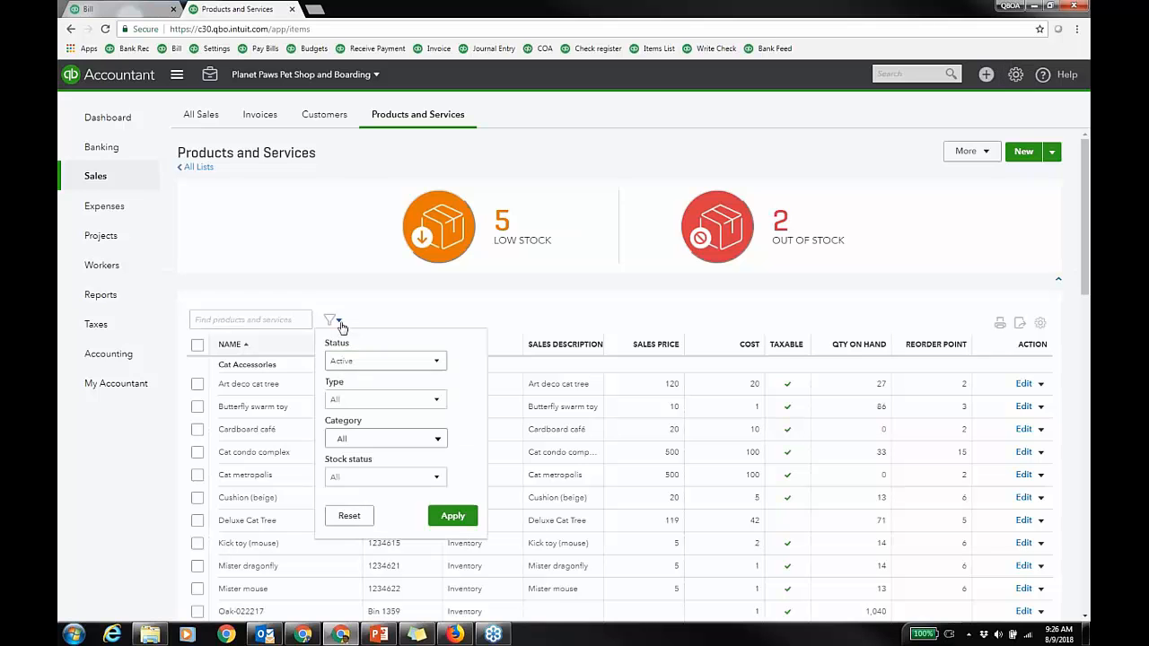
left_click(438, 405)
left_click(387, 471)
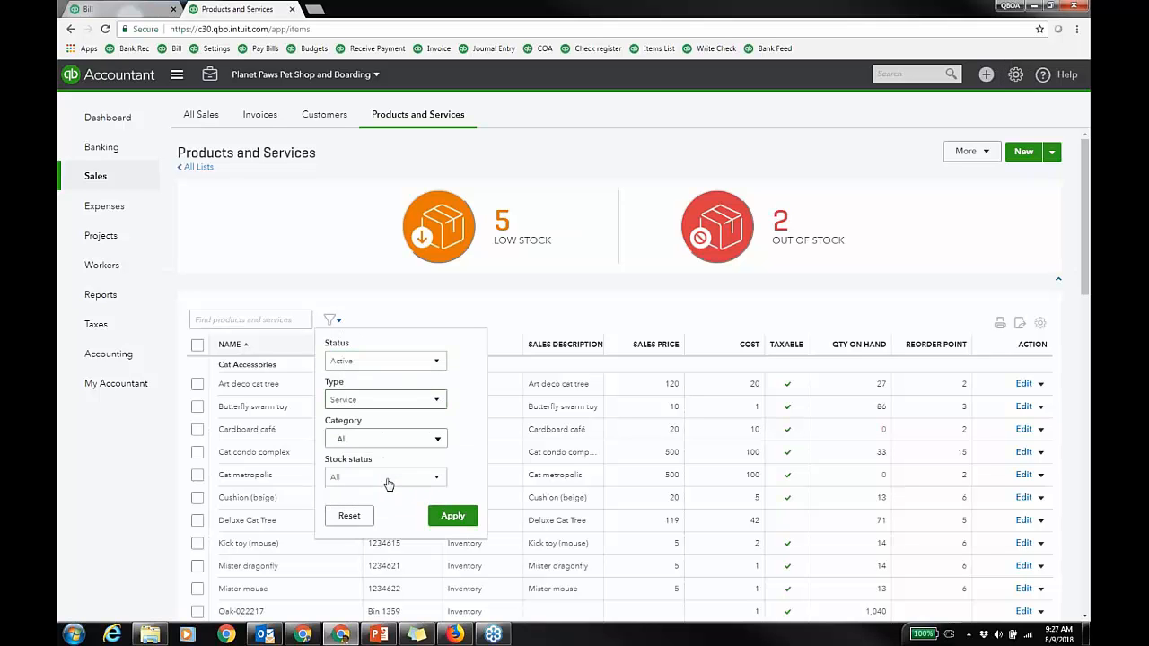
left_click(452, 516)
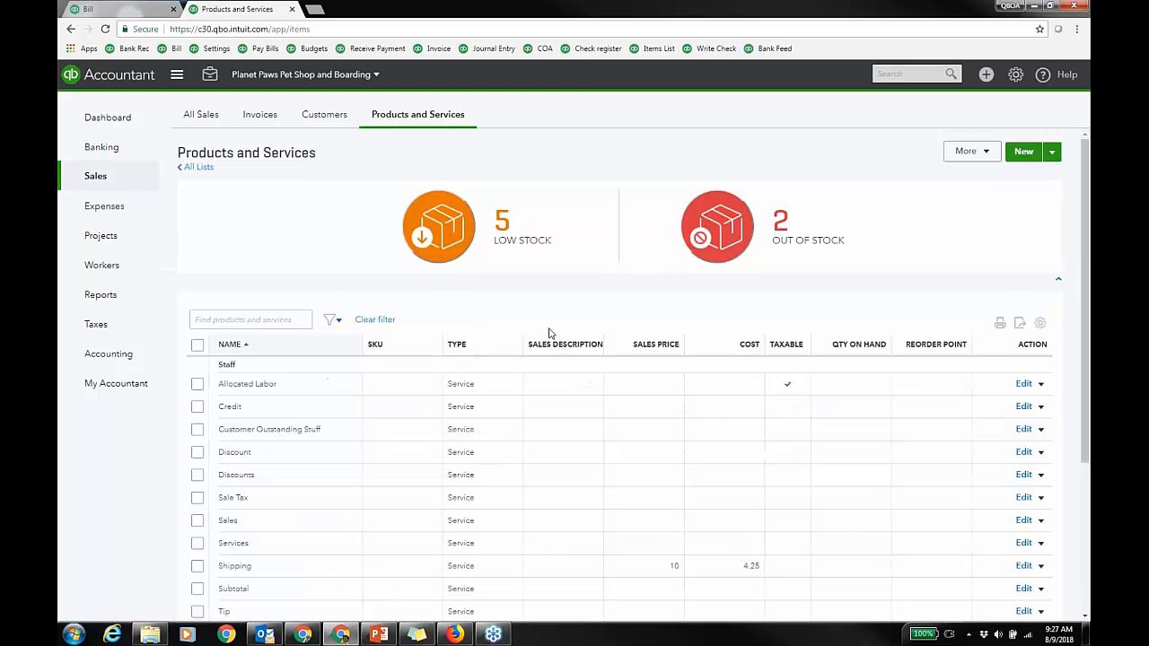
scroll(506, 400, "down", 5)
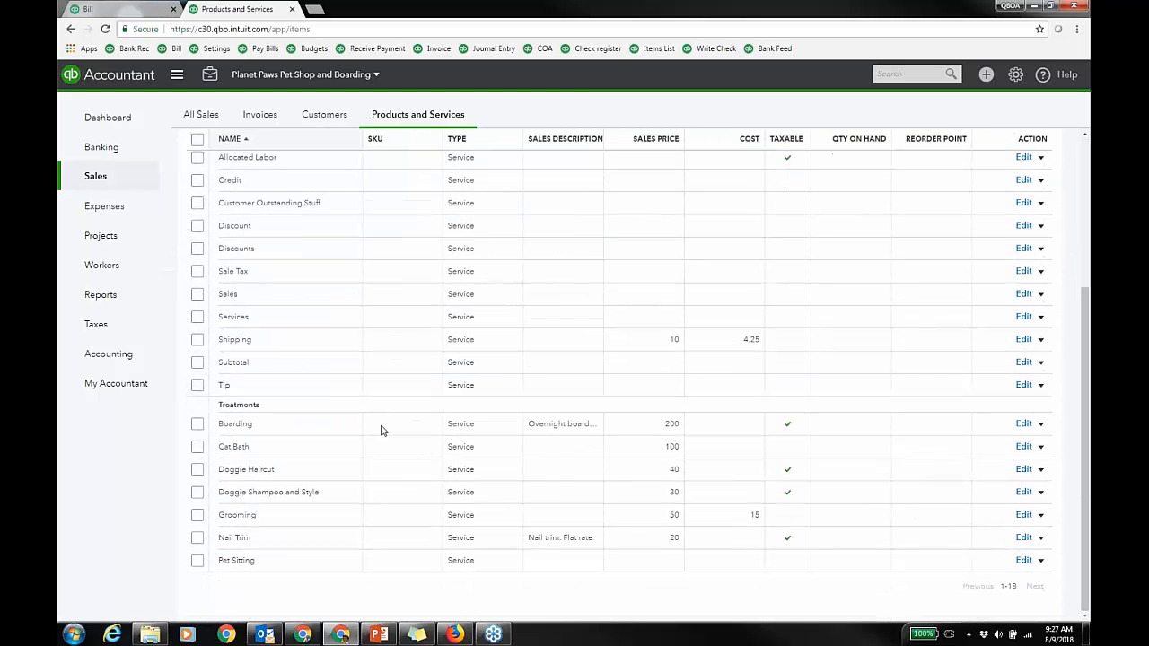
Step: Back on the bill tab, open the product choices for item row 4
left_click(134, 11)
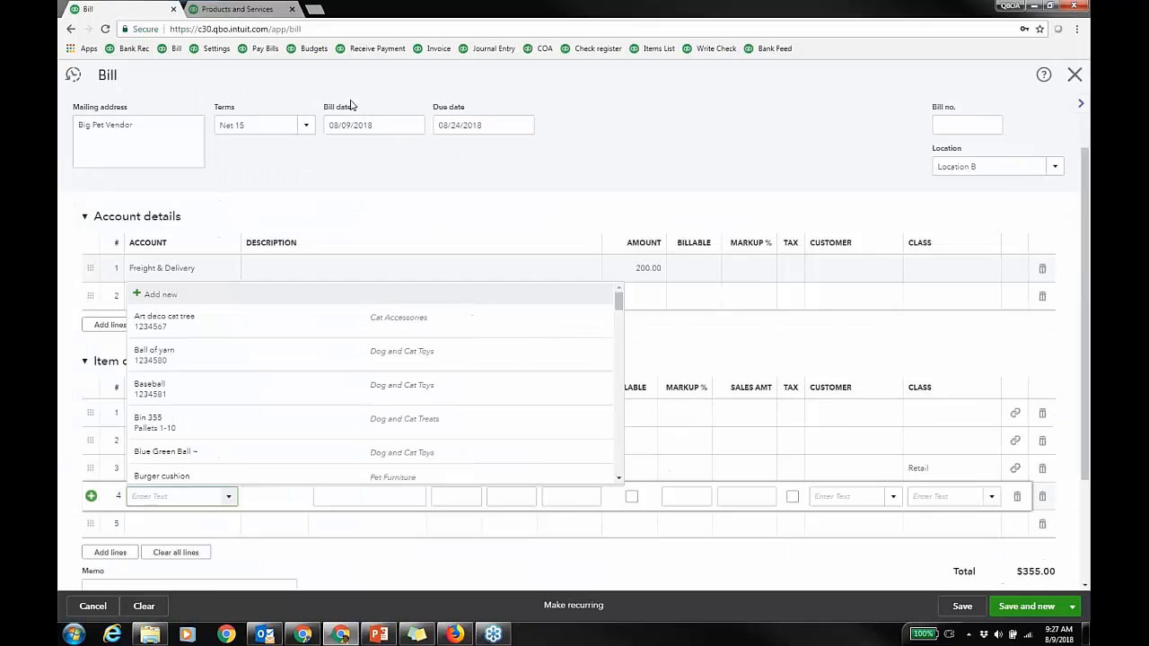
left_click(220, 527)
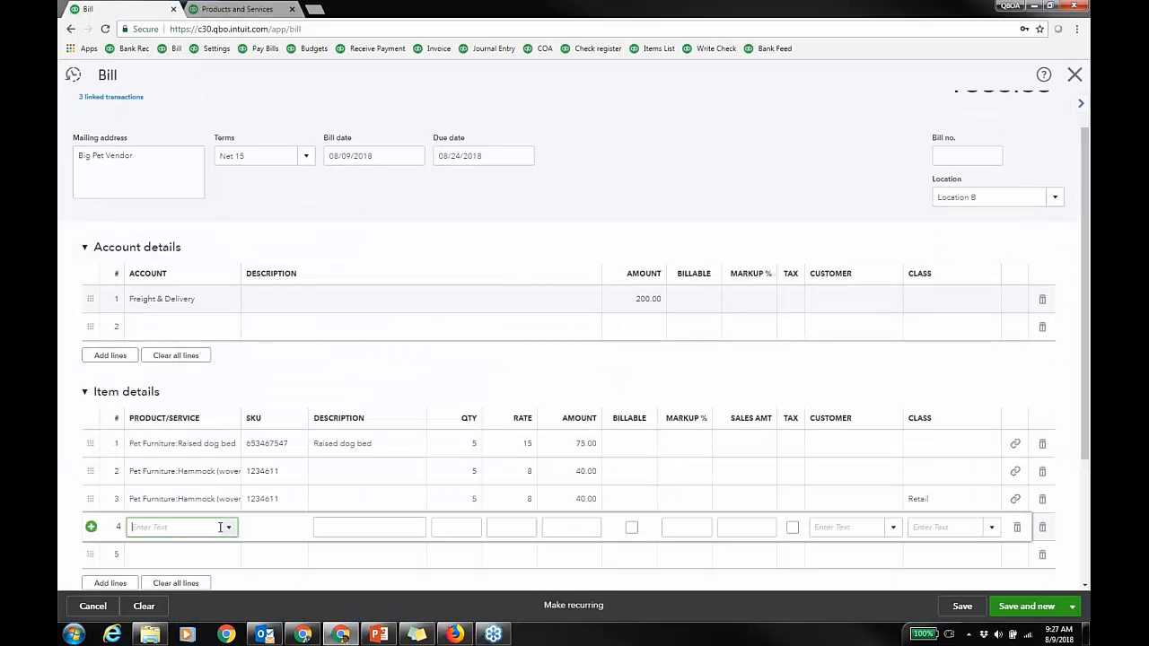
left_click(228, 530)
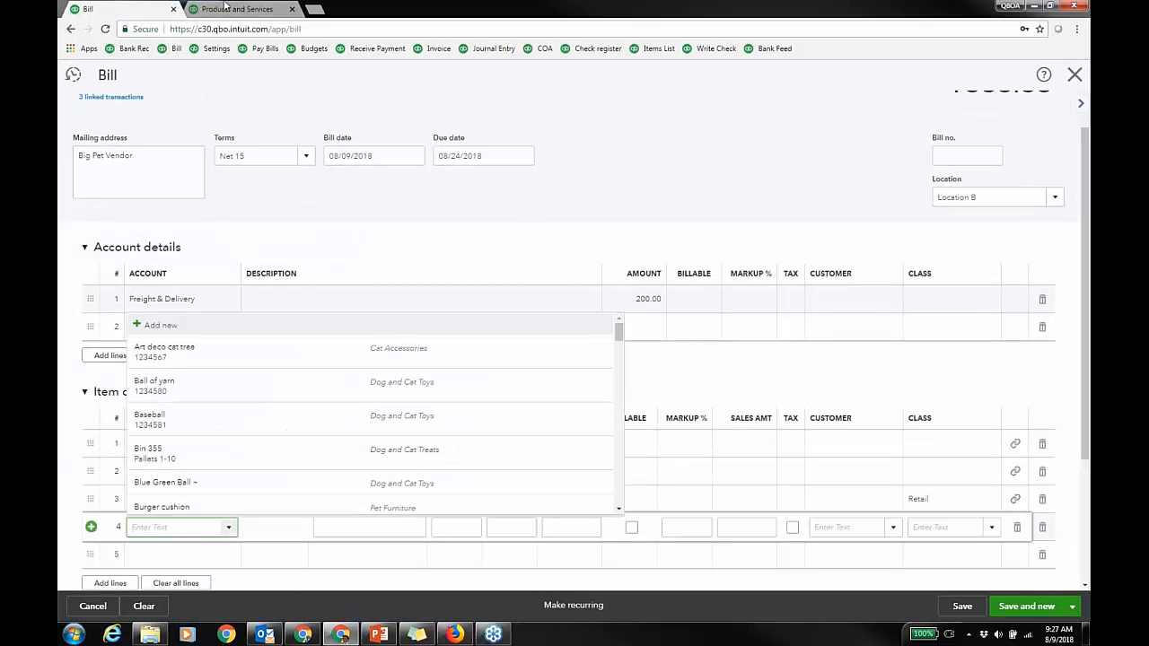
Step: Refilter Products and Services to Non-inventory items, showing Skin cream, and return to the bill
left_click(226, 9)
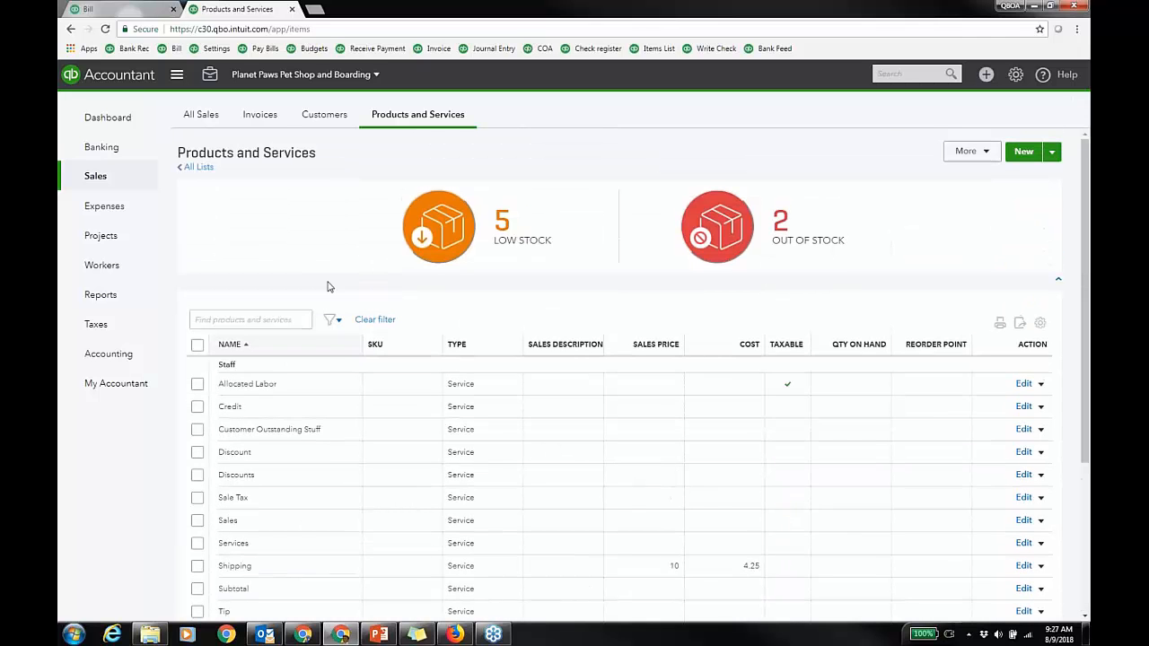
left_click(374, 319)
left_click(332, 319)
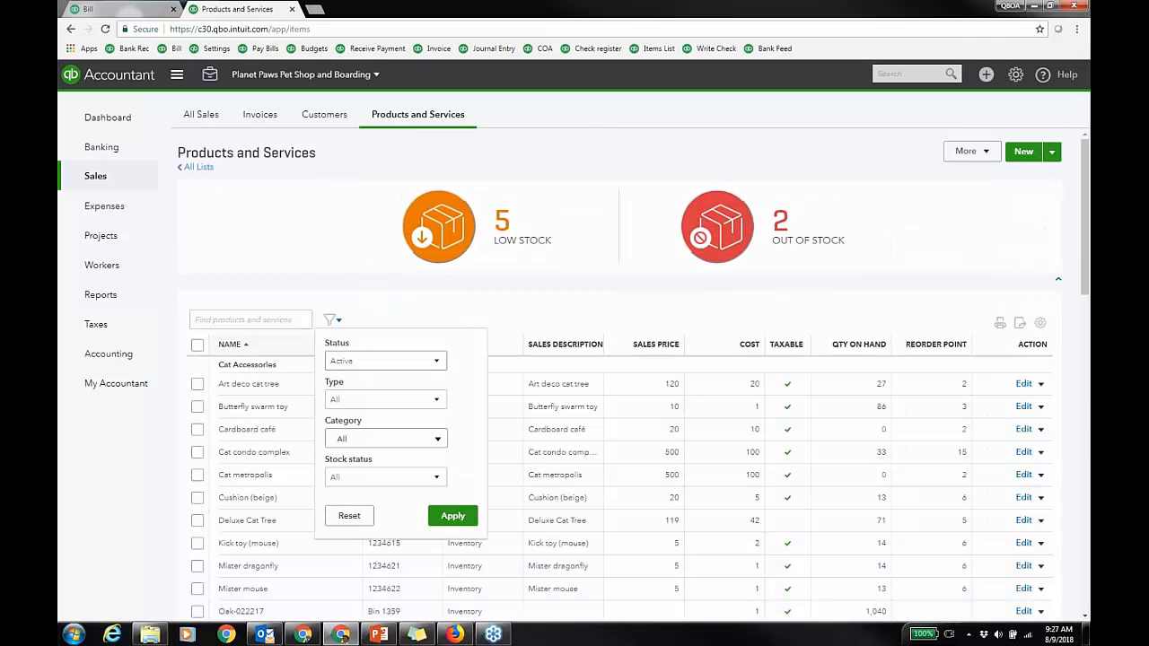
left_click(414, 439)
left_click(480, 375)
left_click(417, 405)
left_click(380, 461)
left_click(453, 515)
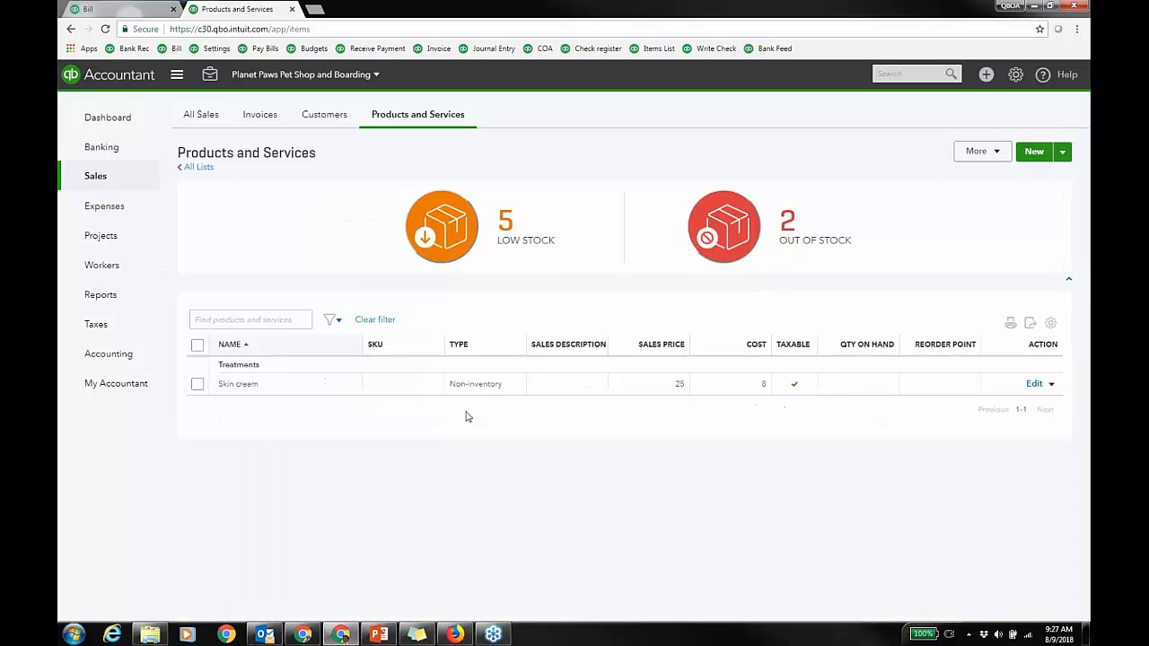
left_click(135, 9)
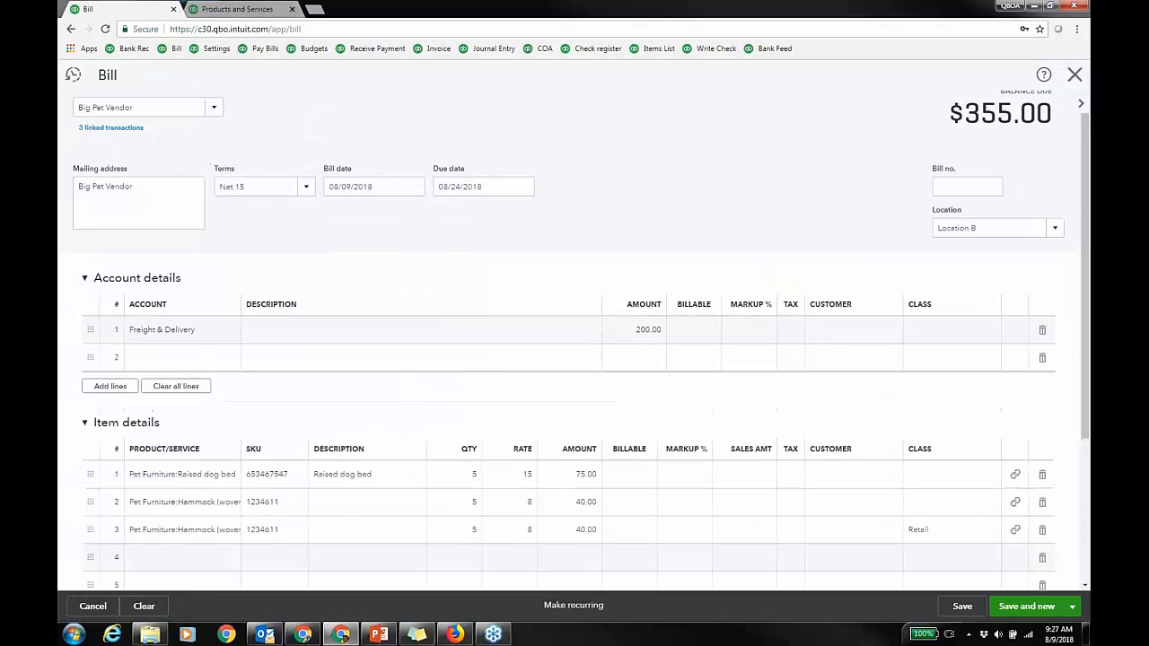
Step: Add Skin cream to row 4 with quantity 10 at rate 8 and save the bill at $435.00
left_click(199, 561)
type("skin")
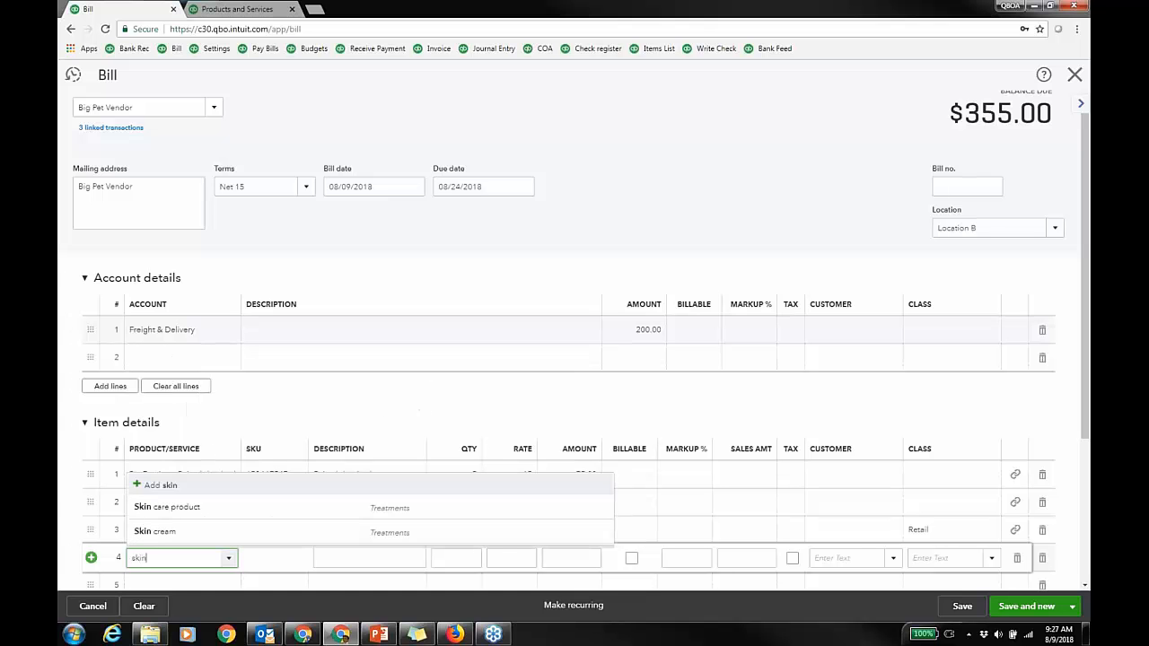
left_click(220, 531)
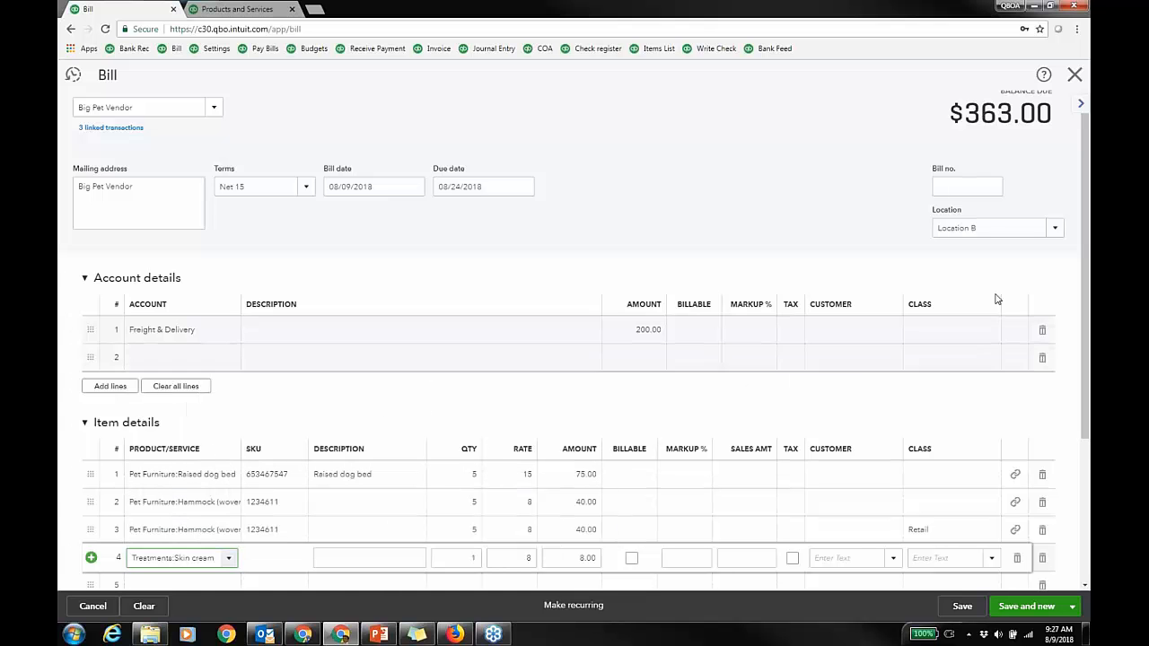
left_click_drag(1084, 263, 1084, 333)
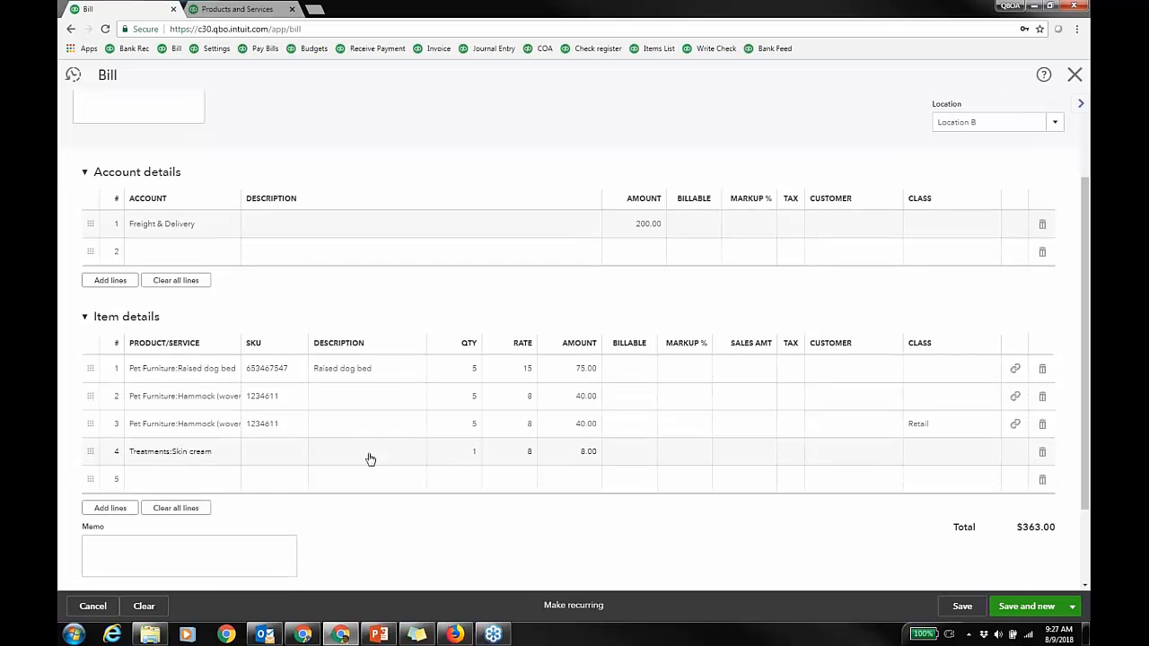
left_click(475, 453)
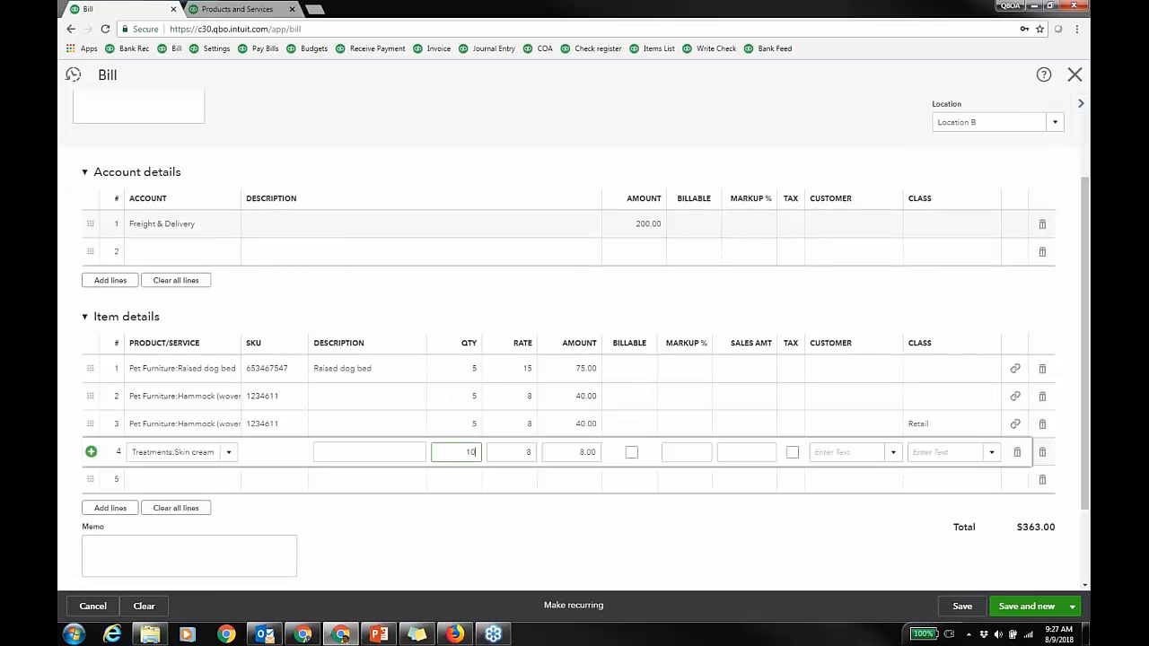
type("0")
key("Tab")
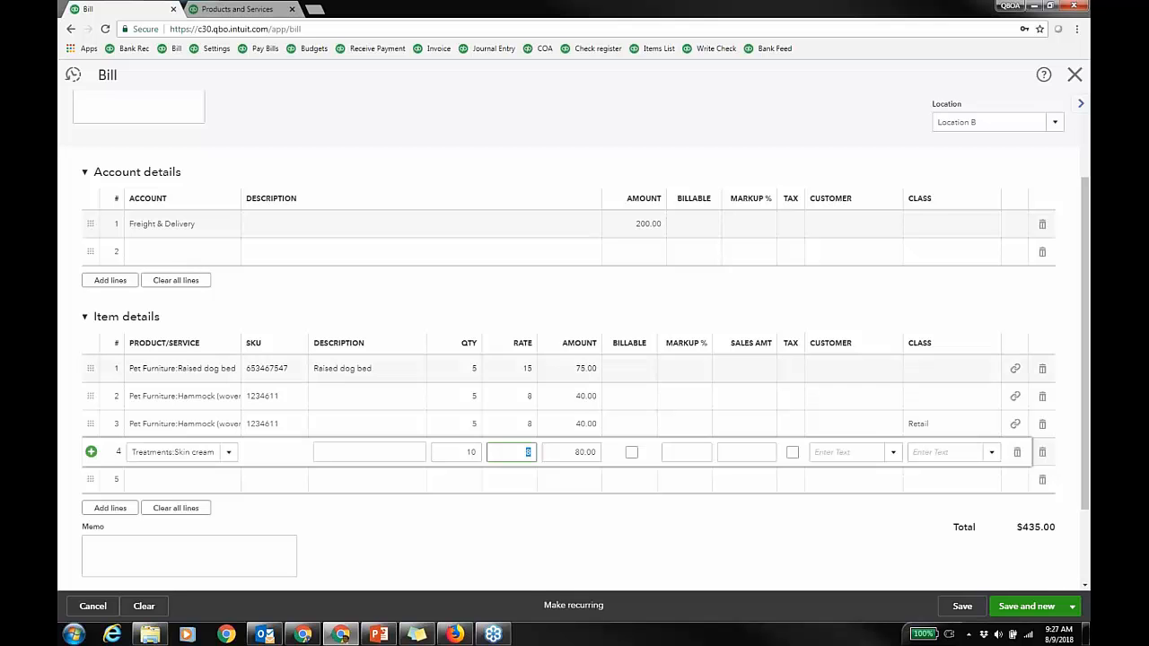
left_click(962, 606)
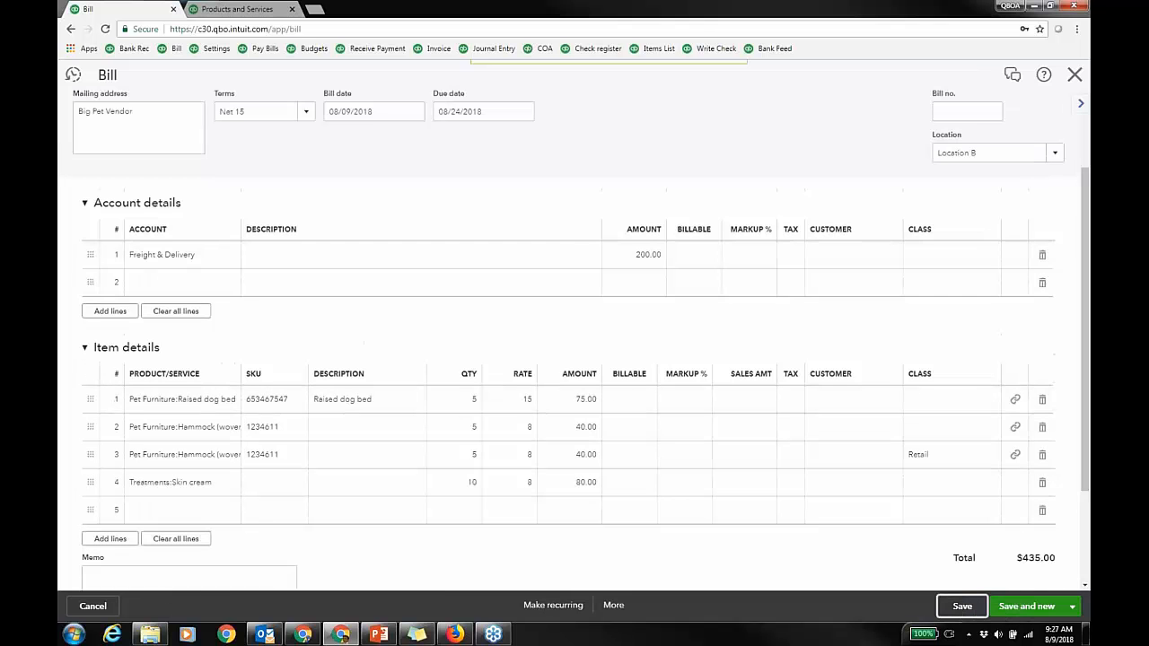
left_click(614, 606)
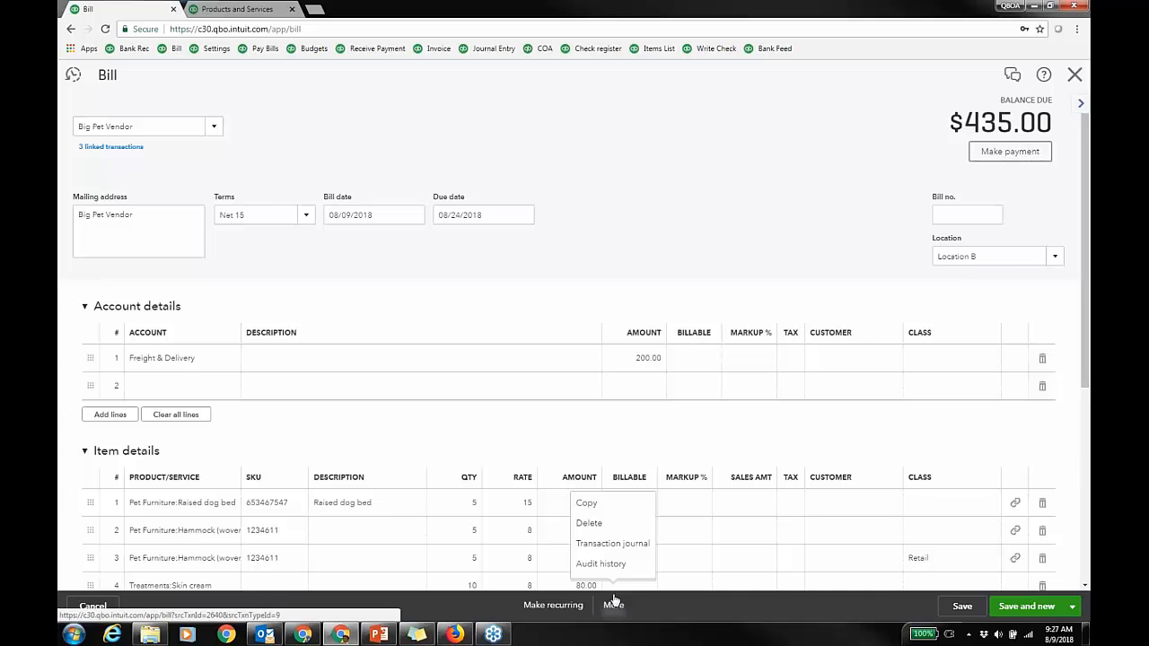
Step: Open the transaction journal for the $435.00 Big Pet Vendor bill
left_click(612, 542)
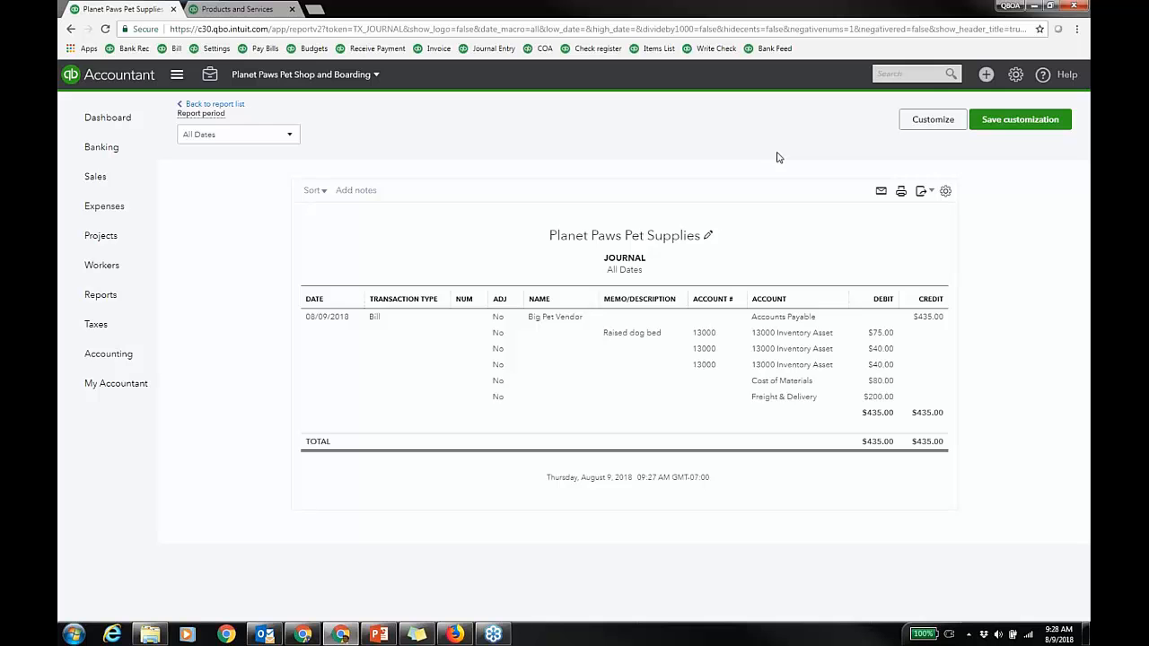
Step: Open Products and Services, filter to out-of-stock items, and open Cardboard café's details
left_click(1013, 77)
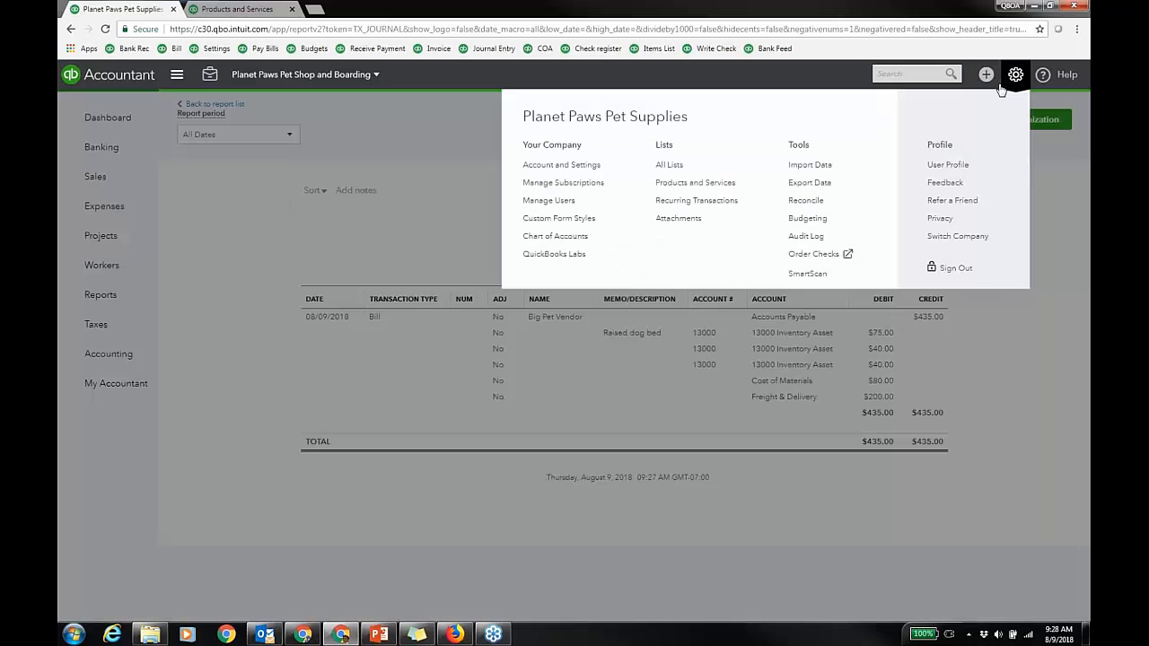
left_click(687, 183)
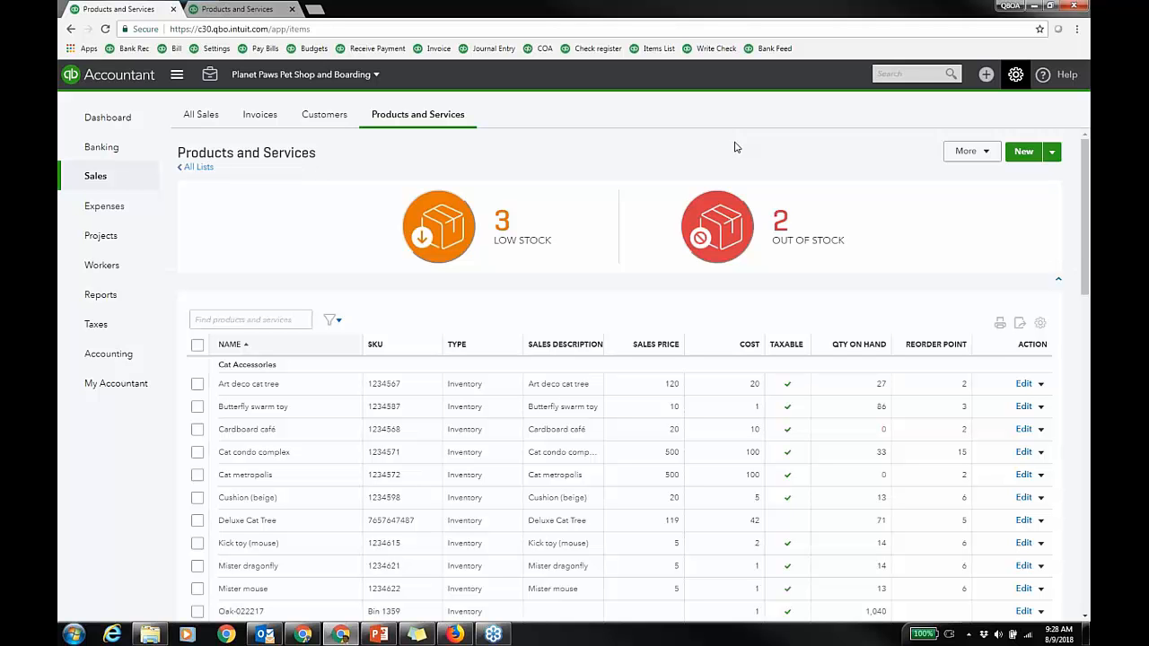
left_click(765, 215)
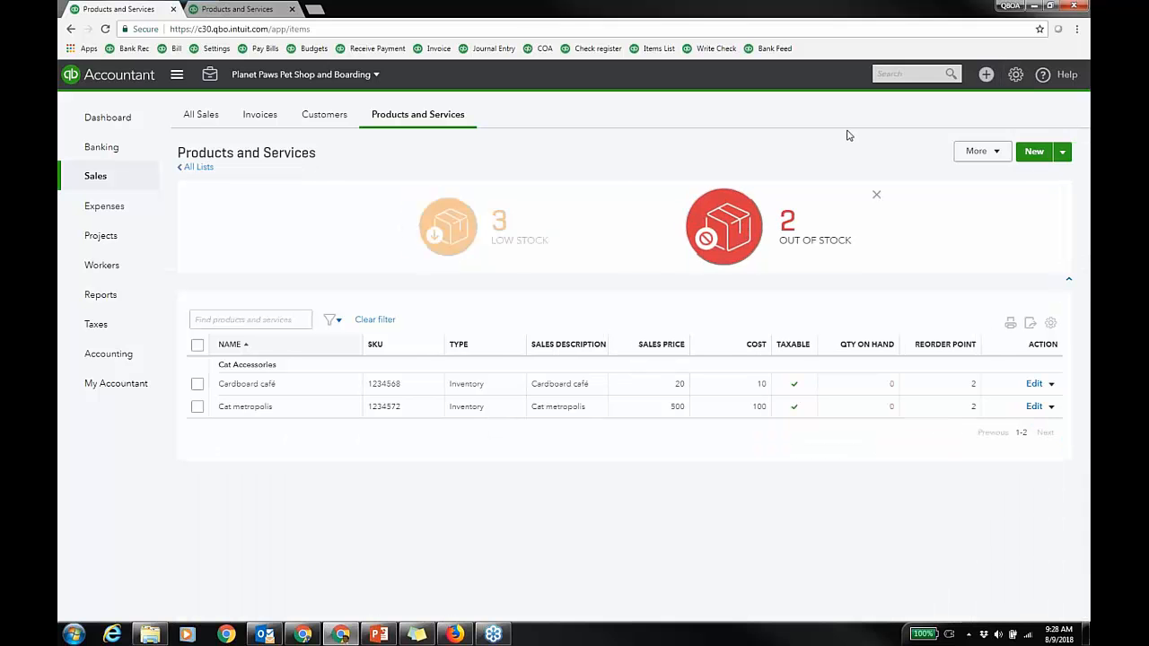
left_click(1038, 386)
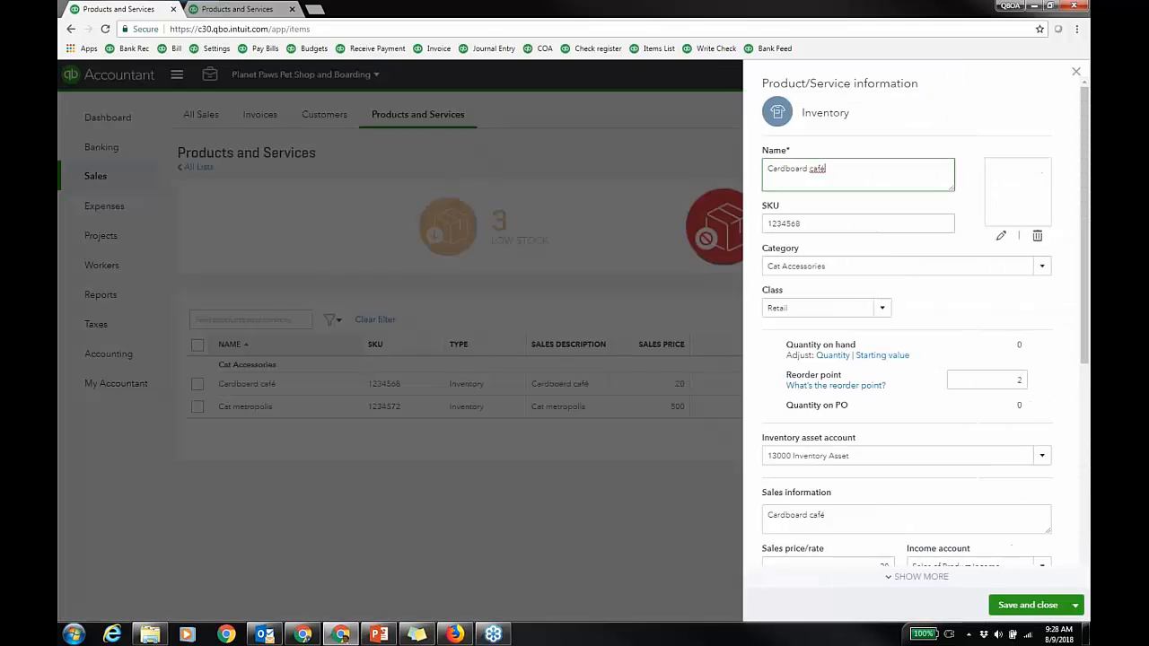
scroll(924, 321, "down", 3)
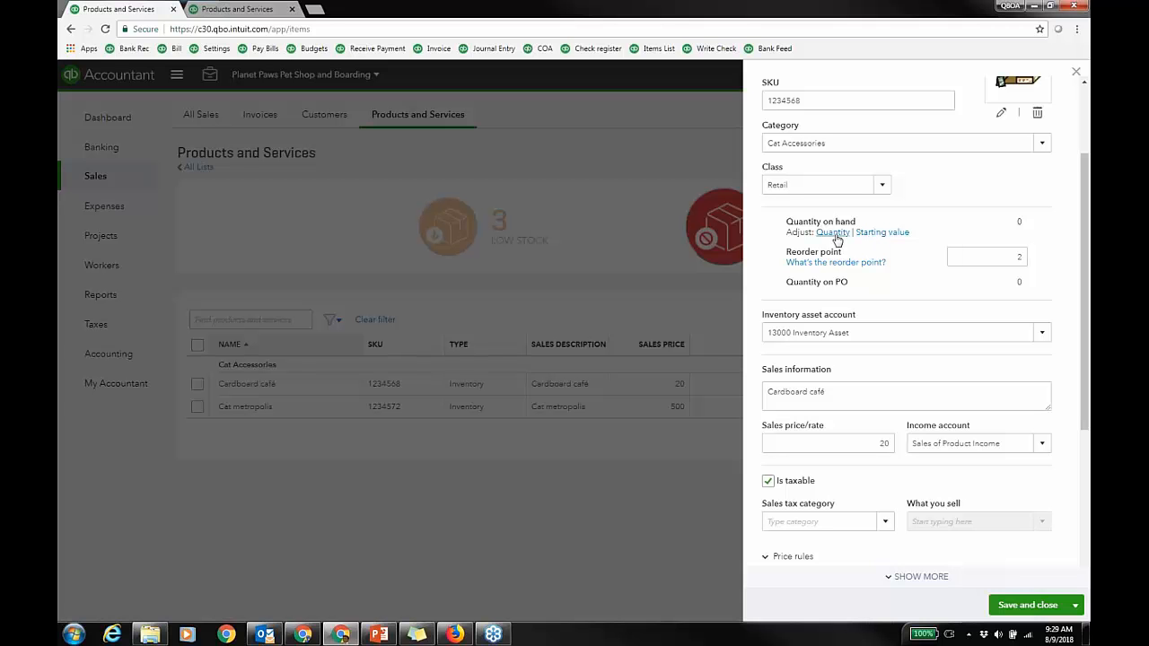
Step: Acknowledge the warning and change Cardboard café's initial cost to 8.50
left_click(879, 232)
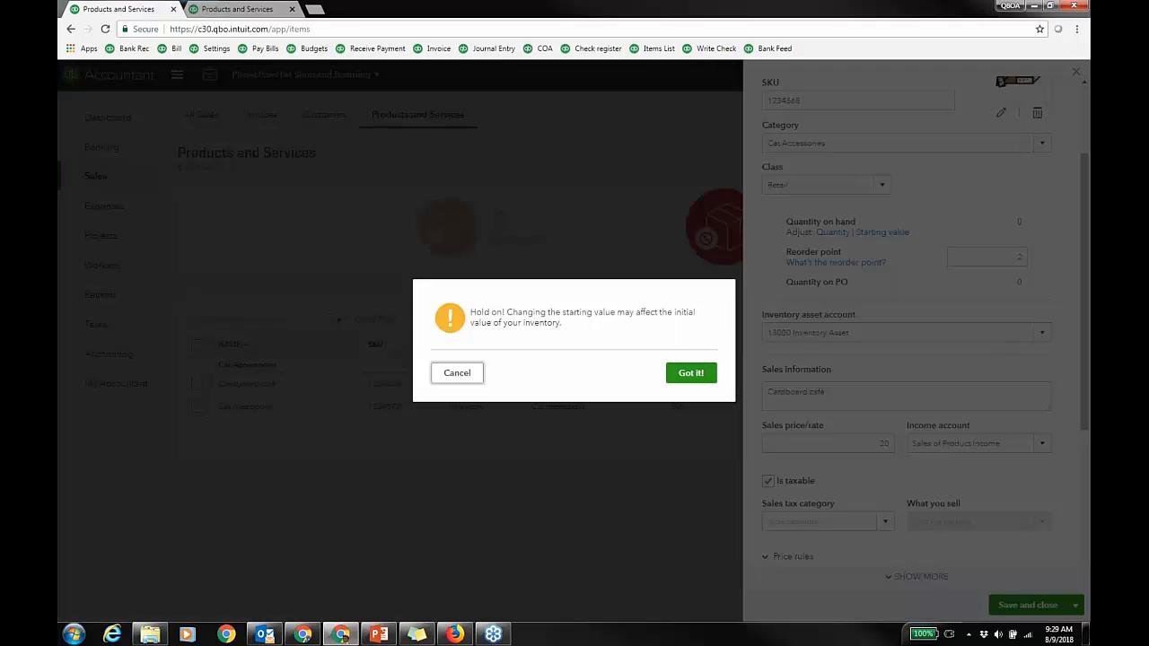
left_click(689, 371)
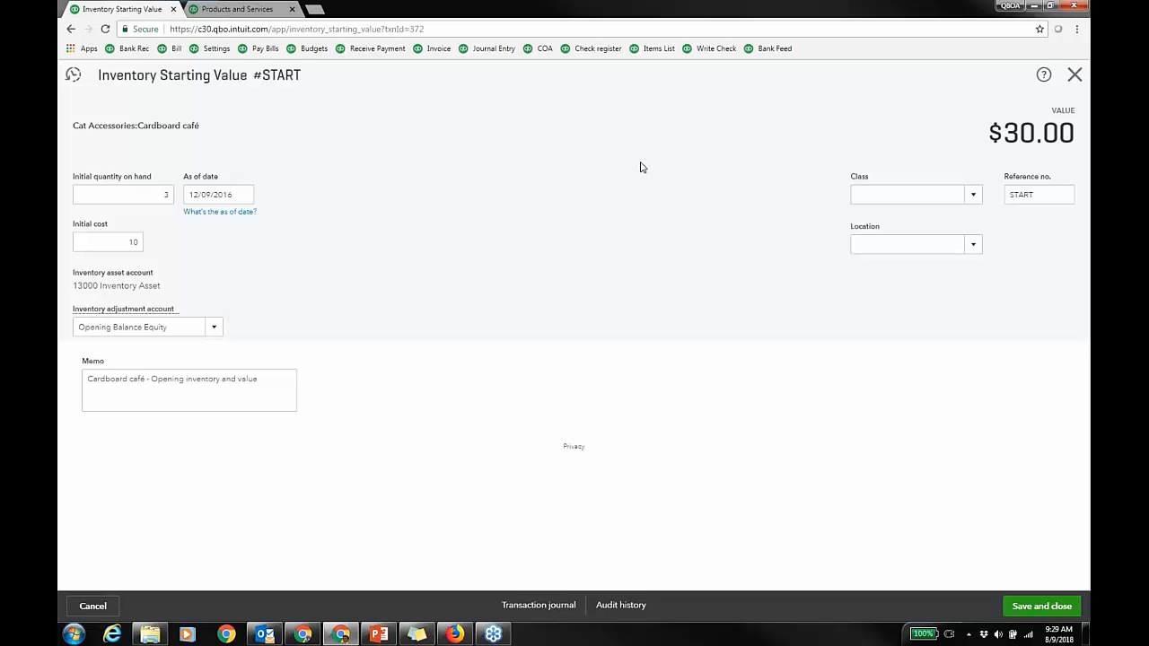
double_click(132, 241)
type("8.50")
Step: Set the as-of date to 01/16/2017 and the adjustment account to Cost of Materials
left_click(243, 194)
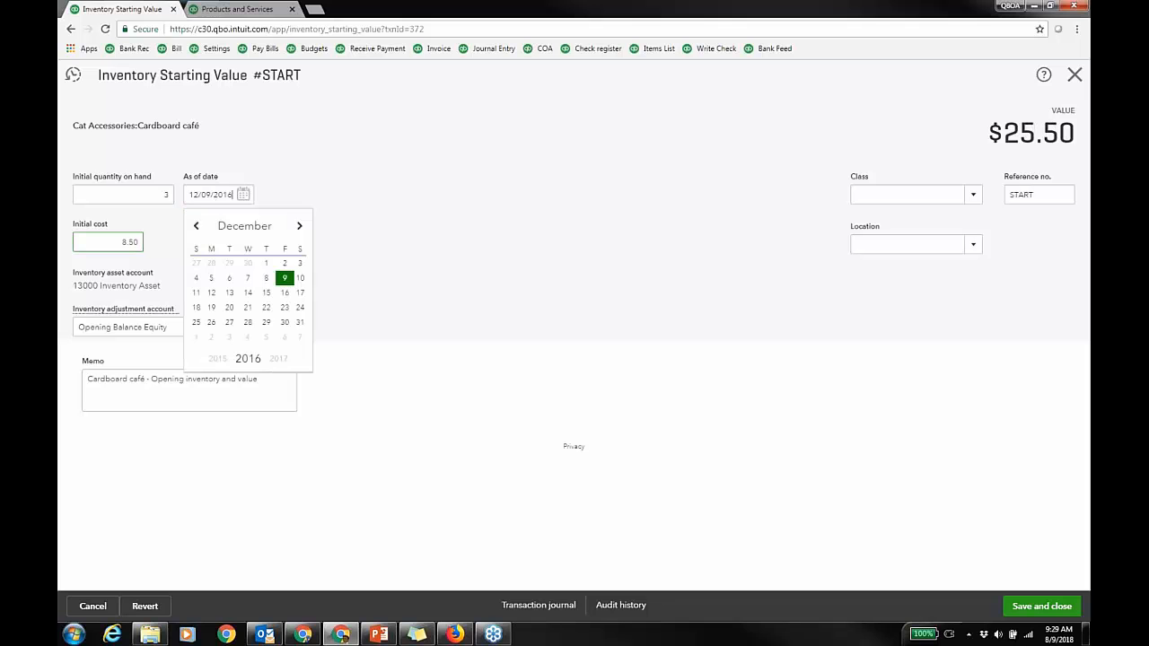
left_click(301, 226)
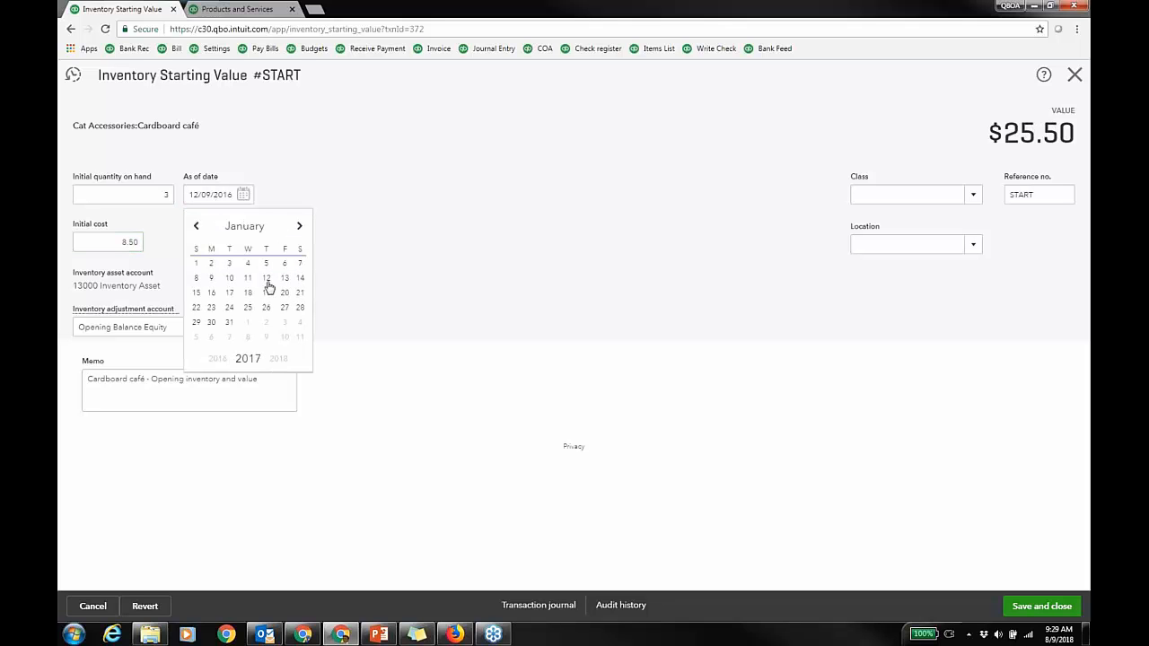
left_click(211, 292)
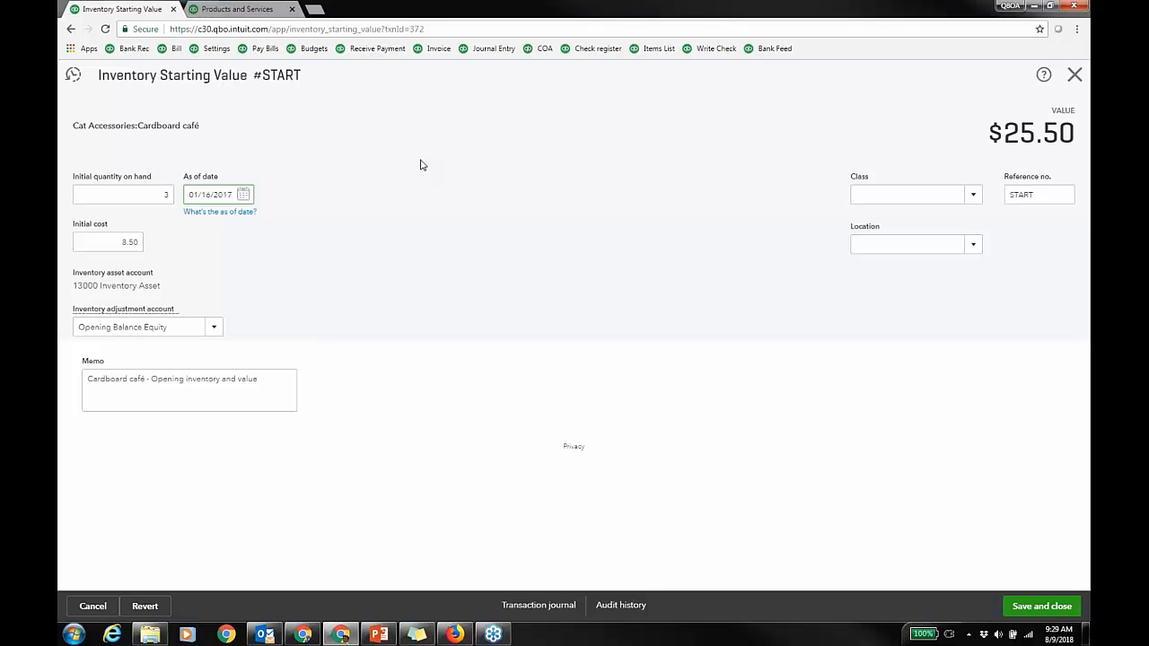
left_click(215, 329)
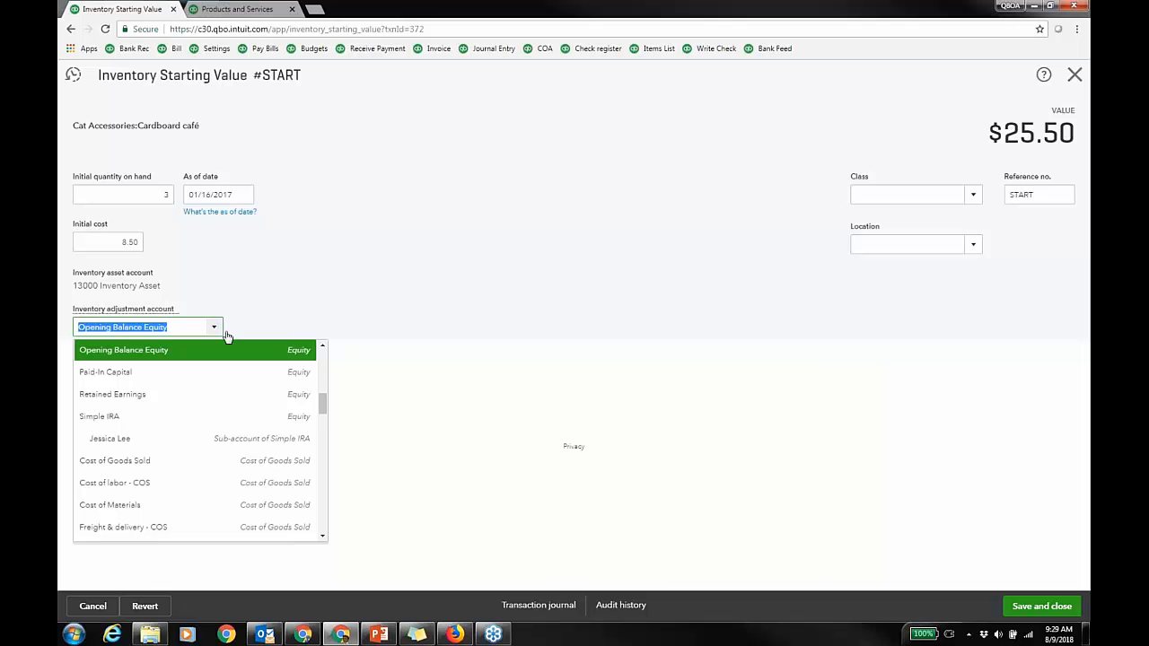
left_click_drag(322, 404, 326, 413)
left_click(292, 439)
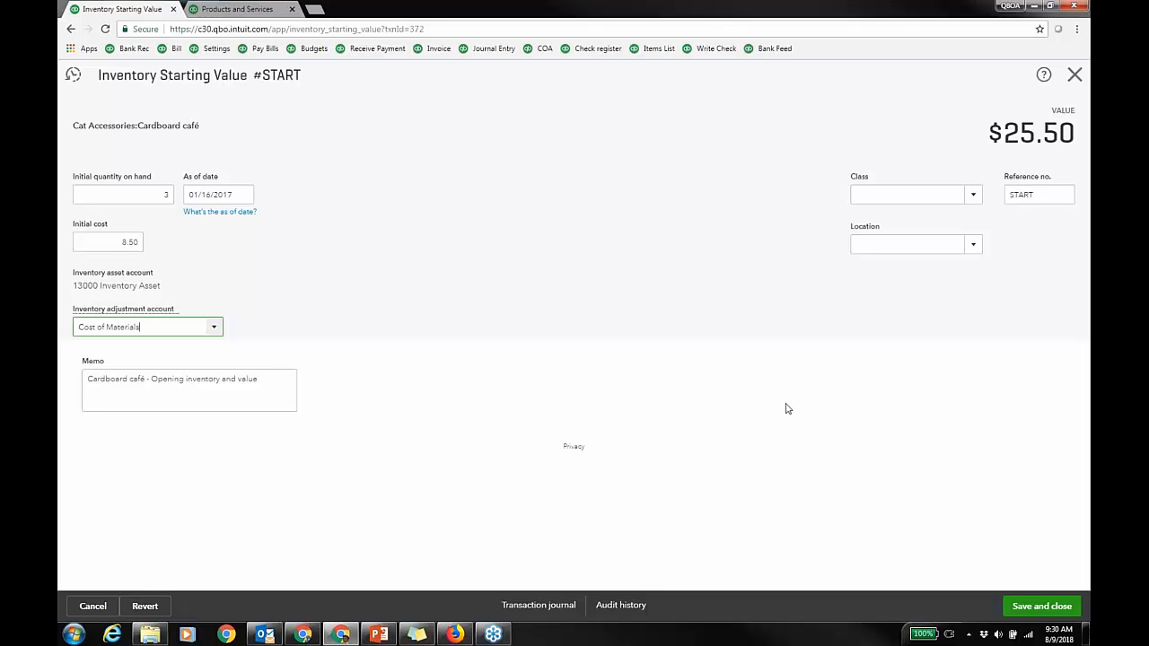
Step: Save the revised starting value of 3 at 8.50, which triggers a date error
left_click(1042, 613)
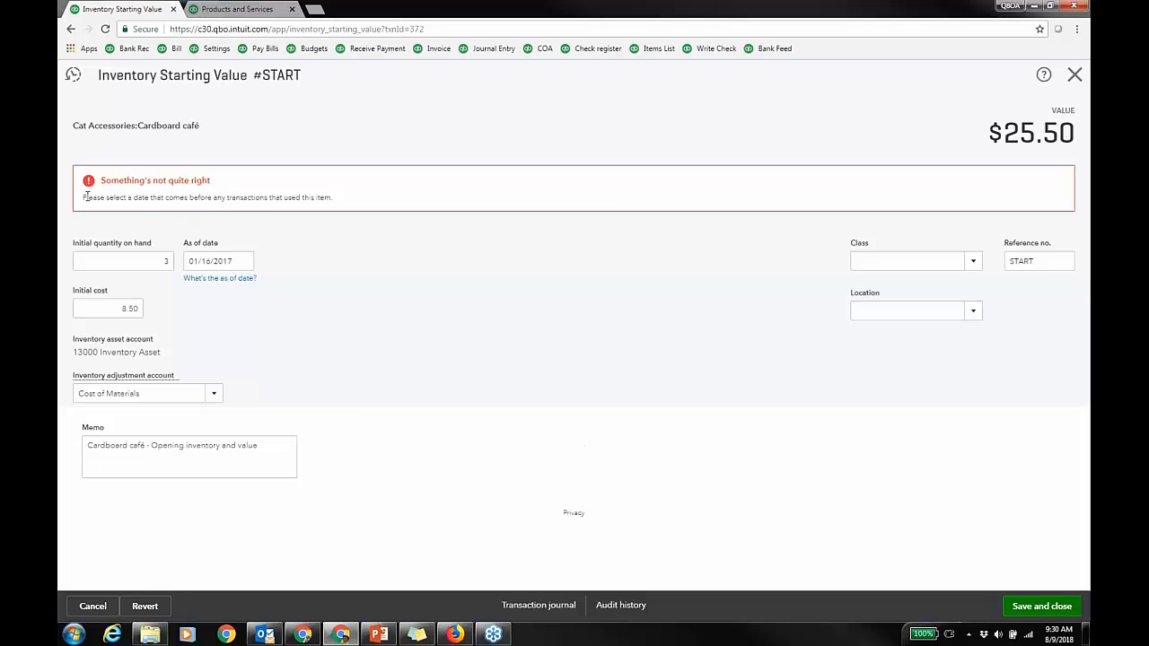
left_click_drag(84, 197, 339, 199)
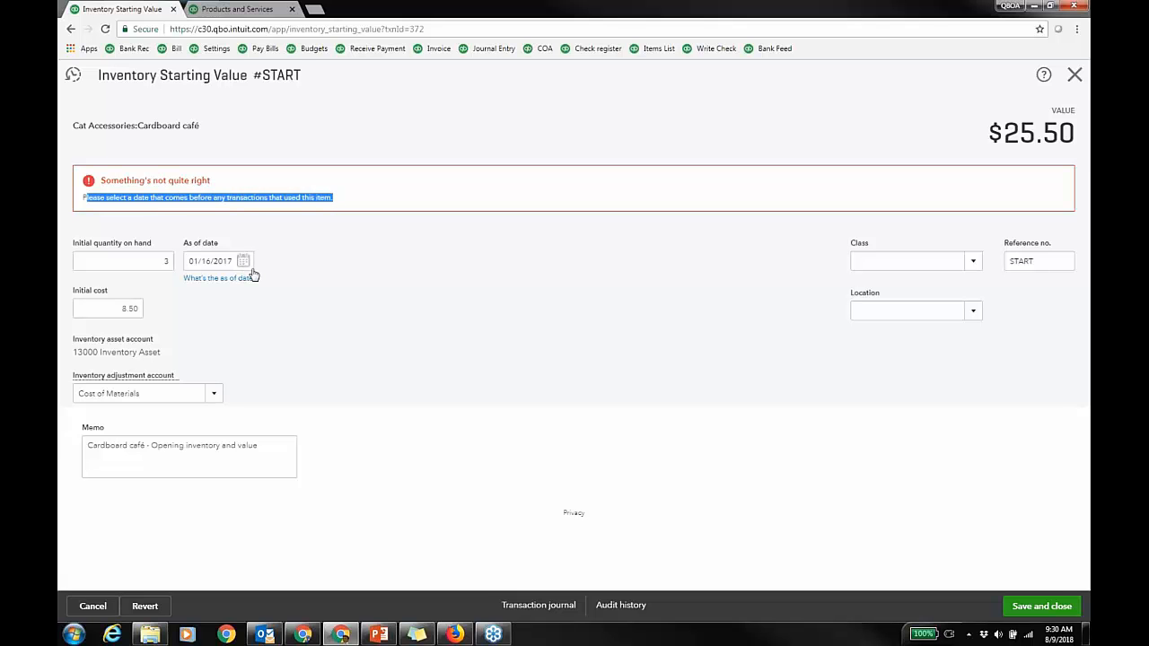
left_click(515, 281)
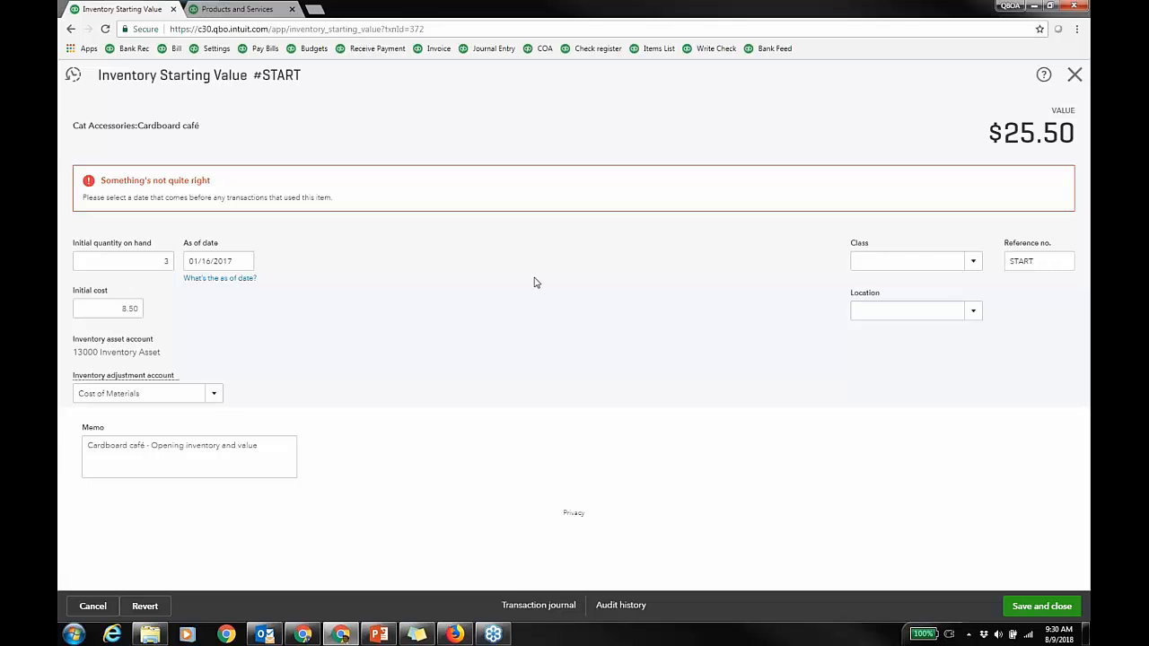
Step: Discard the unsaved starting-value changes and open Art deco cat tree for editing
left_click(1074, 74)
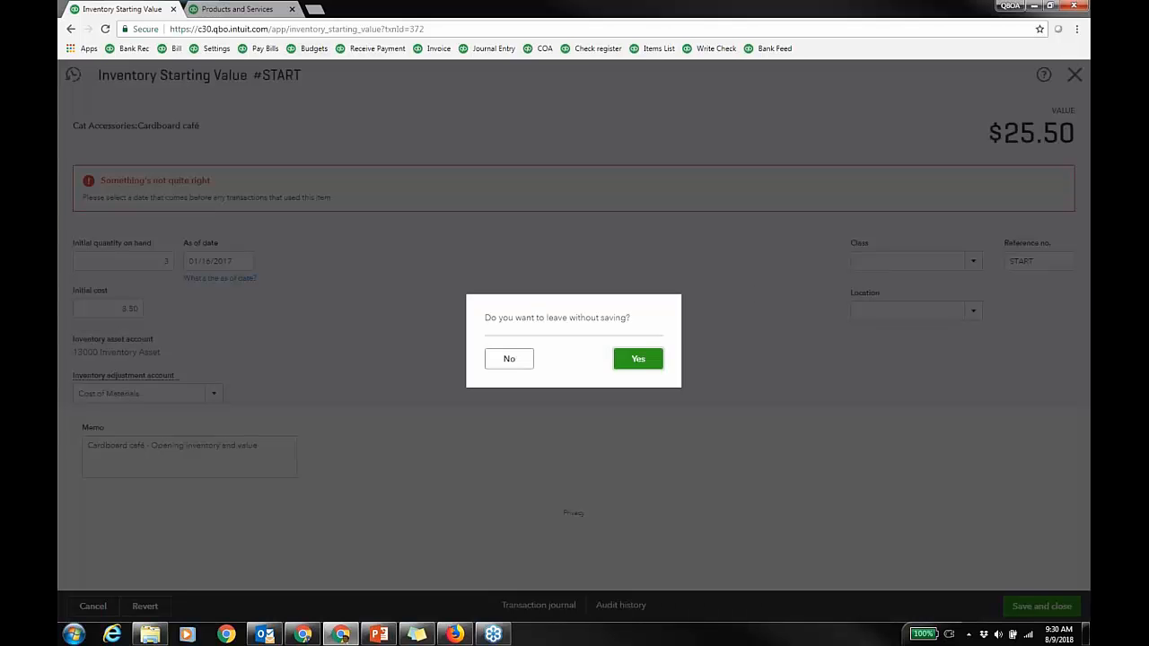
left_click(660, 355)
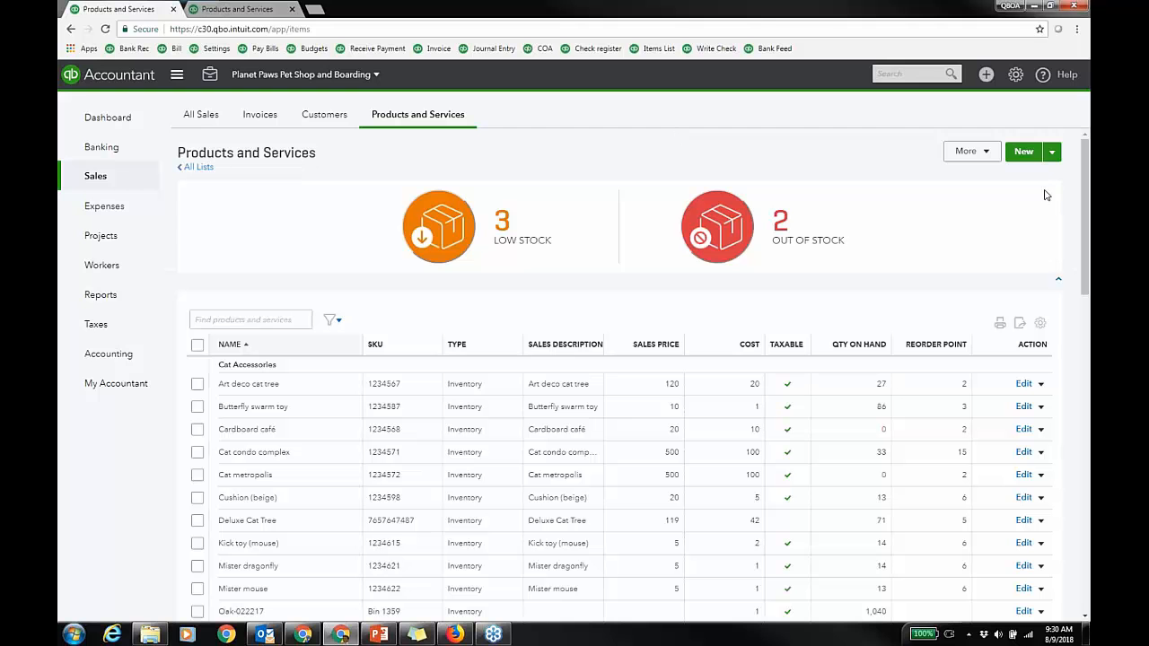
left_click(1022, 384)
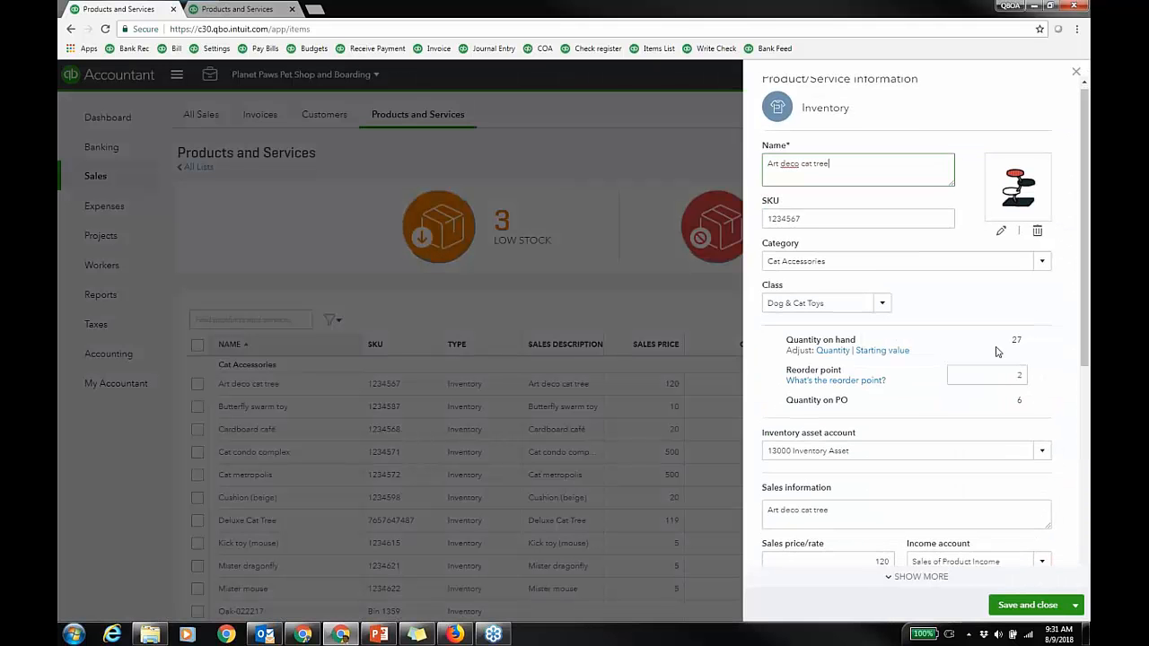
Step: Review Art deco cat tree's price rules, then close its details panel
scroll(979, 341, "down", 2)
scroll(942, 294, "down", 1)
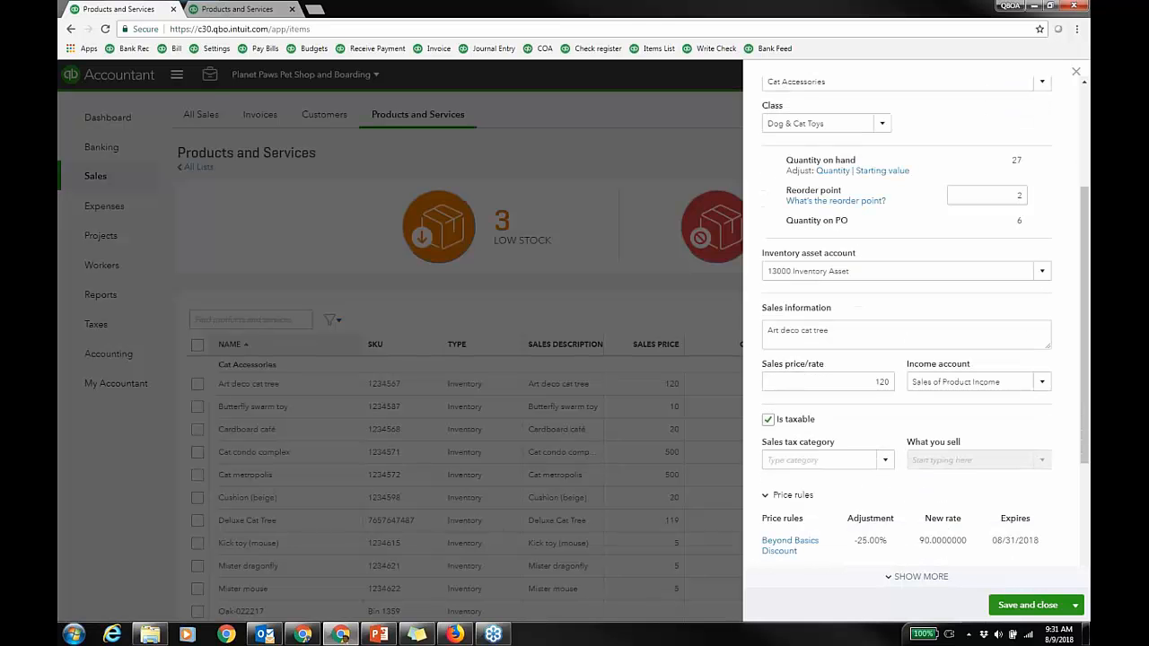
scroll(968, 232, "down", 3)
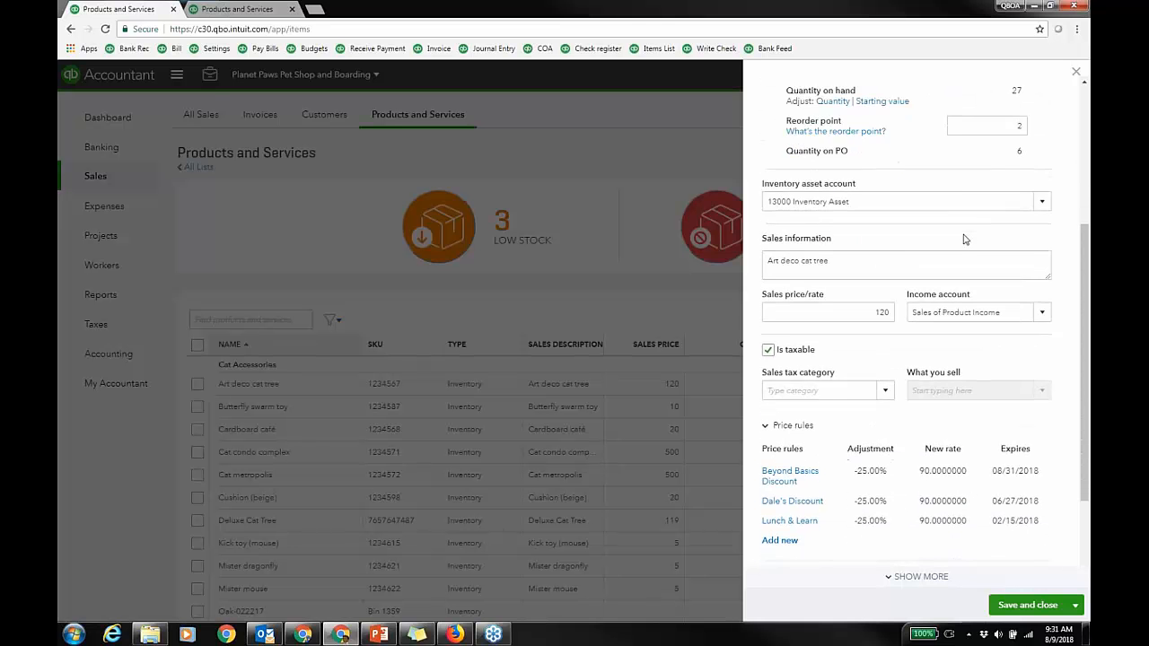
left_click(1075, 72)
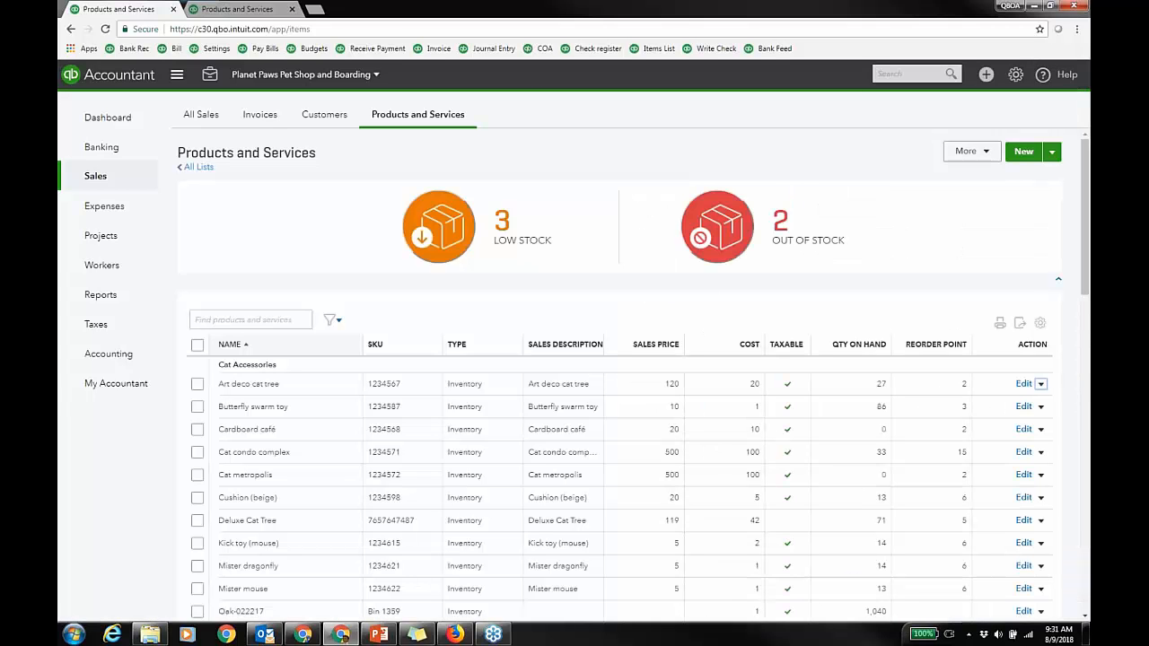
left_click(985, 74)
Step: Start purchase order 1057 for Big Pet Vendor with Cat metropolis as line 1
left_click(705, 231)
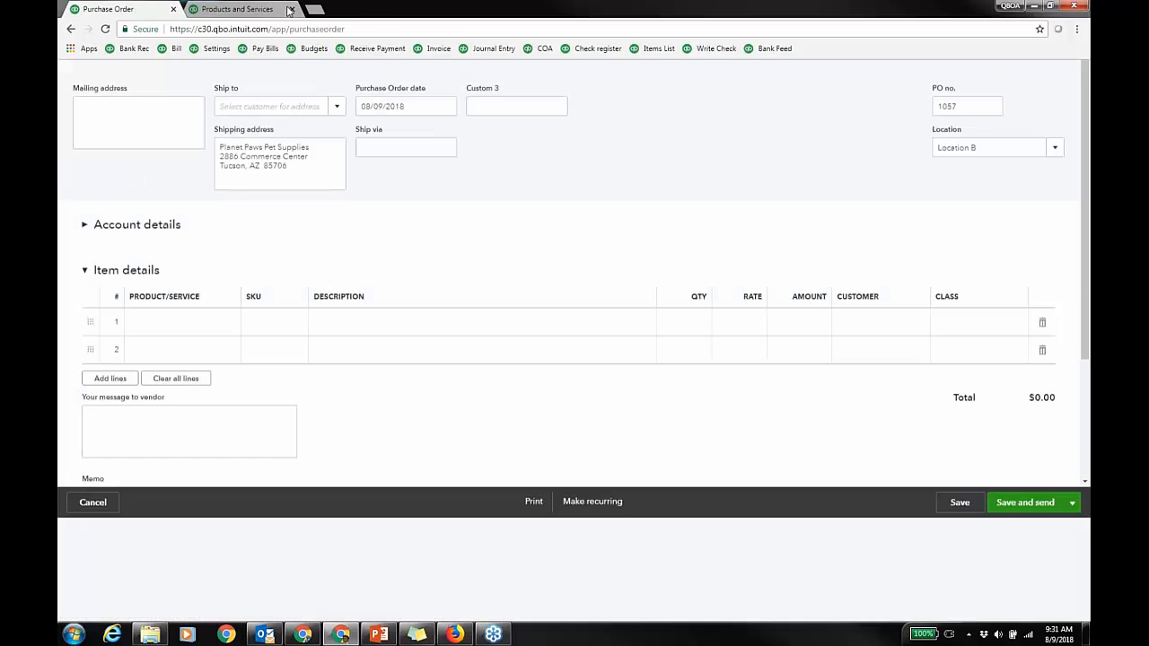
left_click(211, 116)
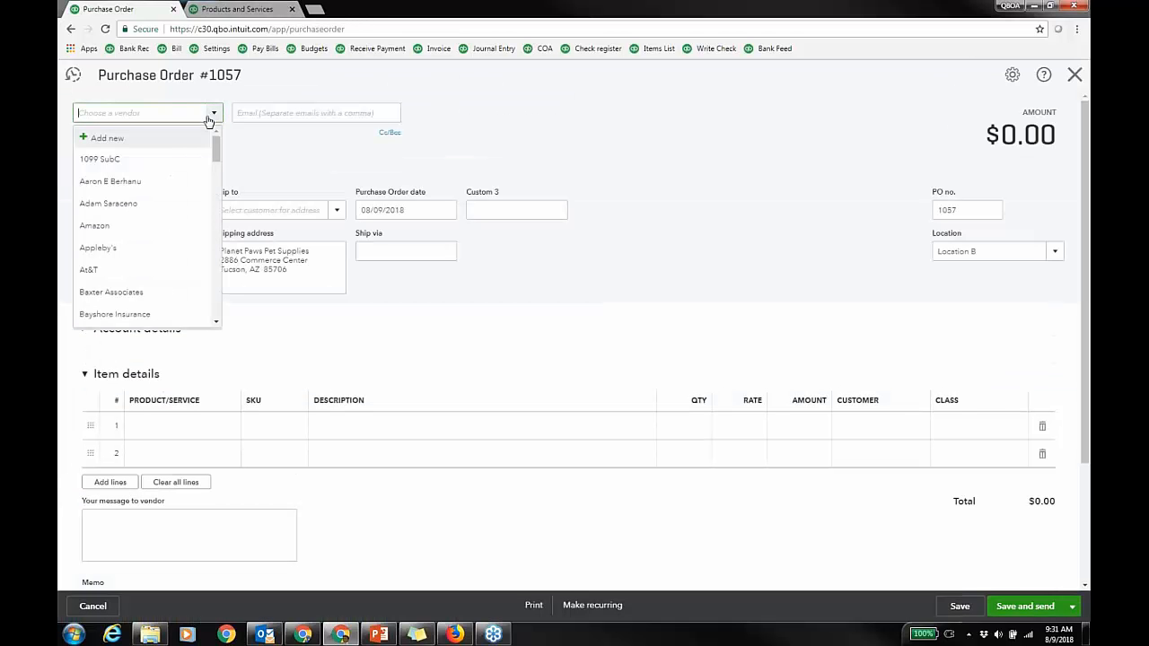
type("big")
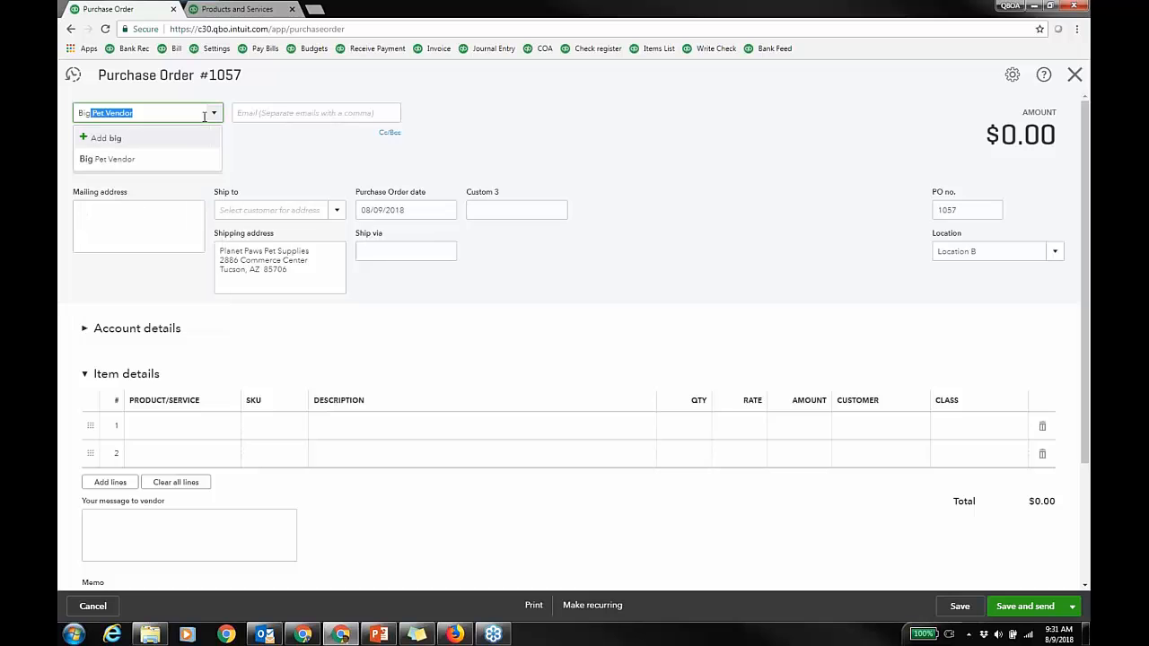
left_click(177, 159)
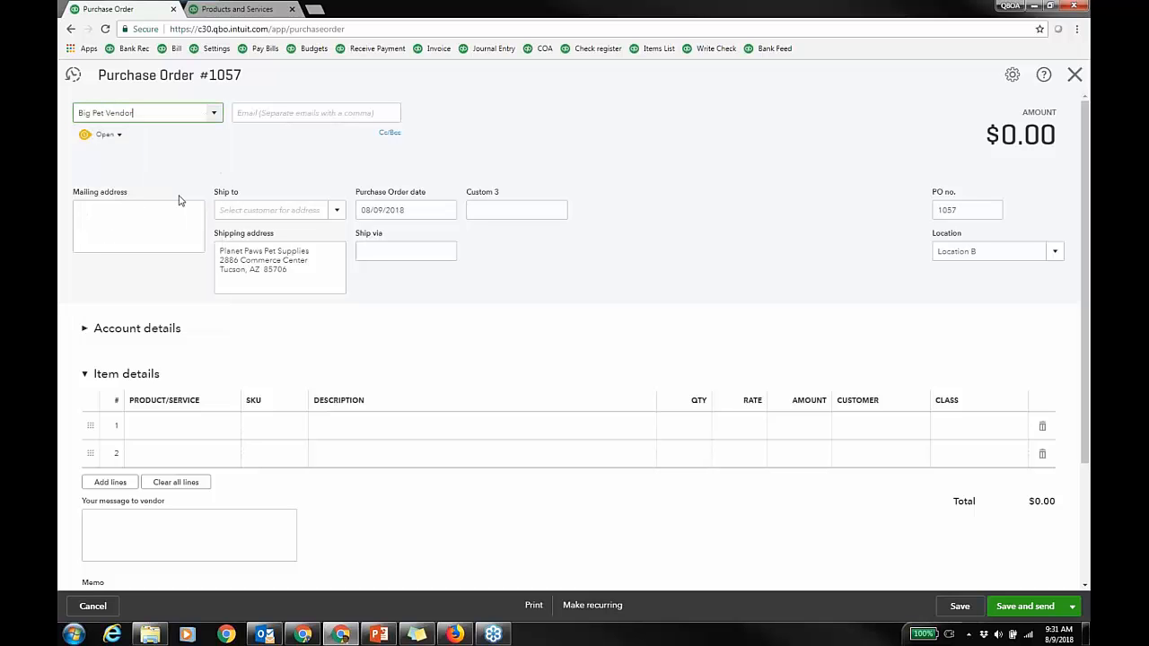
left_click(211, 427)
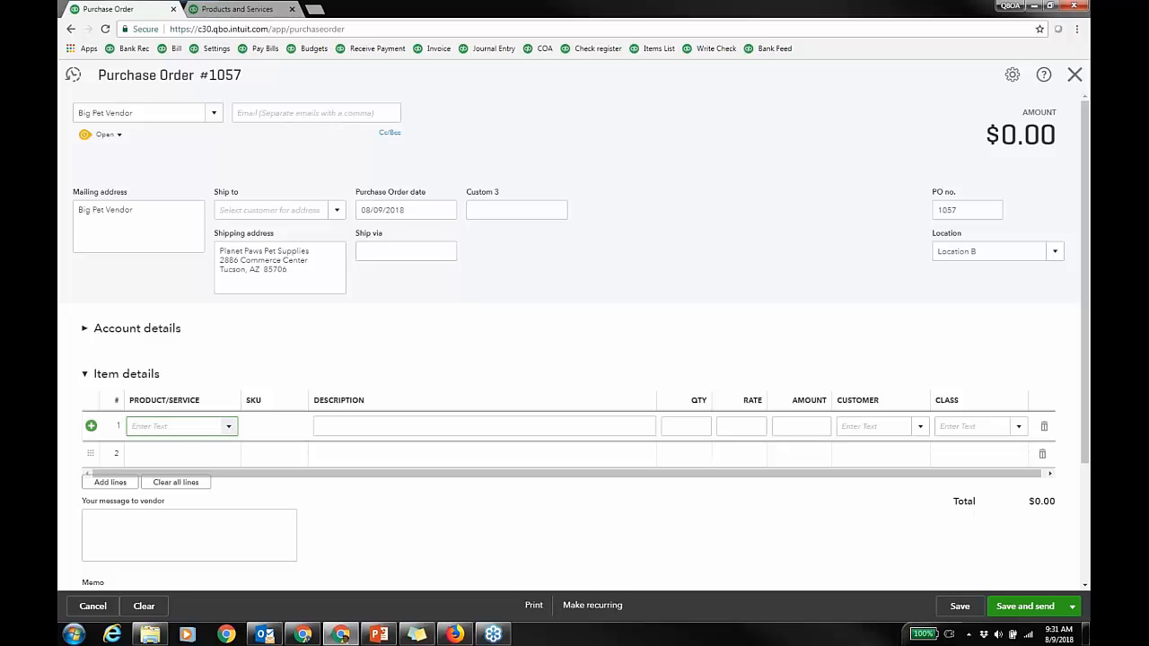
type("cat")
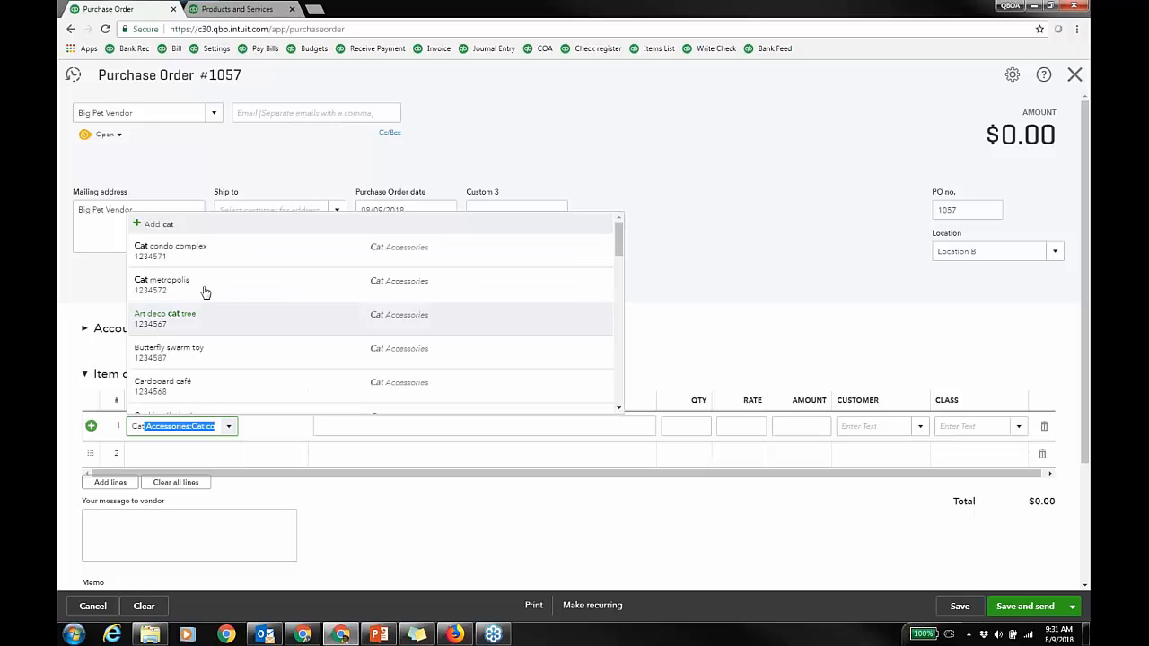
left_click(209, 291)
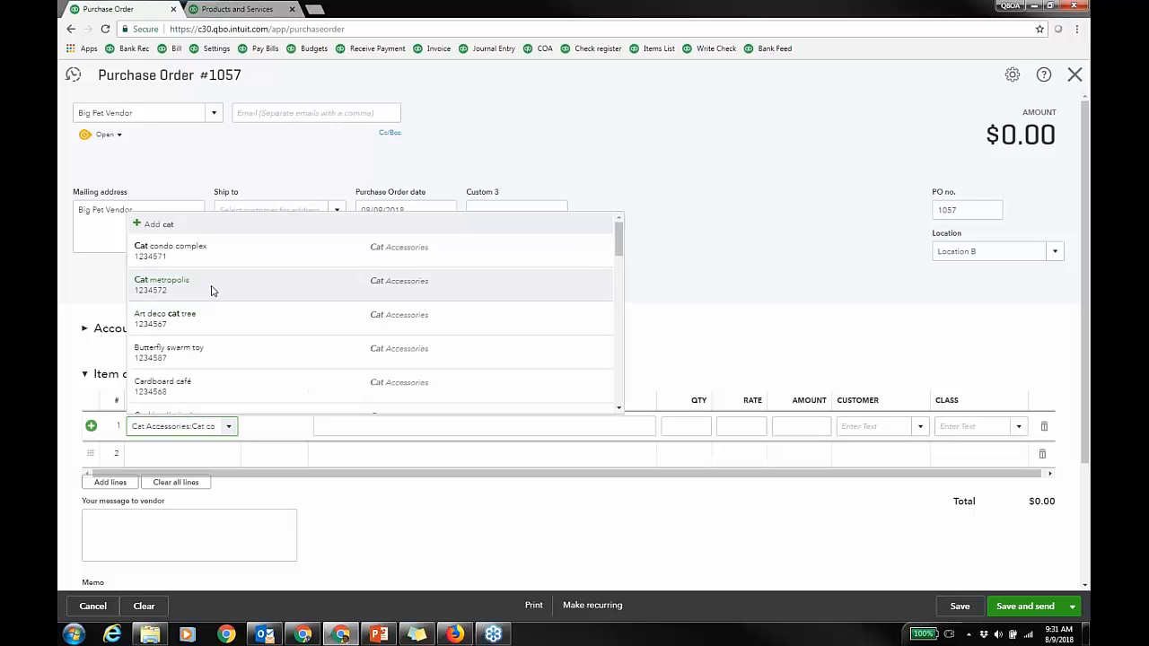
Step: Add Cardboard café as line 2, set quantities to 10 Cat metropolis and 5 Cardboard café, and save
left_click(209, 457)
type("card")
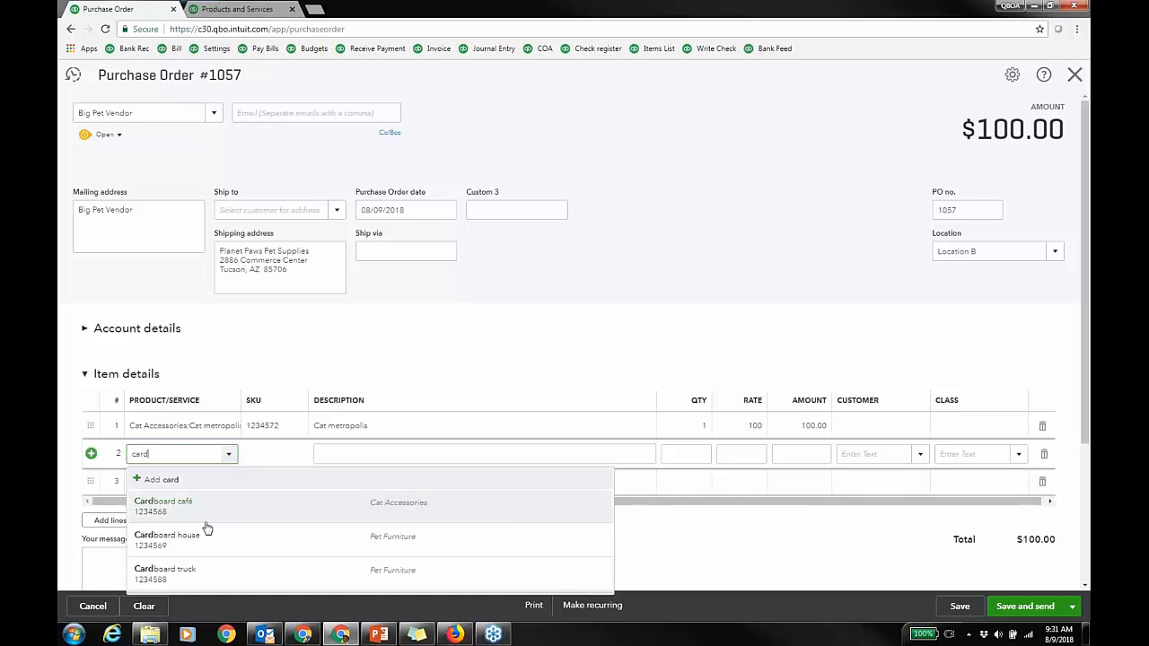
left_click(204, 519)
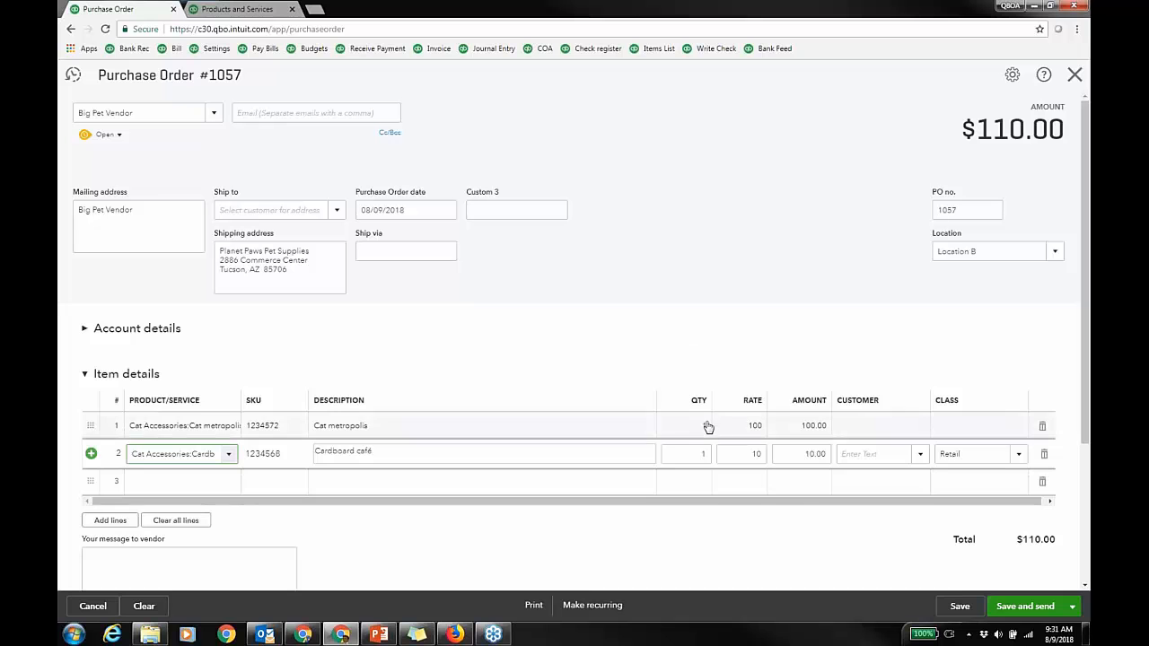
left_click(730, 336)
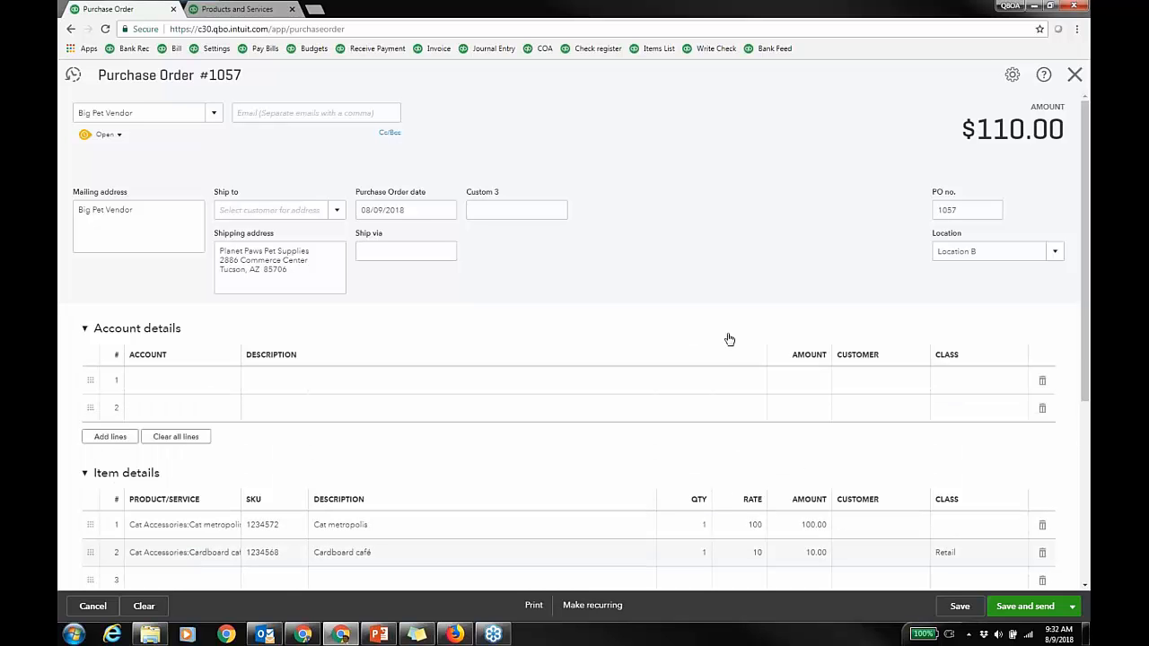
left_click(709, 525)
type("0")
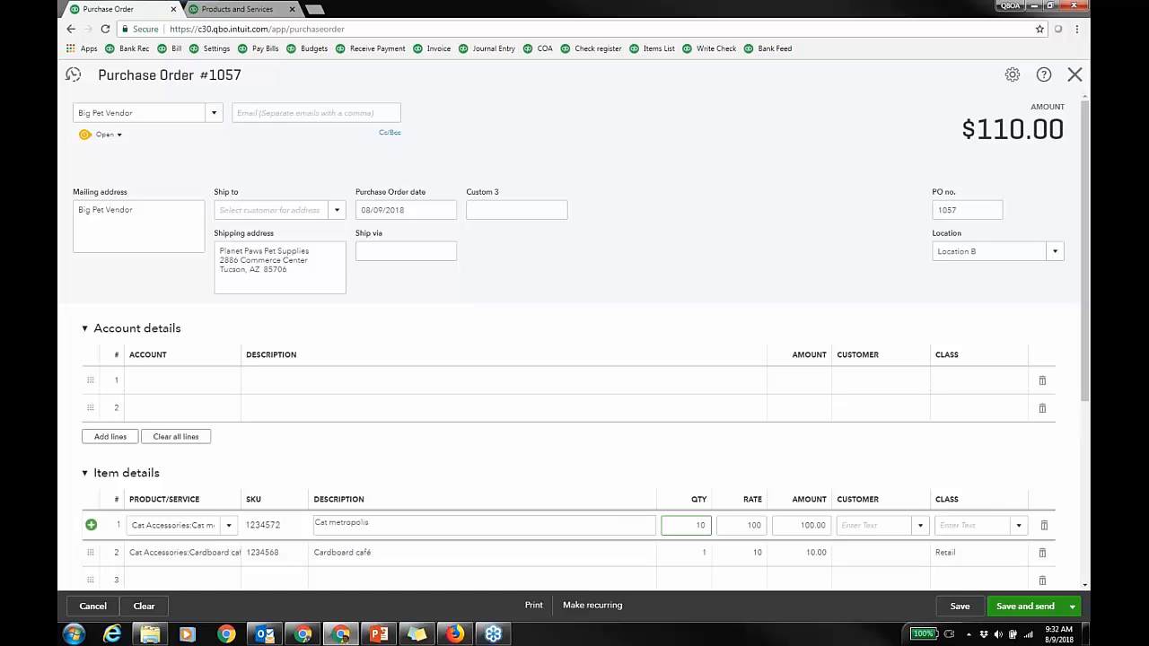
left_click(686, 553)
type("5")
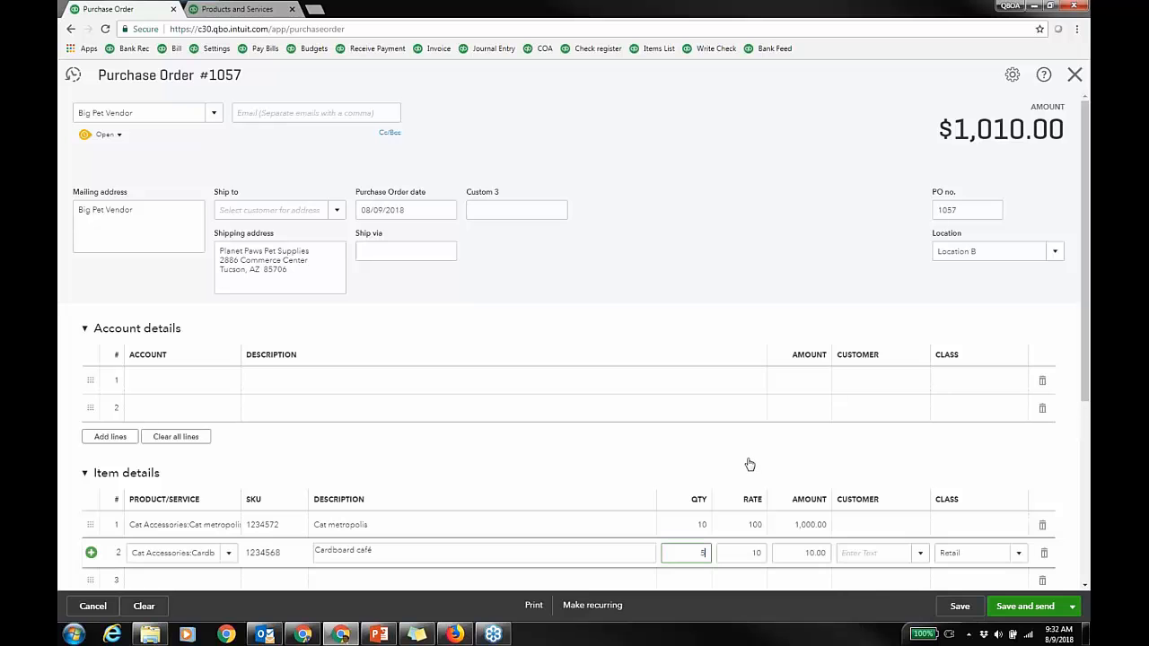
left_click(960, 606)
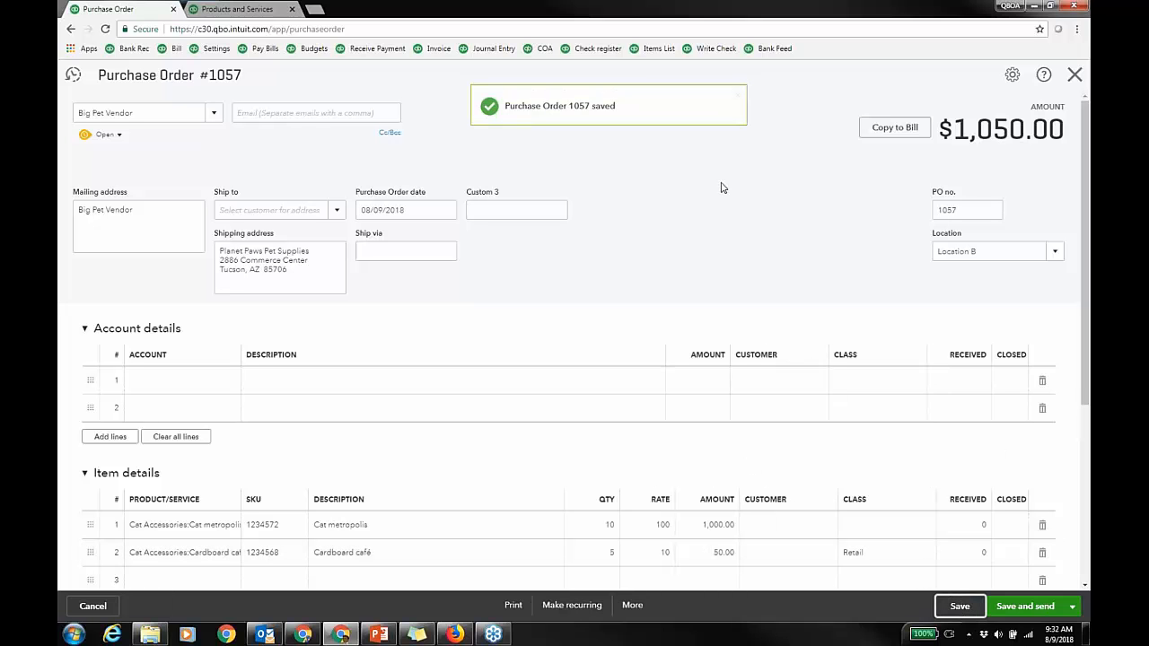
Step: Copy PO 1057 to a bill, change Cat metropolis quantity to 5, and save the $550.00 bill
left_click(892, 129)
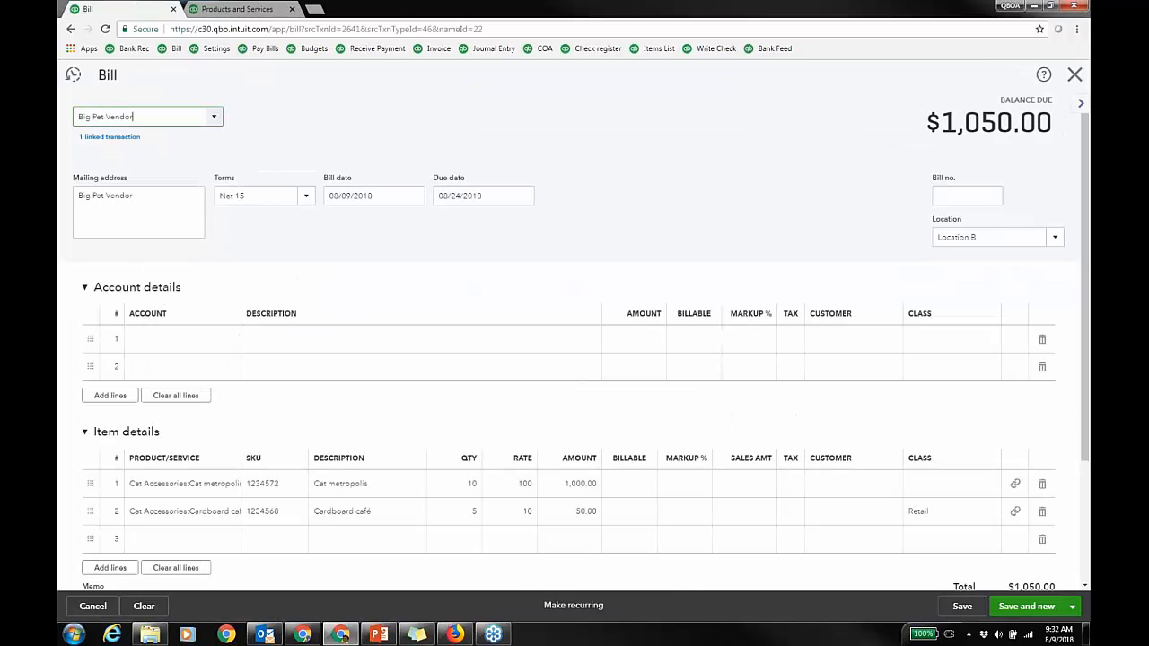
left_click(84, 288)
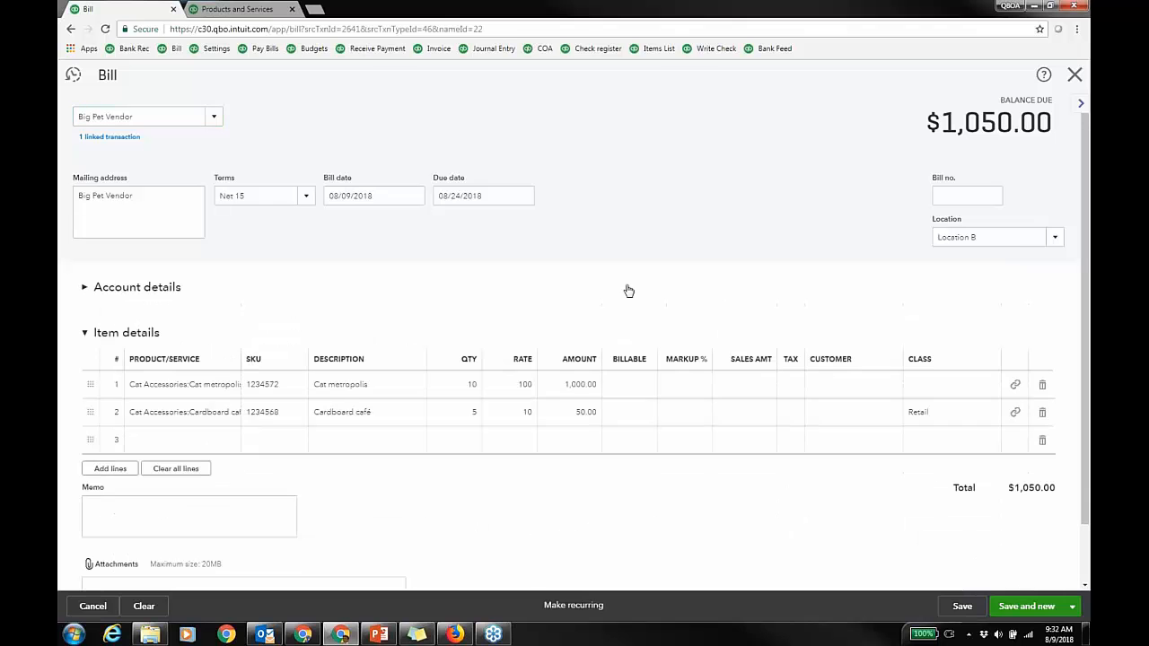
left_click(472, 386)
type("5")
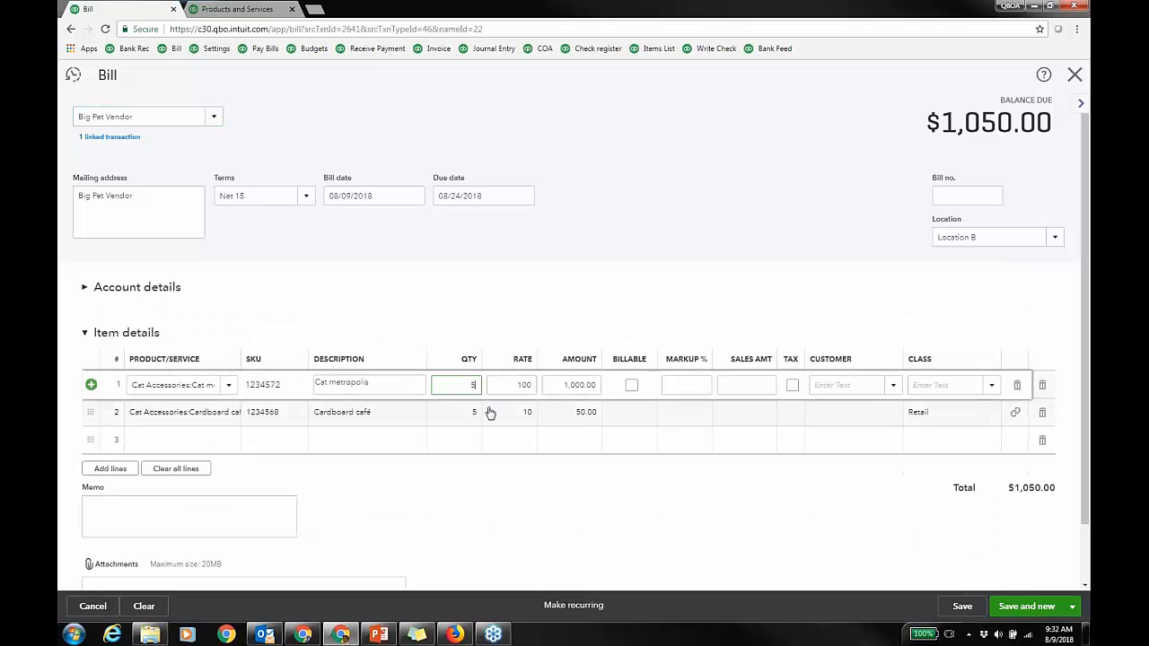
left_click(1072, 606)
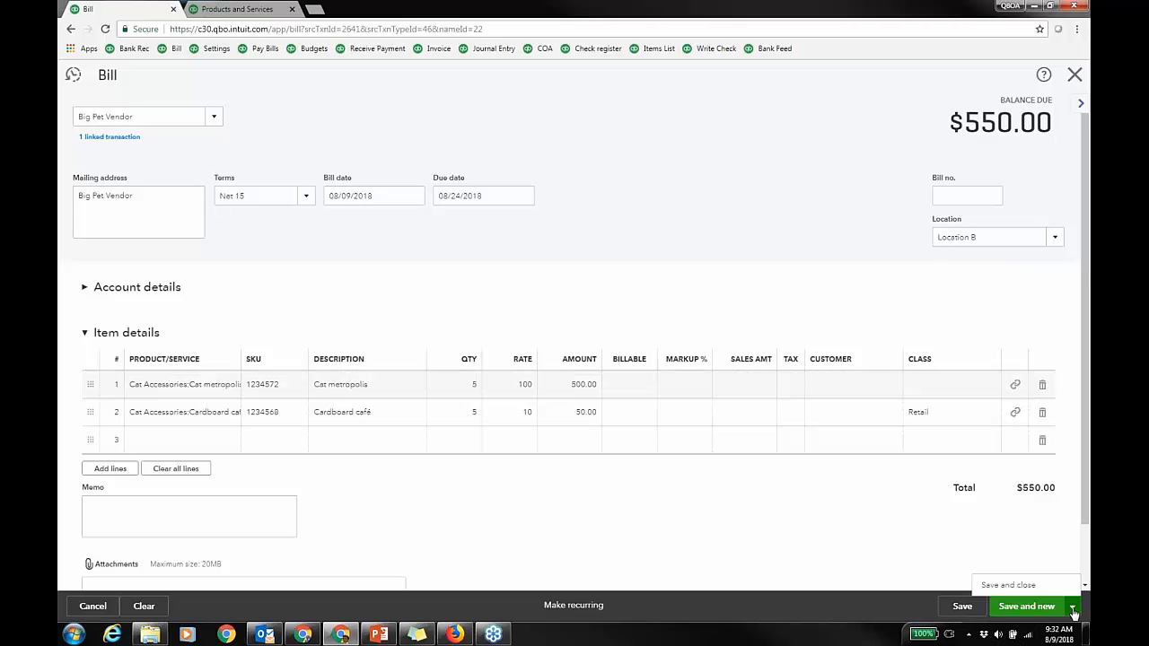
left_click(961, 606)
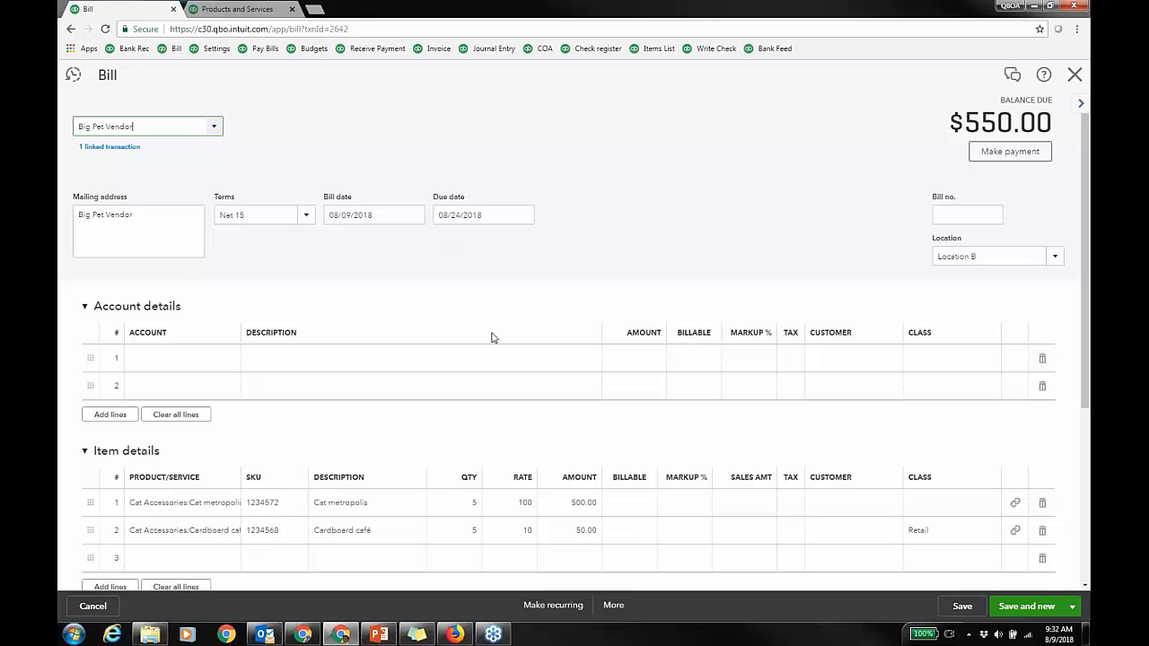
Step: Open the bill's linked purchase order 1057 to check it, then close it
left_click(127, 149)
left_click(196, 154)
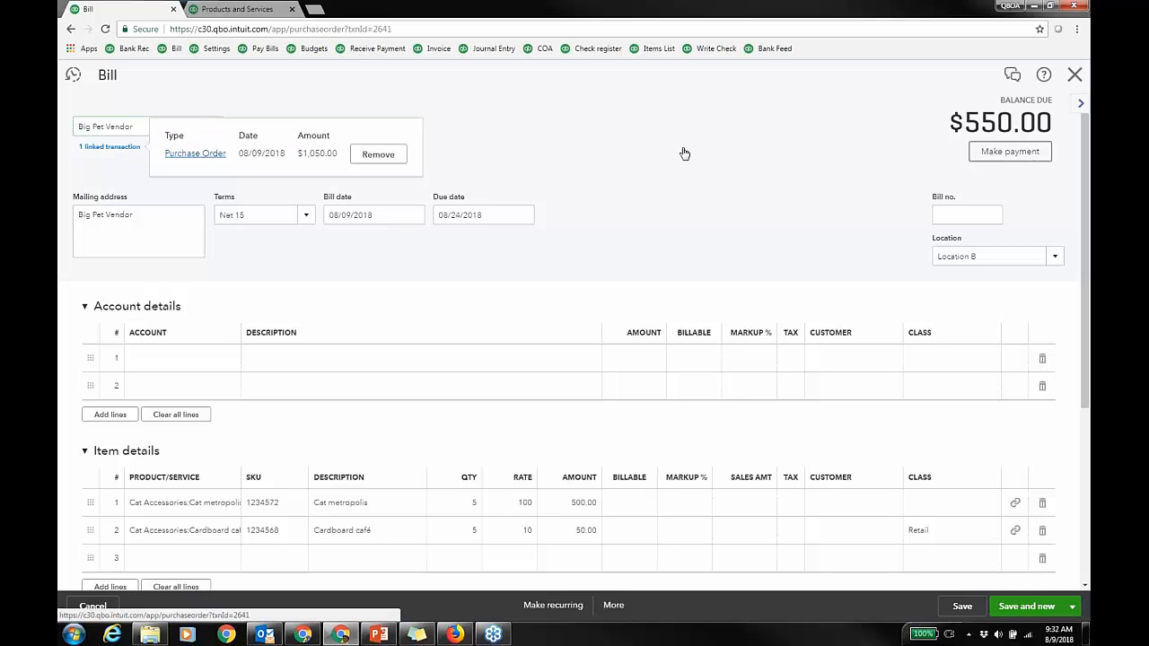
scroll(808, 233, "down", 3)
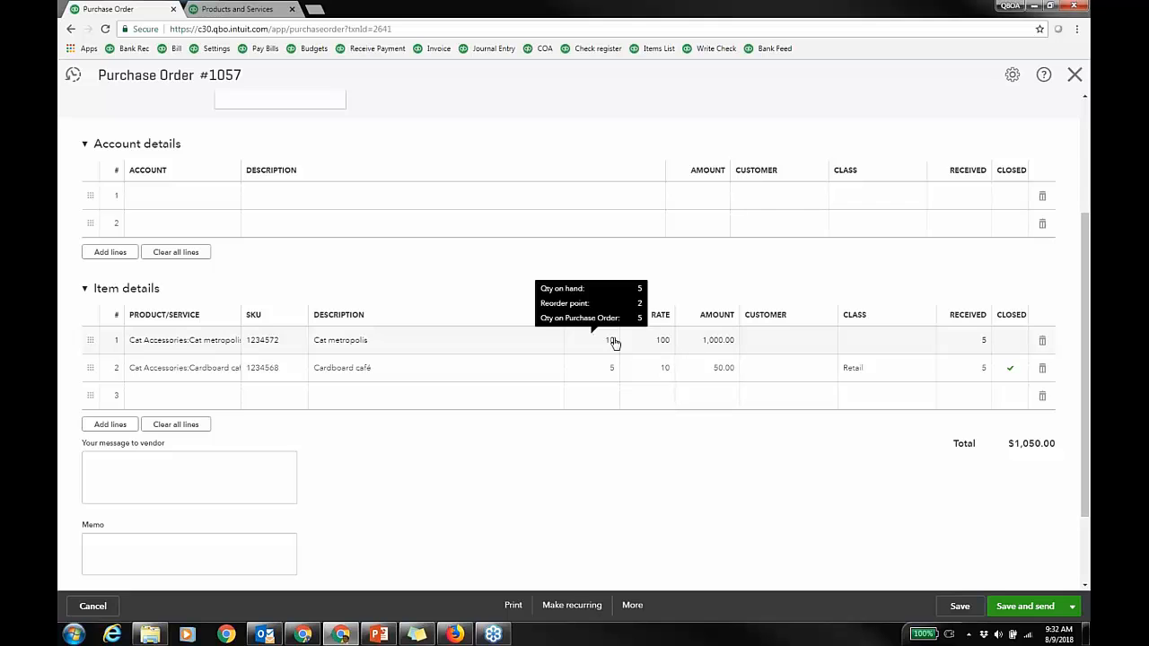
scroll(664, 286, "up", 3)
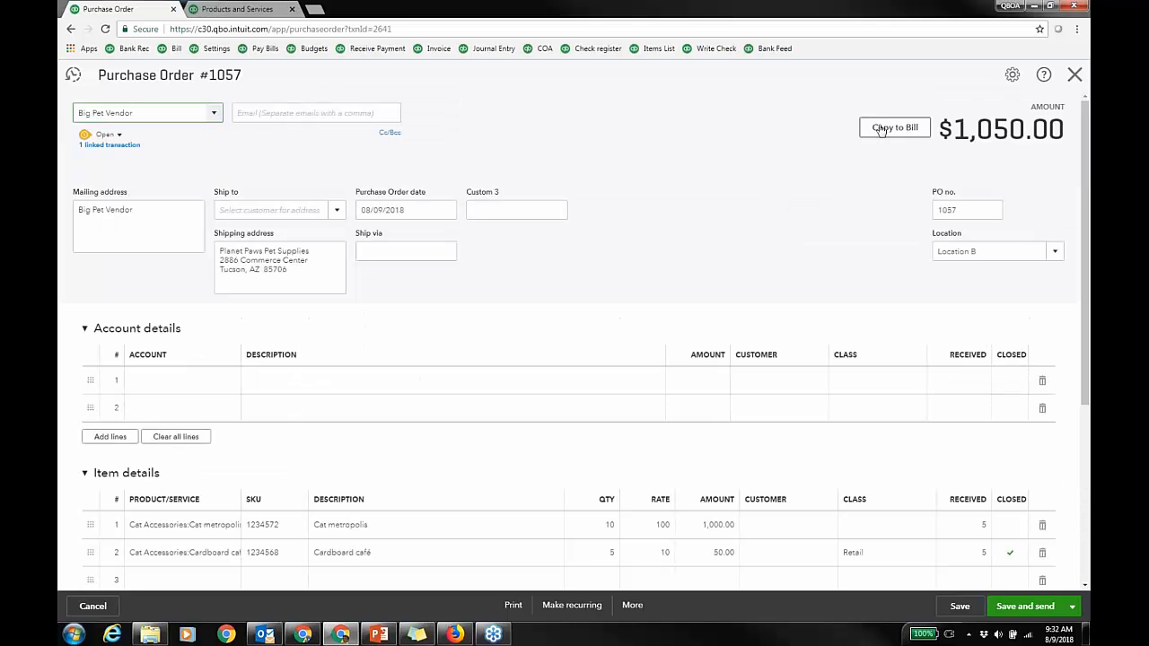
left_click(1075, 74)
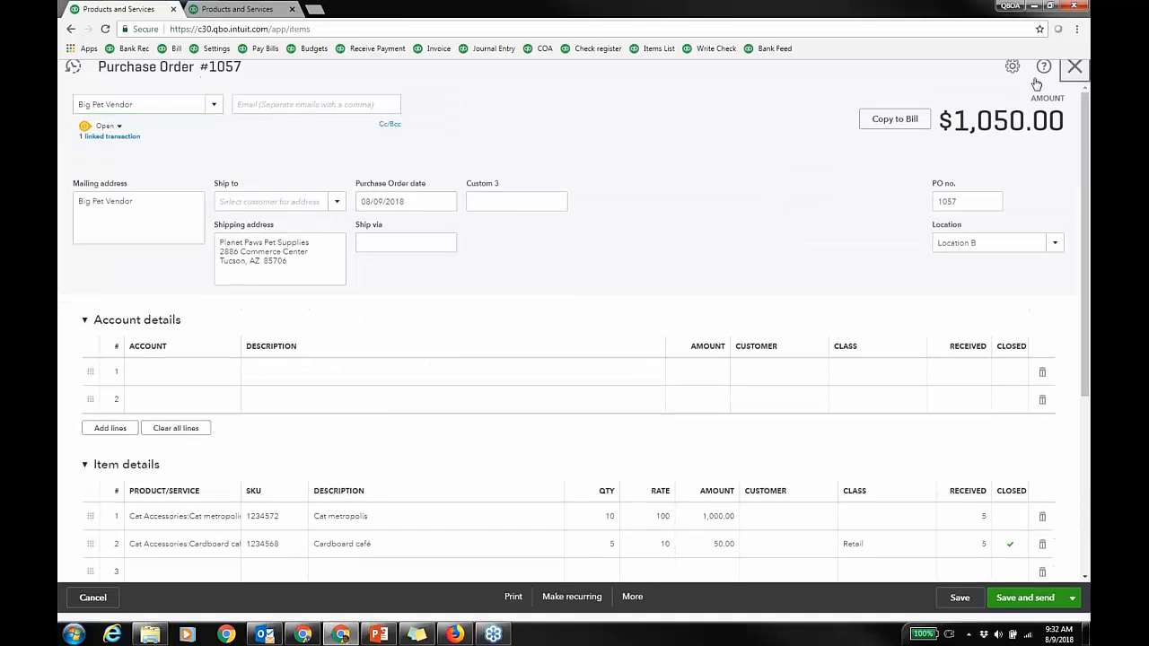
left_click(987, 78)
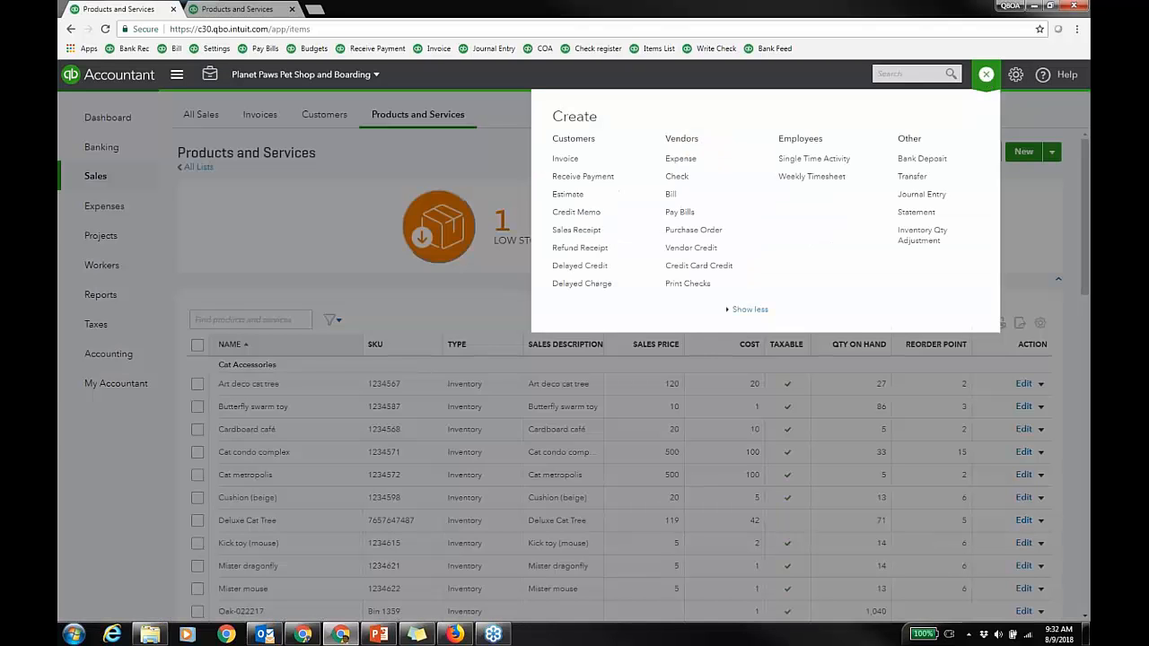
Step: Save a $500.00 expense to Big Pet Vendor with PO 1057's remaining 5 Cat metropolis added
left_click(680, 159)
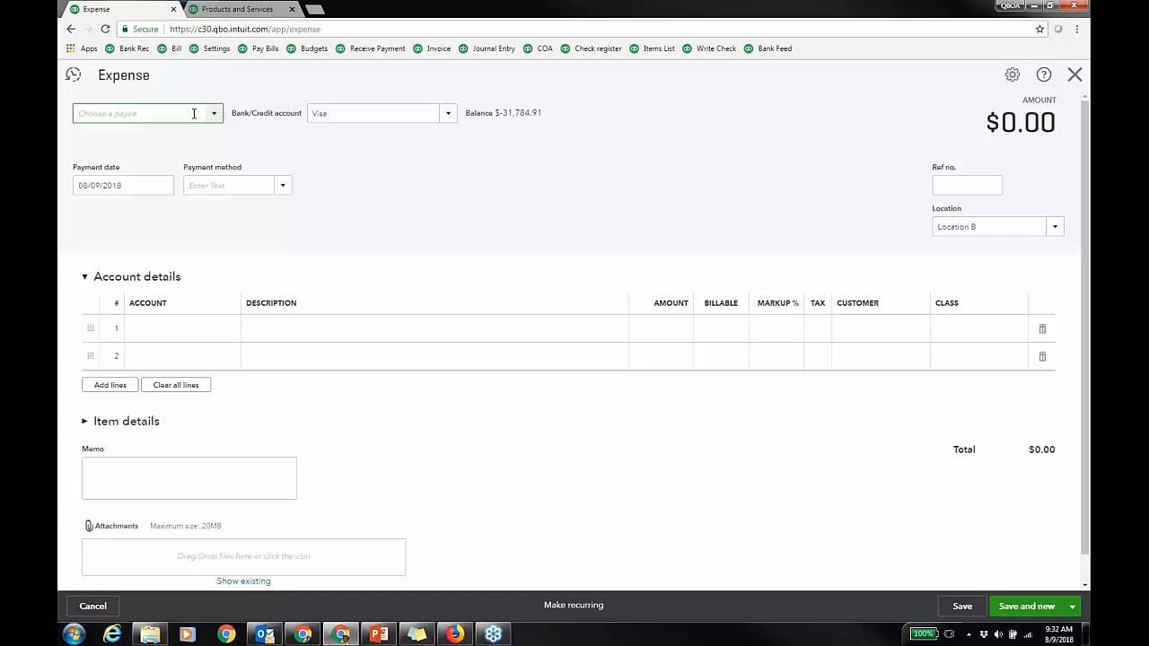
type("Big Pet Vendor")
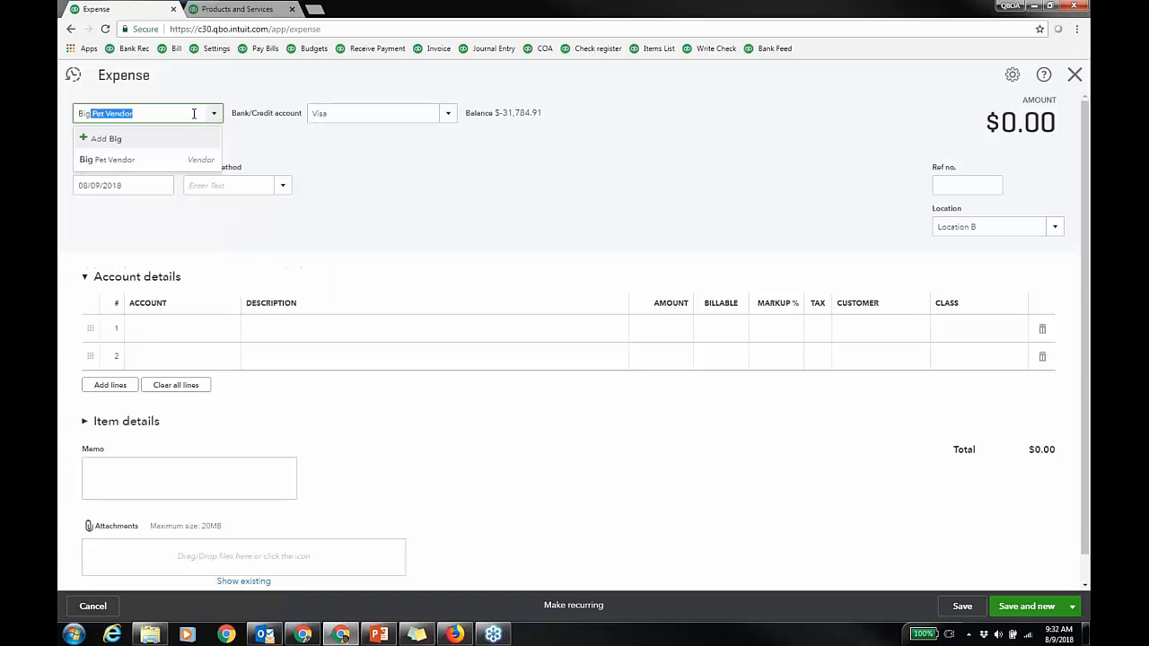
left_click(151, 163)
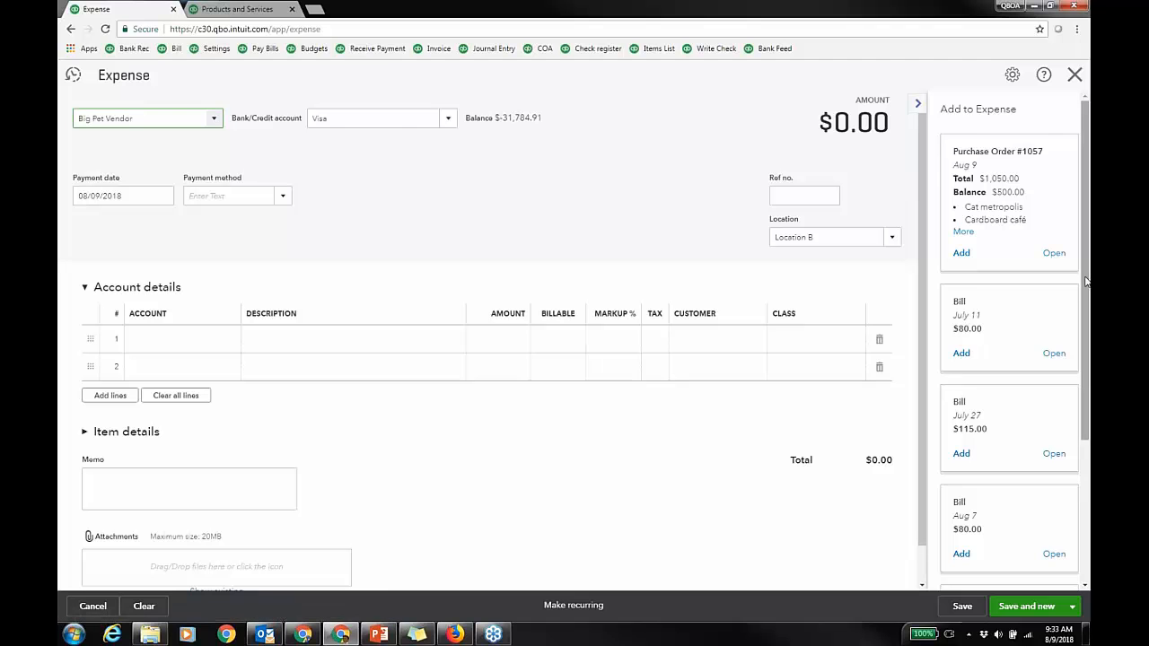
scroll(1087, 287, "down", 1)
scroll(1085, 287, "down", 3)
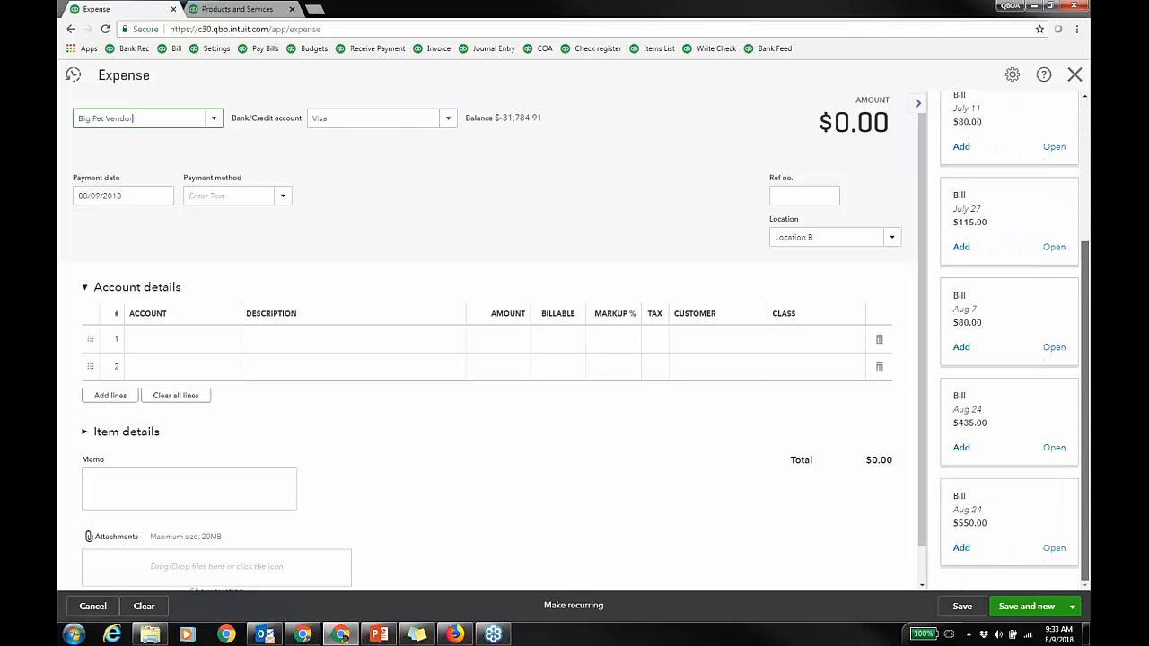
scroll(1084, 306, "up", 3)
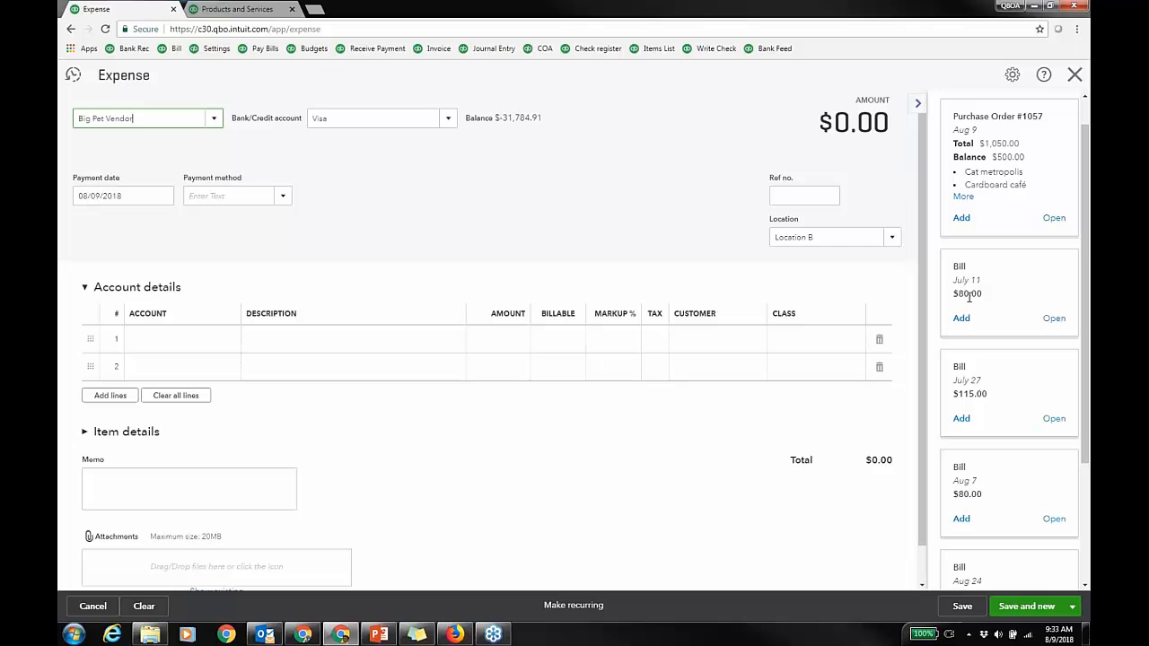
scroll(1084, 258, "up", 1)
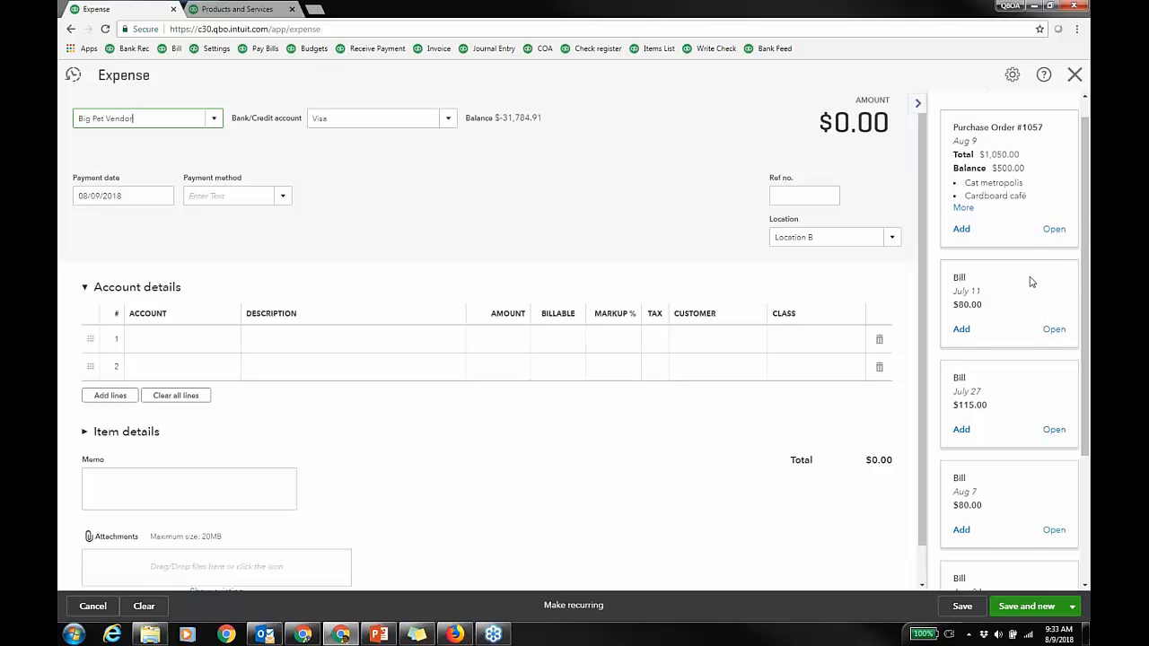
left_click(960, 229)
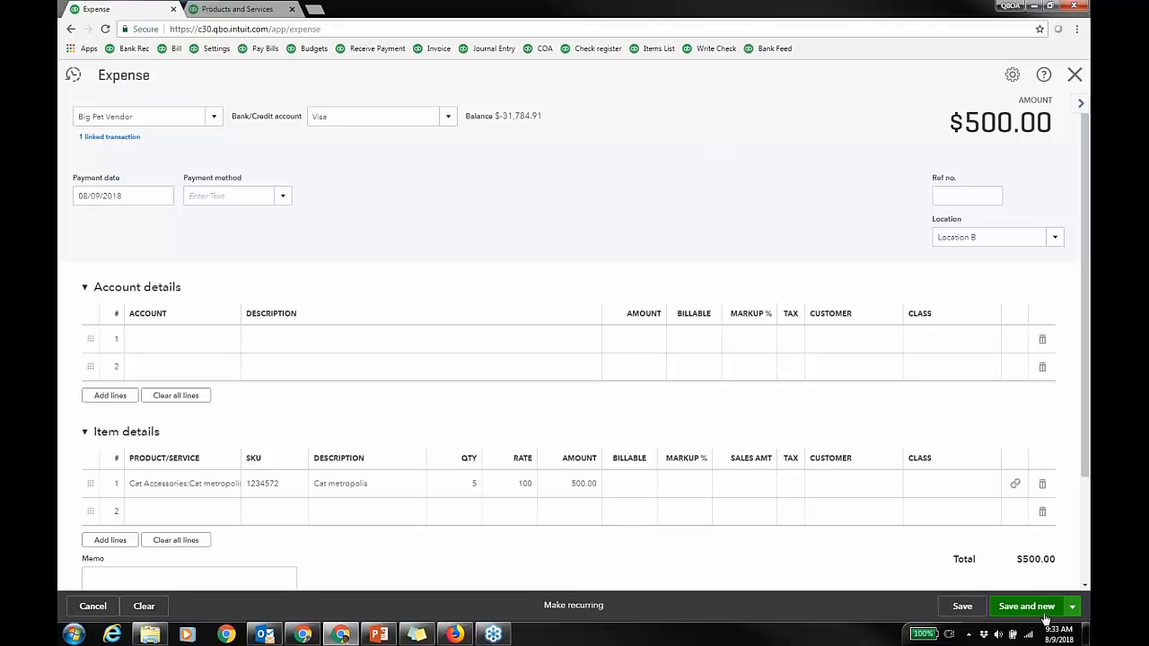
left_click(1072, 606)
left_click(1009, 585)
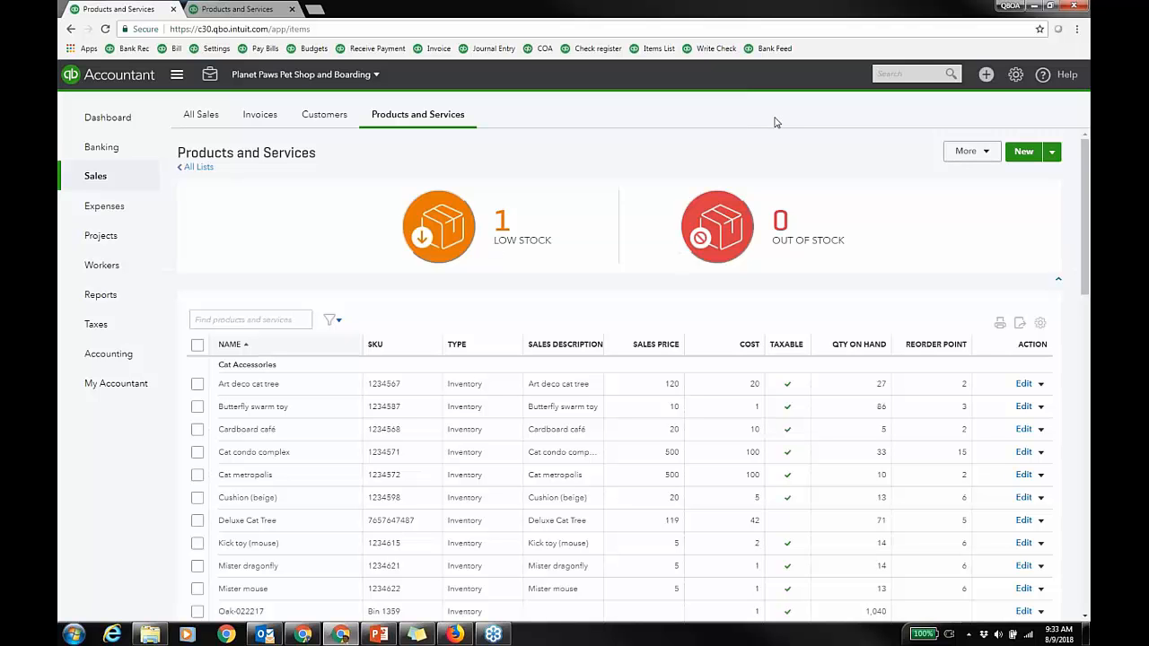
Step: Start a new sales receipt and choose its customer
left_click(985, 76)
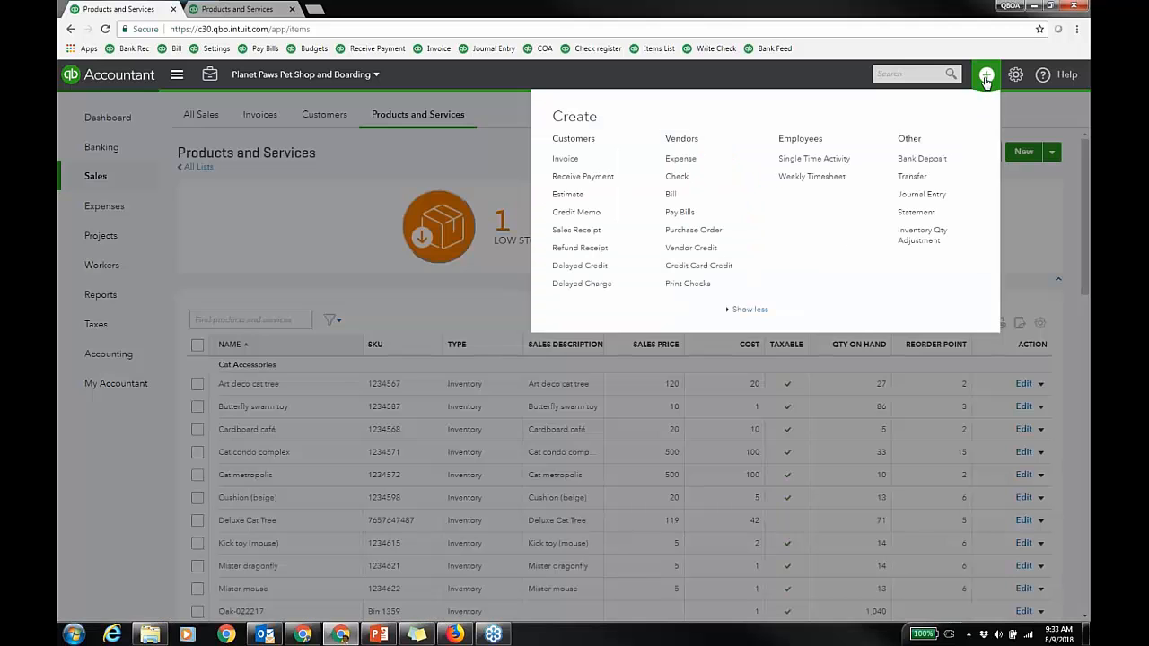
left_click(600, 232)
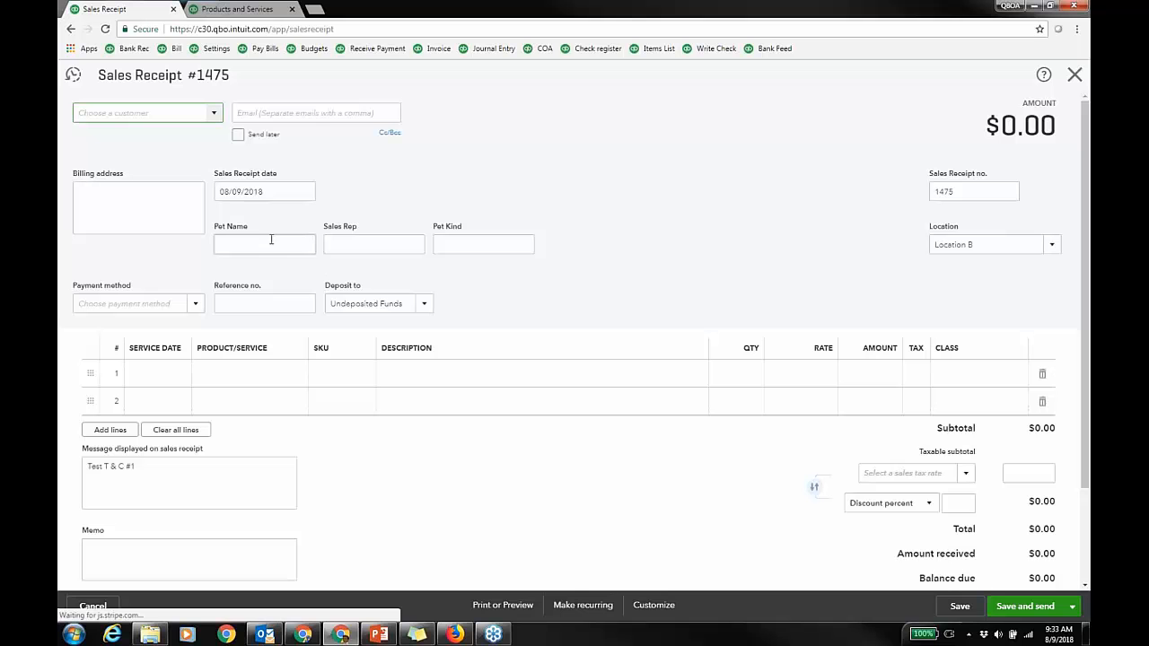
left_click(219, 114)
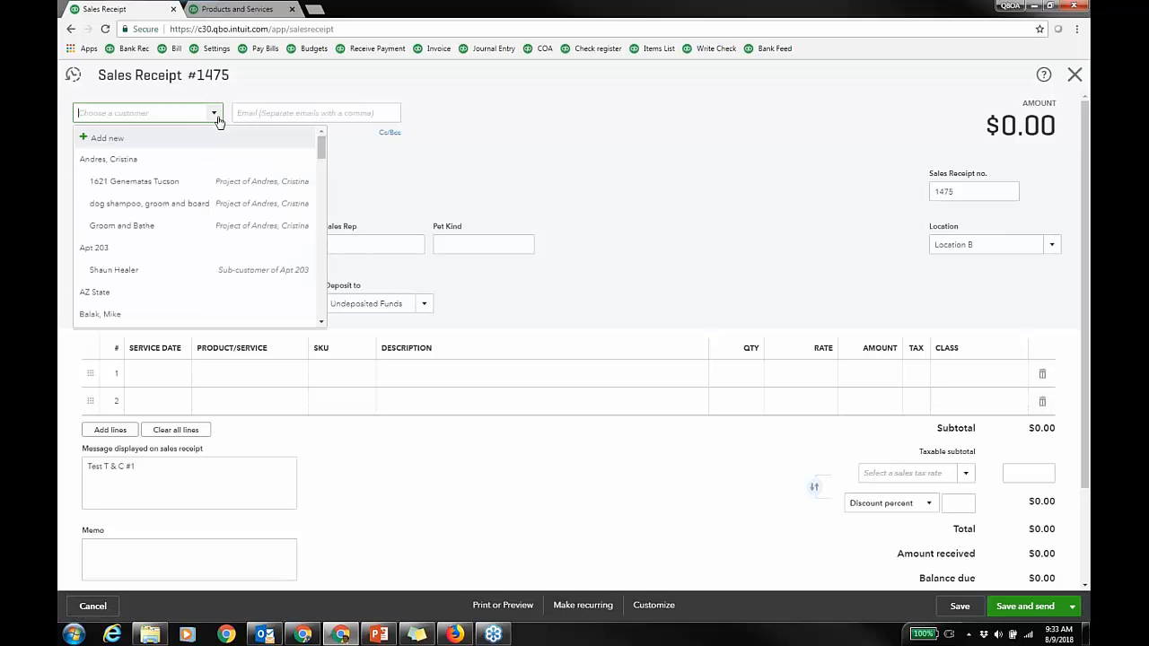
left_click(149, 165)
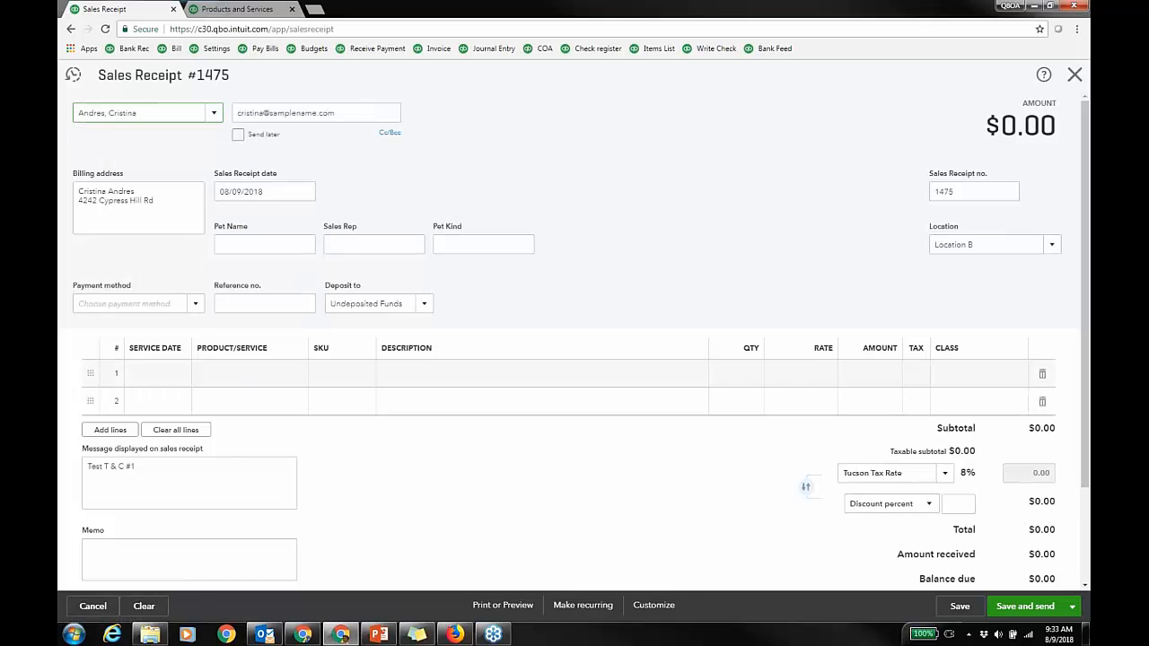
Step: Add Cardboard café and Cat metropolis lines, save the receipt, and open its More menu
left_click(238, 374)
type("cat")
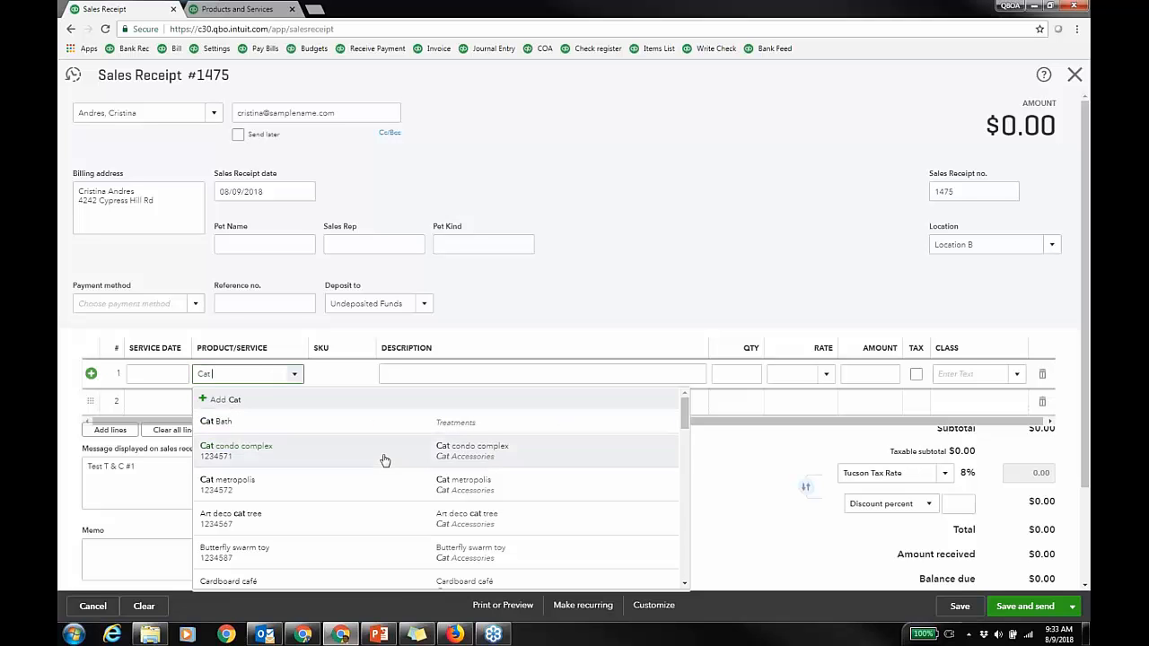
type(" Acc")
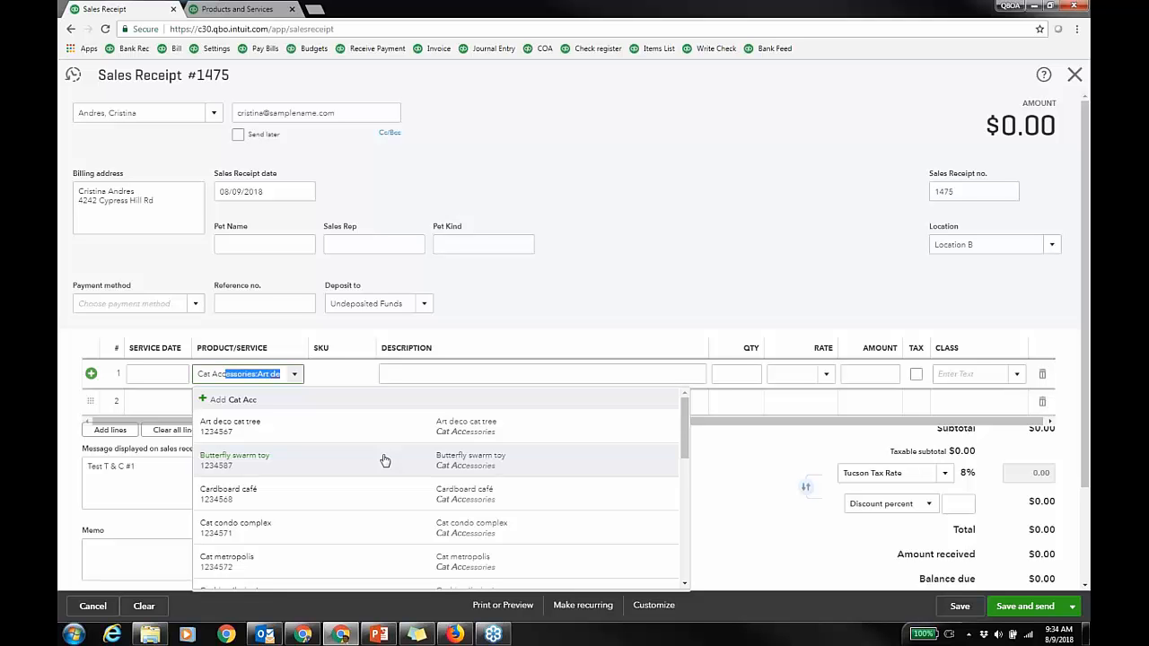
left_click(372, 507)
left_click(257, 405)
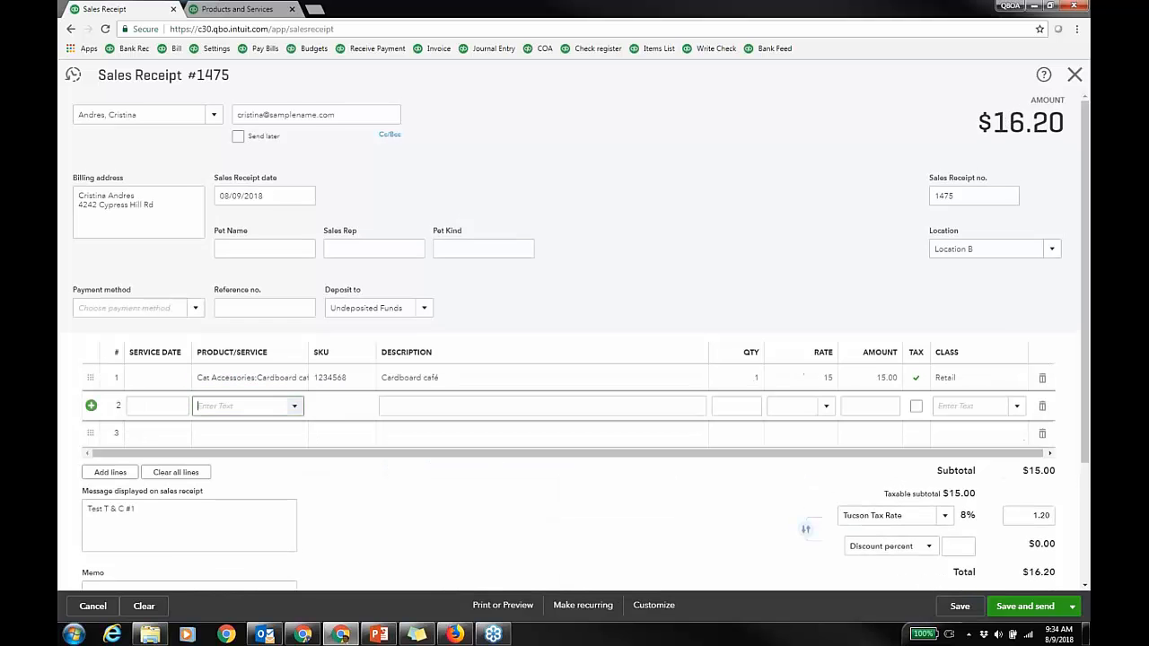
type("cat accessories:Art de")
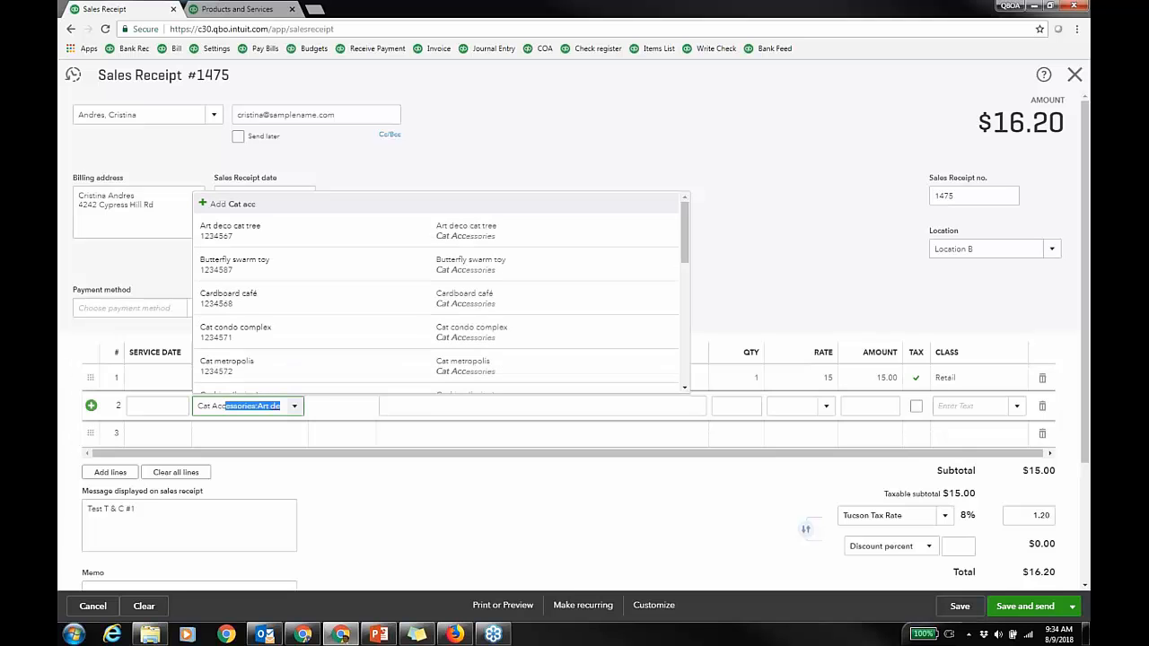
left_click(300, 372)
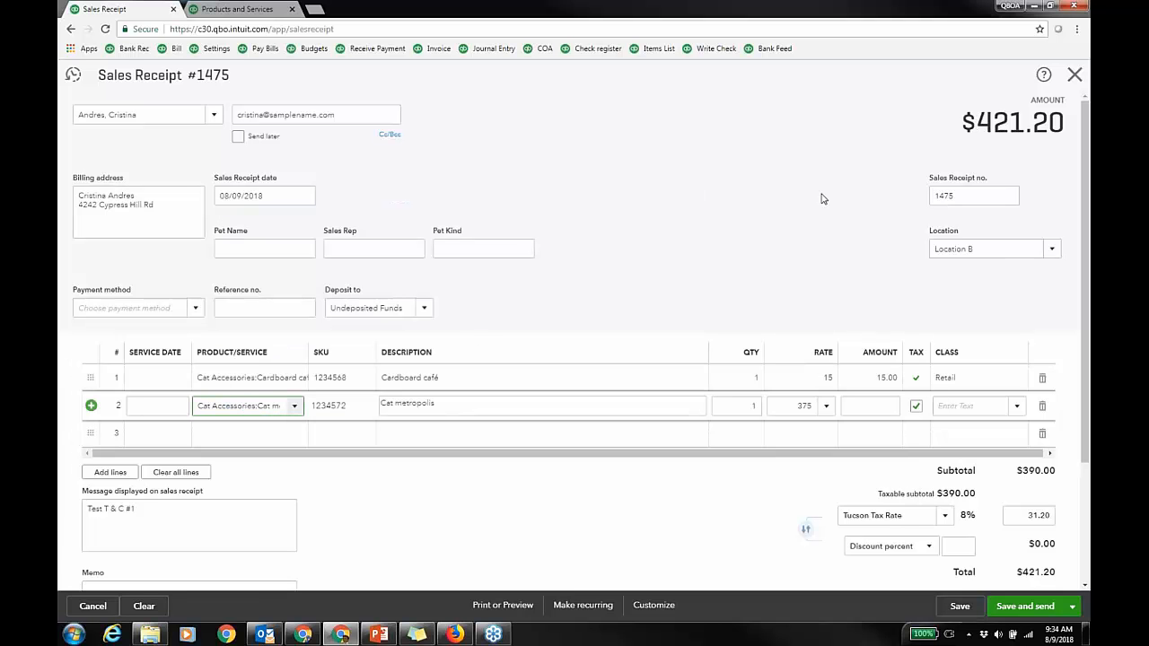
left_click(965, 607)
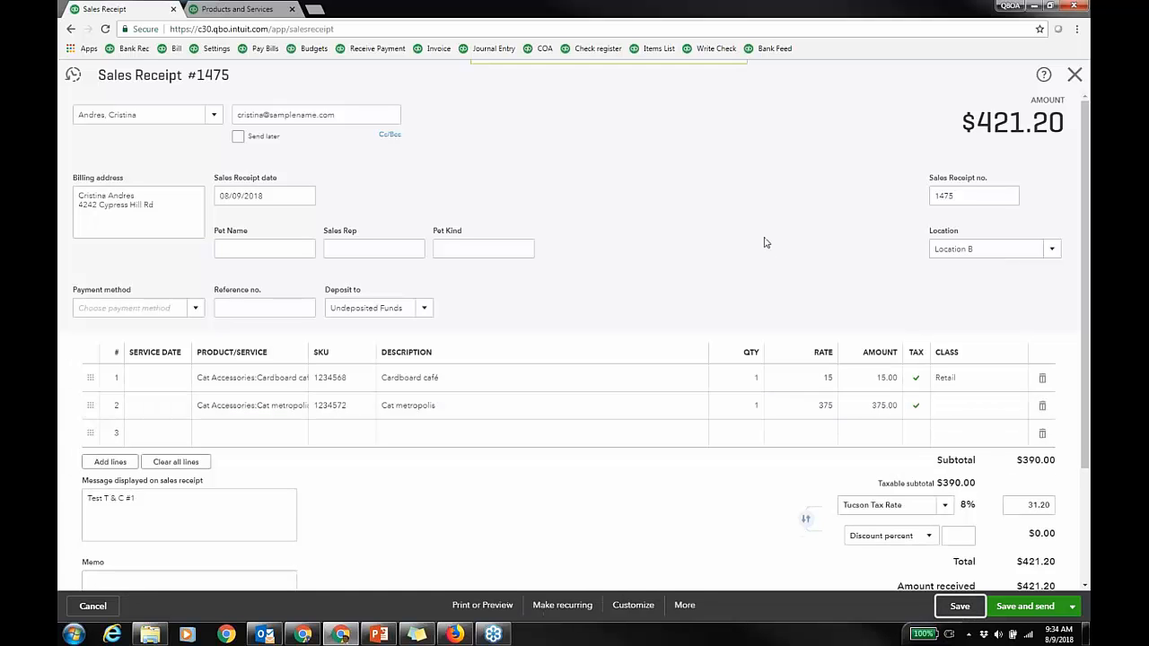
left_click(684, 607)
Step: View sales receipt 1475's transaction journal balancing at $531.20, then bring up recent transactions
left_click(684, 546)
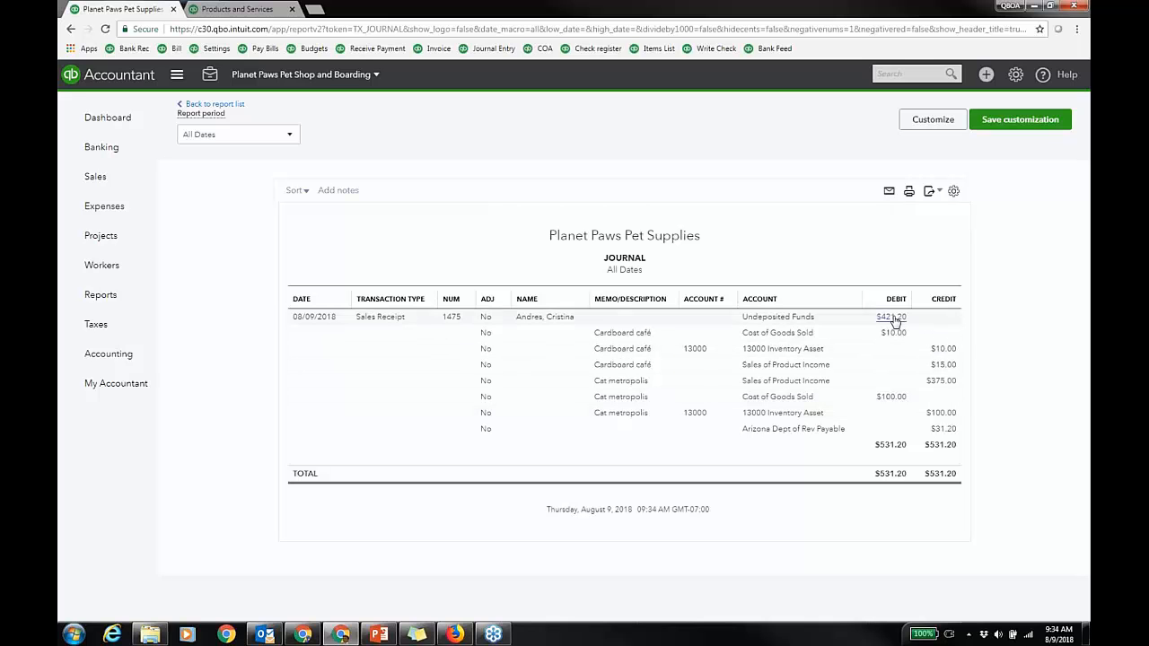
left_click(927, 75)
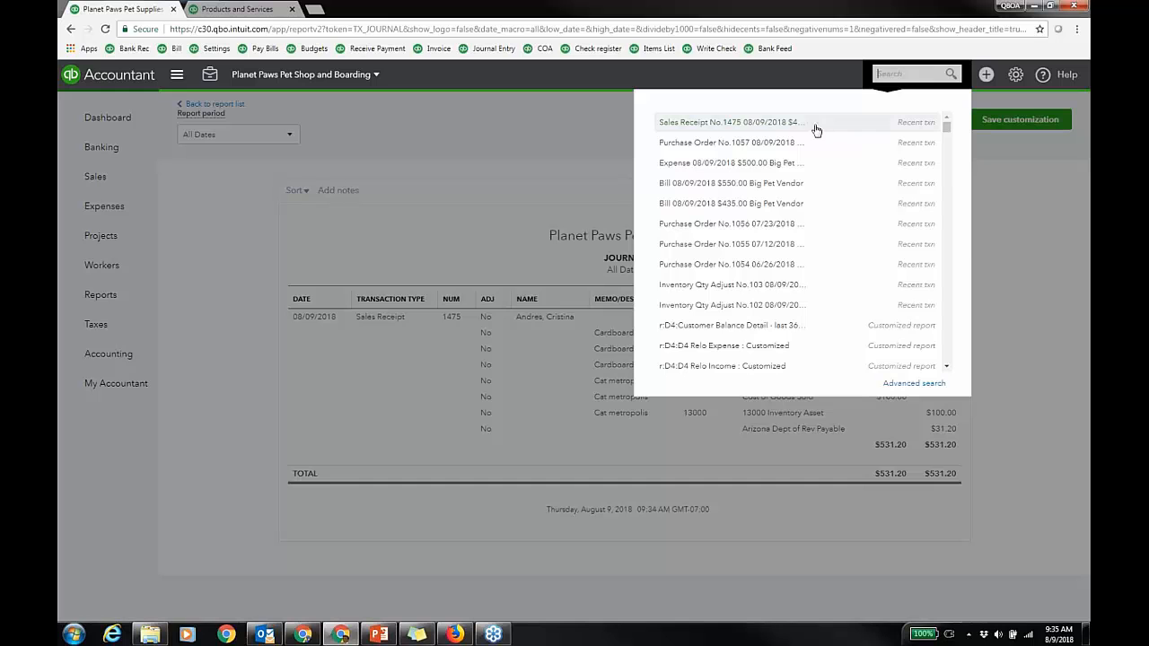
Step: Reopen sales receipt 1475, fill Pet Name Rufus, the sales rep and Pet Kind Black Lab, and save and close
left_click(781, 128)
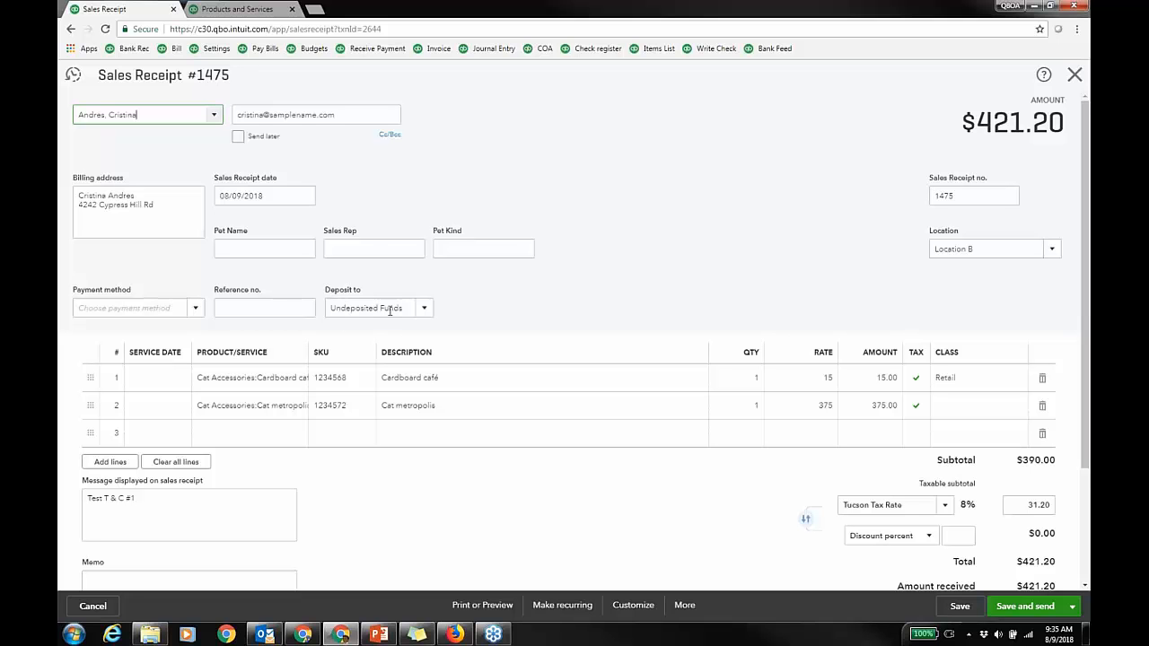
left_click(292, 249)
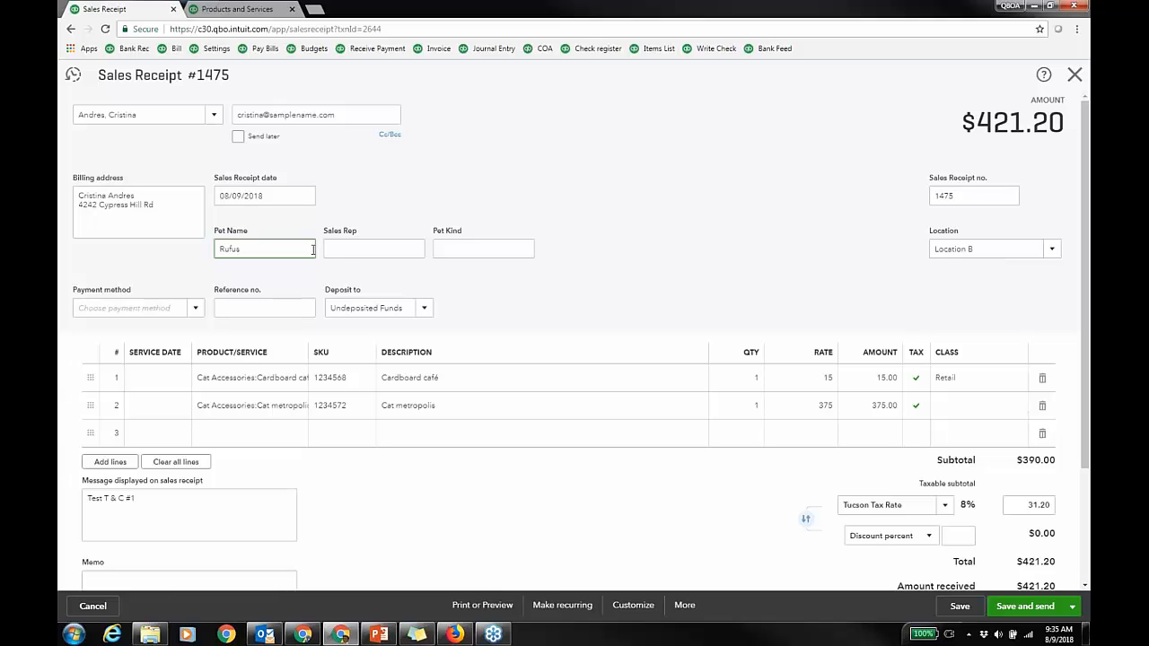
left_click(374, 250)
type("Woody")
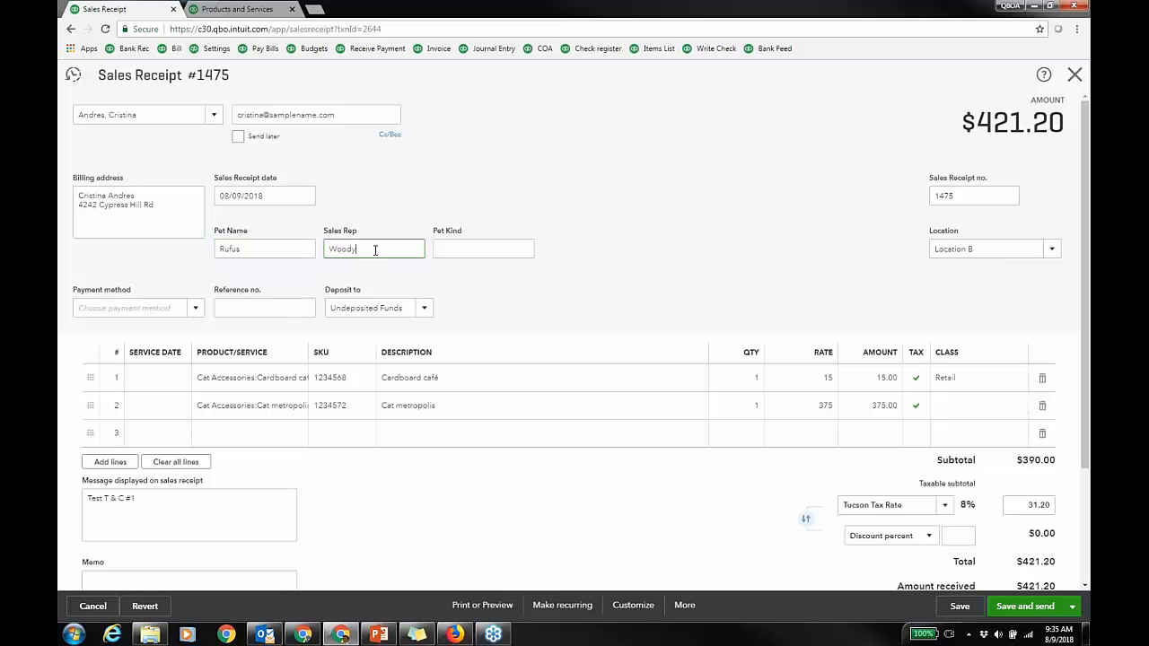
left_click(445, 246)
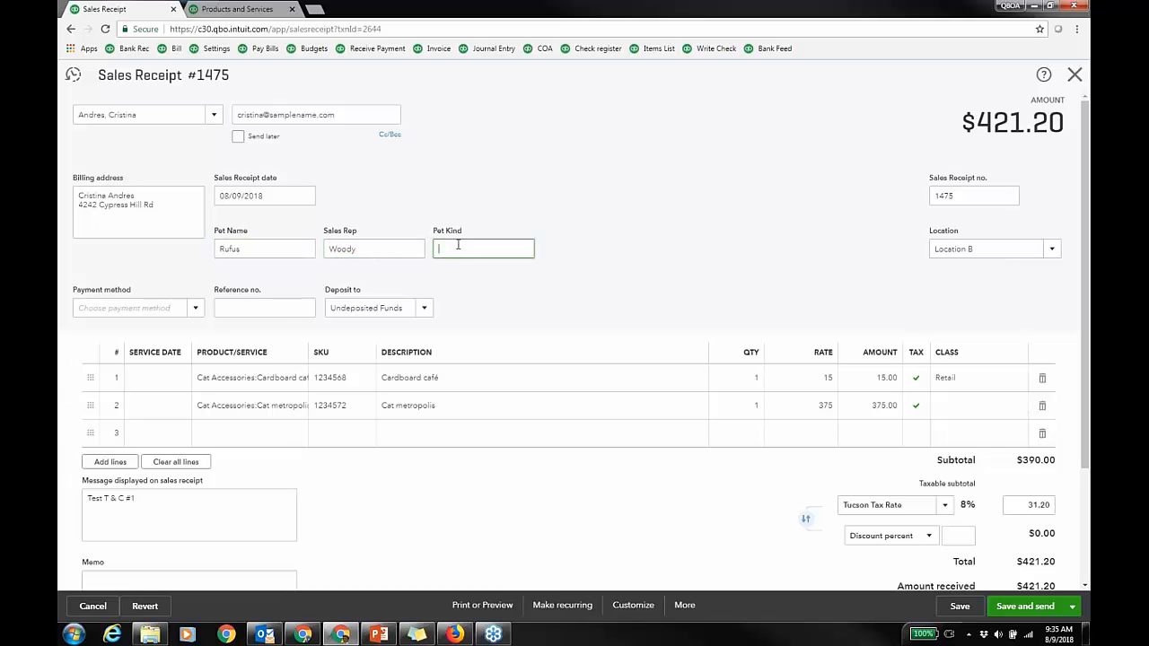
type("Black Lab")
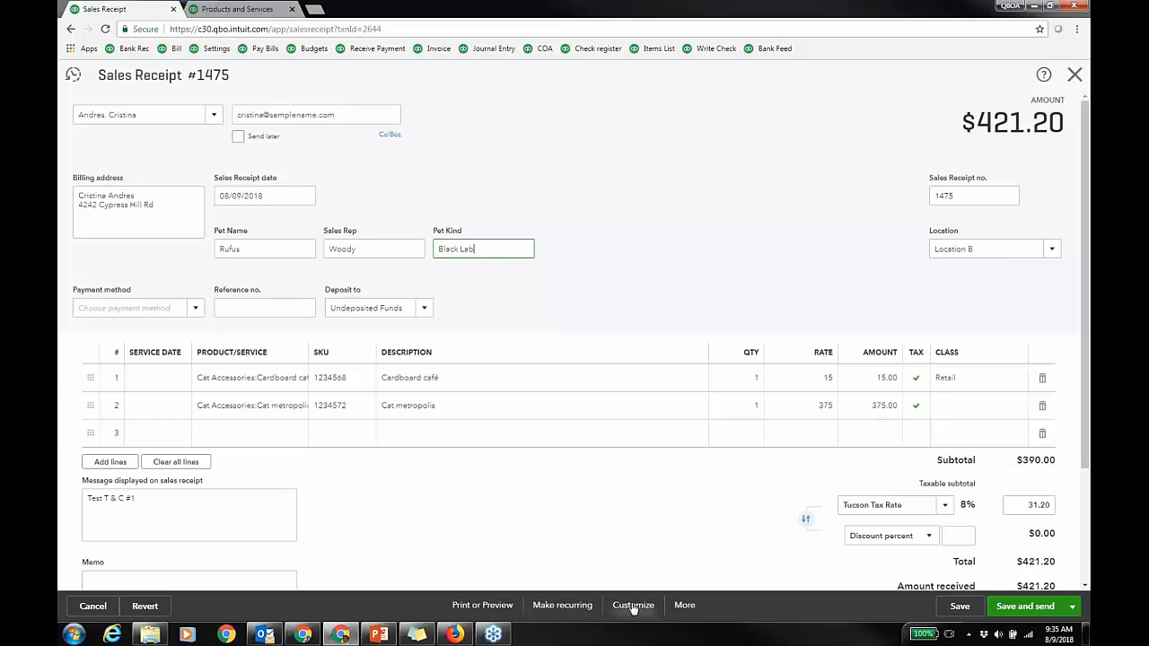
left_click(1071, 606)
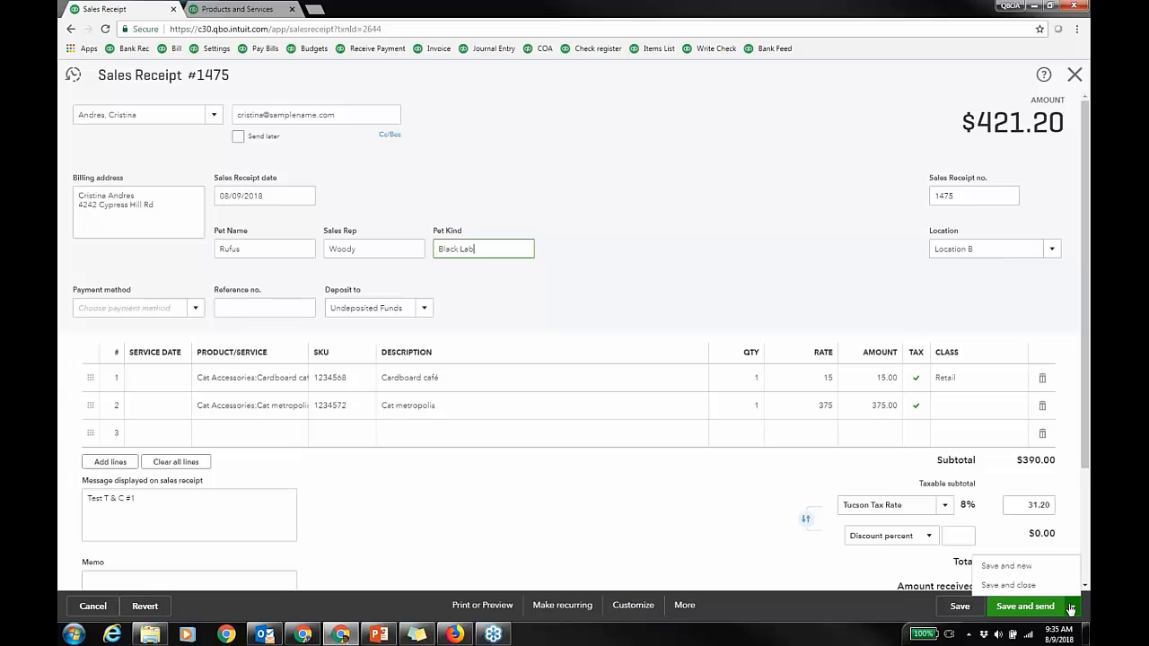
left_click(1006, 586)
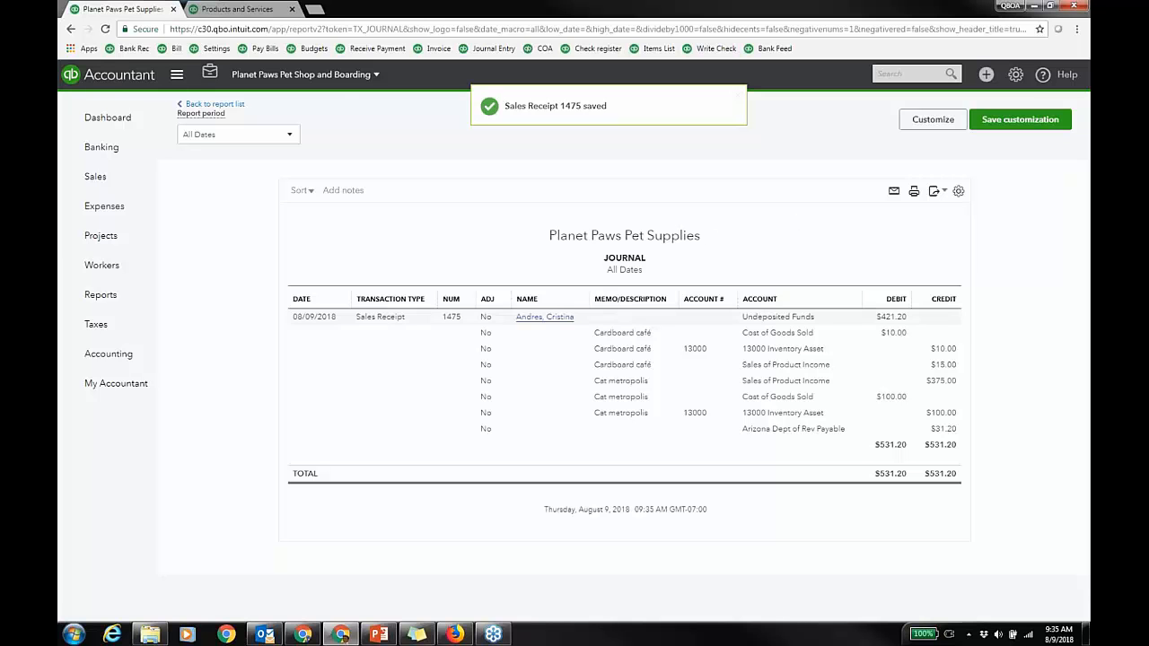
left_click(398, 317)
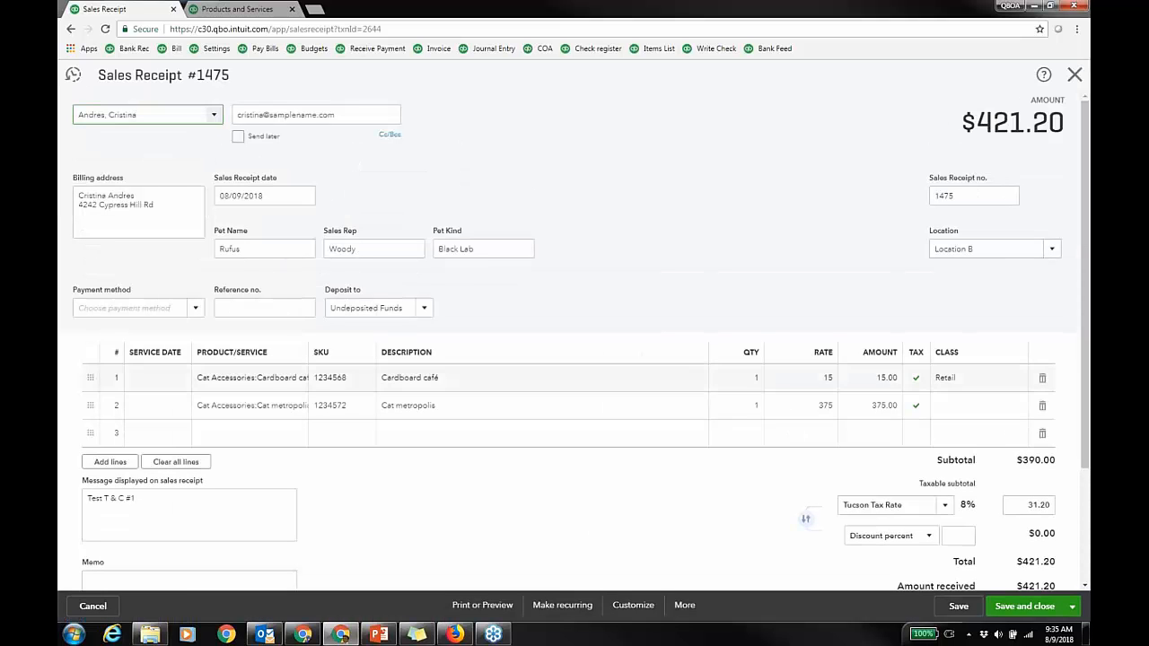
left_click(884, 406)
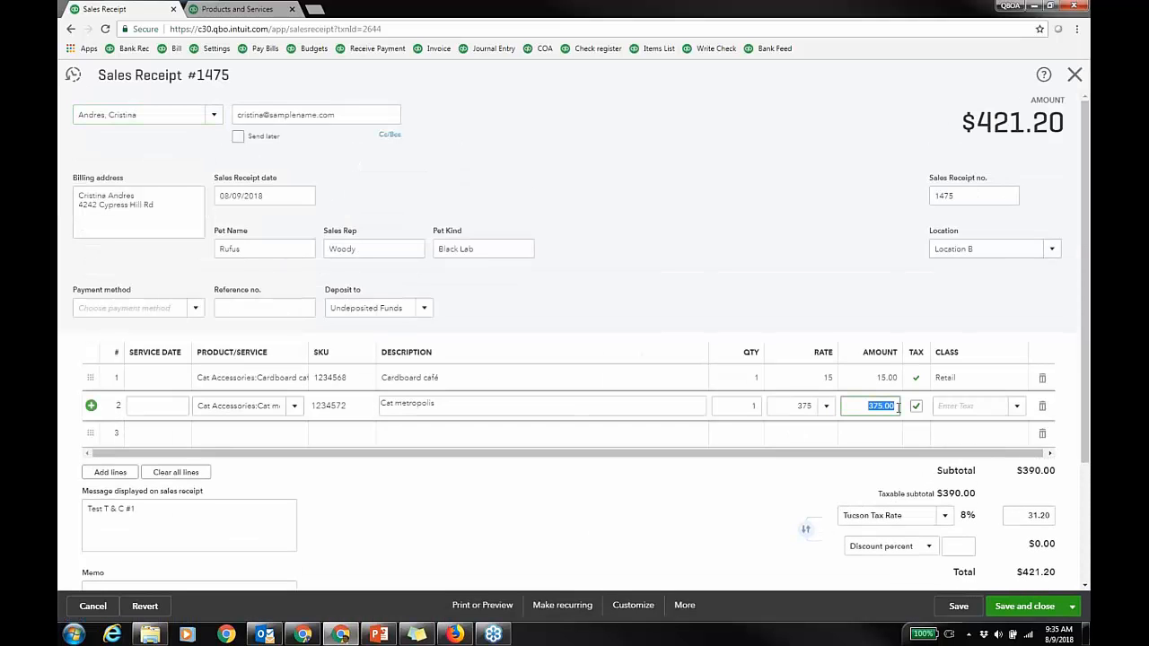
left_click(830, 387)
left_click(827, 380)
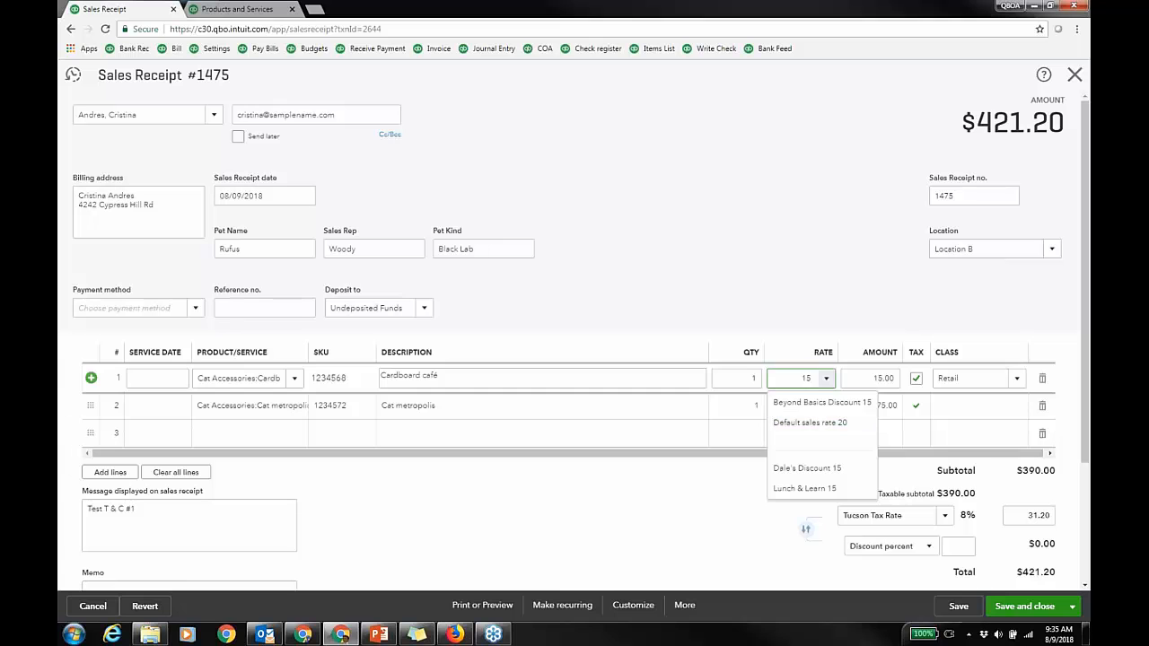
left_click(837, 293)
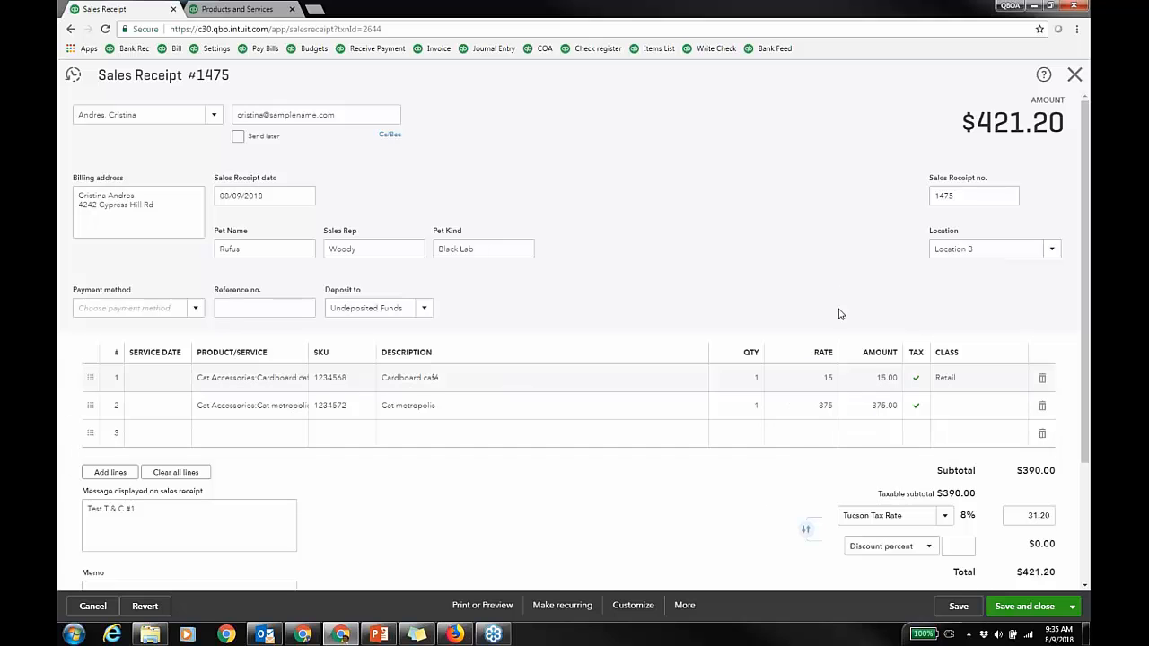
left_click(828, 410)
left_click(827, 411)
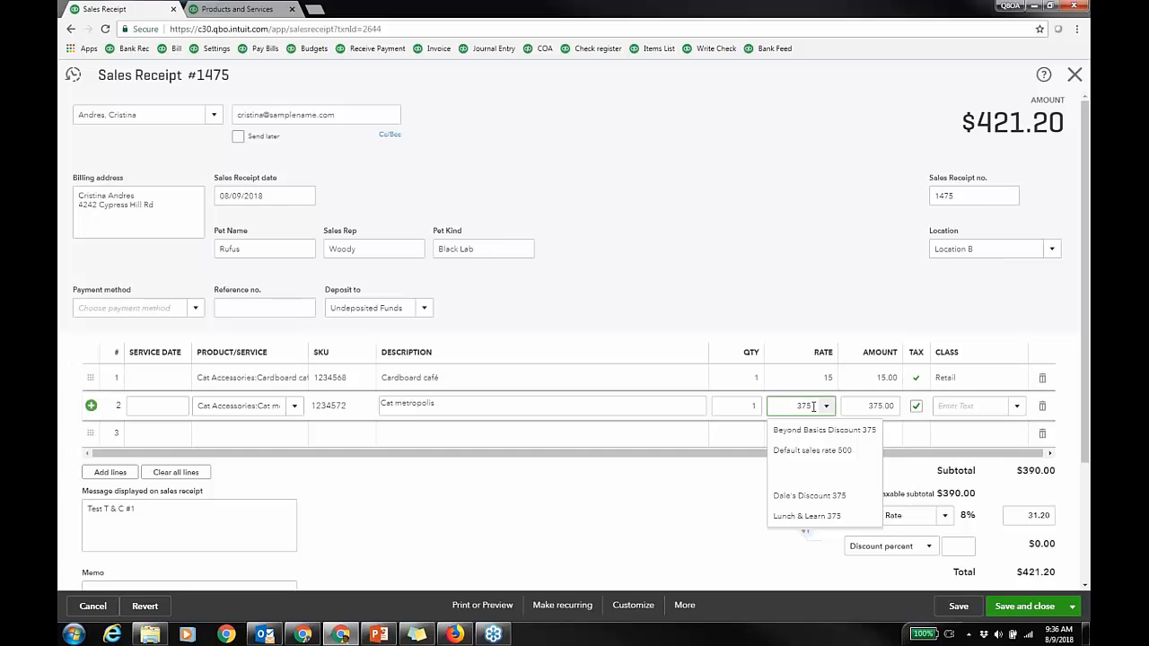
left_click(858, 283)
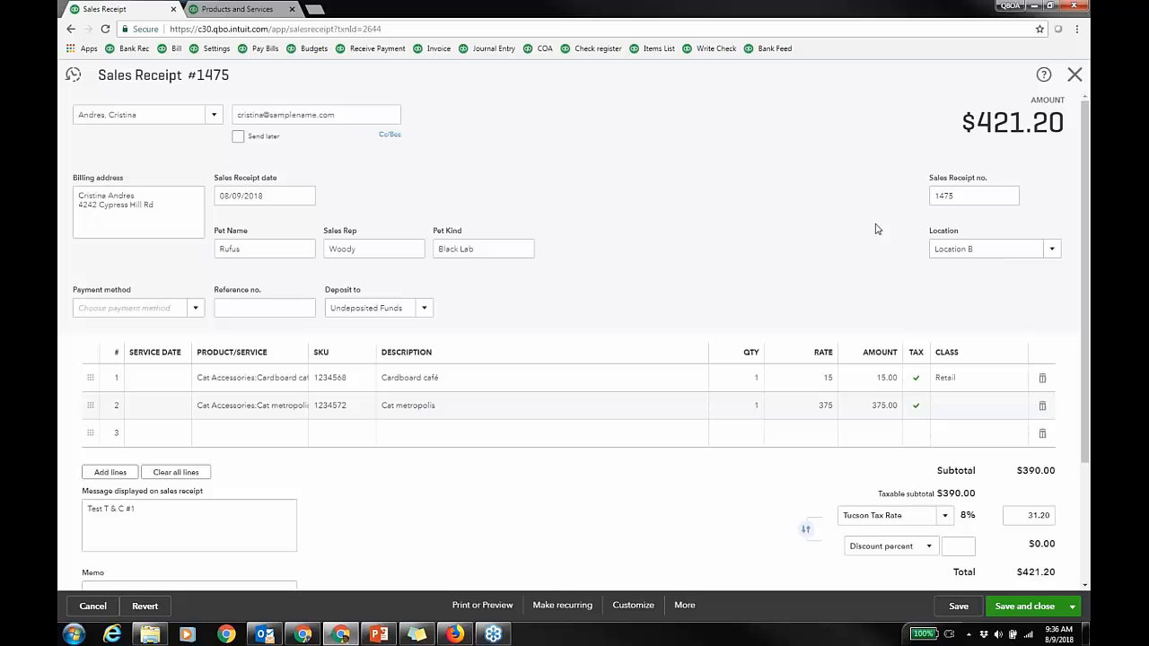
left_click(1074, 74)
left_click(638, 358)
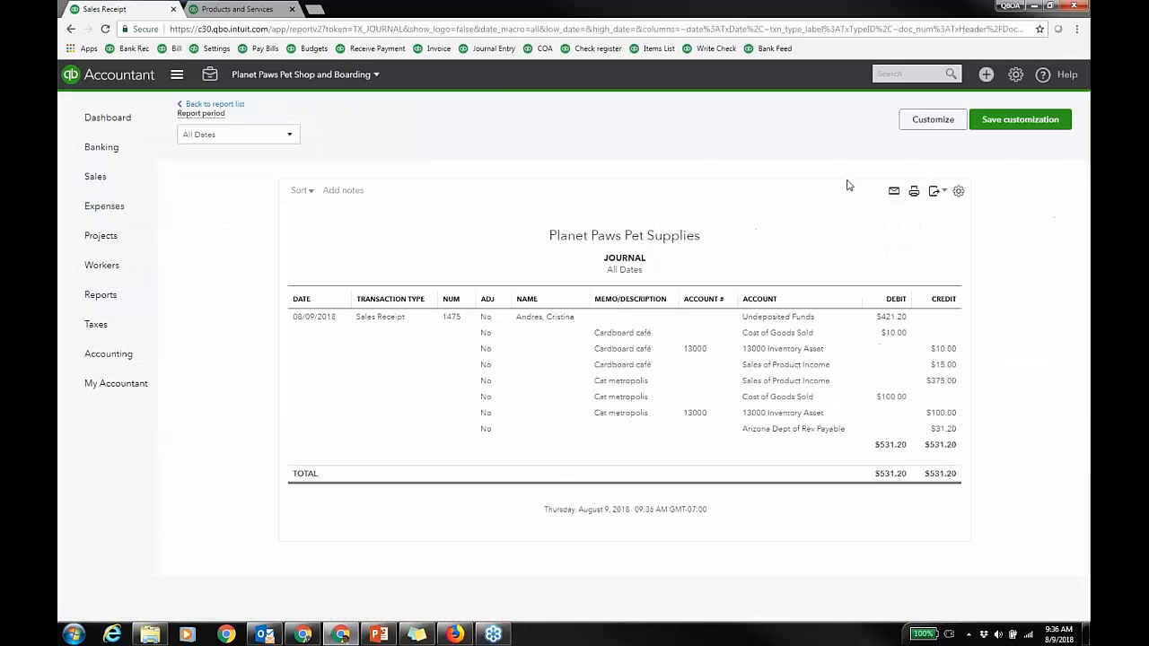
Step: Go to All Lists > Price Rules and edit the Beyond Basics Discount rule (25% off inventory)
left_click(1015, 75)
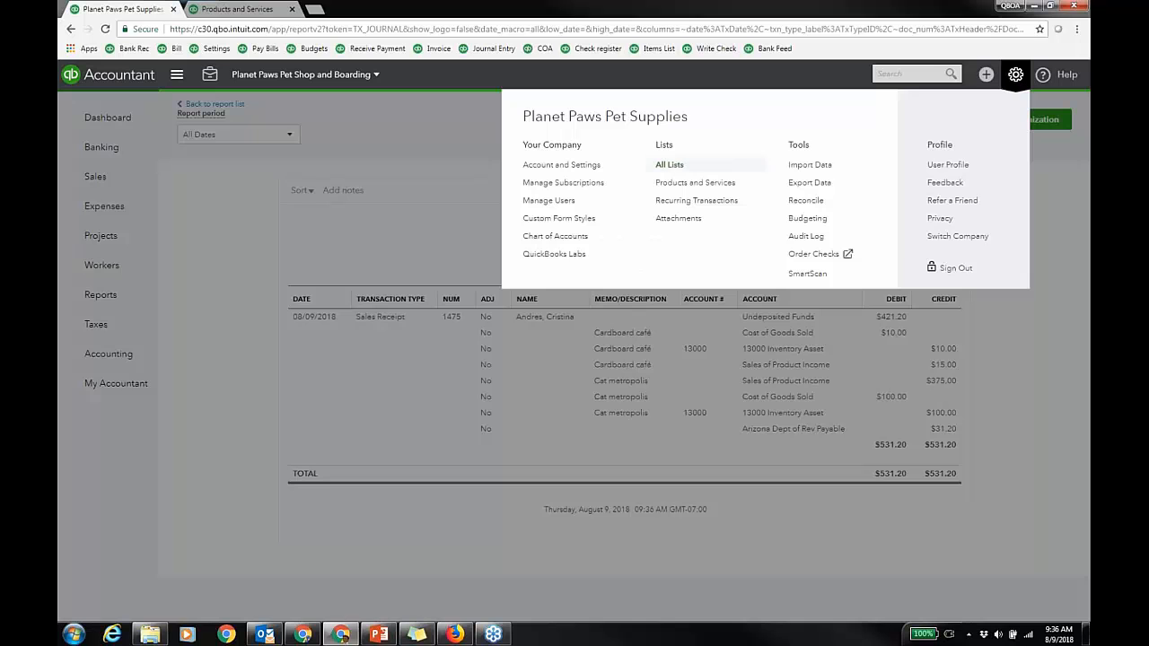
left_click(599, 167)
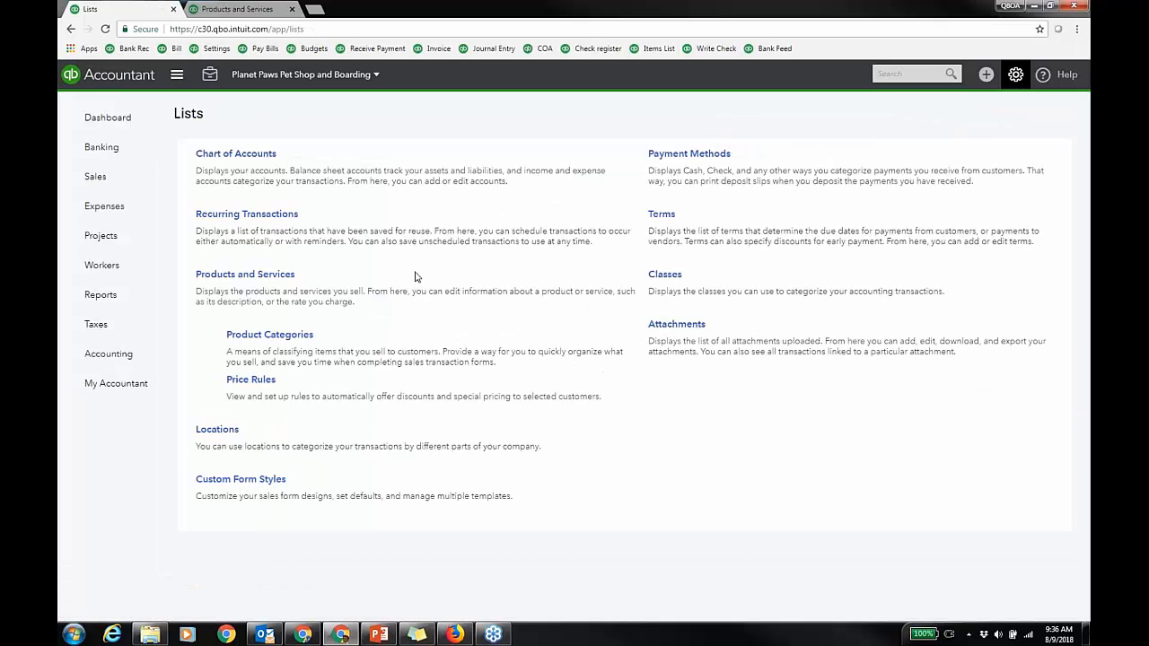
left_click(255, 381)
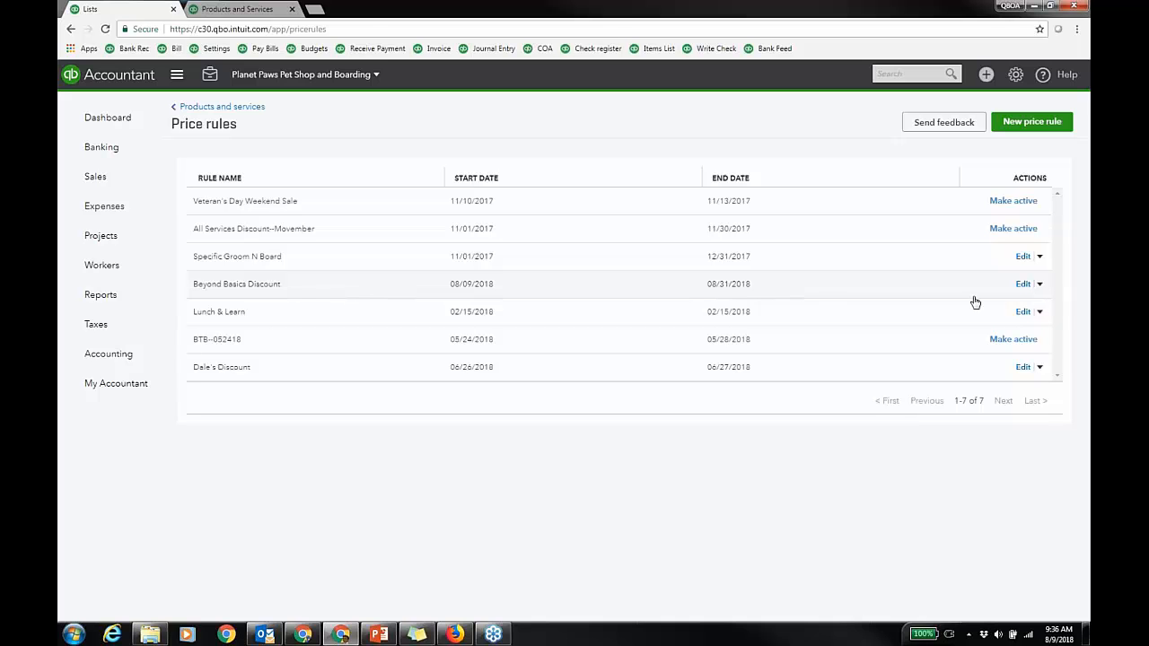
left_click(1023, 285)
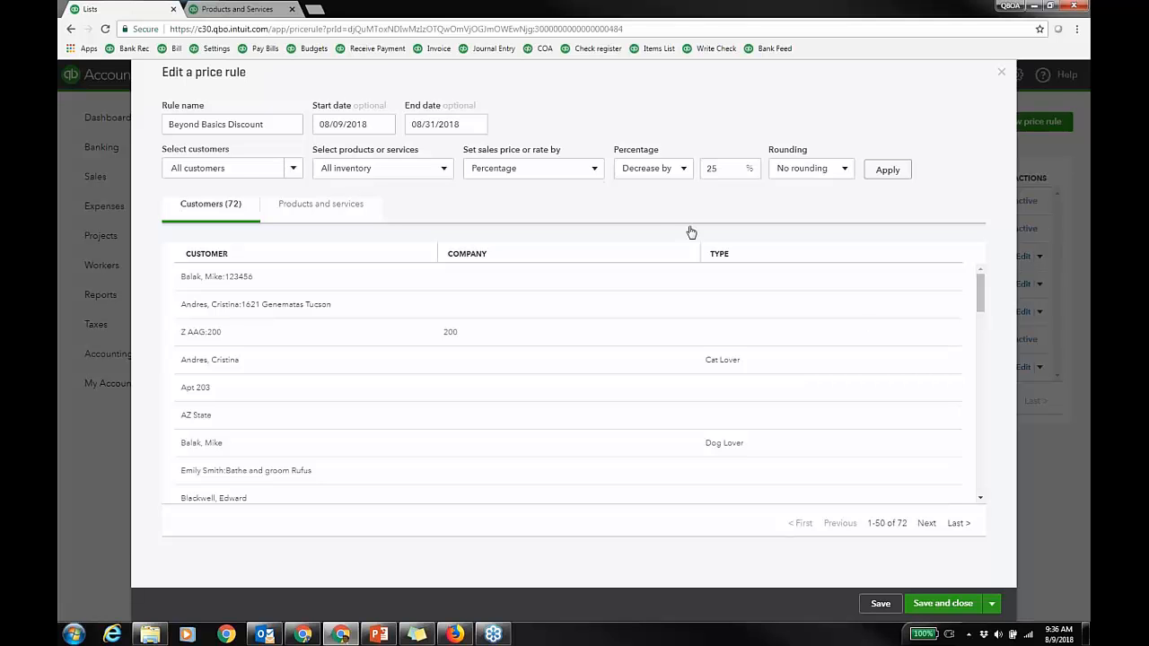
Step: Check the rule's customer options, then preview its 58 inventory items at 25%-reduced prices
left_click(295, 170)
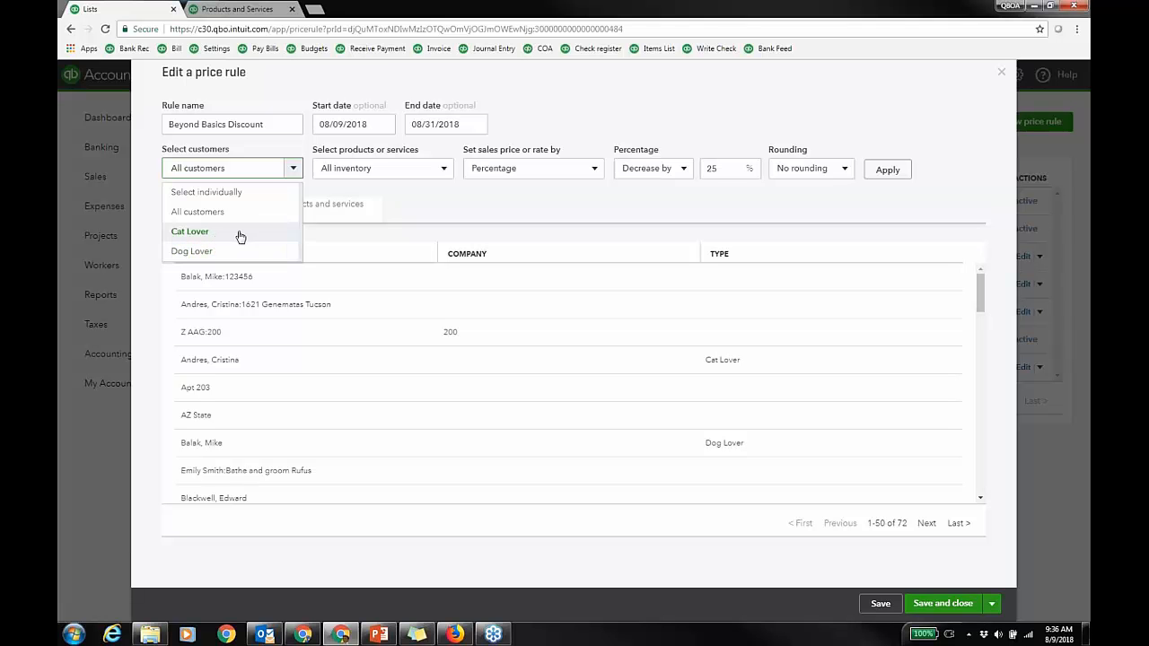
left_click(444, 170)
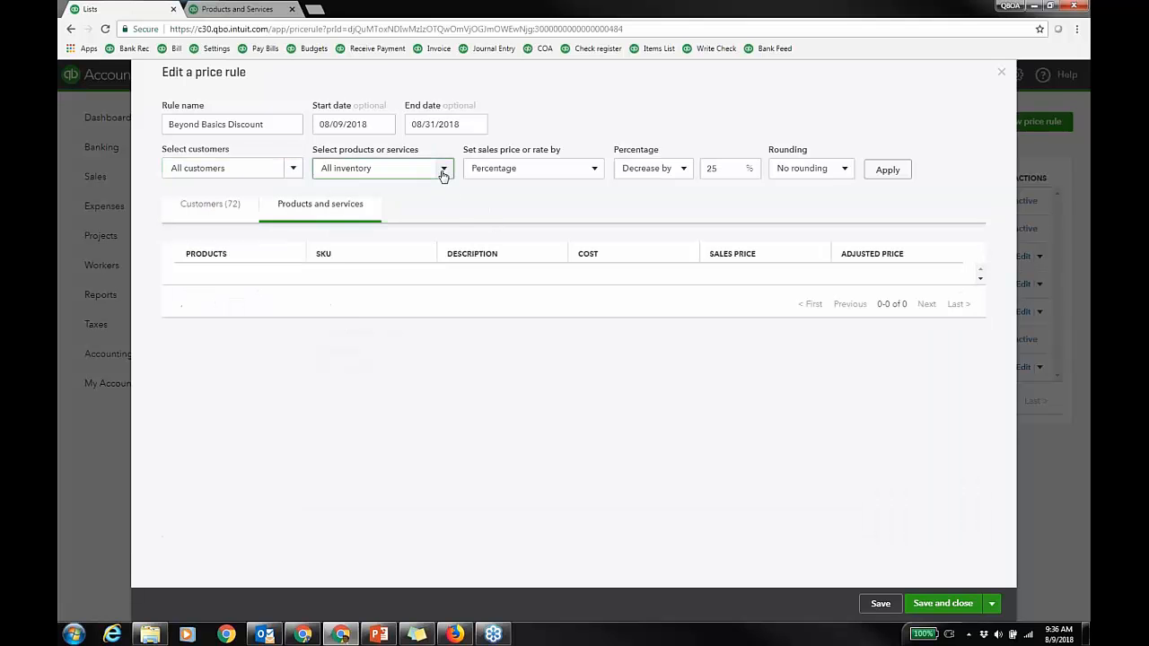
left_click(444, 172)
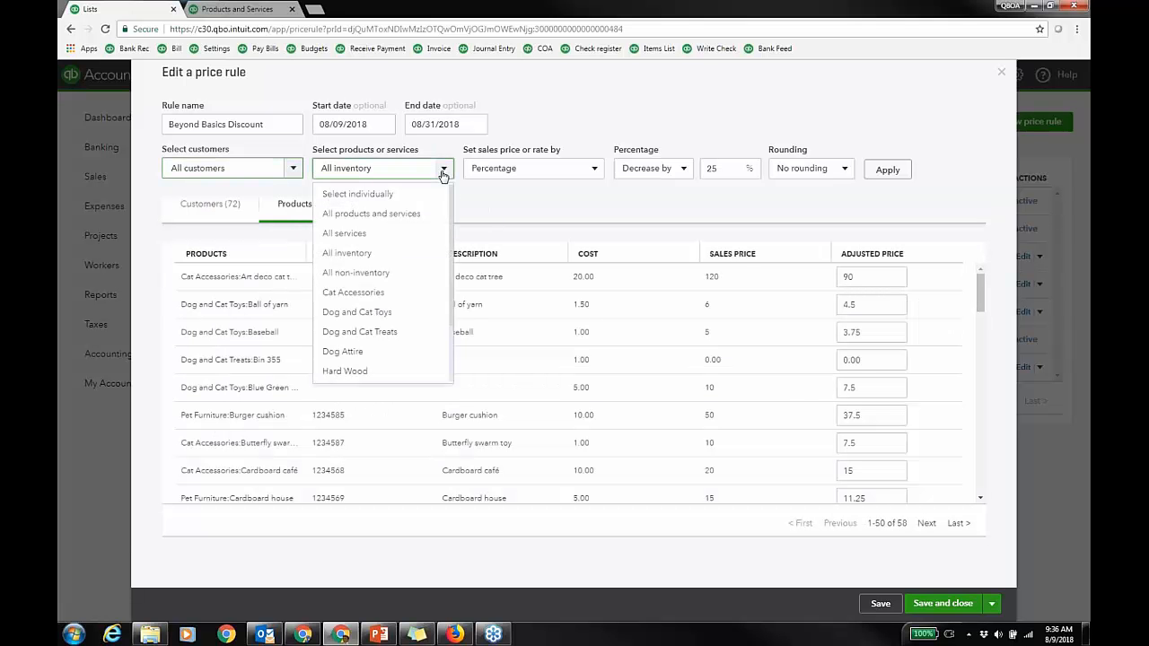
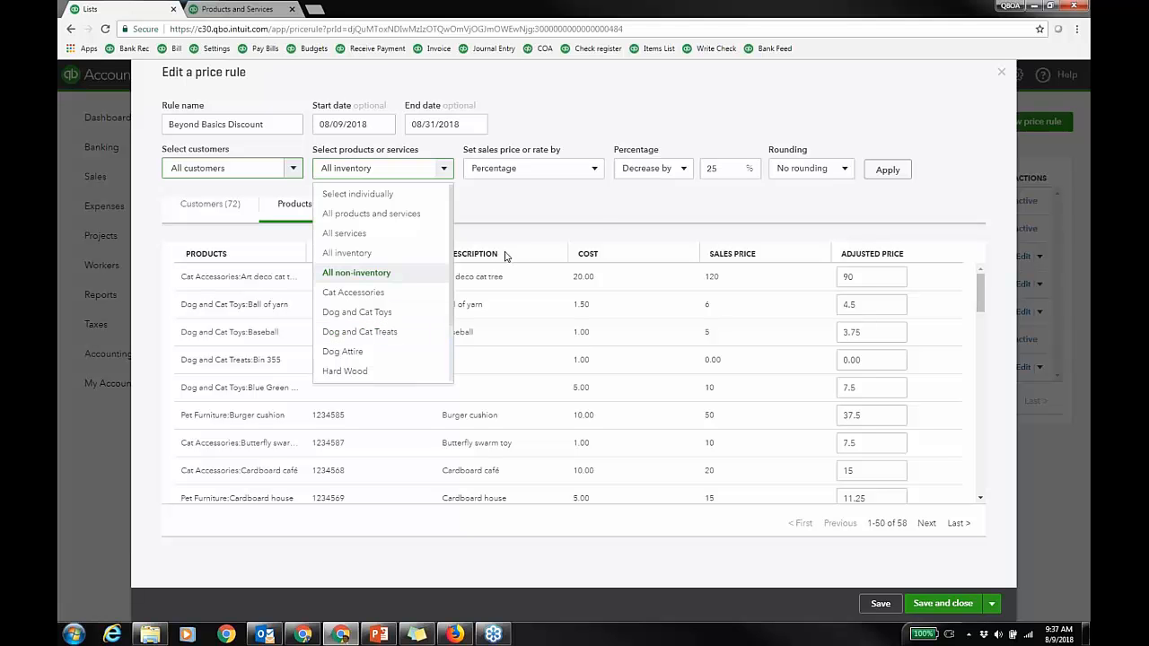
Step: Review the 'Set sales price or rate by' options, then close the Beyond Basics Discount rule unsaved
left_click(596, 170)
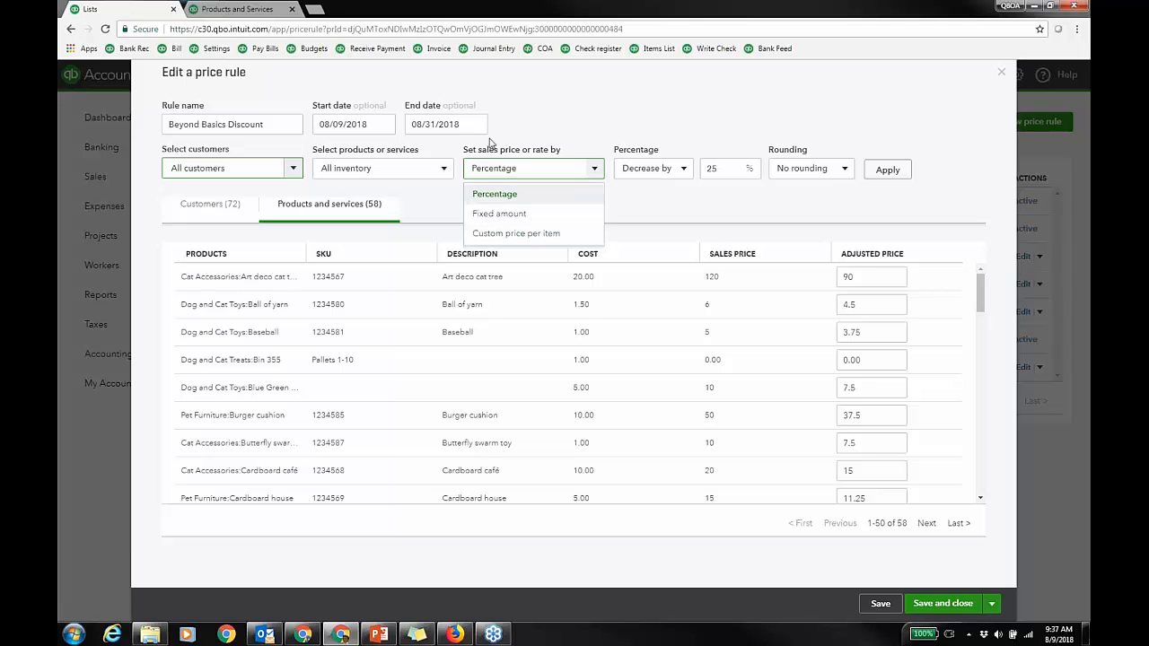
left_click(1001, 74)
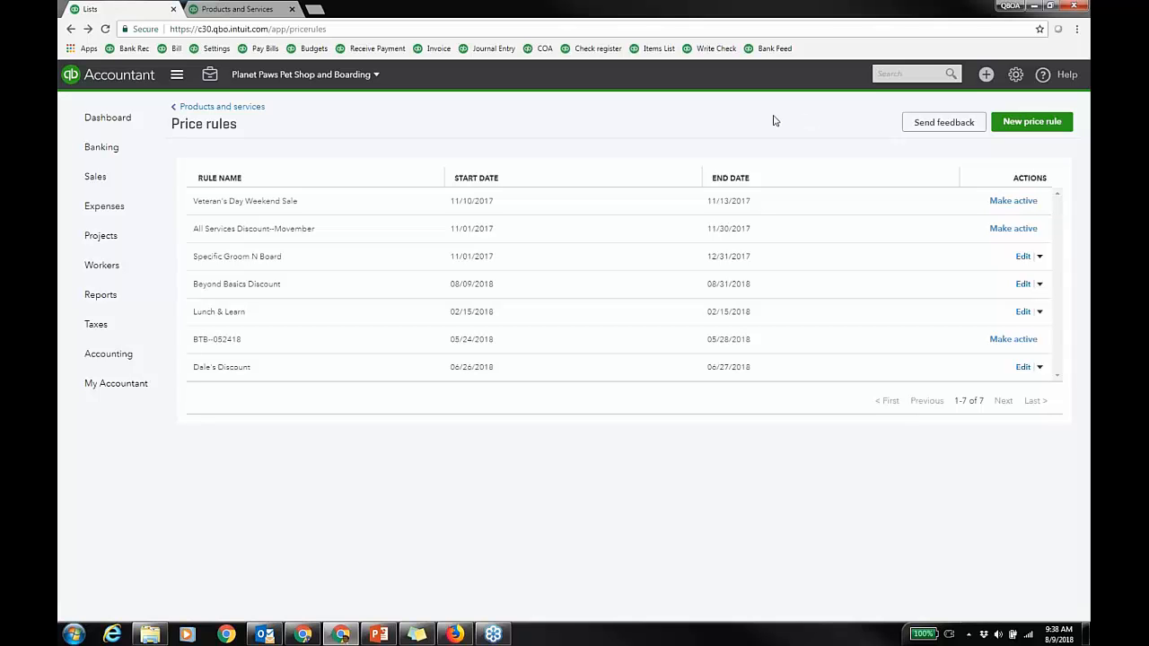
Step: From Reports, expand Sales and Customers and open Inventory Valuation Detail for August 1-9, 2018
left_click(112, 294)
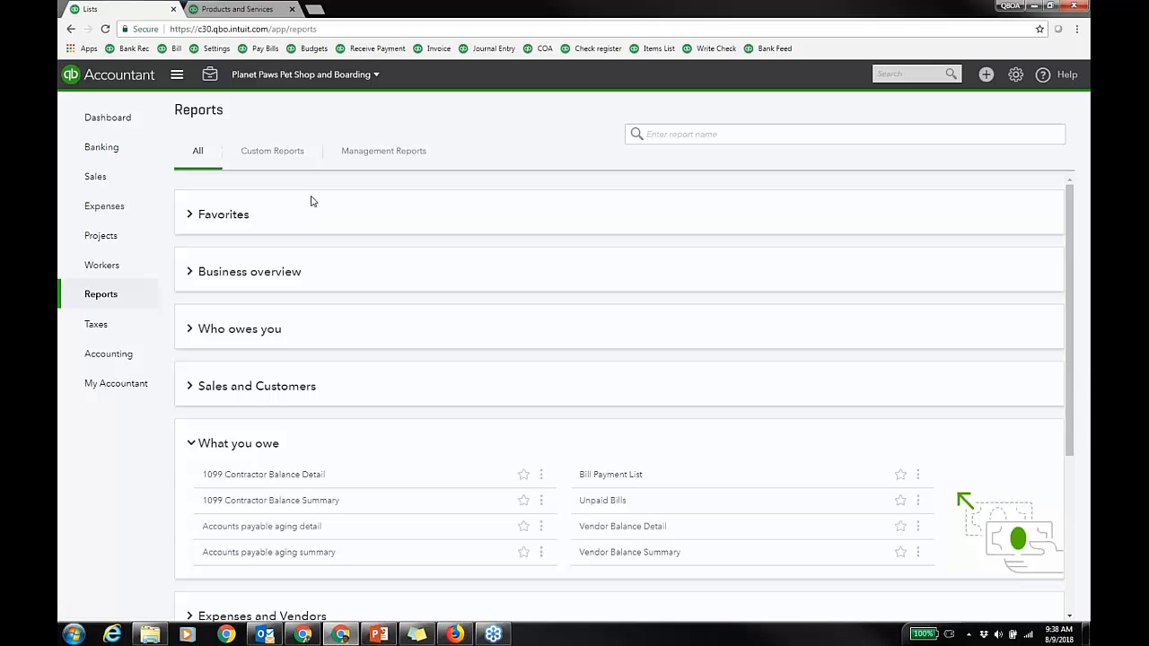
left_click(191, 443)
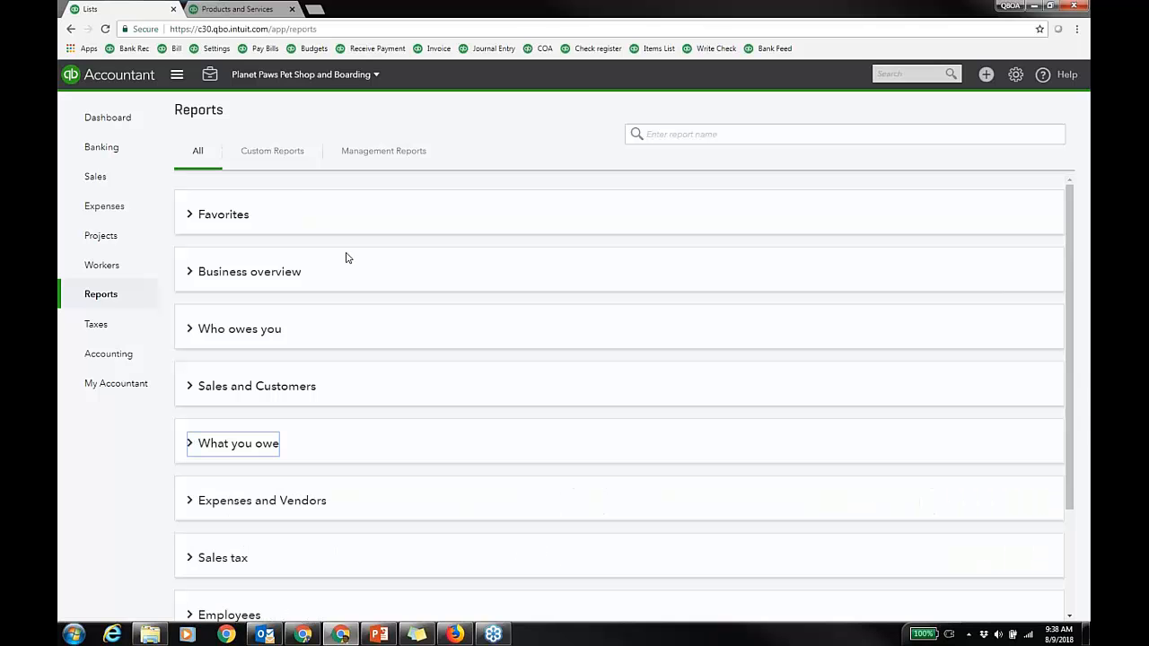
left_click(191, 330)
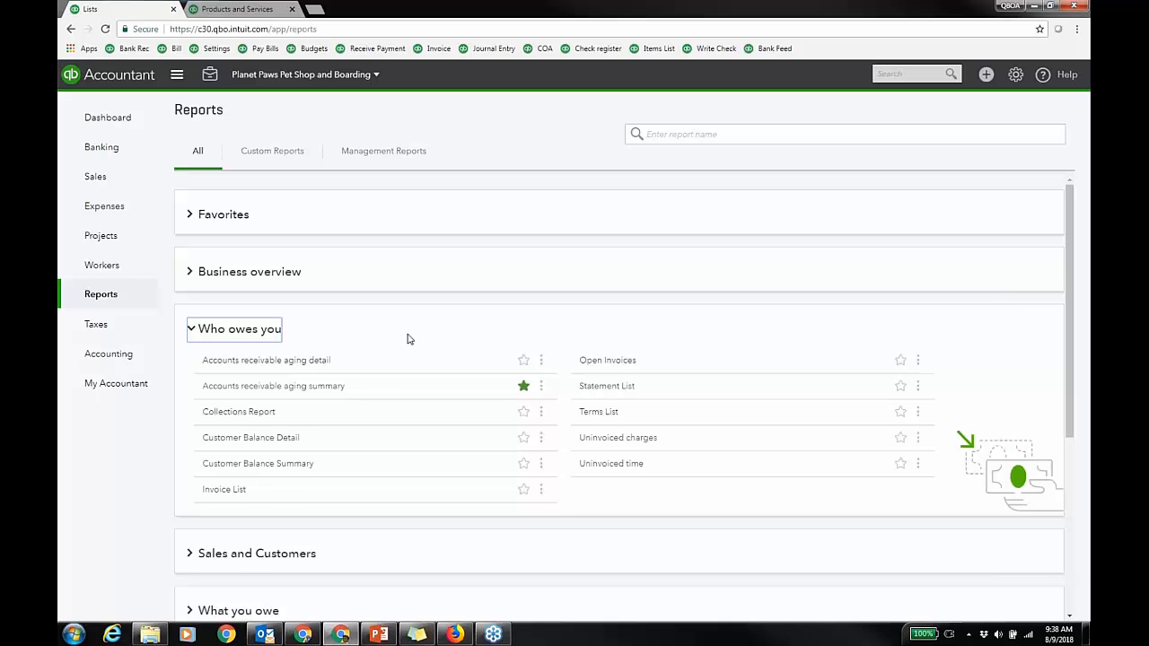
left_click(191, 328)
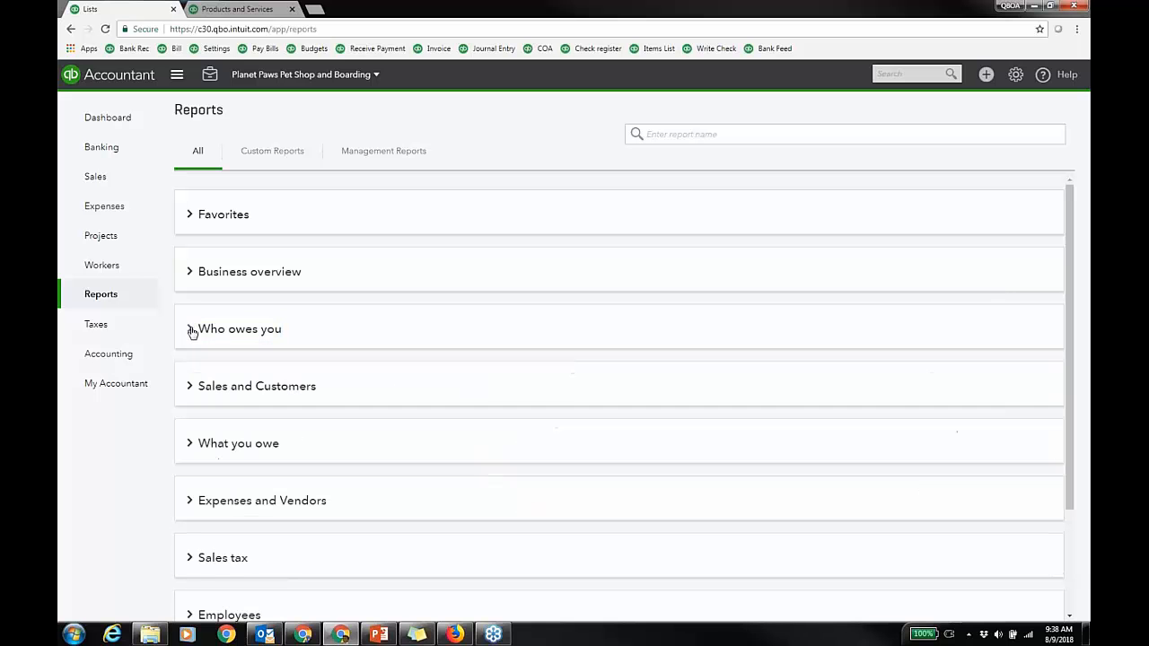
left_click(191, 386)
scroll(452, 392, "down", 1)
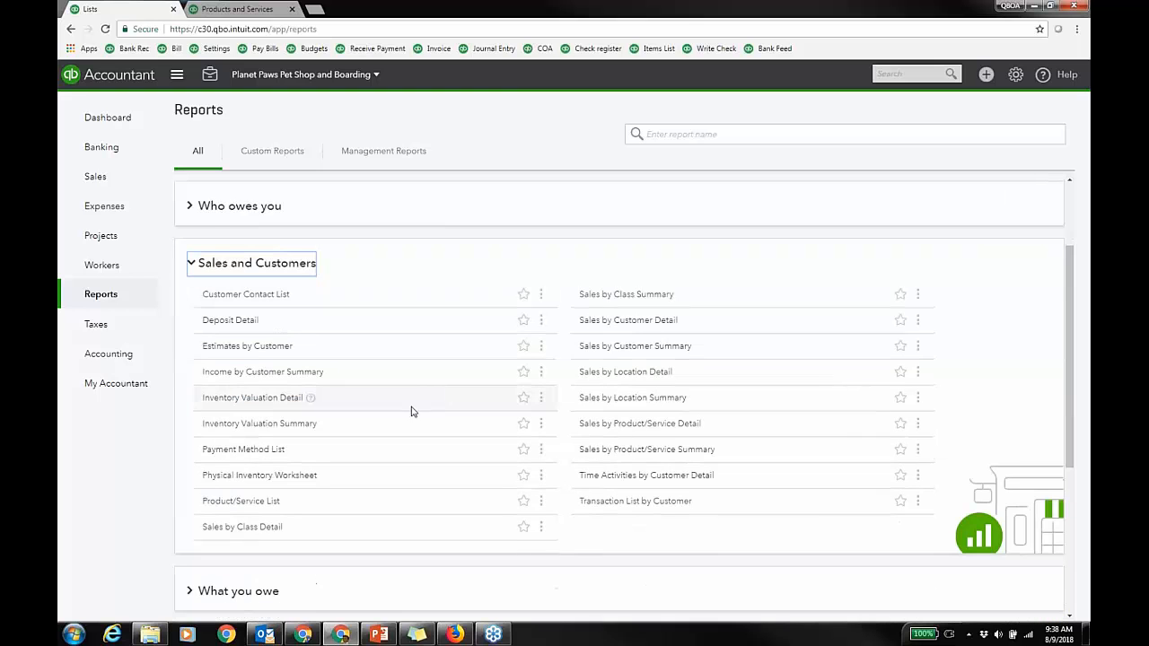
left_click(297, 398)
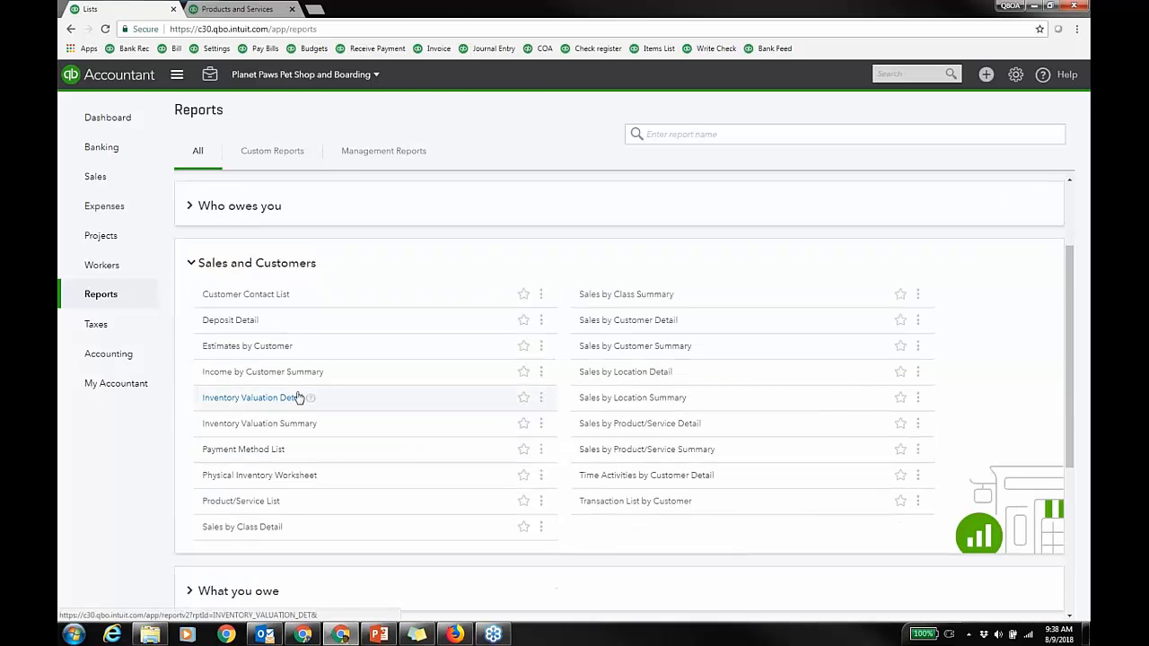
scroll(477, 356, "down", 1)
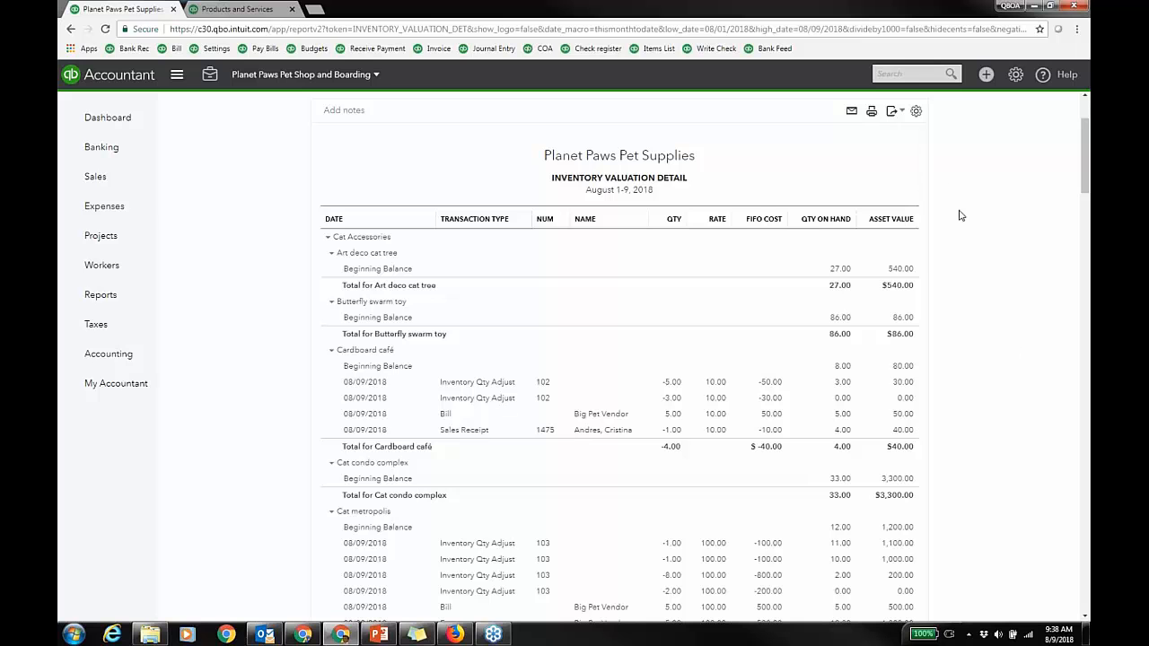
Step: Add the Pet Kind, Pet Name and Sales Rep columns to the Inventory Valuation Detail report
left_click(915, 111)
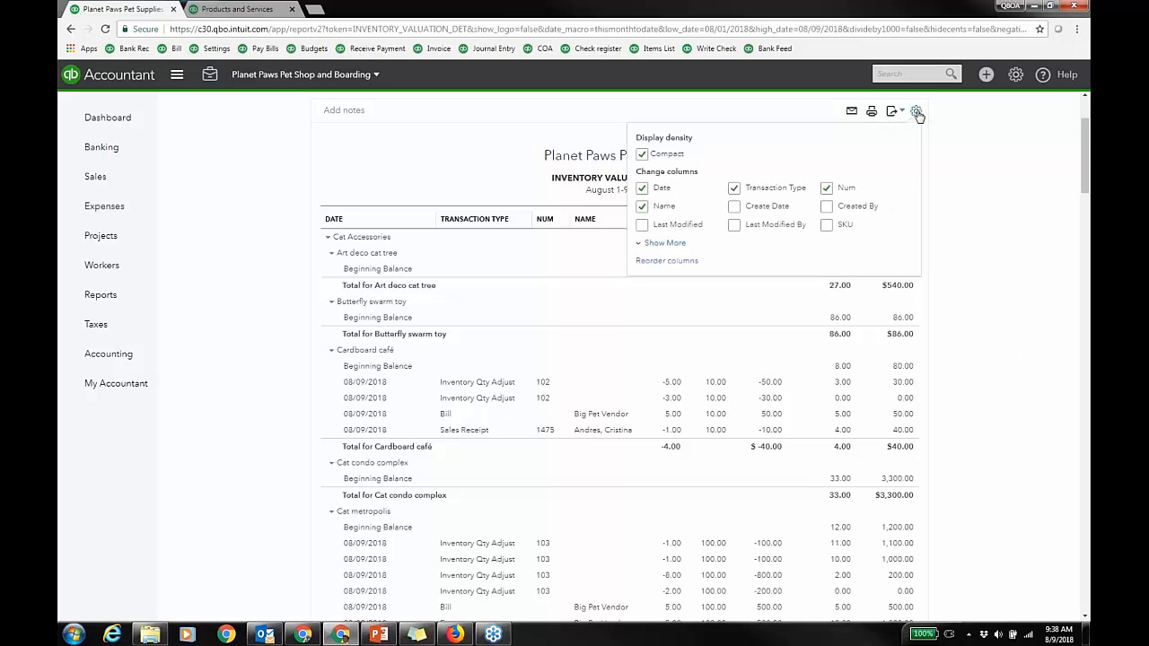
left_click(678, 245)
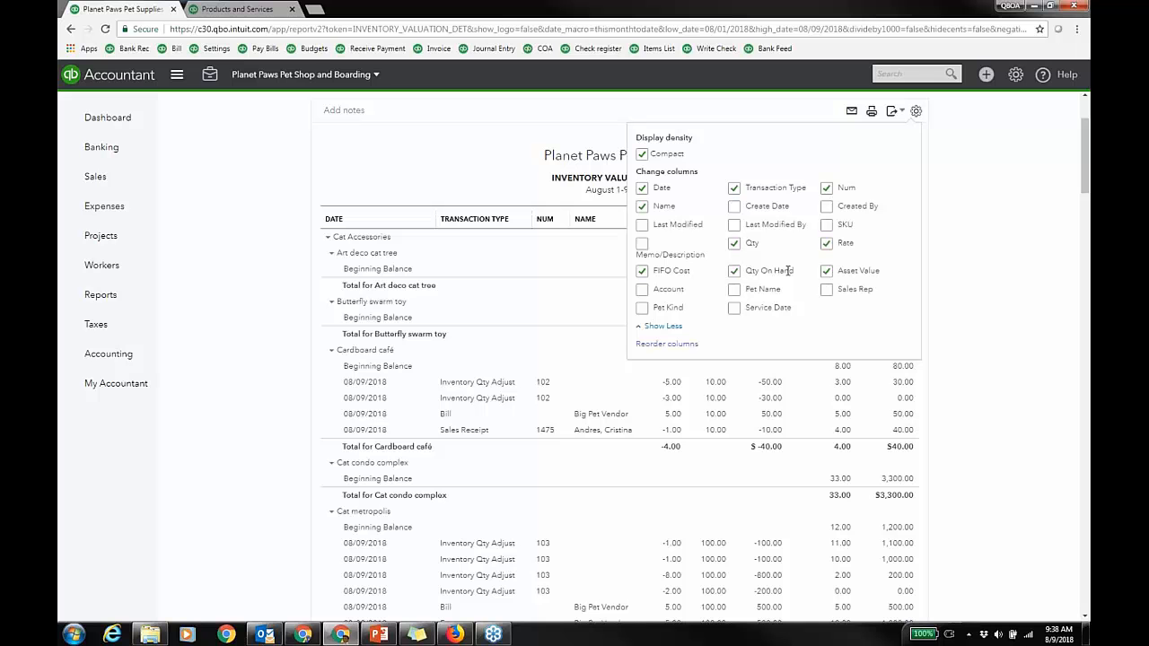
left_click(642, 308)
left_click(734, 289)
left_click(826, 289)
left_click(994, 224)
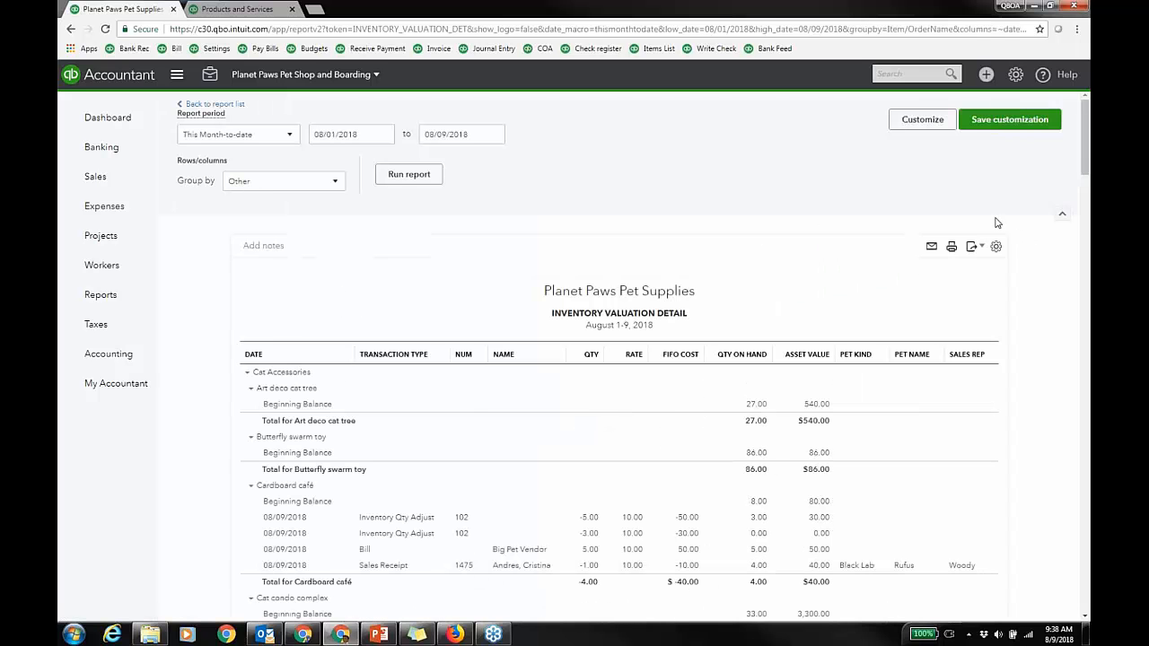
scroll(996, 224, "down", 2)
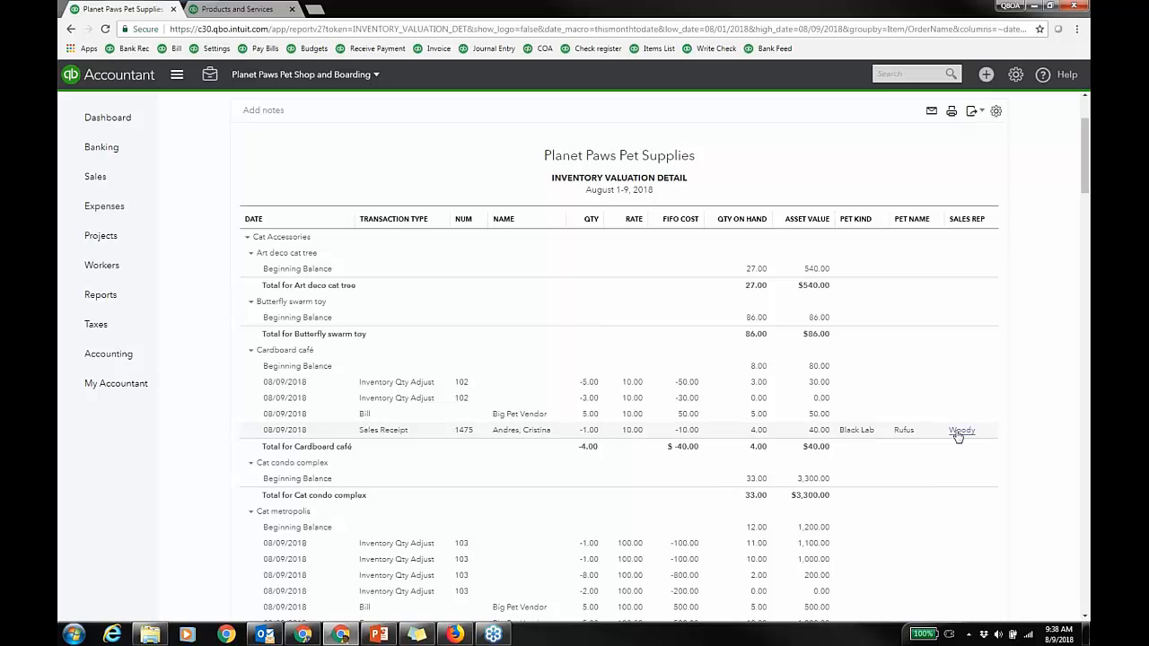
left_click(958, 432)
scroll(956, 430, "up", 2)
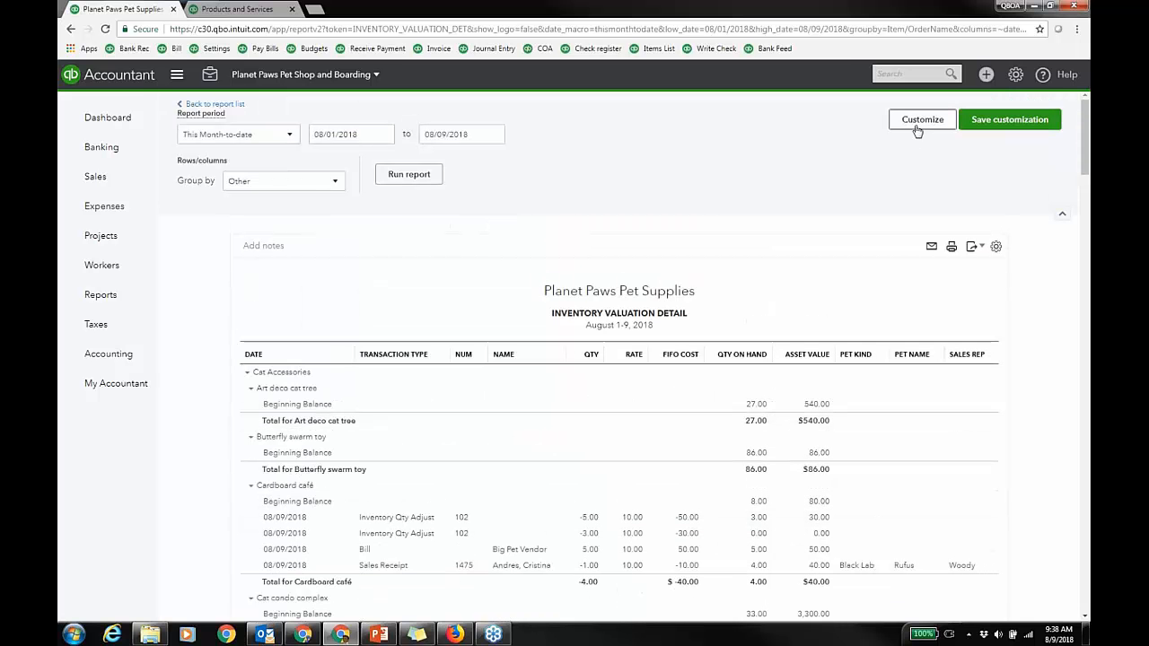
Step: Review the report's grouping and Customize filter options, then go back to the report list
left_click(329, 182)
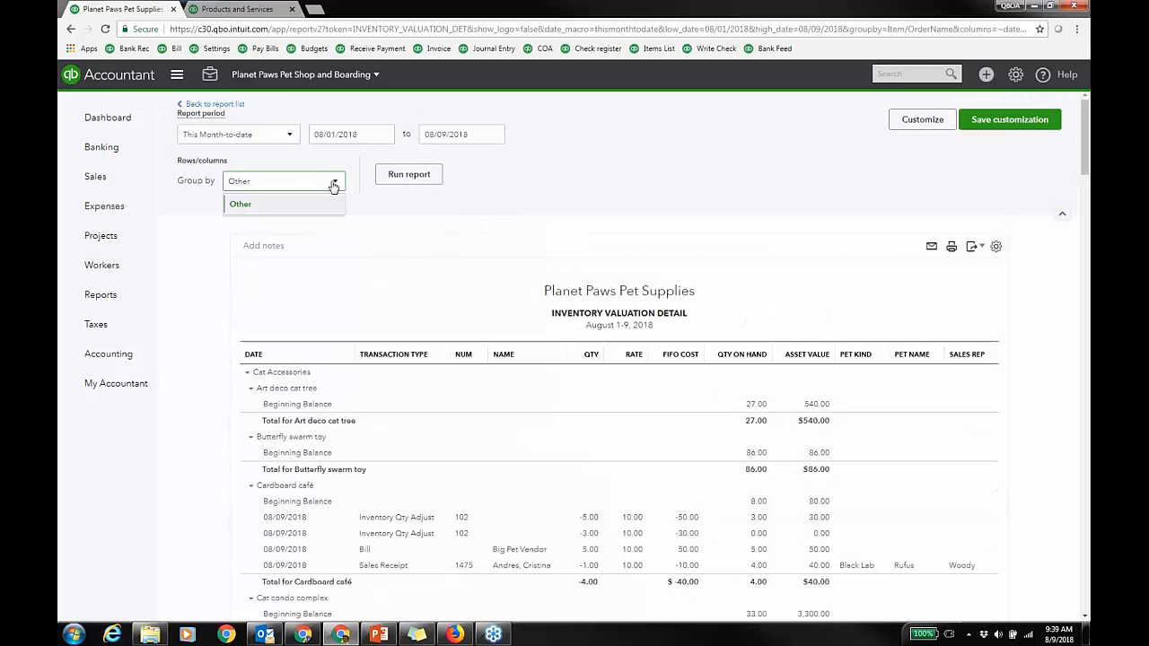
left_click(922, 120)
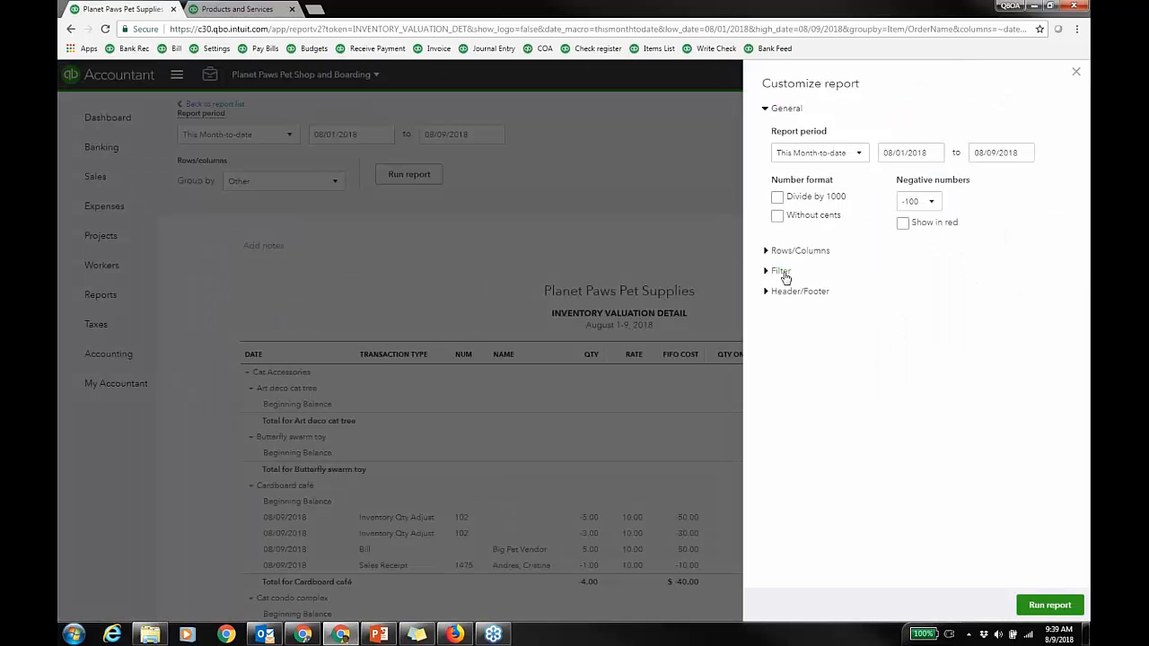
left_click(783, 271)
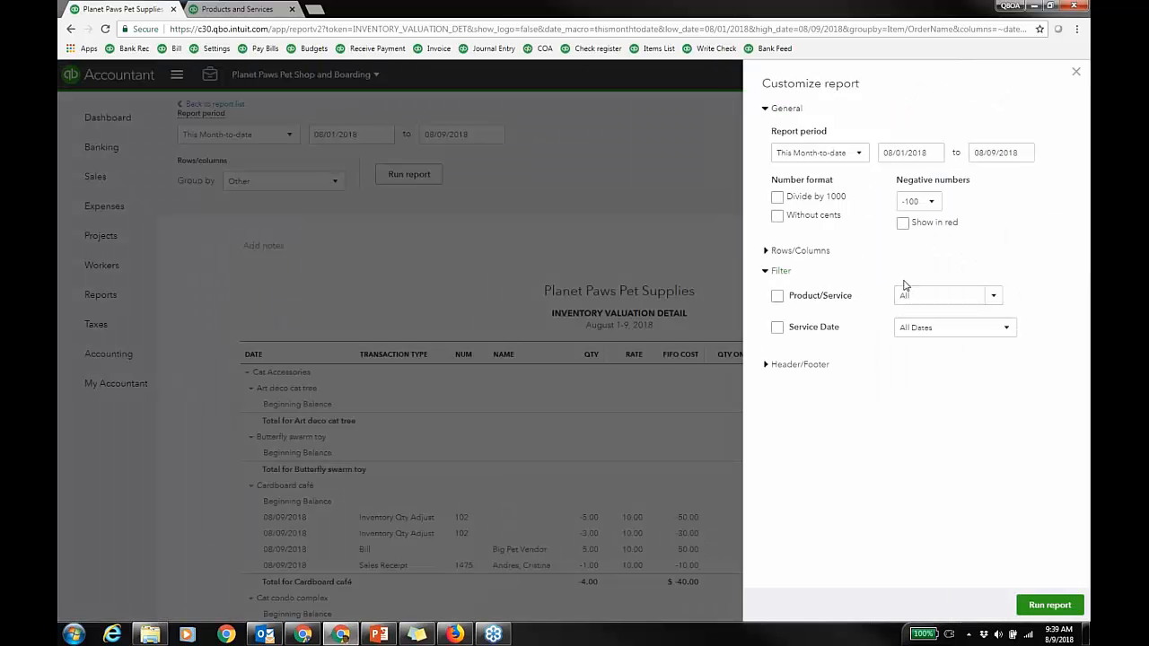
left_click(1075, 72)
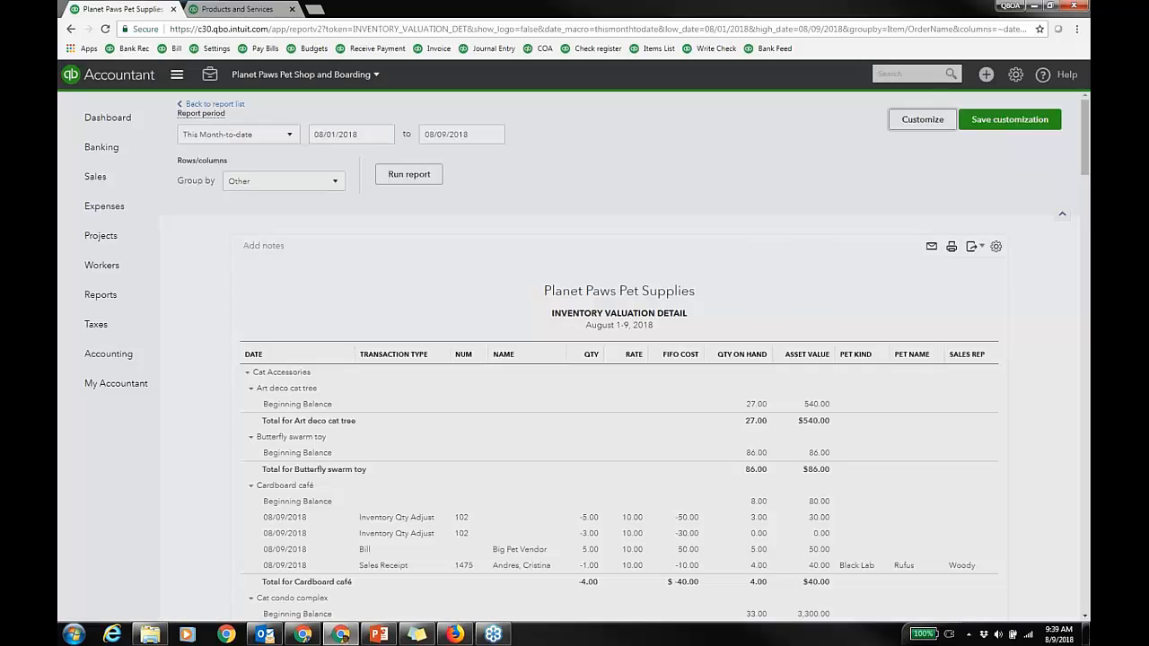
scroll(983, 462, "down", 1)
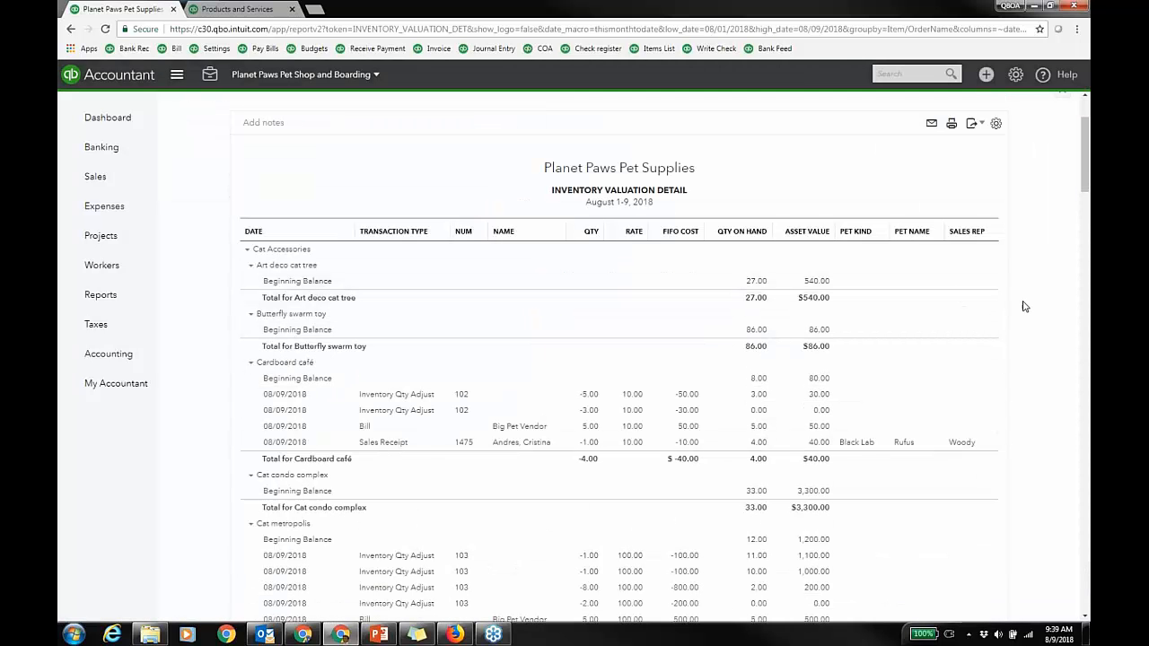
scroll(1023, 305, "up", 1)
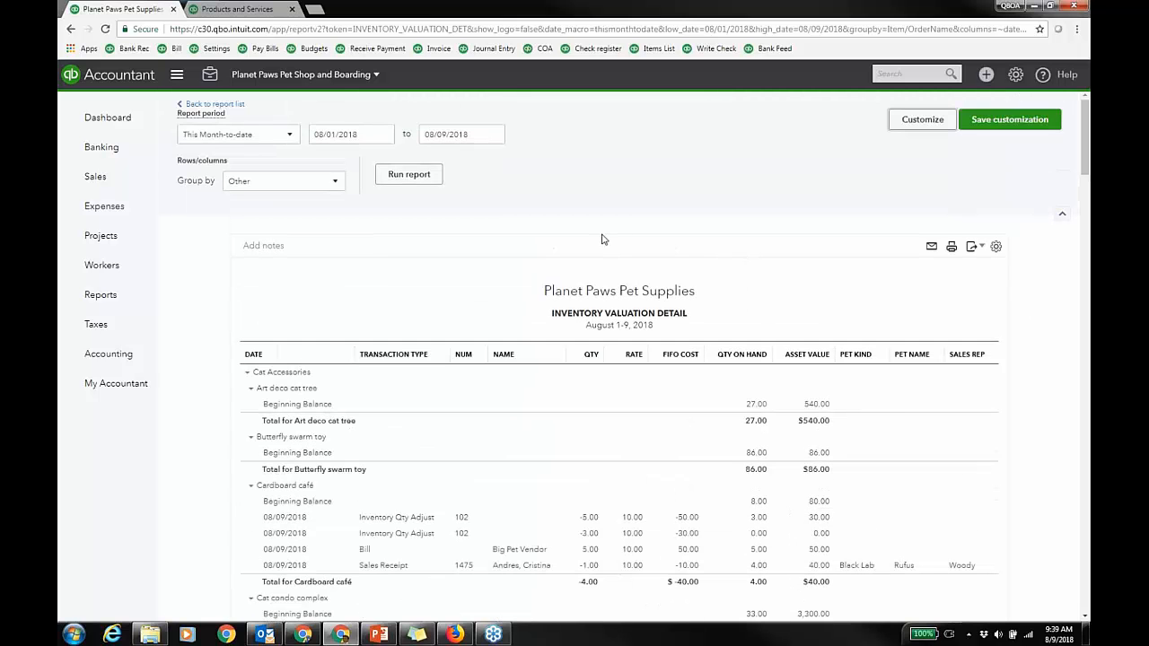
left_click(246, 107)
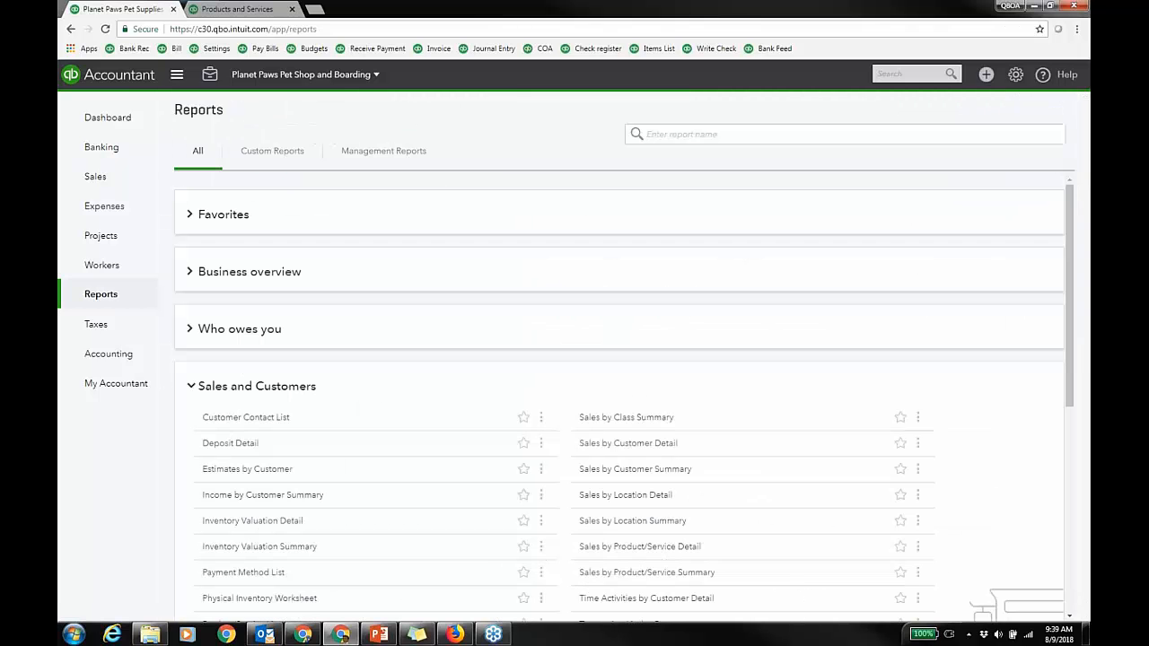
Step: Open Sales by Customer Detail for August 1-9, 2018 and add Sales Rep, Pet Kind and Pet Name columns
scroll(443, 429, "down", 1)
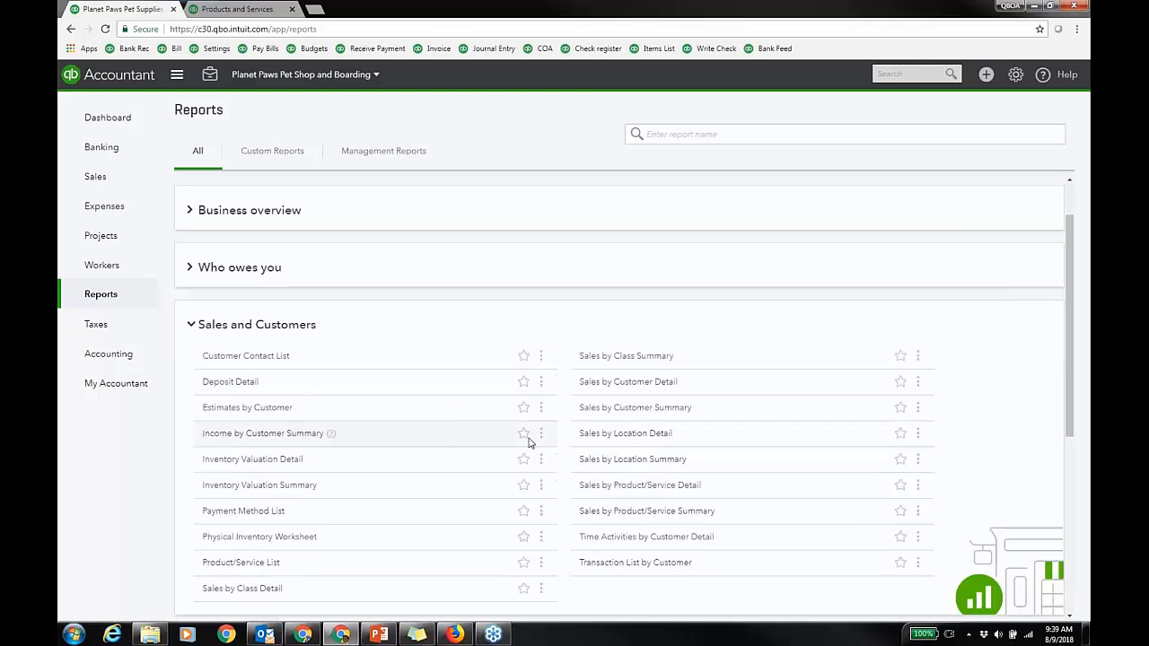
left_click(643, 386)
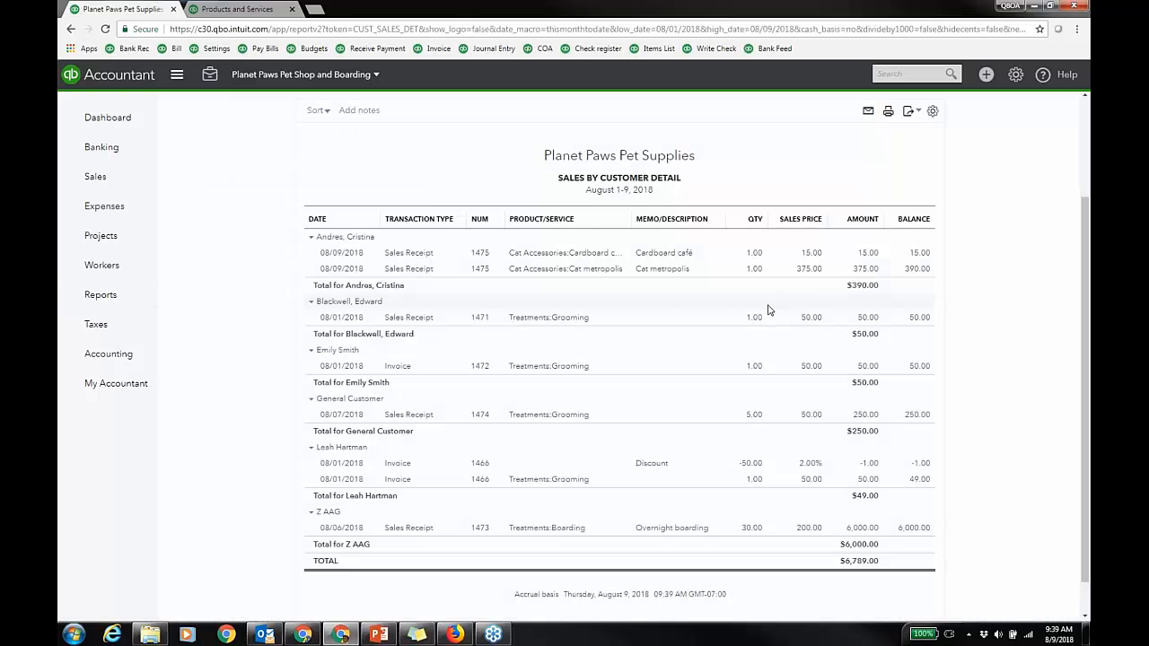
scroll(767, 310, "up", 1)
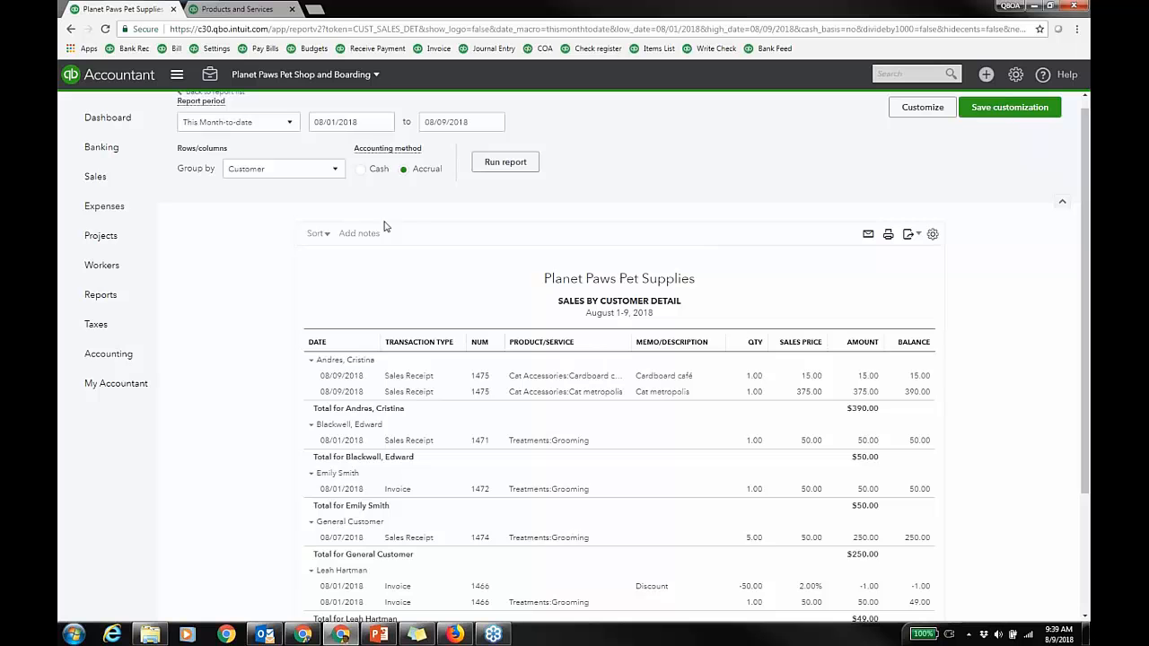
left_click(932, 236)
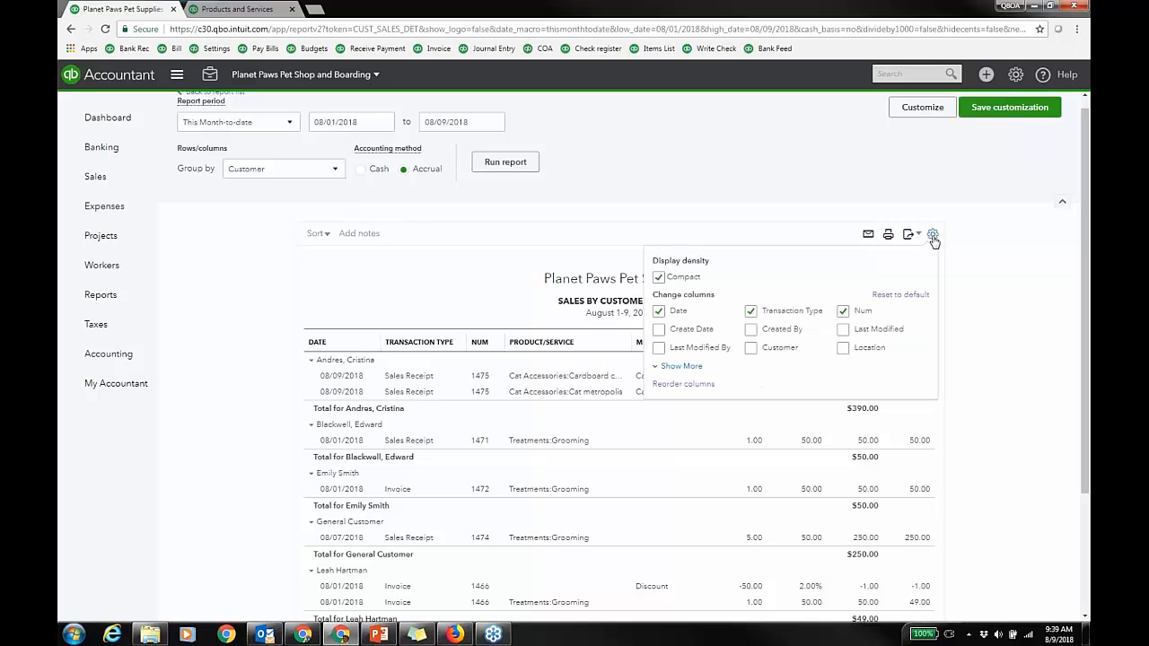
left_click(681, 366)
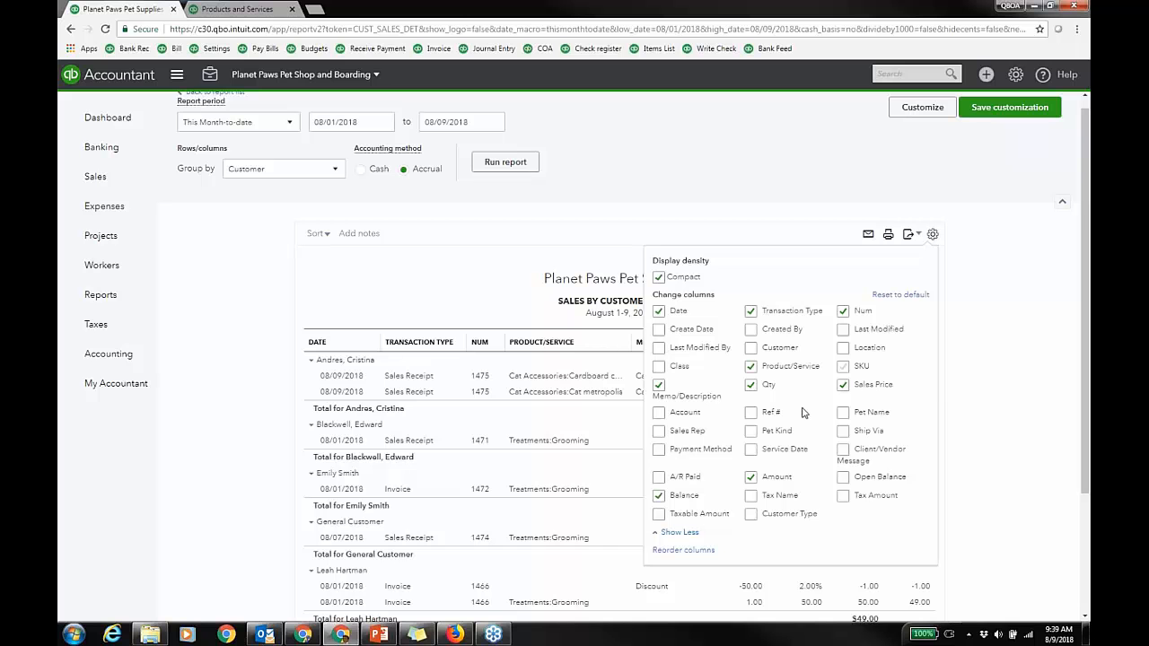
left_click(658, 430)
left_click(752, 431)
left_click(843, 412)
left_click(1001, 299)
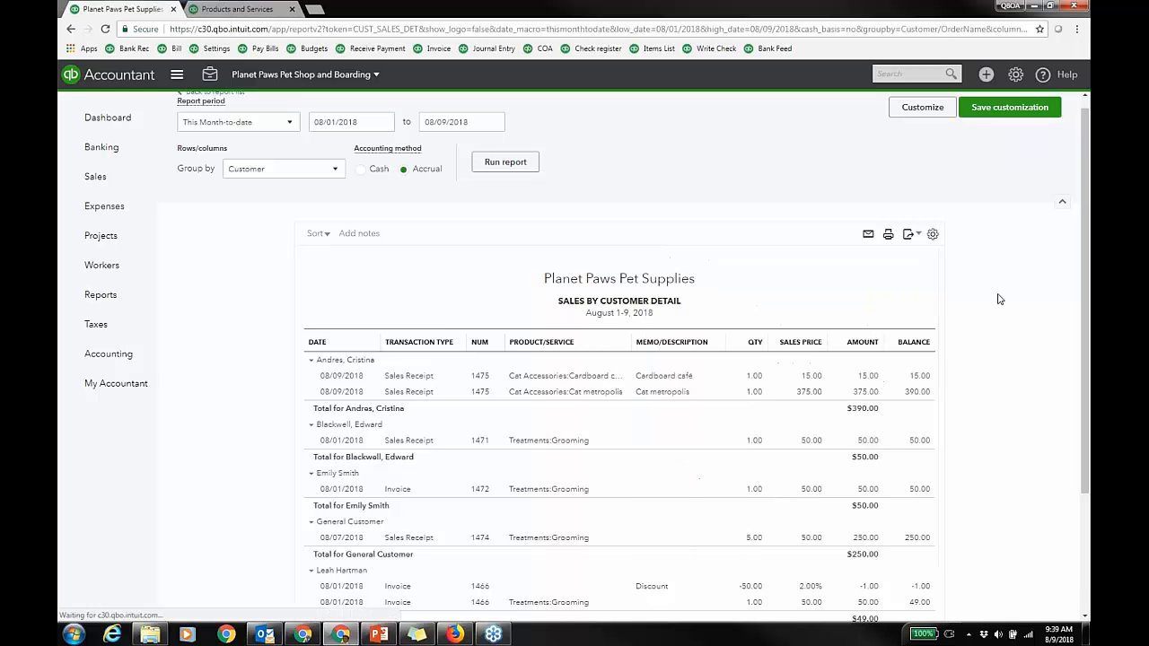
Step: Group Sales by Customer Detail by Sales Rep and rerun it, totalling $6,789.00
left_click(326, 183)
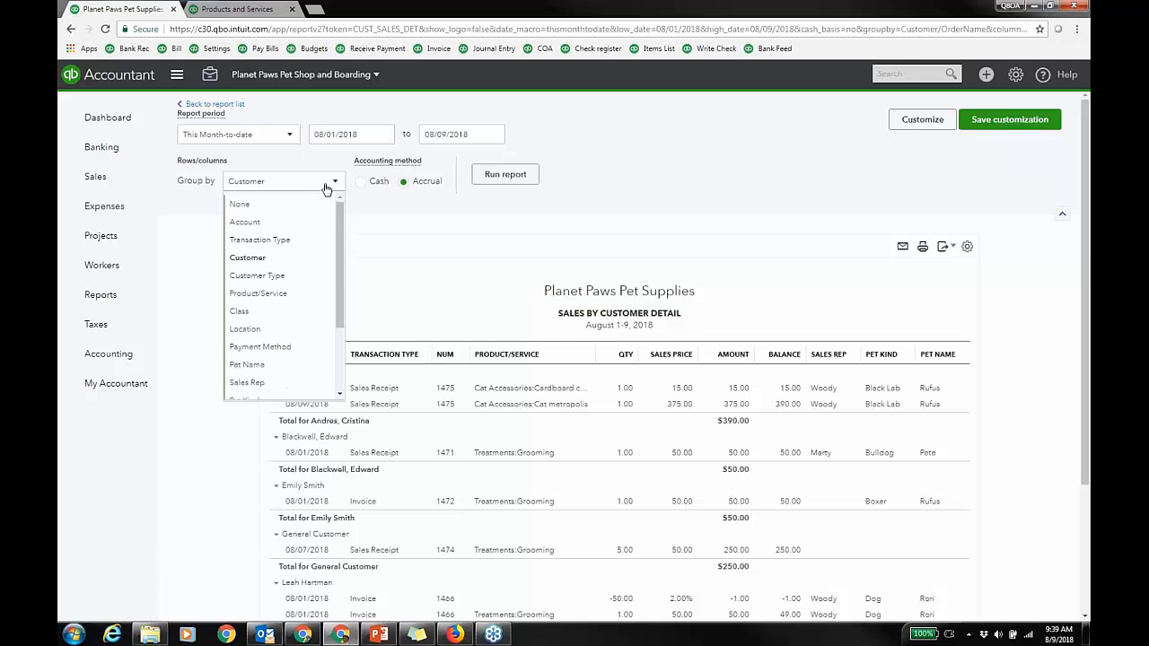
left_click(255, 380)
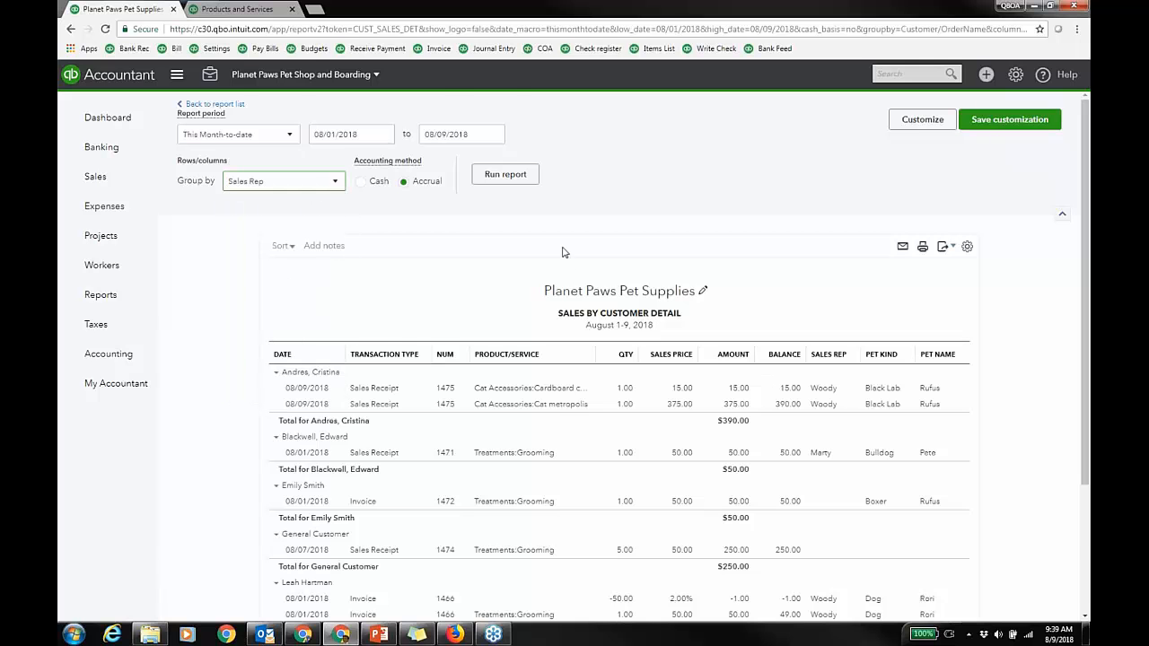
left_click(506, 174)
scroll(700, 186, "down", 1)
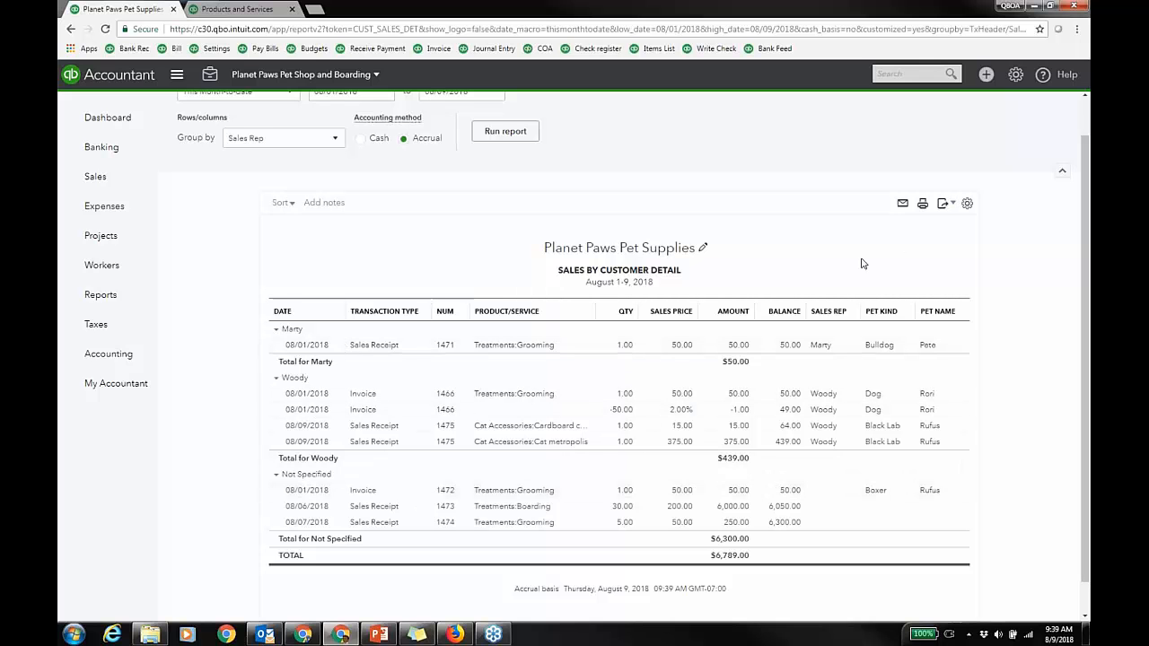
scroll(863, 263, "up", 1)
scroll(633, 350, "up", 1)
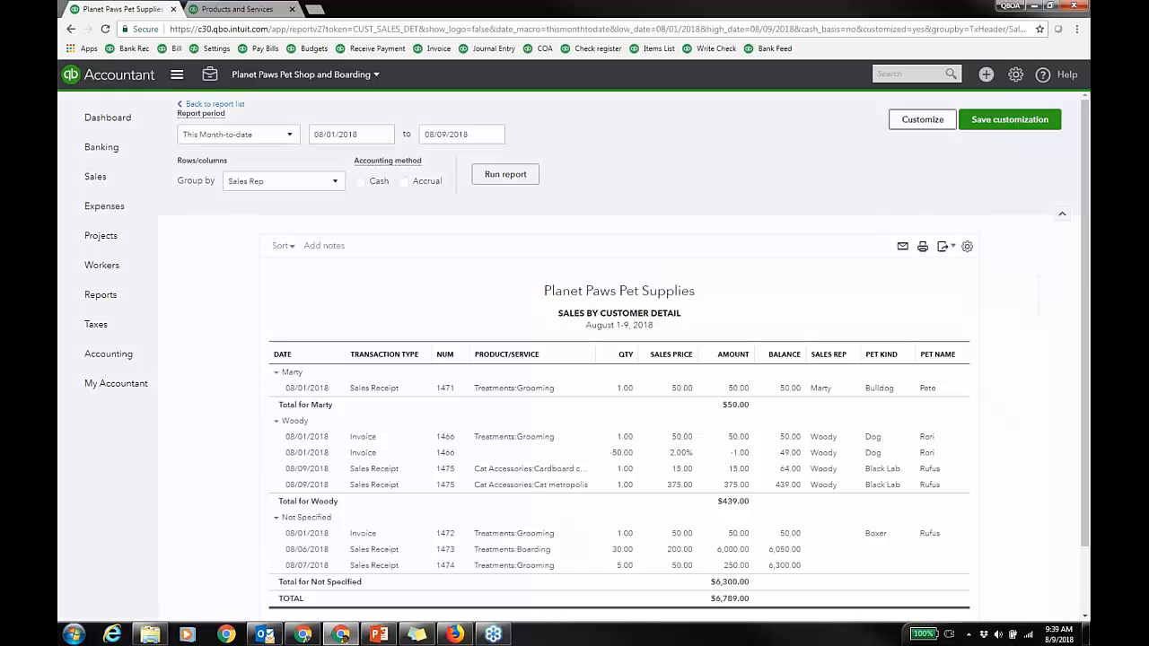
Step: Review the Customize filter options, close without changes, and return to the report list
left_click(921, 119)
left_click(779, 316)
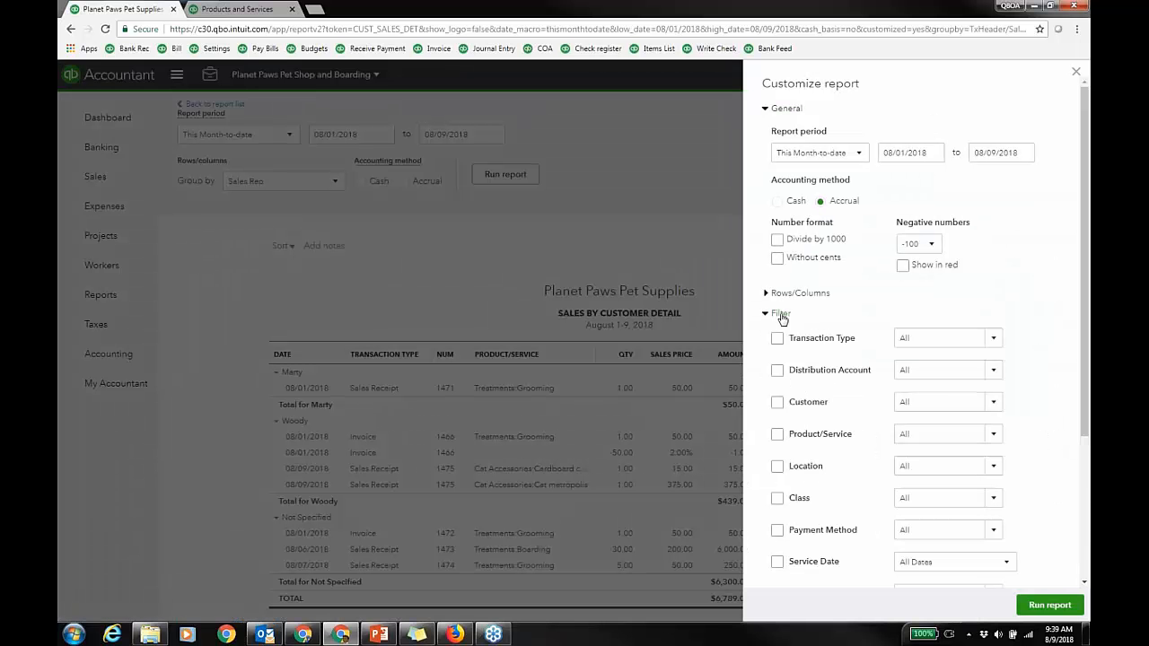
scroll(806, 520, "down", 3)
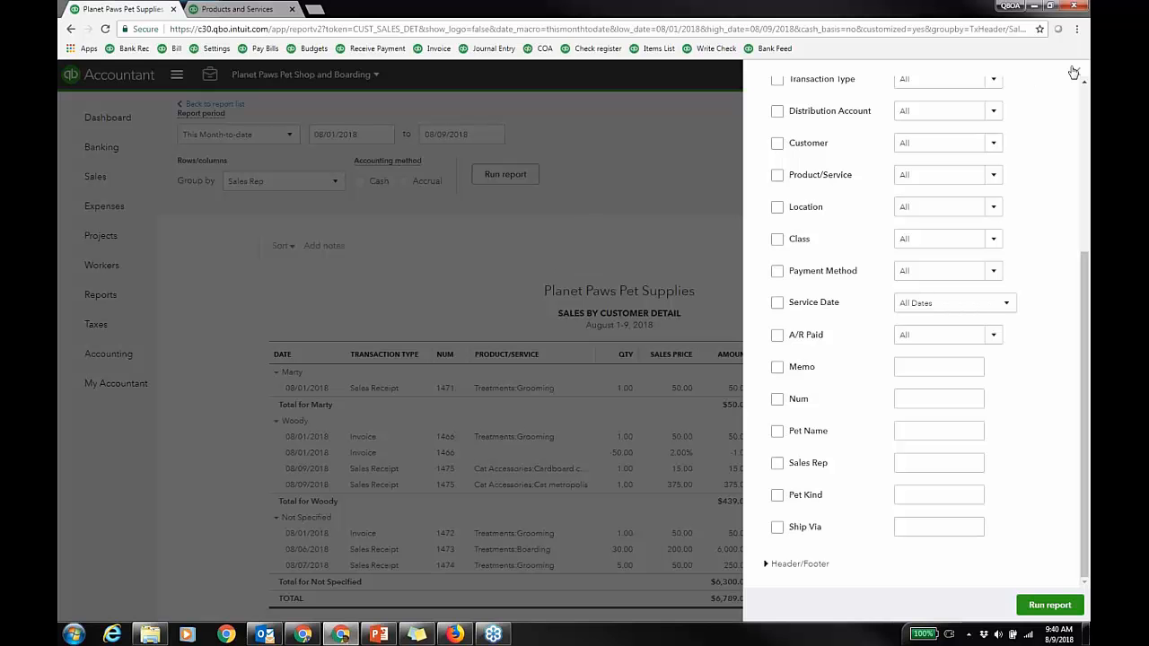
left_click(438, 355)
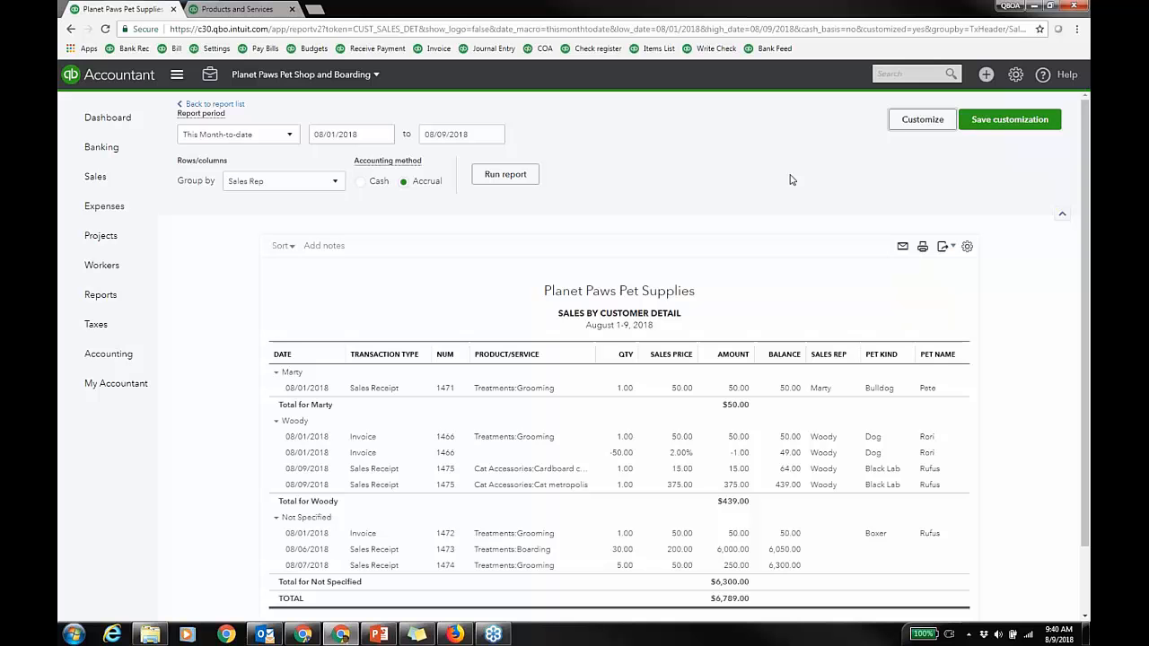
left_click(217, 106)
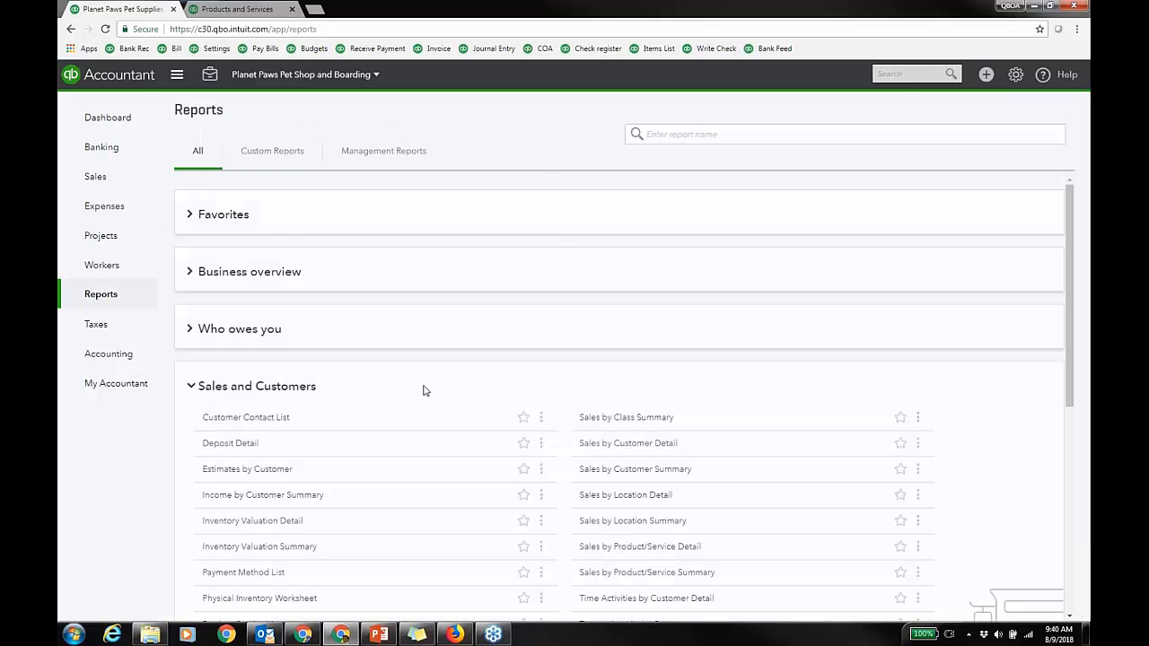
Step: Open the Inventory Valuation Summary report as of August 9, 2018, with Cat Accessories at 131,066.00
scroll(419, 405, "down", 1)
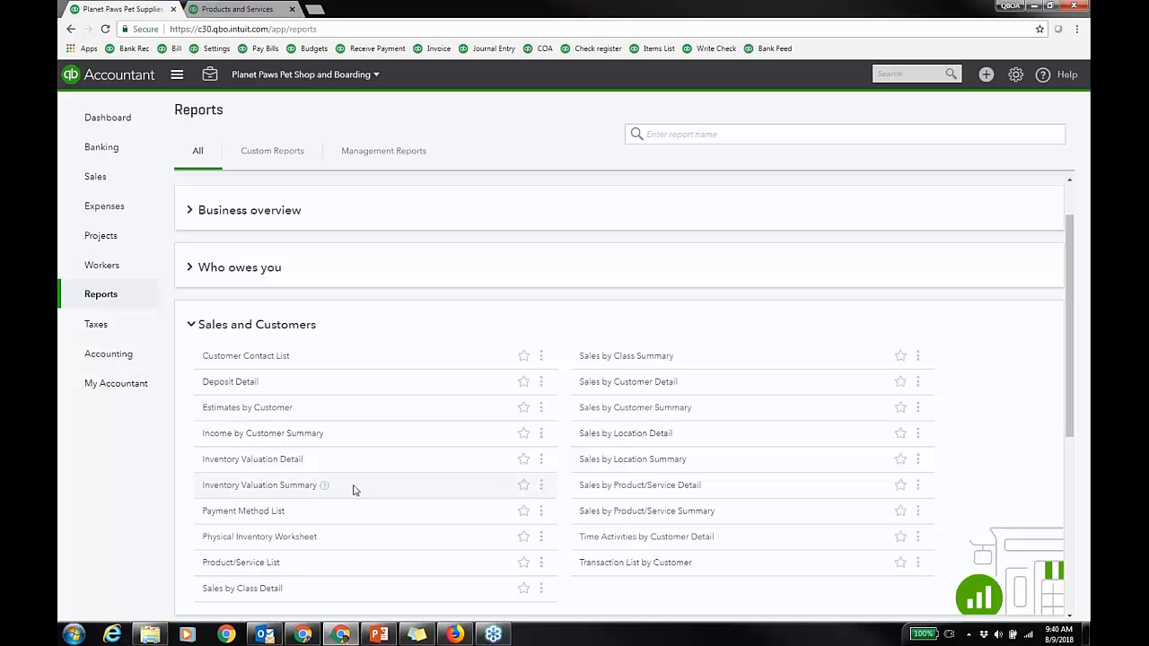
left_click(296, 485)
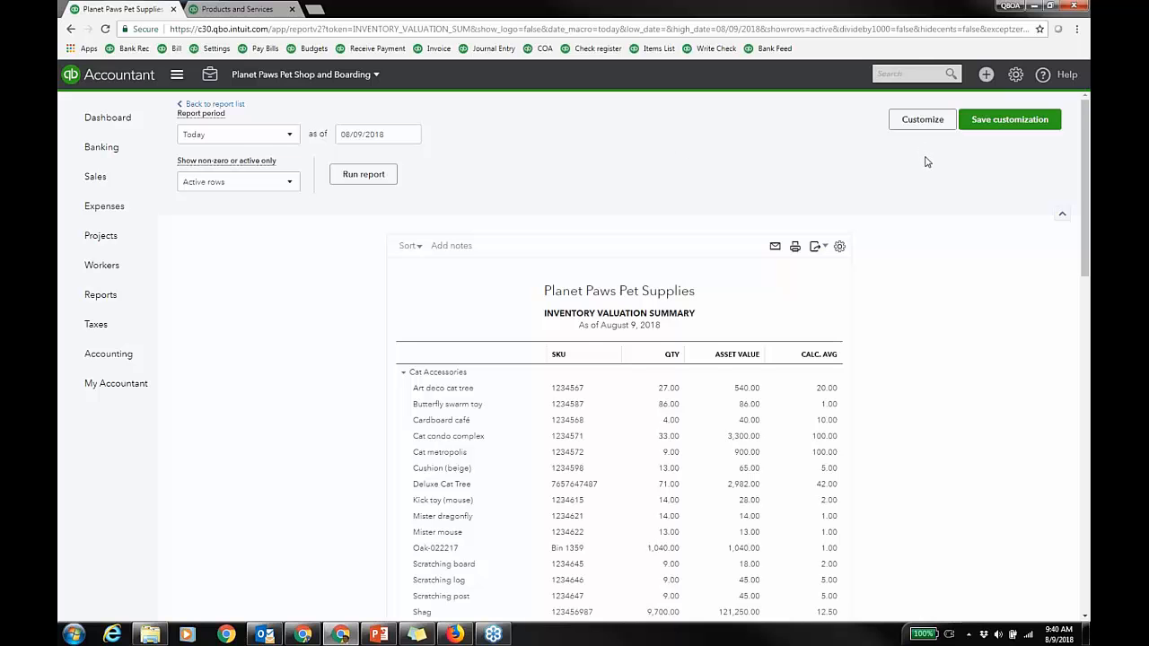
scroll(978, 327, "down", 1)
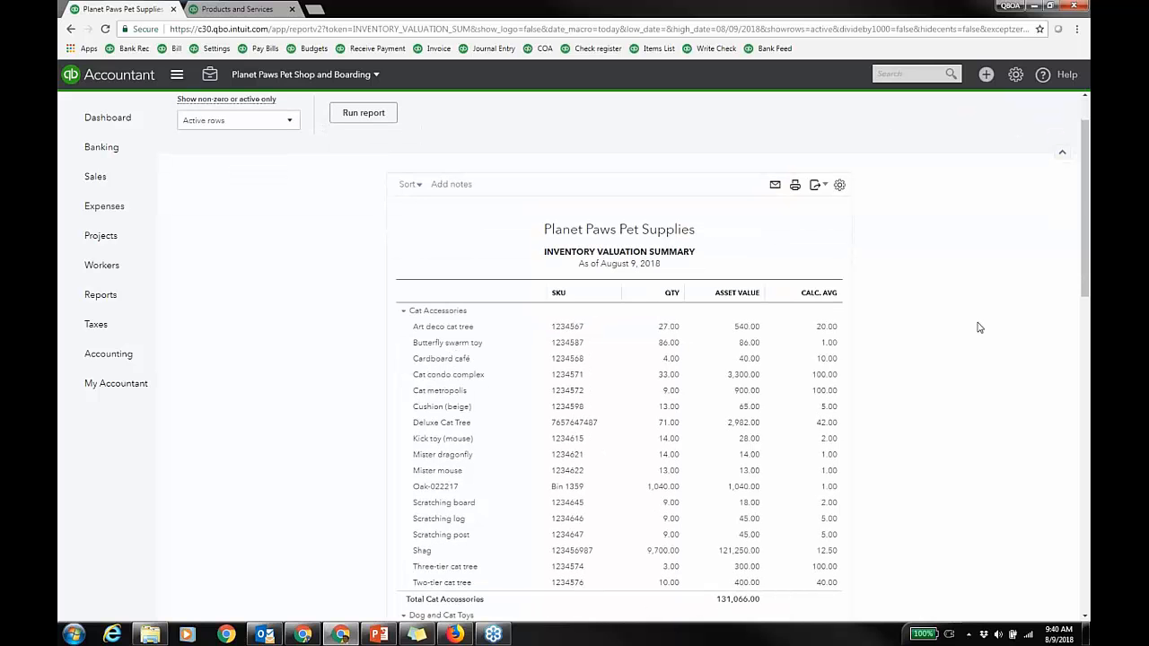
scroll(974, 316, "up", 1)
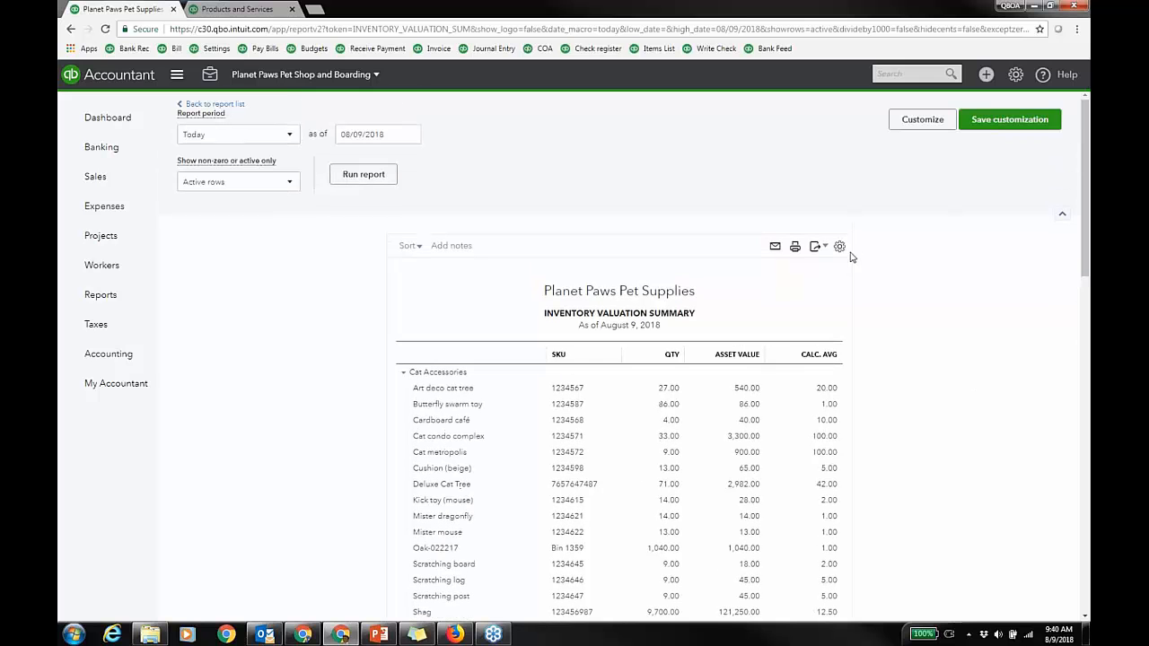
Step: Check the report's display density setting, scroll through the report, and return to the report list
left_click(839, 246)
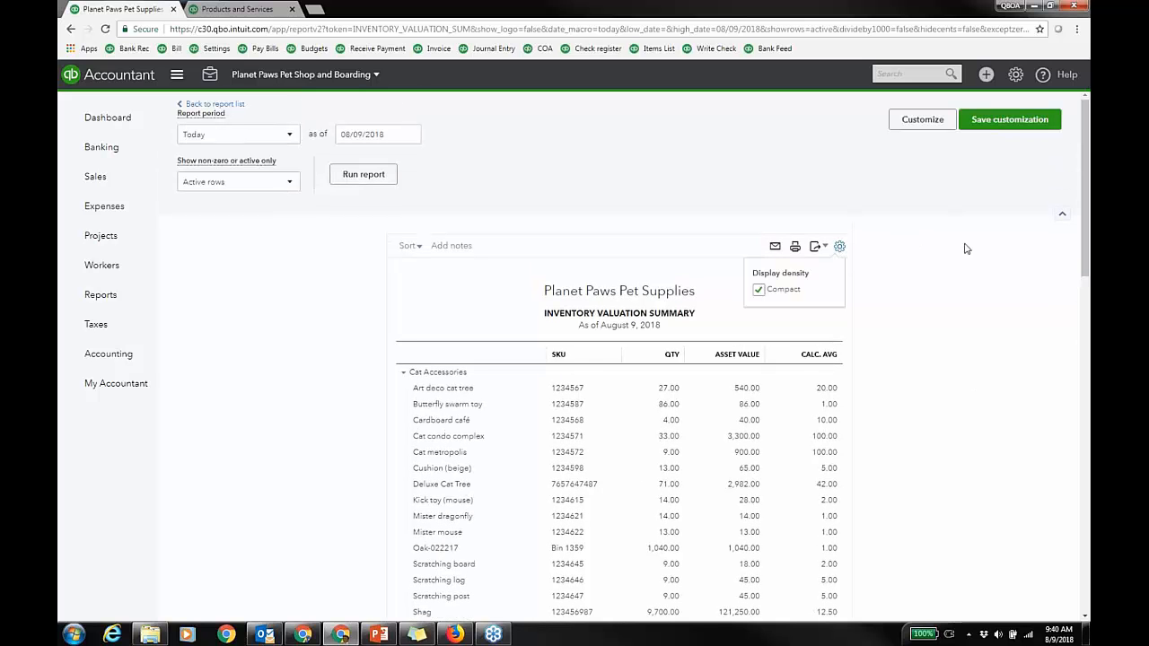
left_click(978, 321)
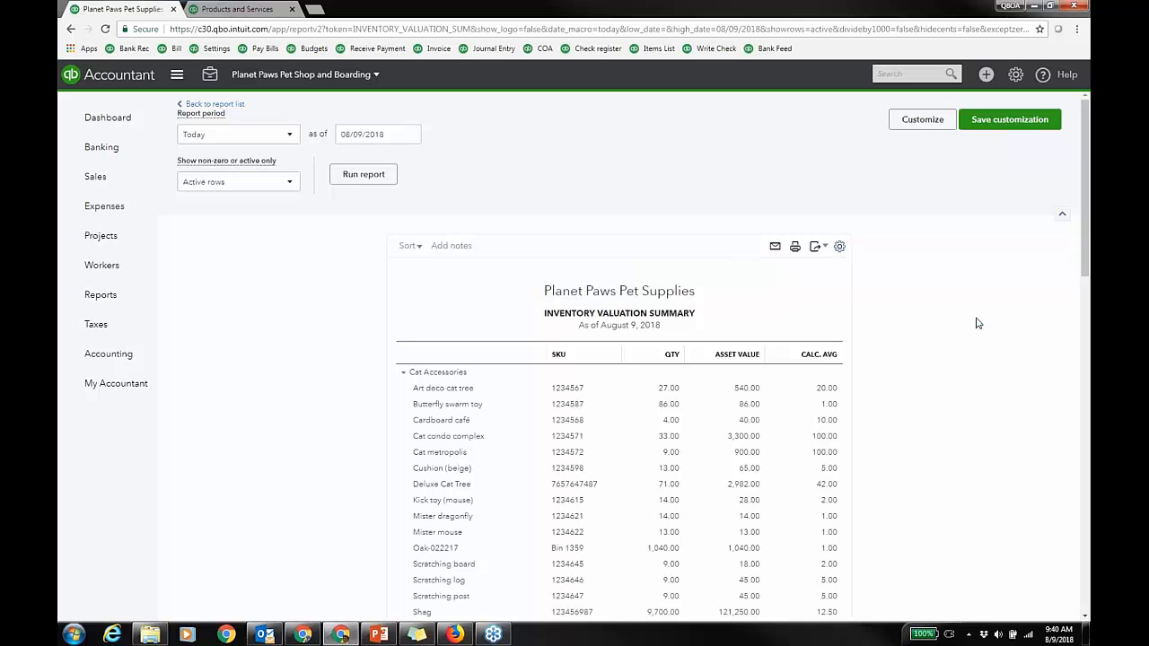
scroll(978, 324, "down", 1)
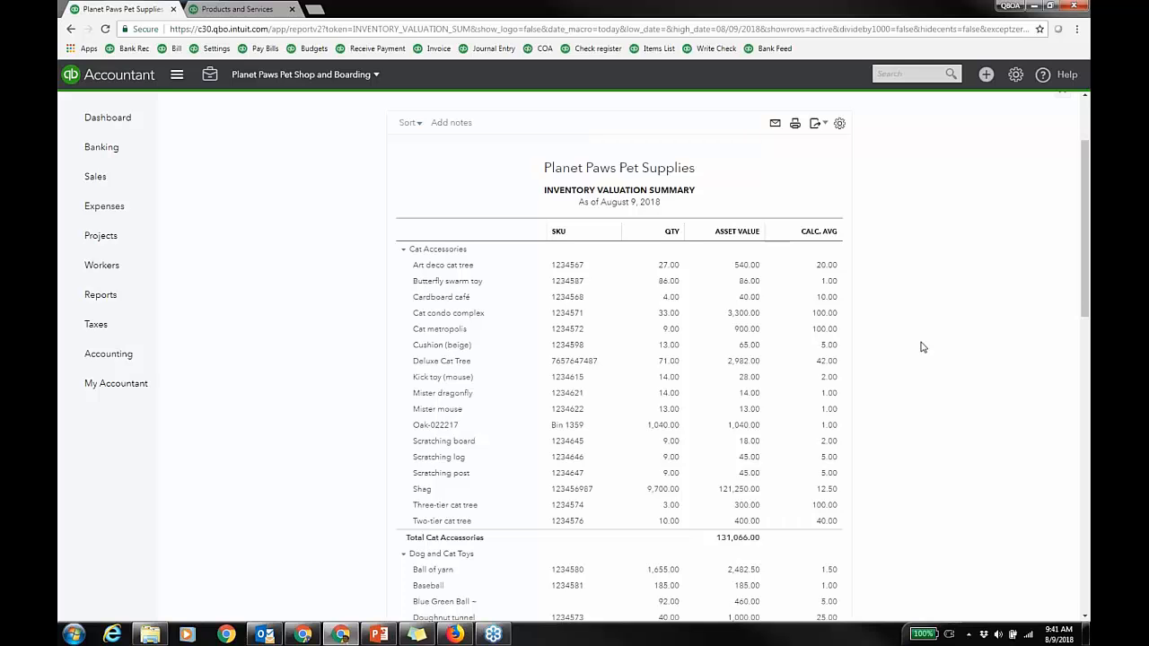
scroll(925, 347, "down", 1)
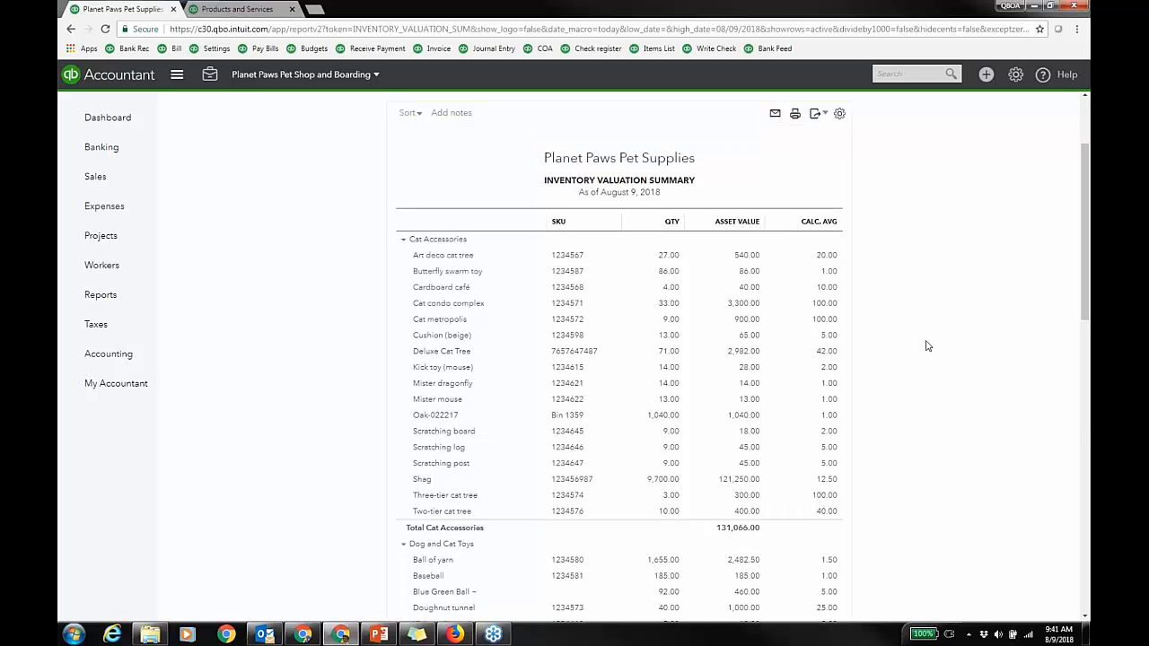
scroll(927, 345, "down", 6)
scroll(928, 350, "up", 7)
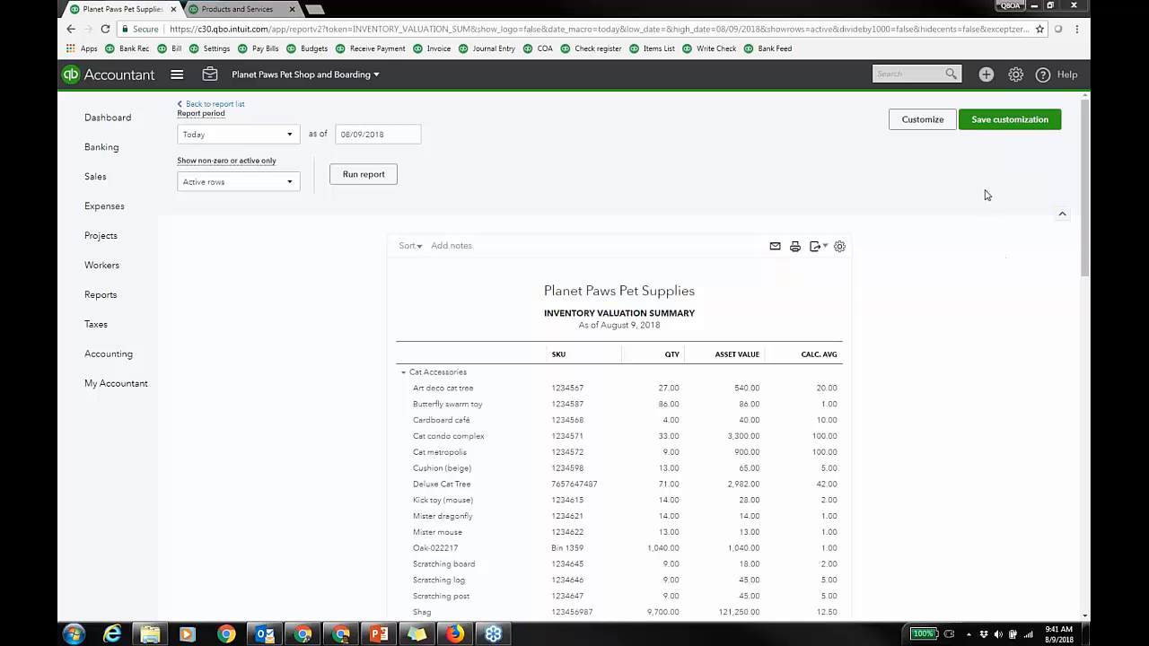
left_click(224, 104)
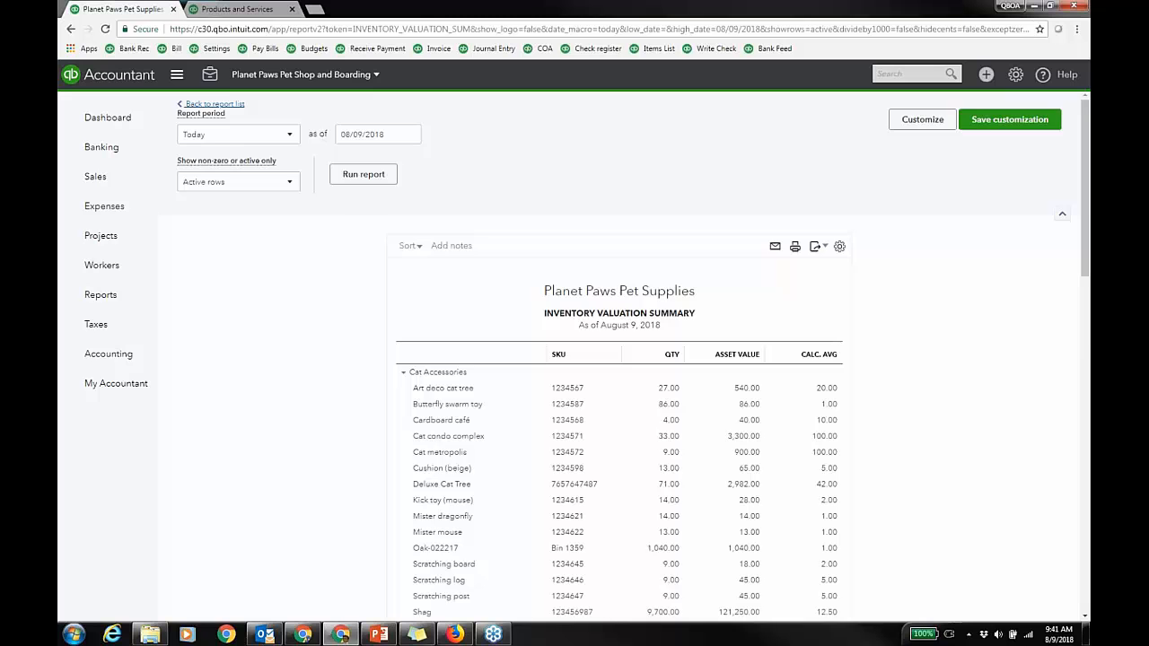
left_click(191, 385)
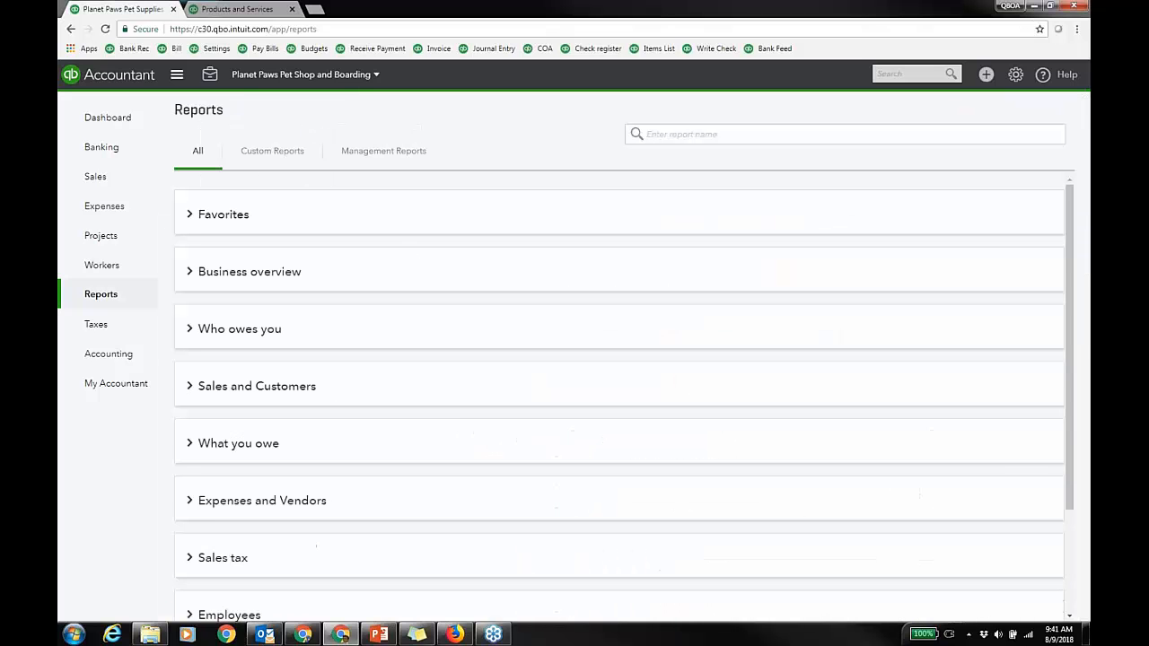
scroll(359, 350, "down", 1)
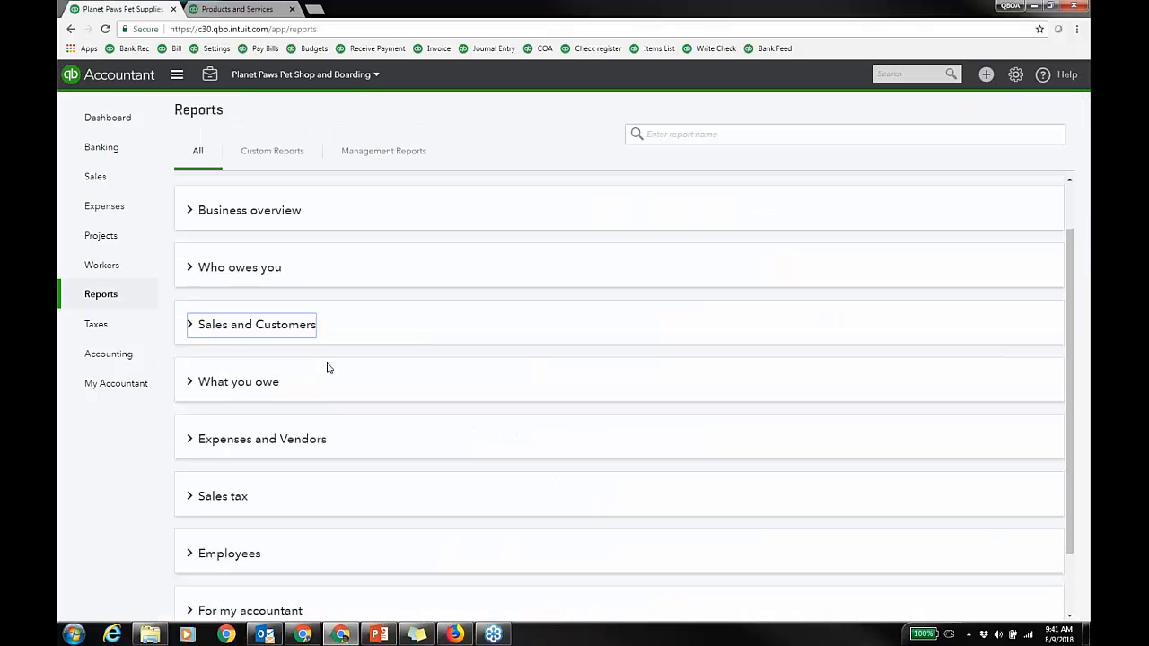
left_click(192, 381)
scroll(507, 366, "down", 2)
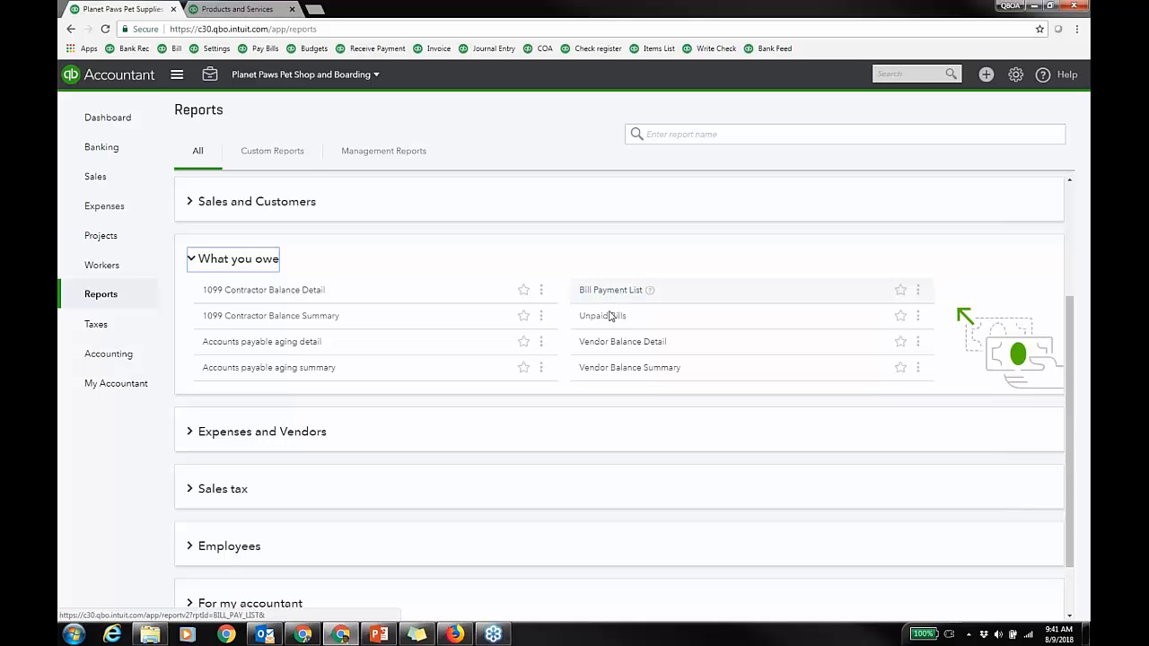
left_click(192, 260)
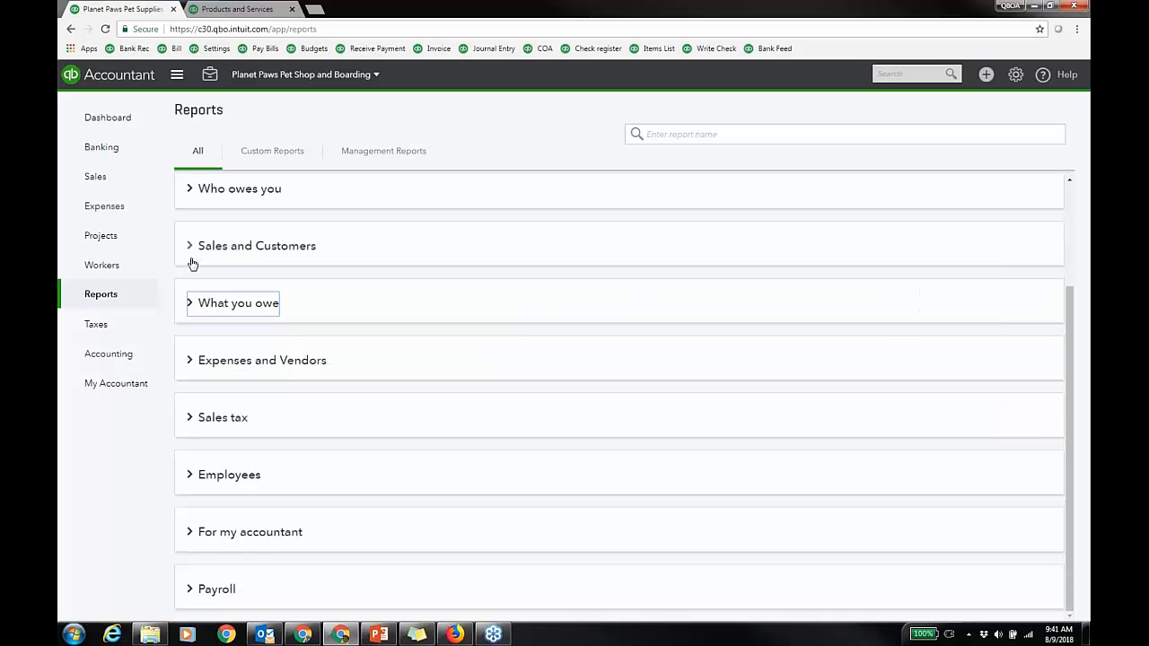
left_click(189, 360)
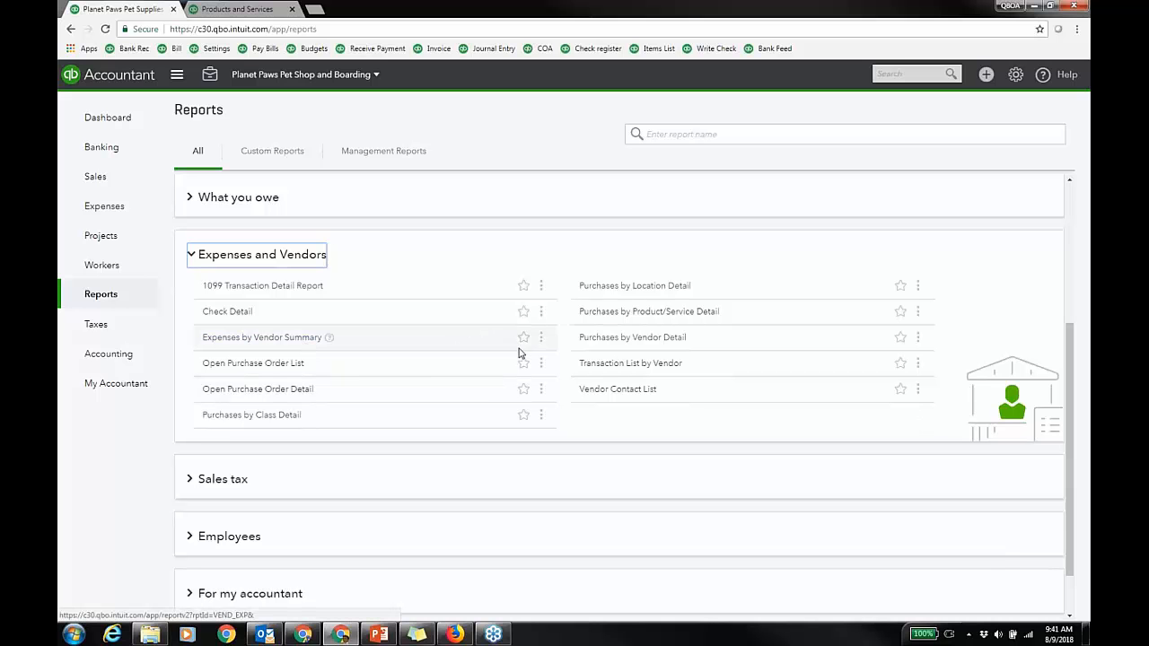
left_click(644, 368)
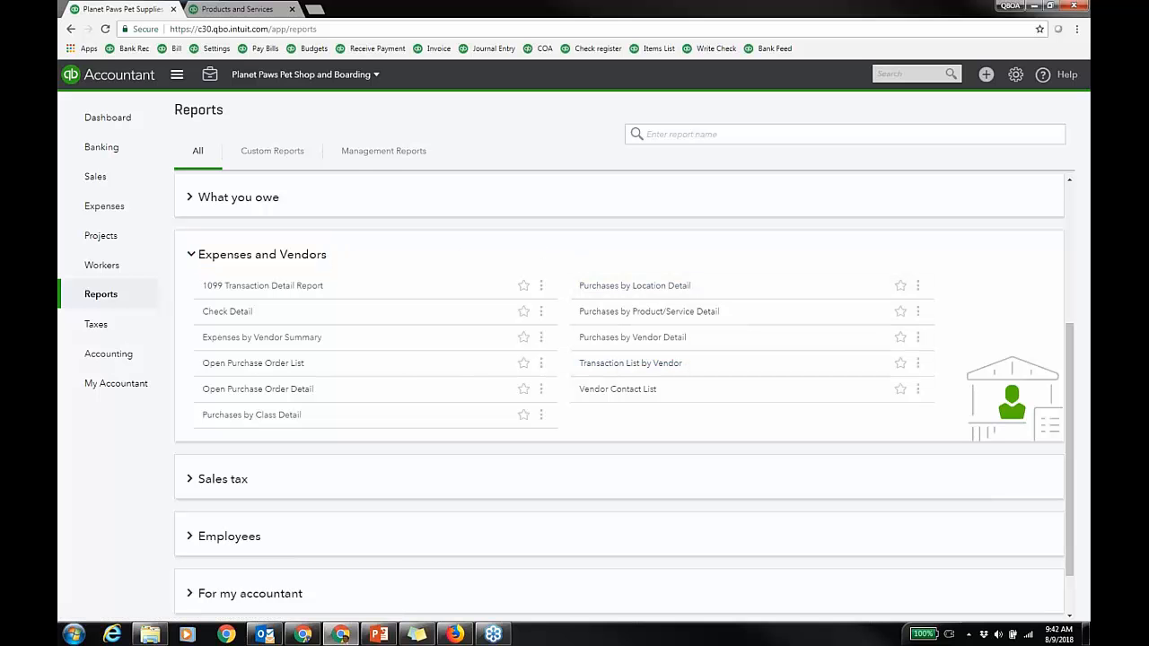
left_click(193, 255)
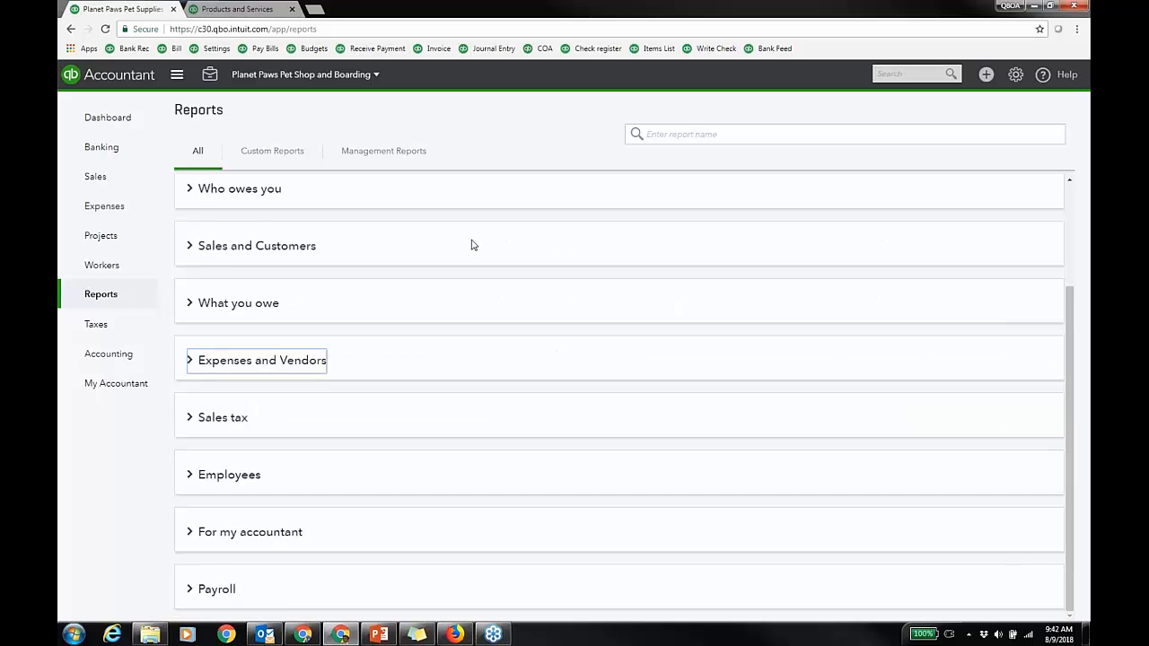
scroll(545, 341, "up", 2)
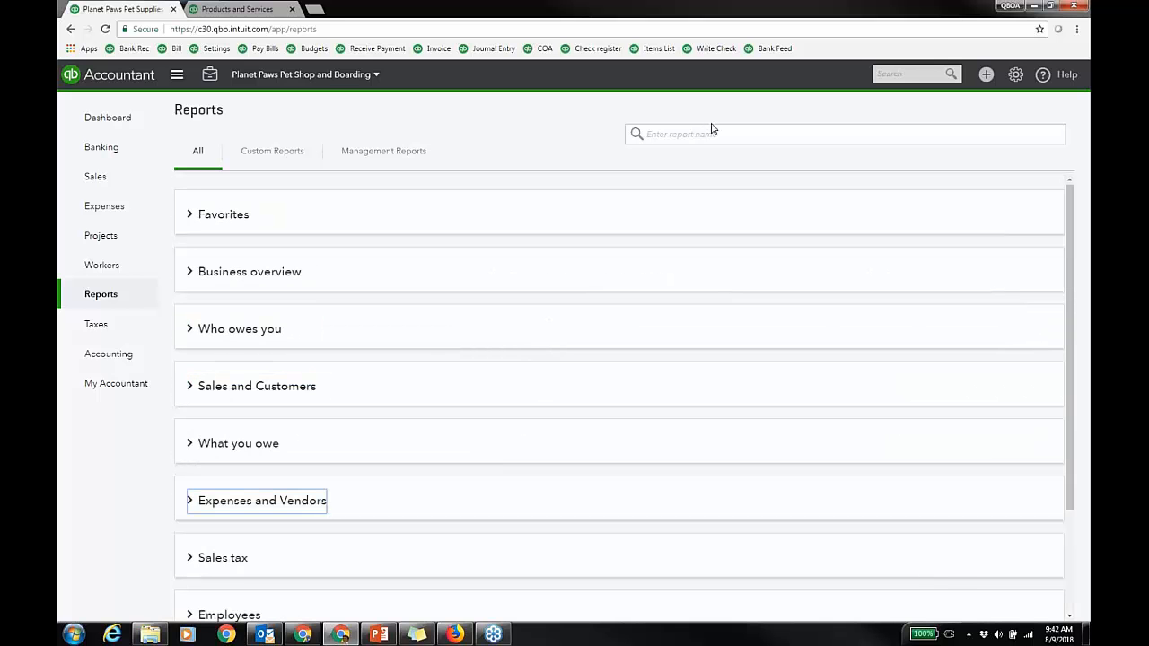
Step: Open Recurring Transactions from the gear menu, start a new template, then cancel the transaction type prompt
left_click(1015, 76)
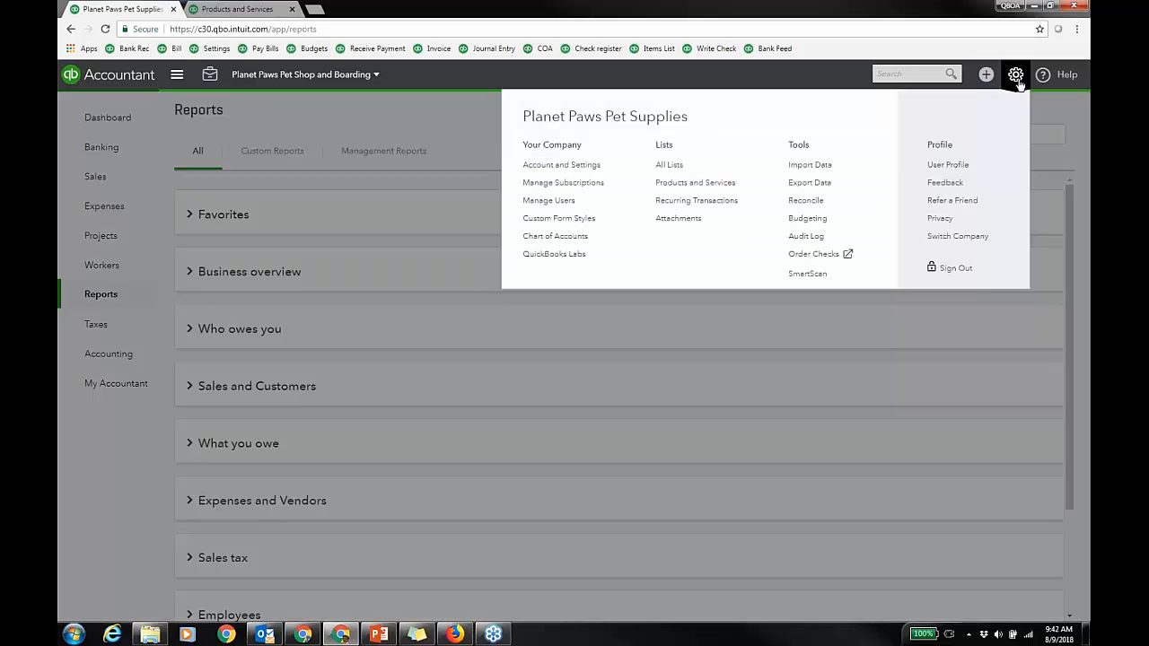
left_click(697, 200)
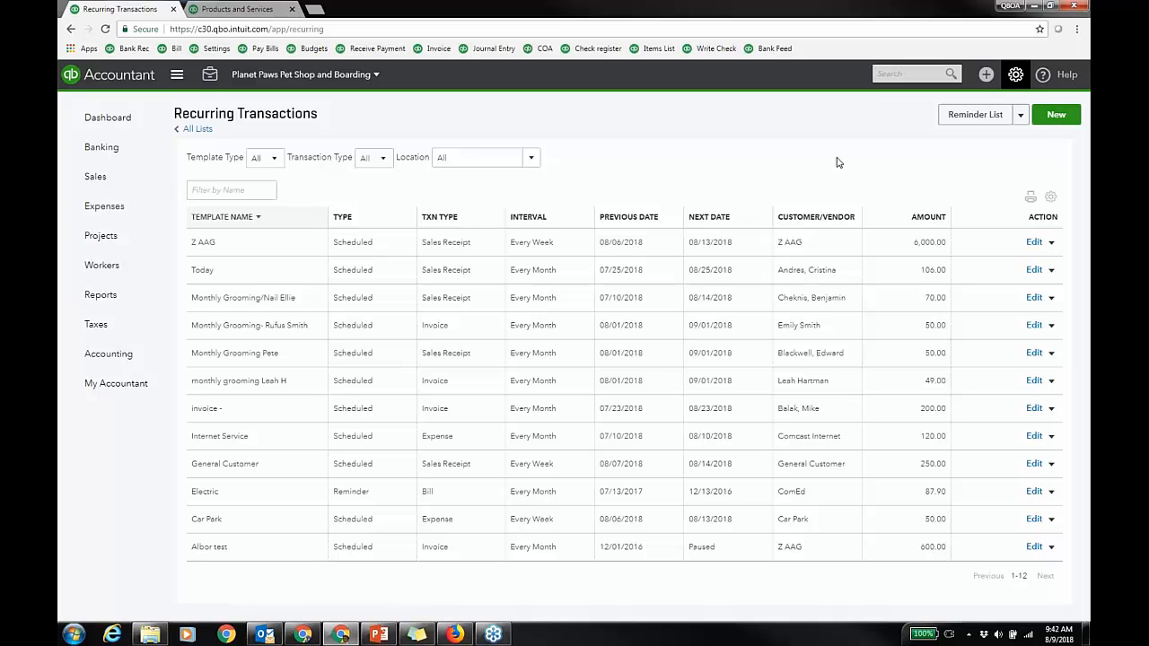
left_click(1056, 114)
left_click(515, 346)
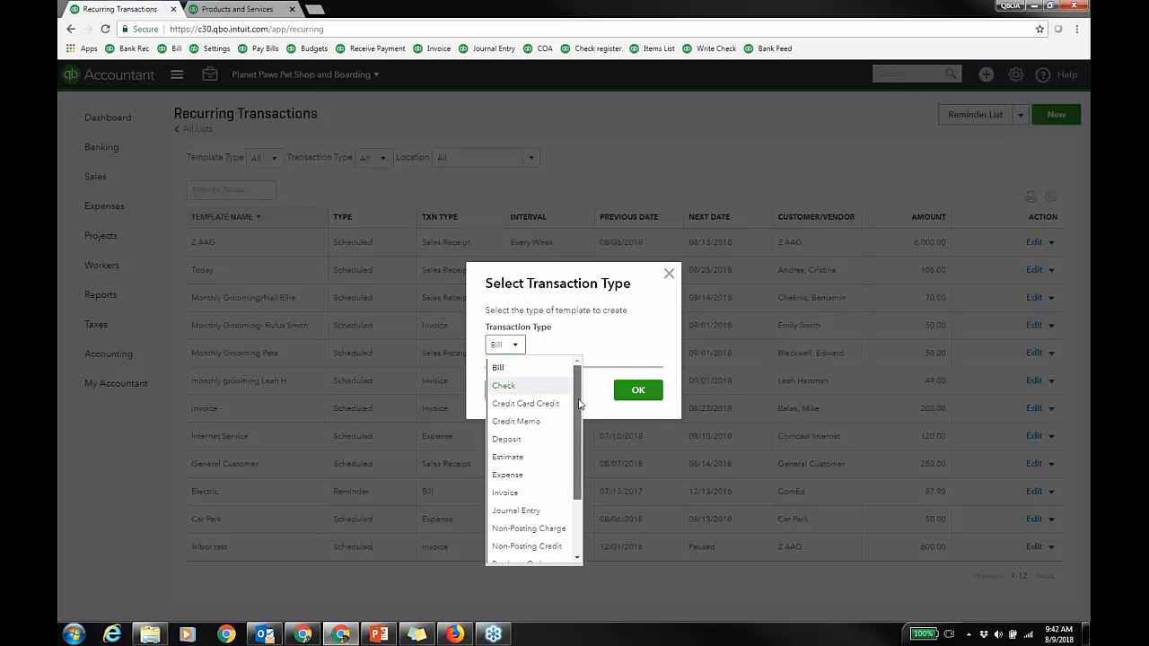
mouse_move(579, 404)
left_mouse_down()
mouse_move(585, 466)
mouse_move(588, 391)
left_mouse_up()
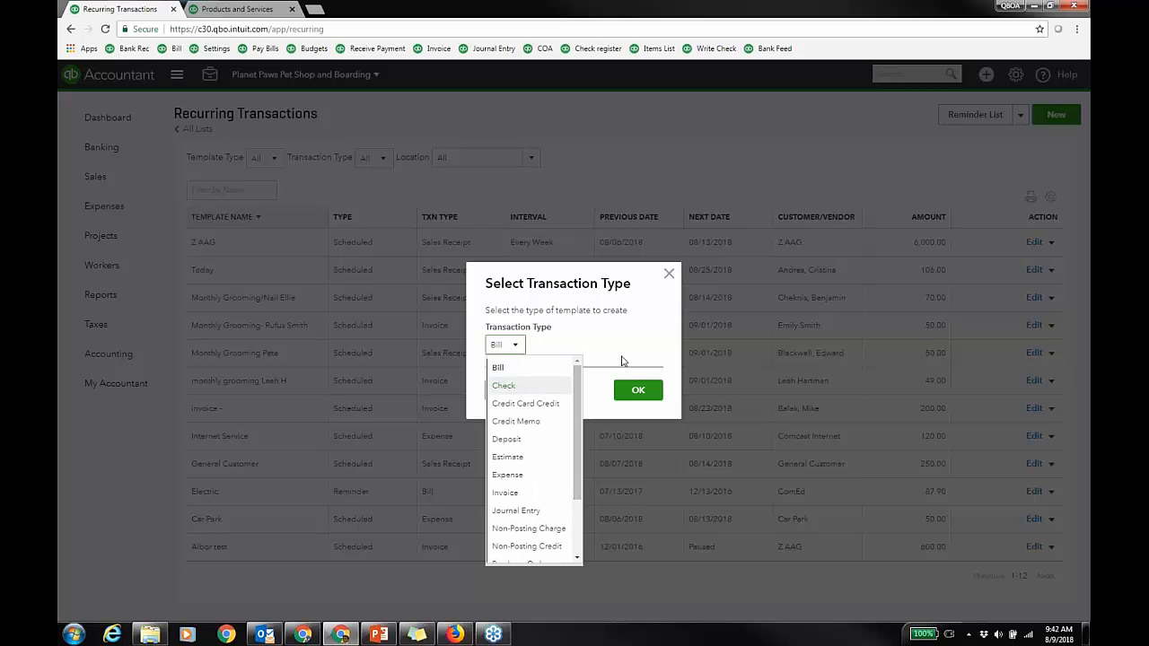
left_click(669, 276)
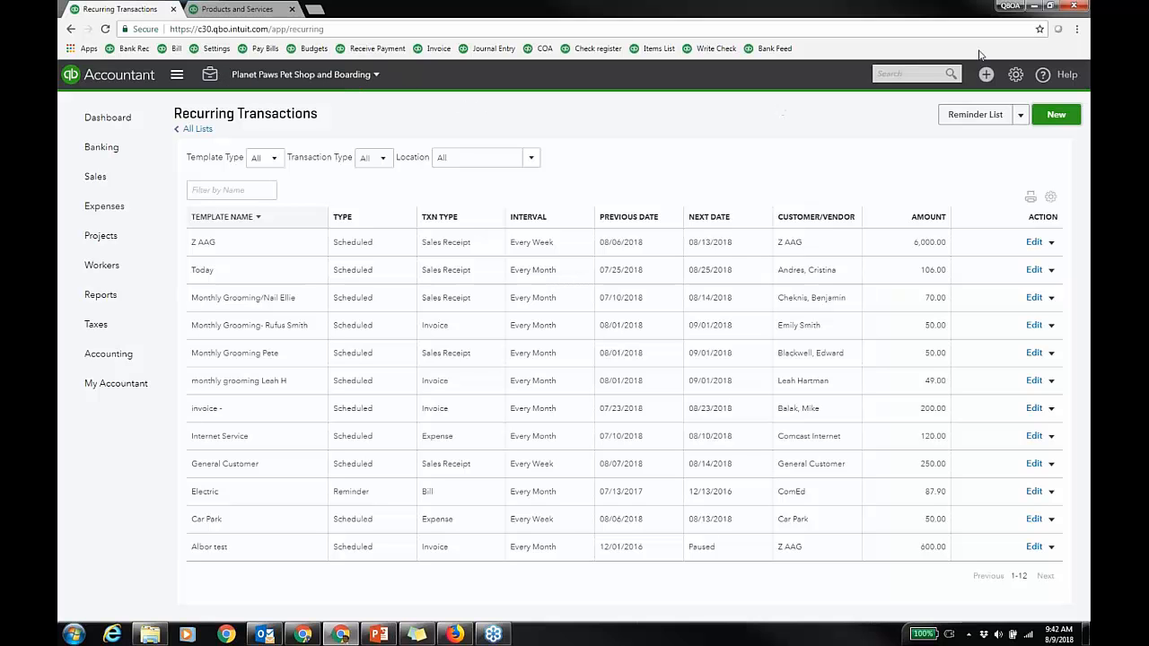
Step: Open QuickBooks Login in the Other QBOA Chrome profile, then open a Testing profile window
left_click(1009, 6)
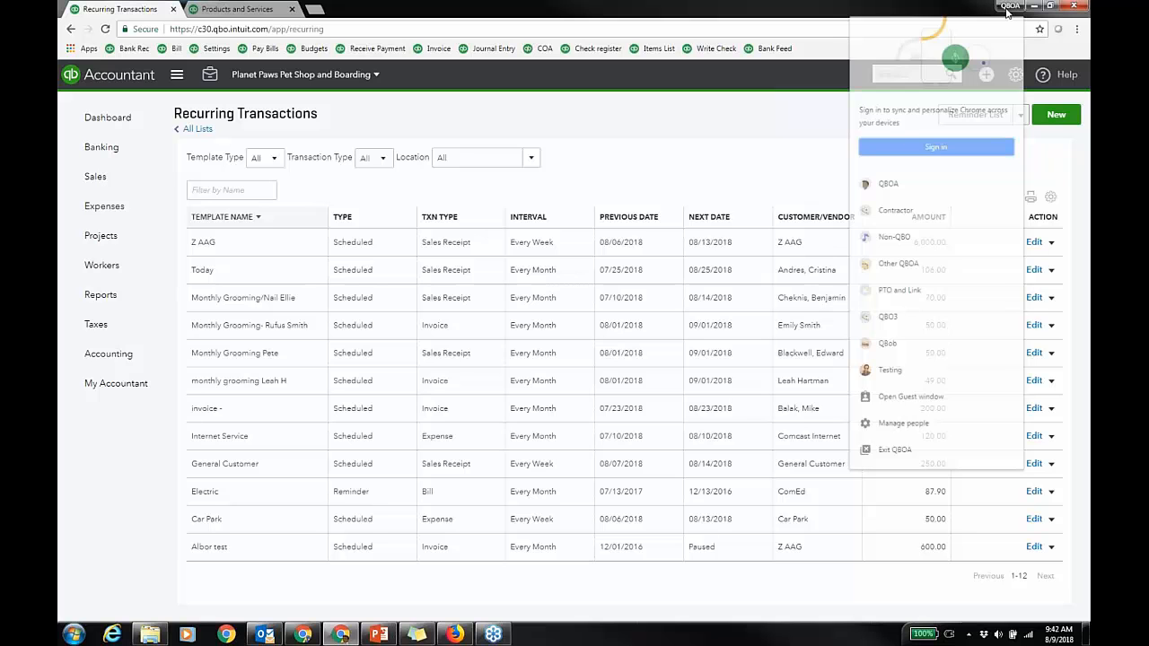
left_click(901, 264)
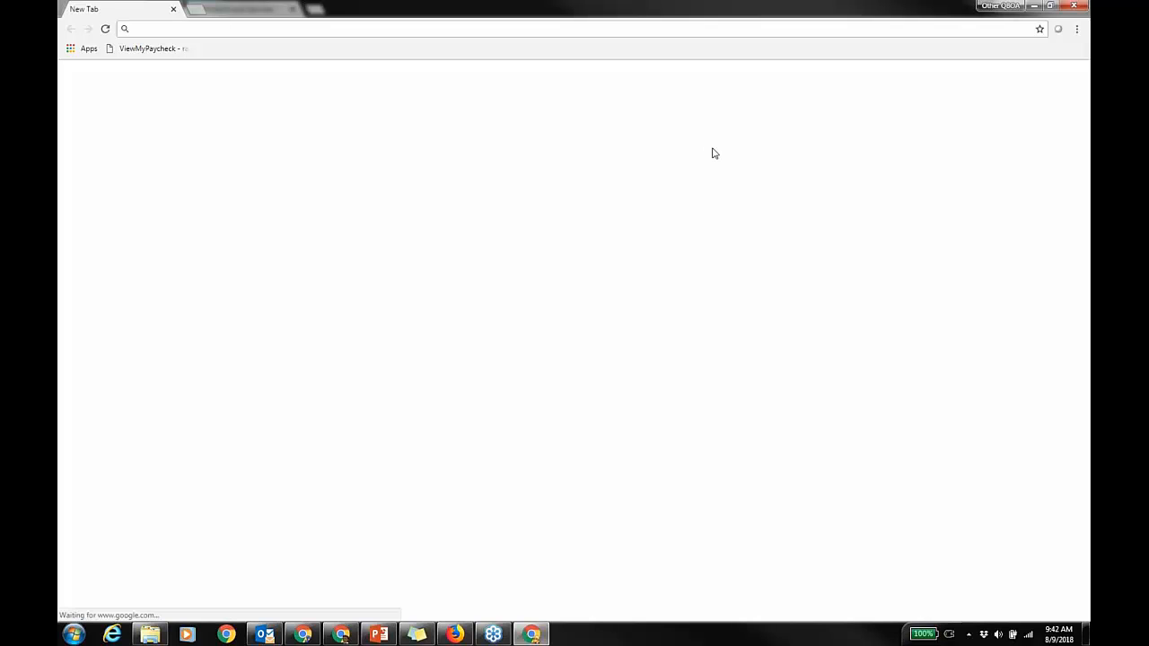
left_click(417, 337)
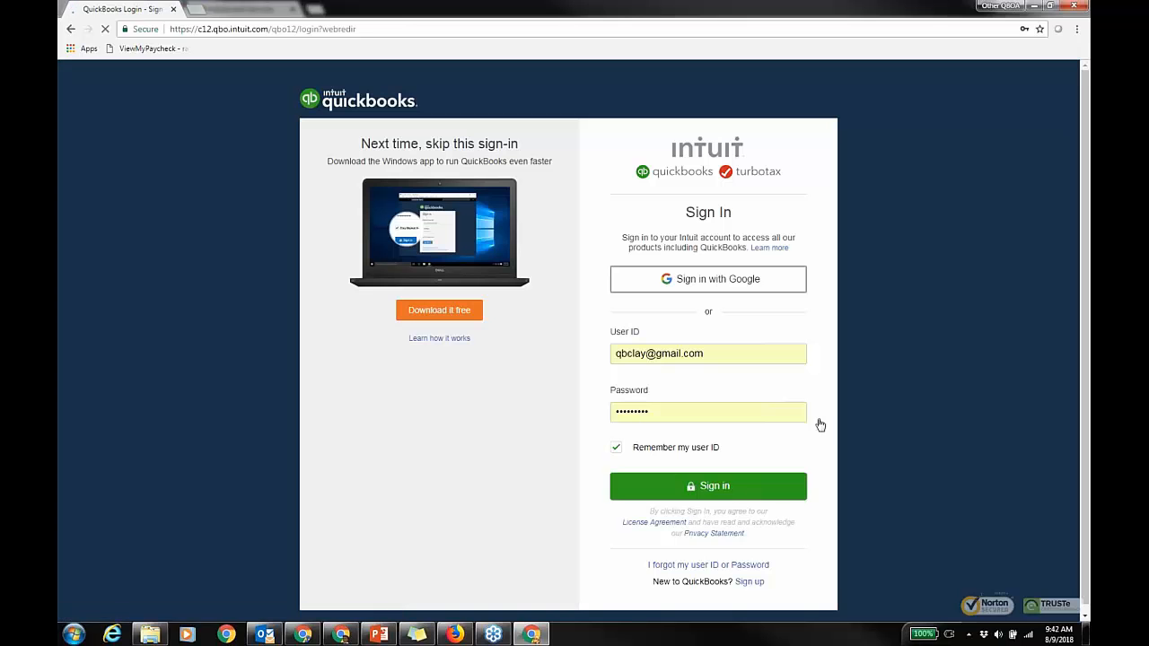
key("Return")
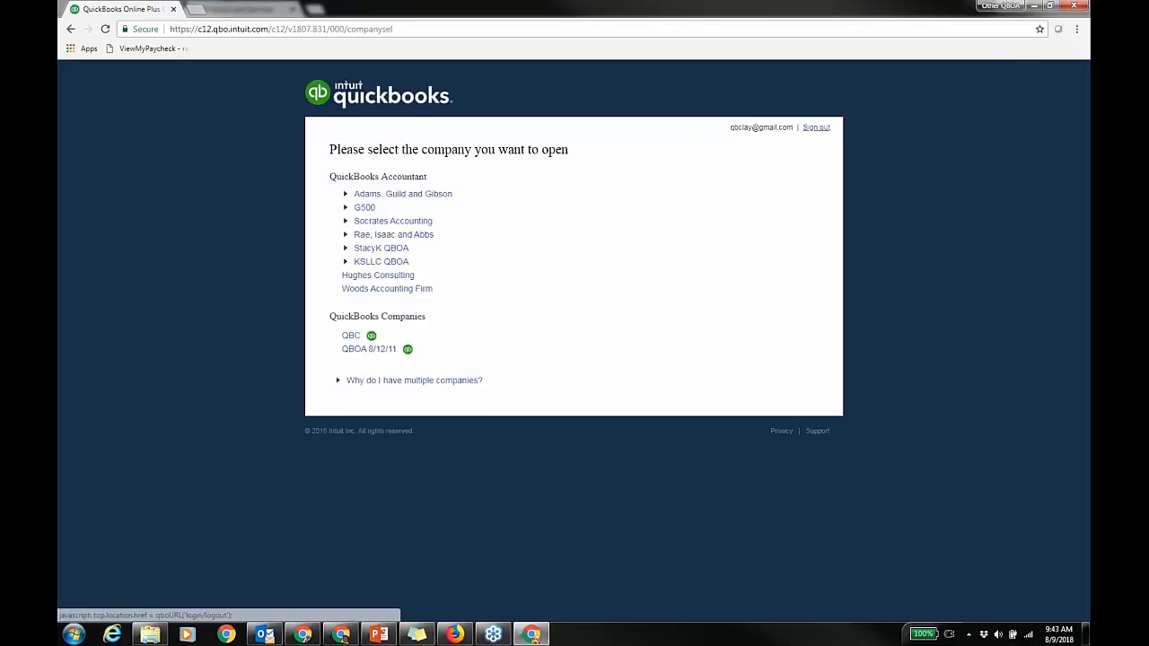
left_click(1004, 6)
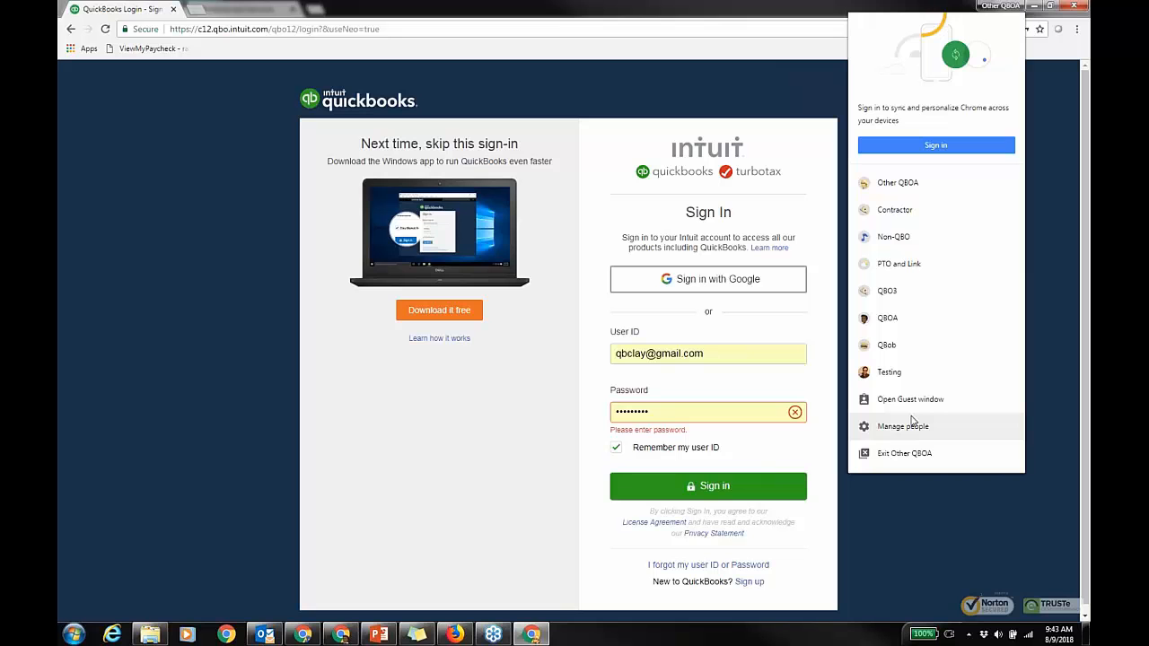
left_click(901, 372)
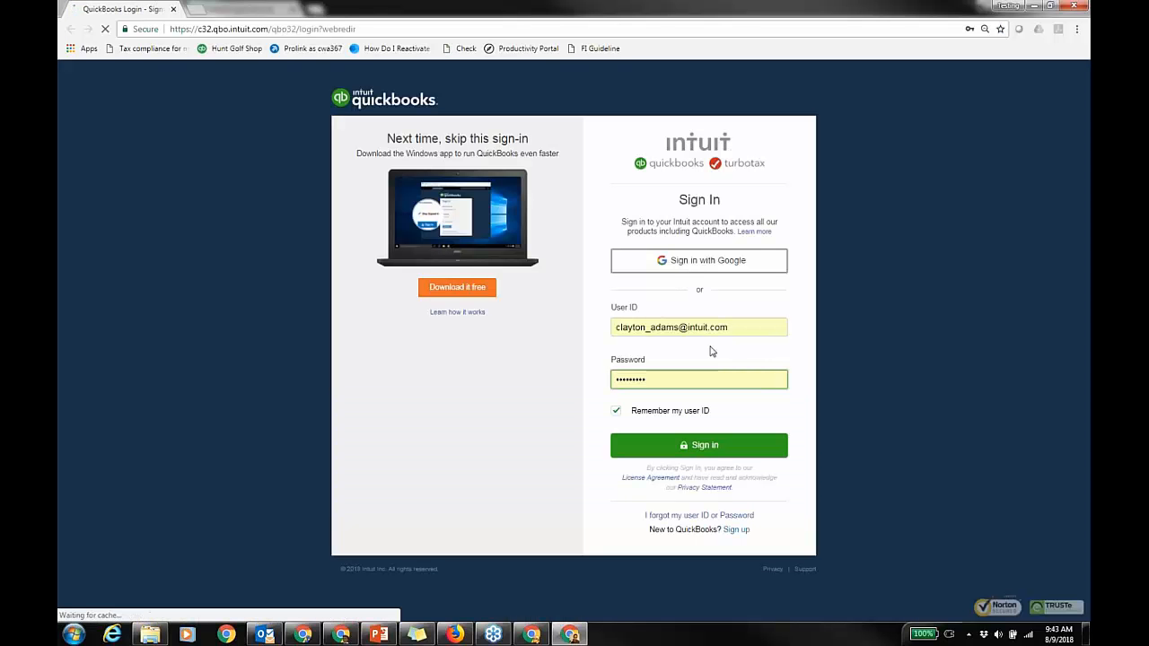
Step: Sign in with the saved credentials and choose Healercorp under QuickBooks Accountant
left_click(693, 448)
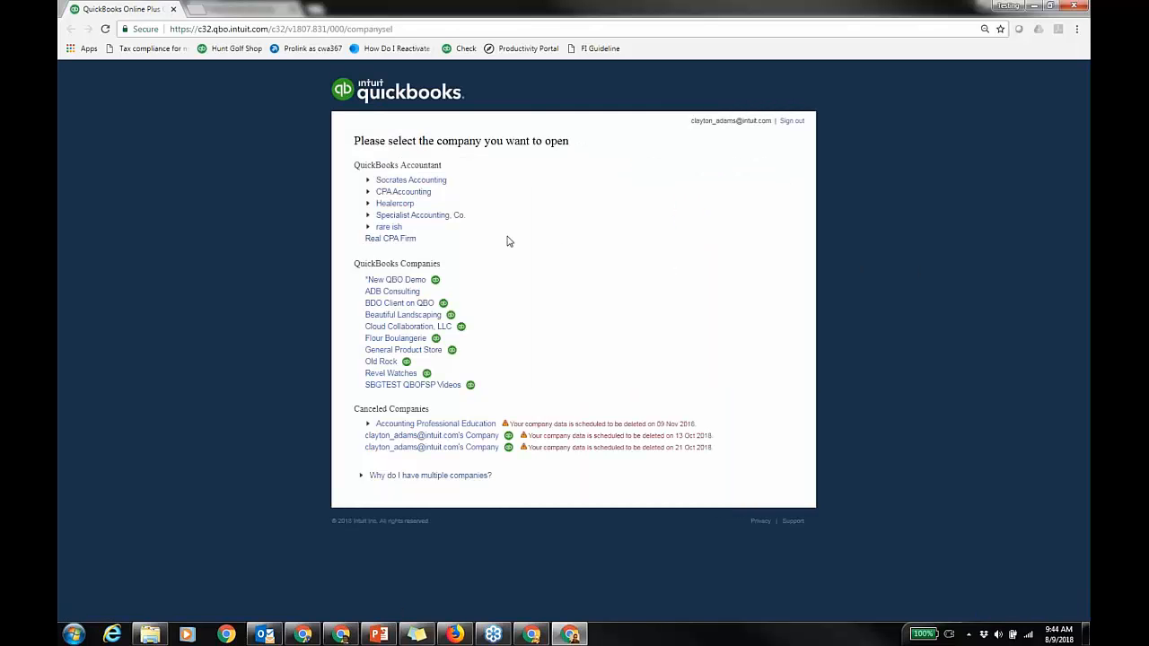
left_click(395, 203)
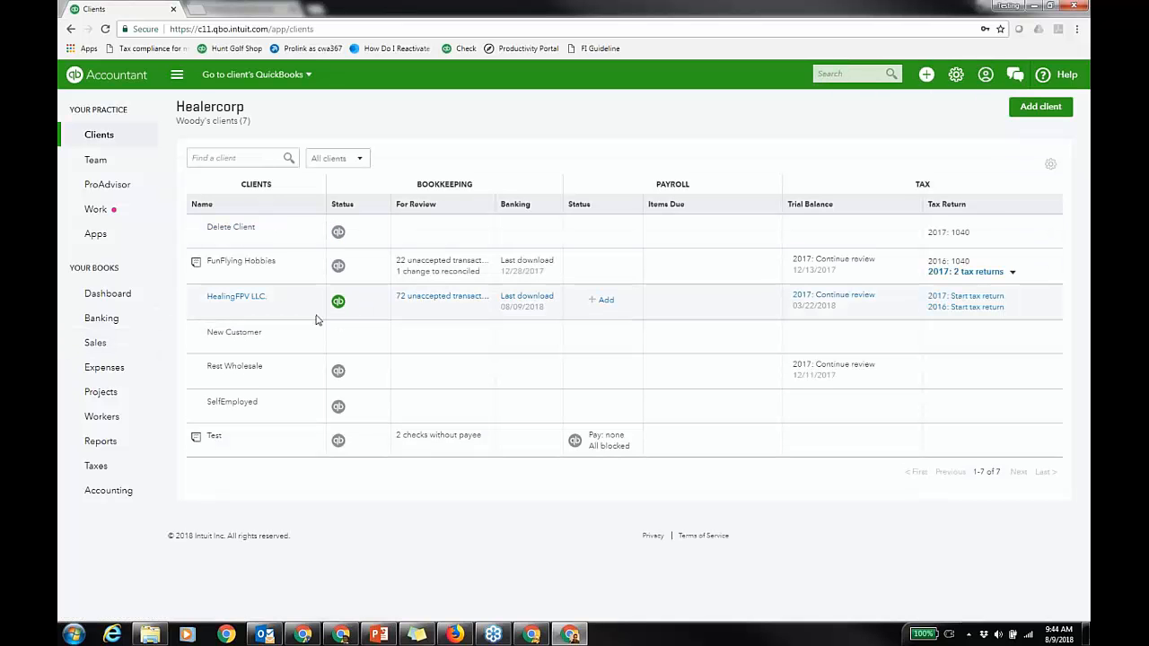
Step: Open HealingFPV LLC.'s books via its QuickBooks status icon on the Clients page
left_click(339, 302)
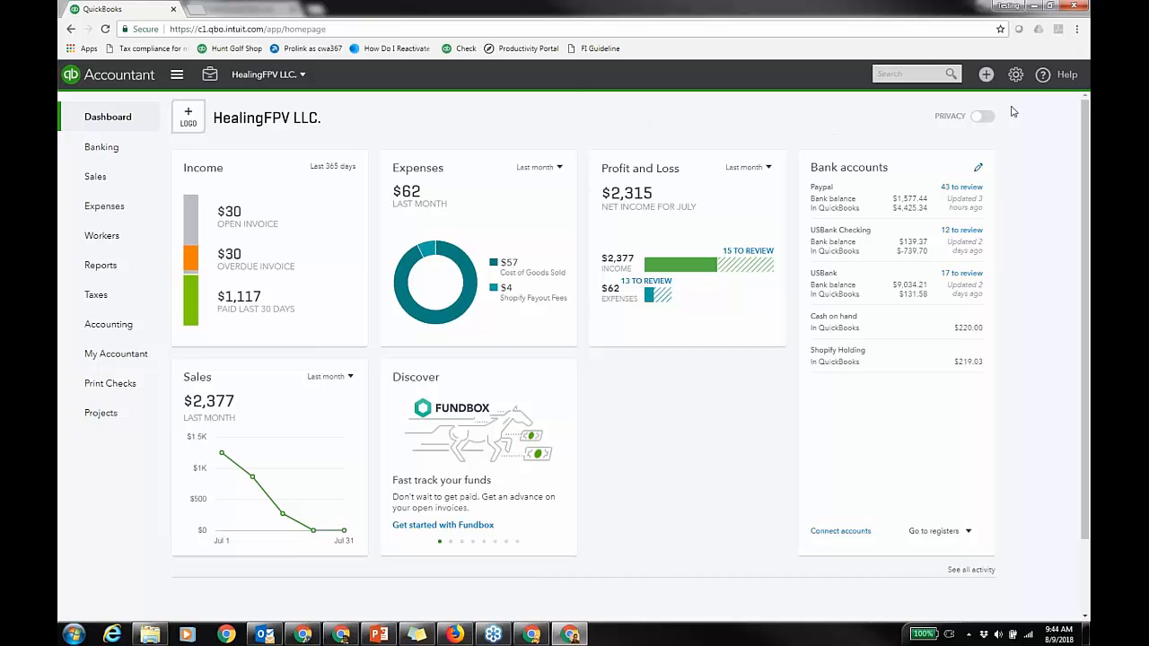
Step: From Recurring Transactions, create a new template with transaction type Sales Receipt
left_click(1015, 74)
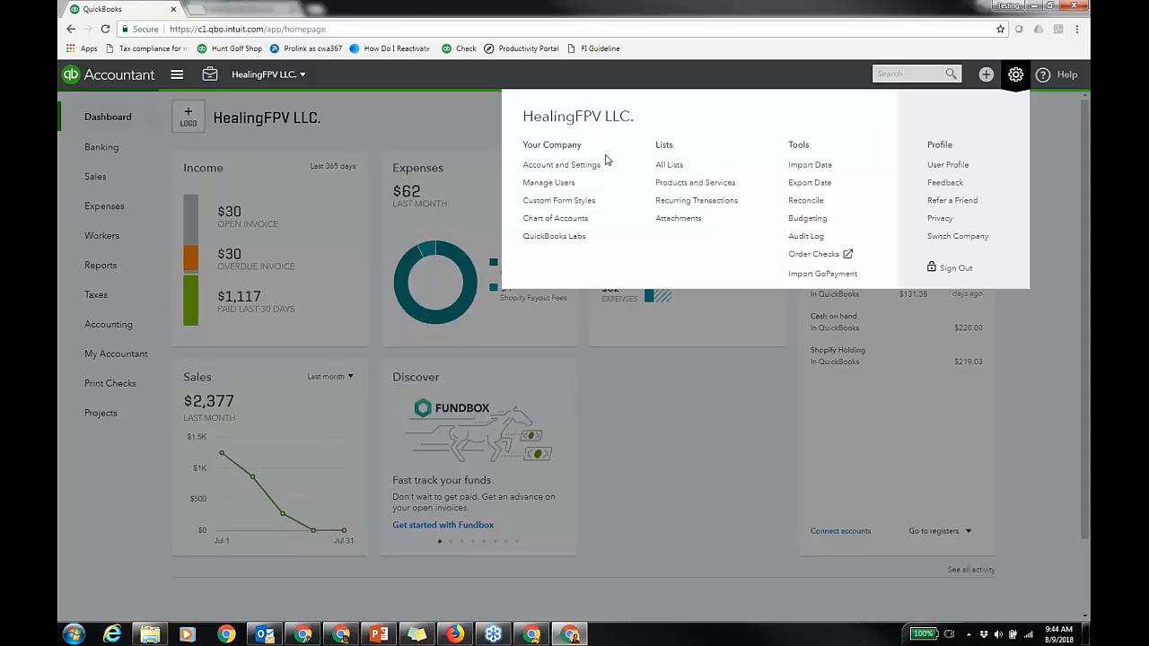
left_click(722, 201)
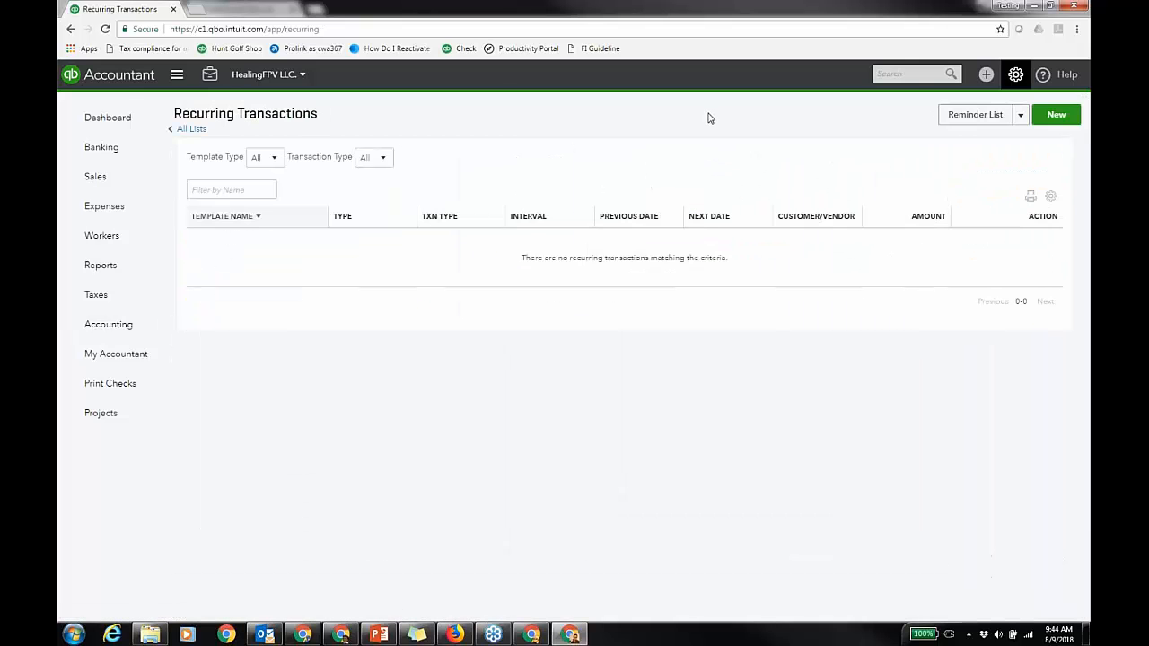
left_click(1056, 115)
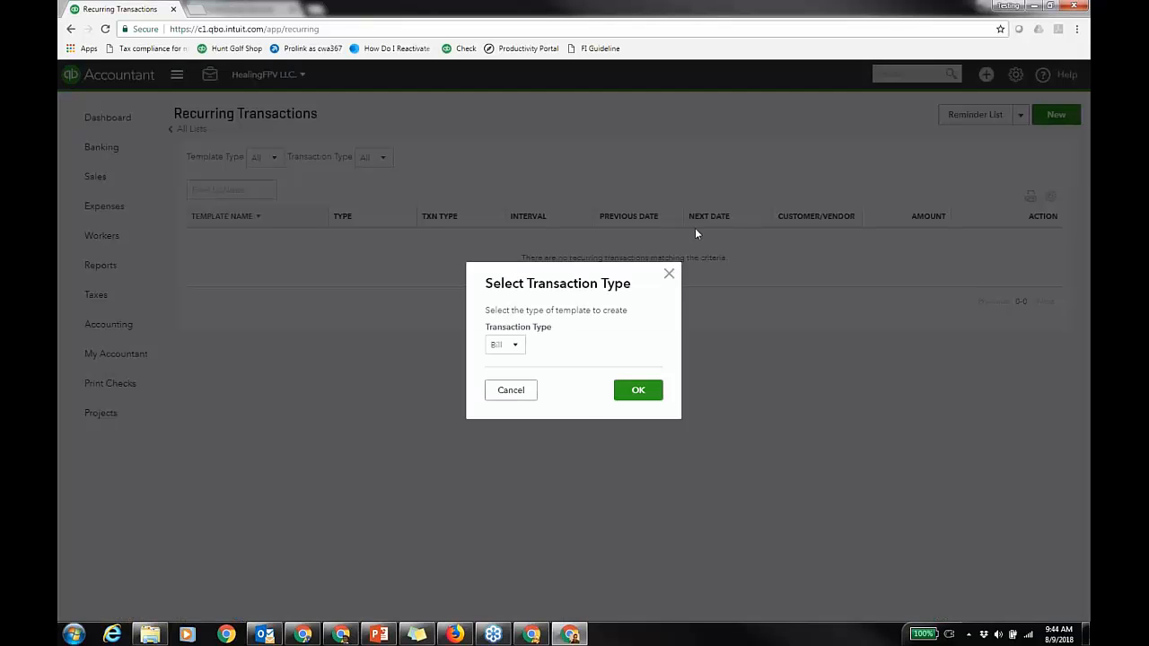
left_click(515, 344)
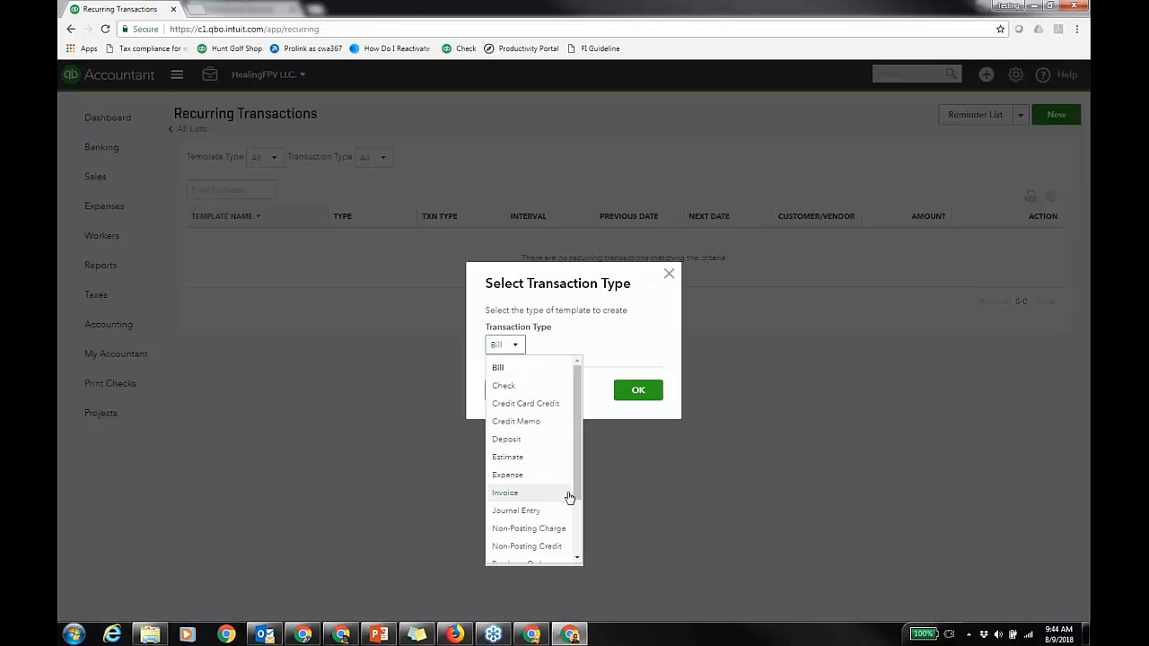
left_click_drag(577, 499, 580, 531)
scroll(580, 533, "down", 1)
left_click(526, 524)
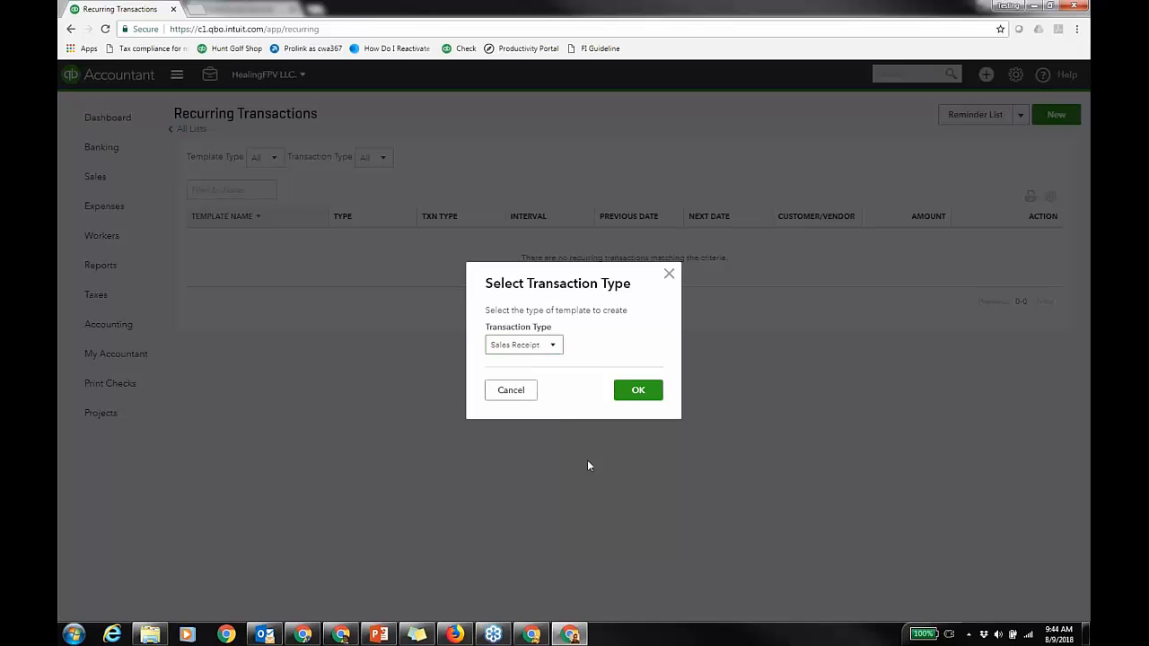
left_click(638, 391)
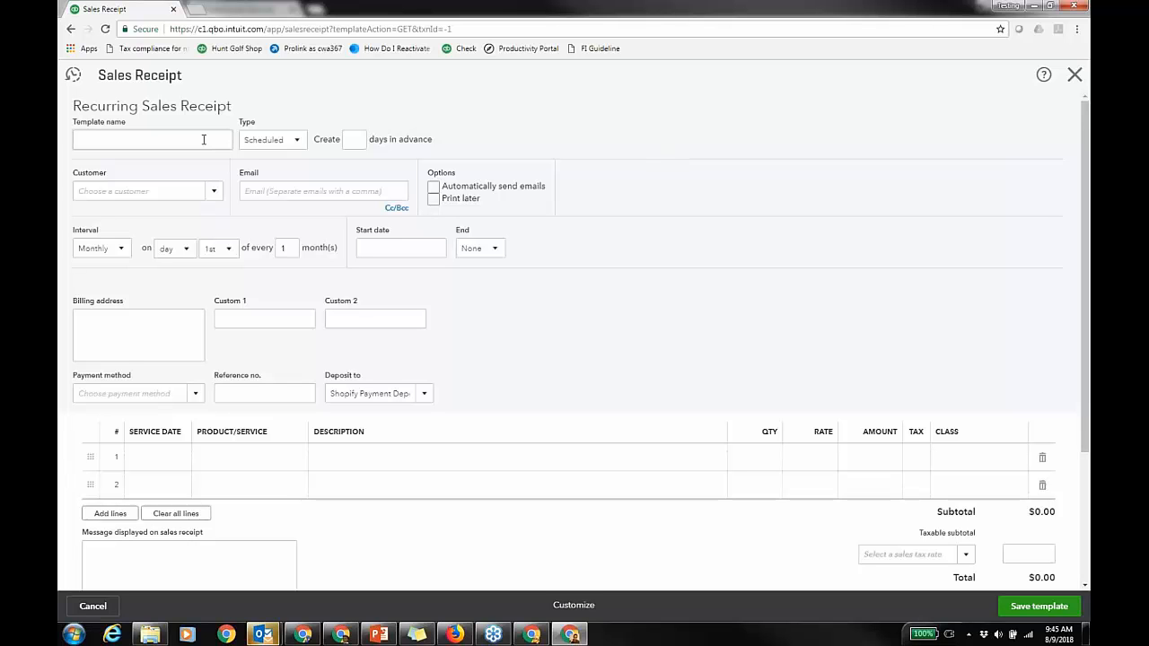
Step: Pick the customer from the suggestions and set the payment method to ACH
left_click(212, 193)
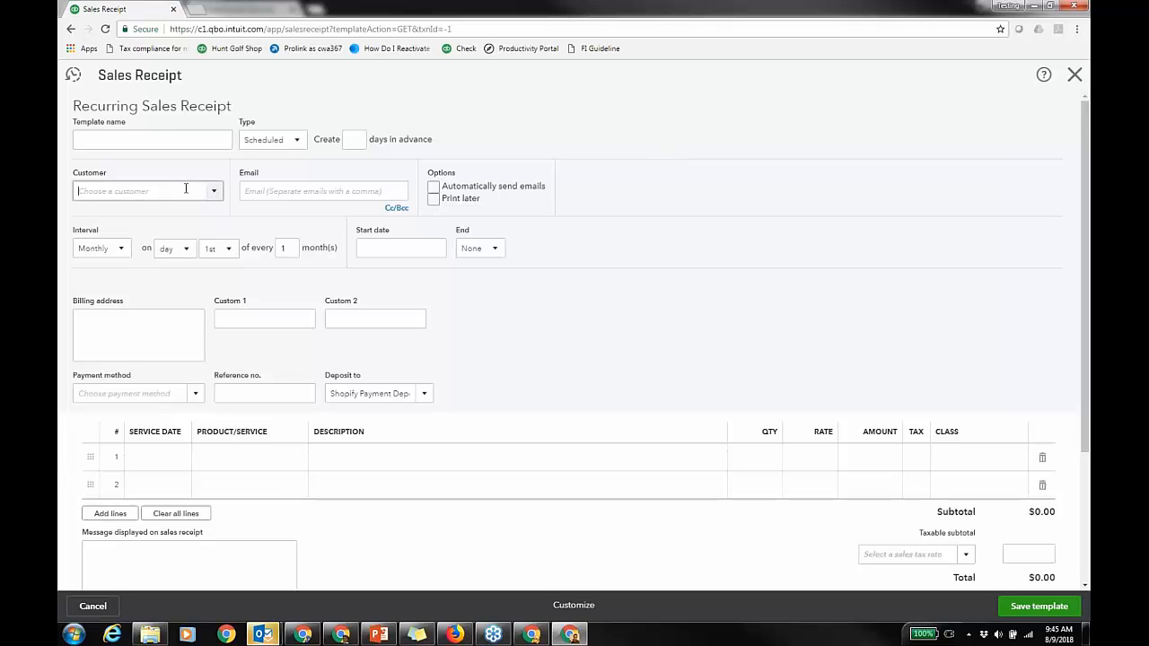
type("s")
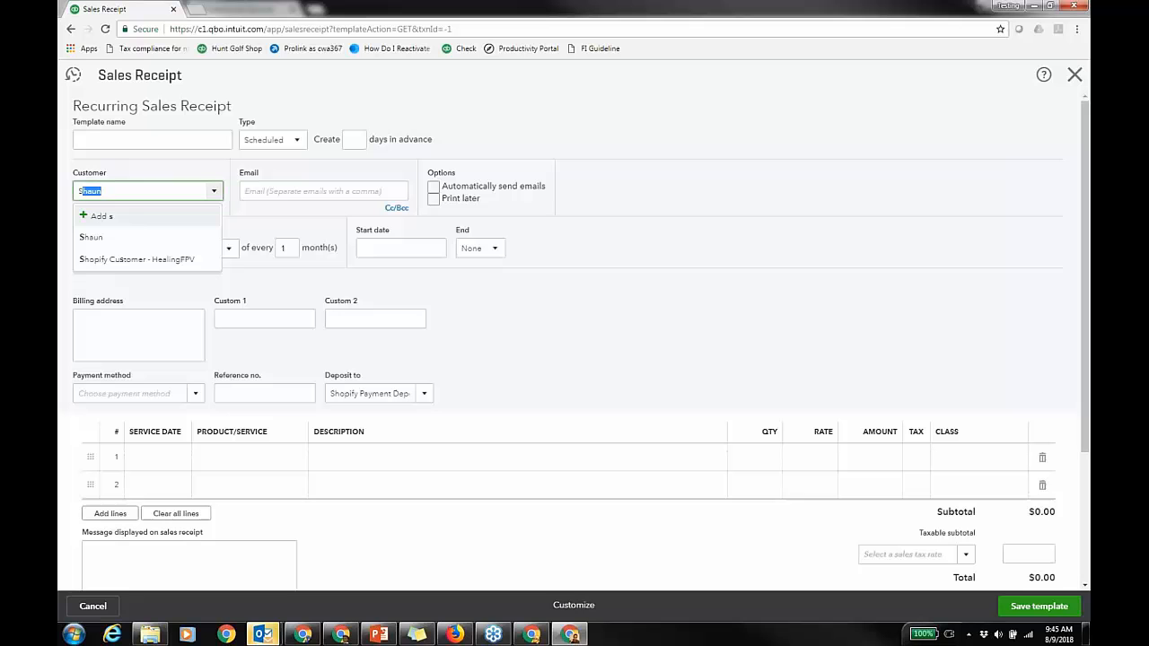
left_click(140, 238)
left_click(195, 394)
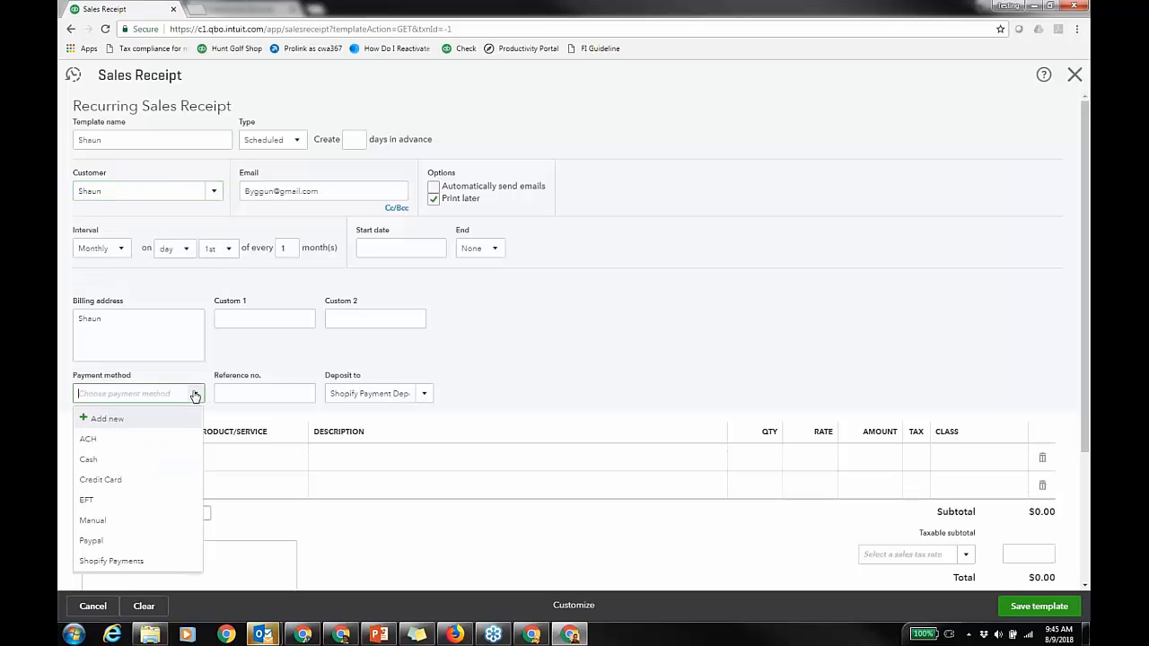
left_click(111, 441)
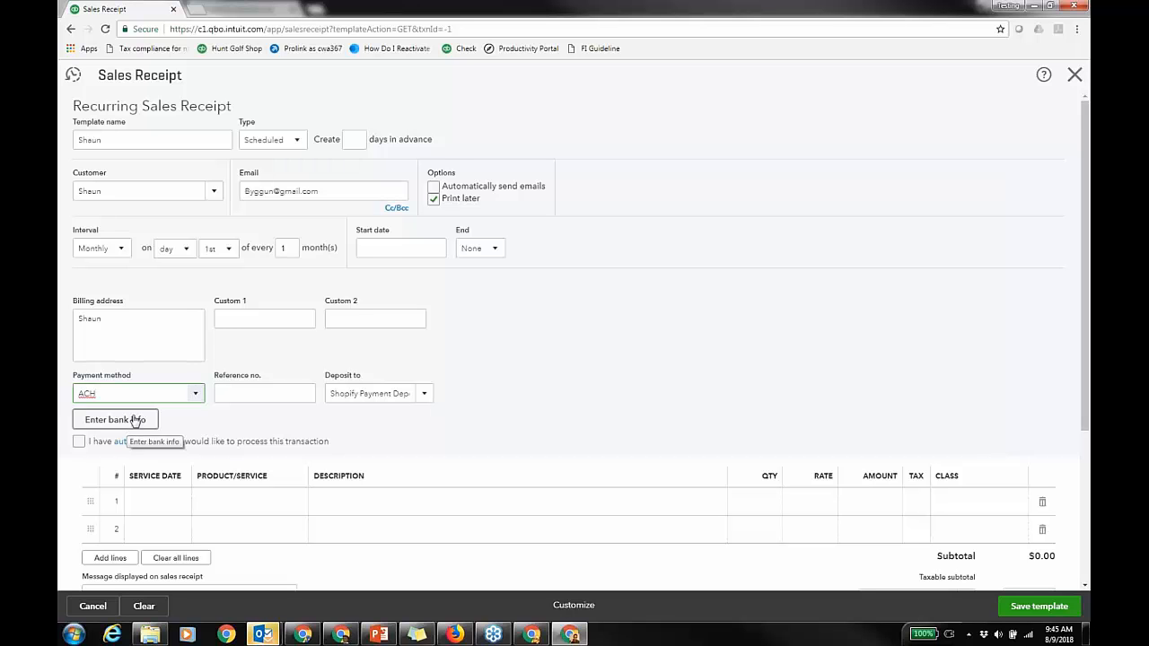
Step: Untick Print later, tick Automatically send emails, keep ACH, and bring up Enter bank info
left_click(434, 198)
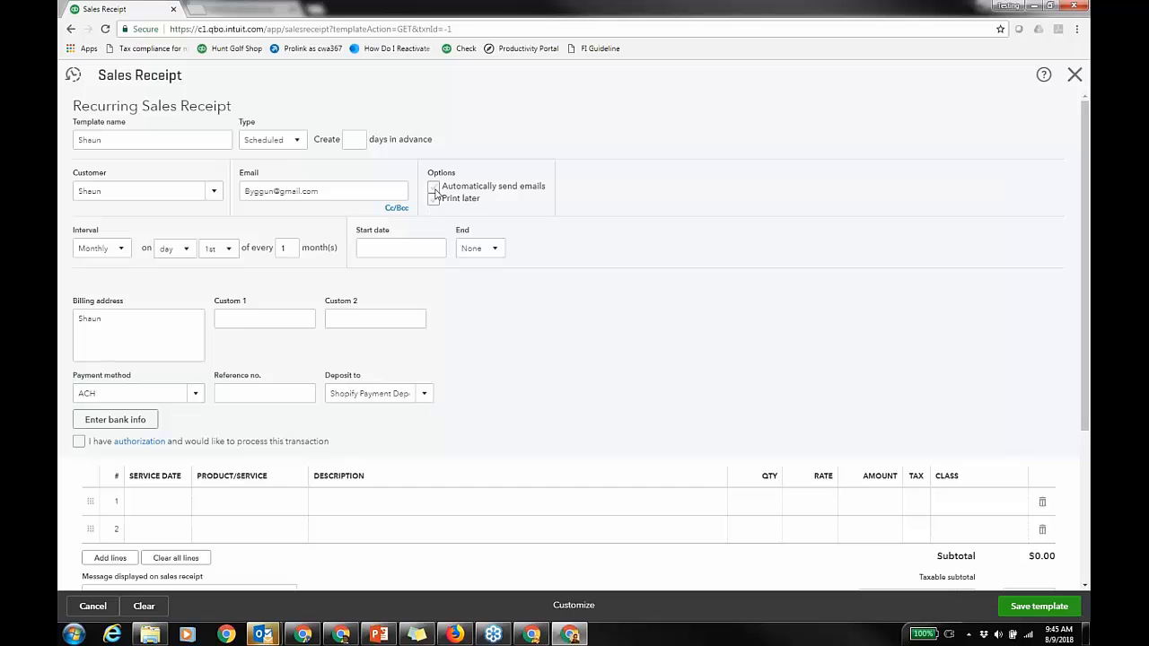
left_click(433, 186)
left_click(195, 395)
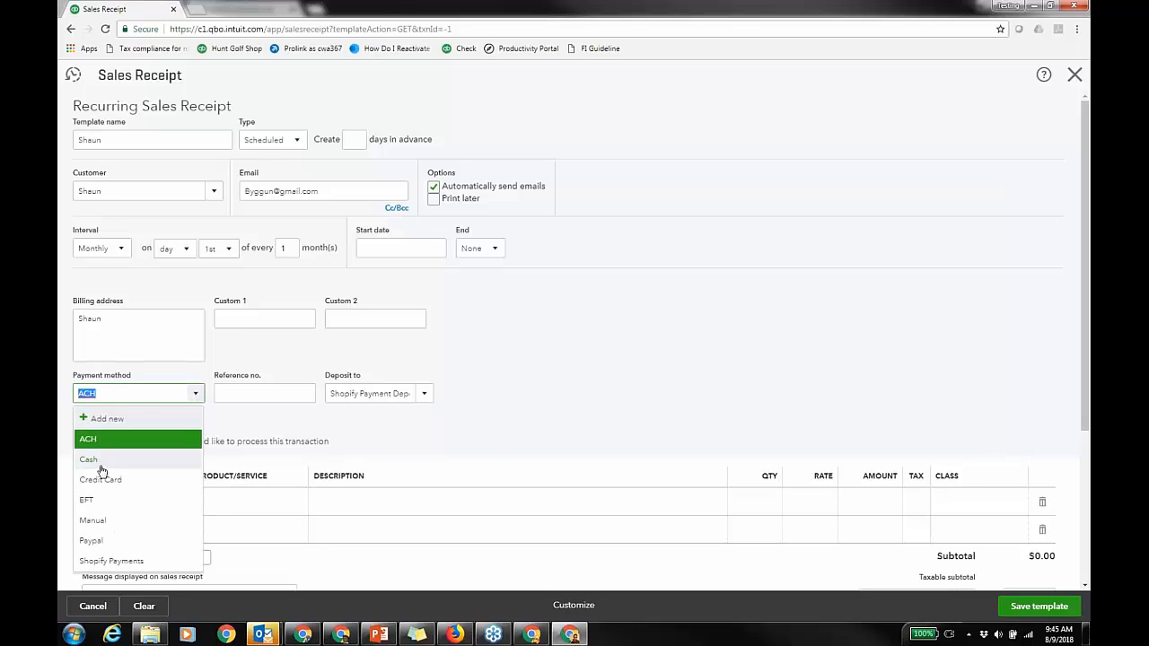
key("Return")
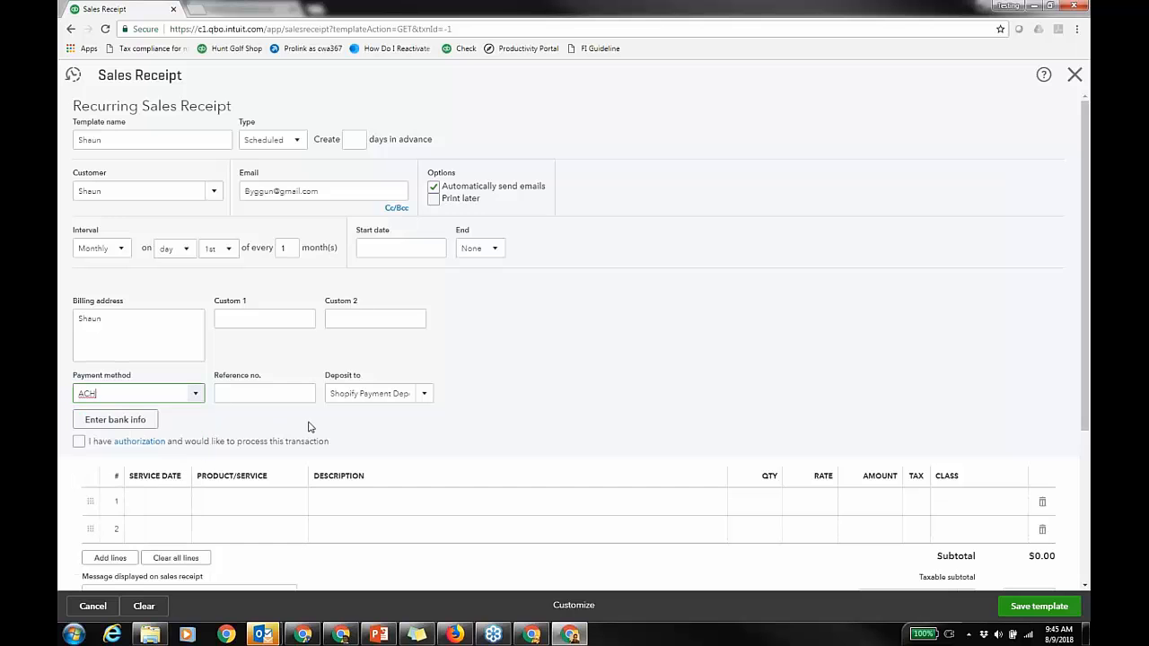
left_click(129, 426)
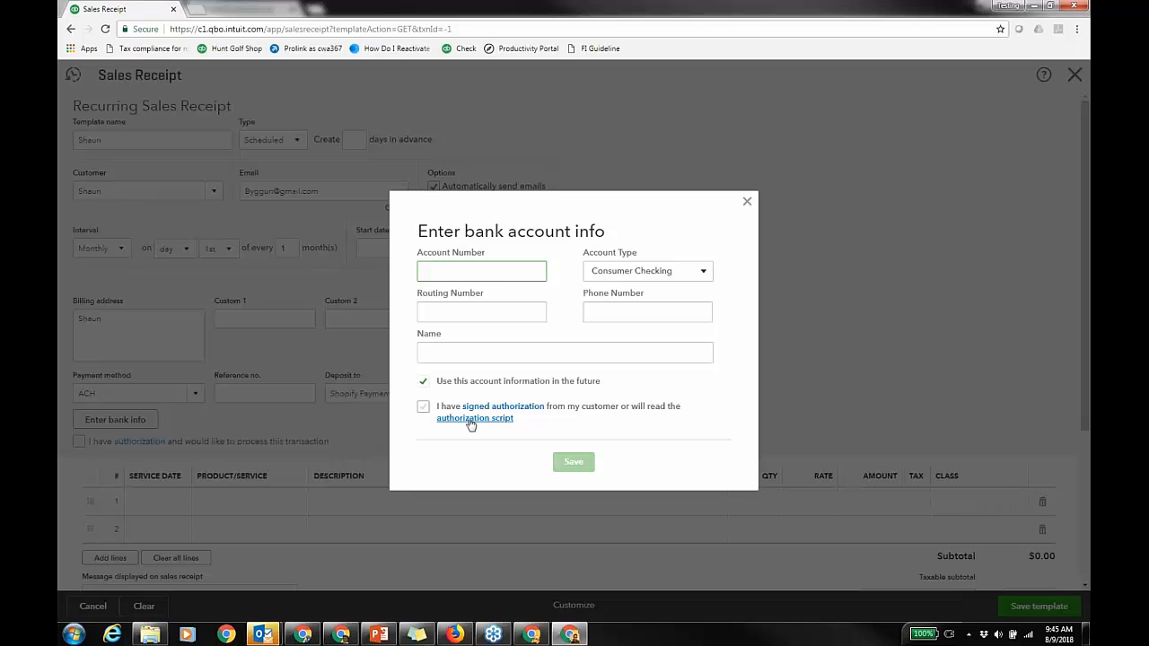
Step: Tick the bank-payment authorization box, then close the bank account info dialog unsaved
left_click(423, 408)
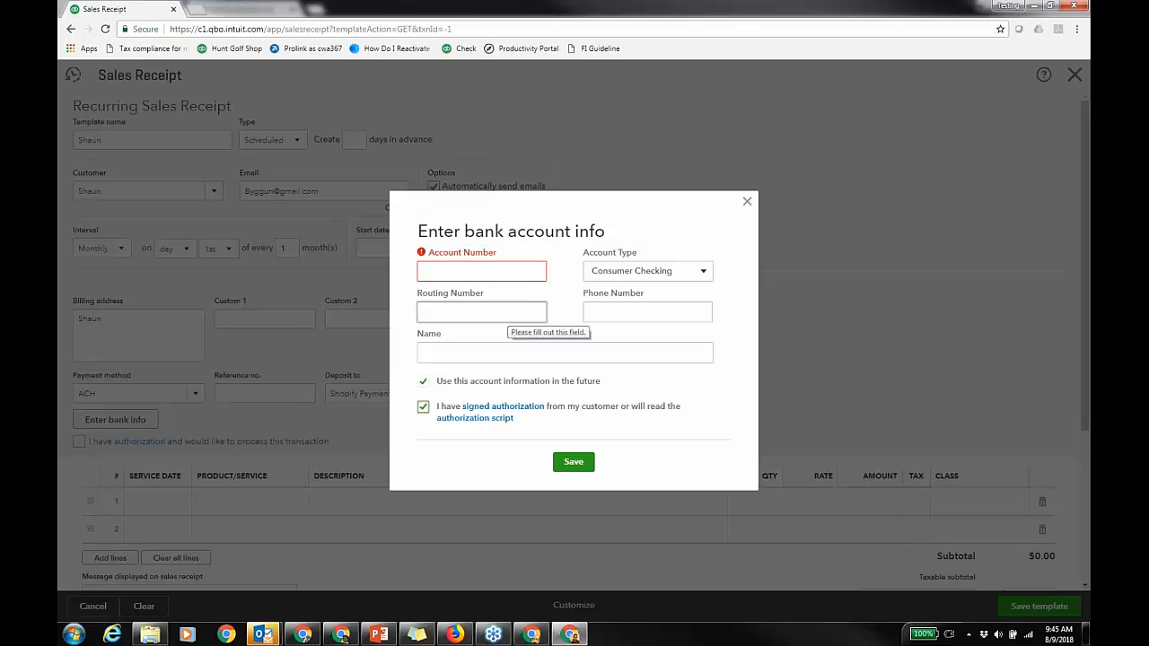
left_click(747, 201)
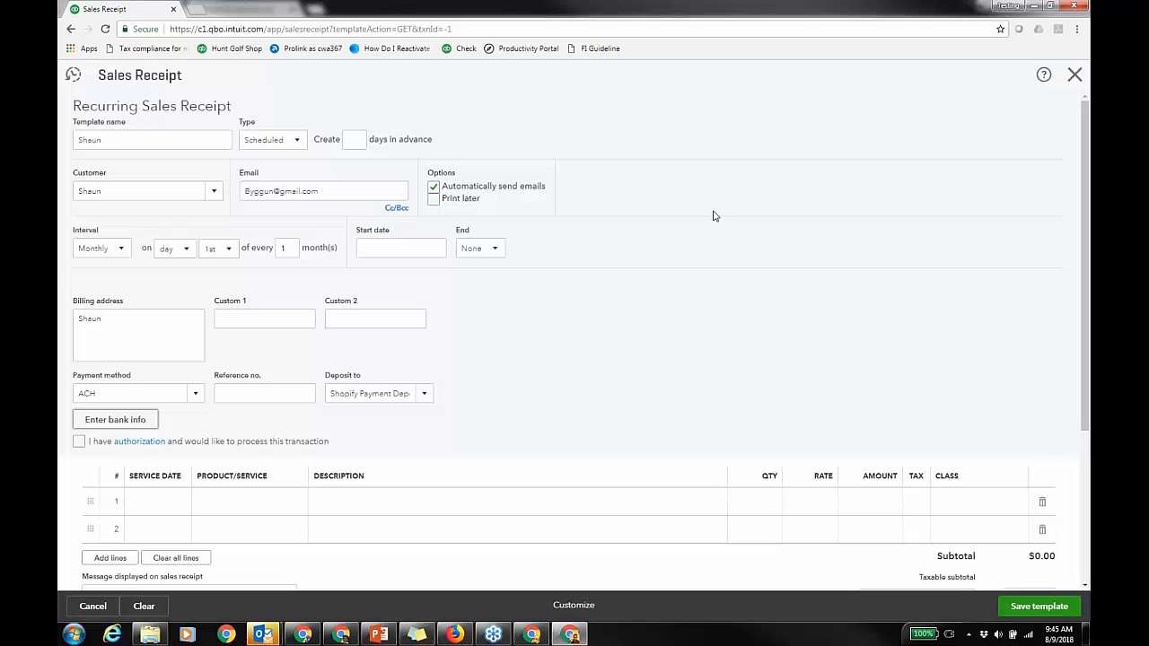
Step: Schedule monthly on the 7th starting 09/07/2018, then discard the template without saving
left_click(228, 252)
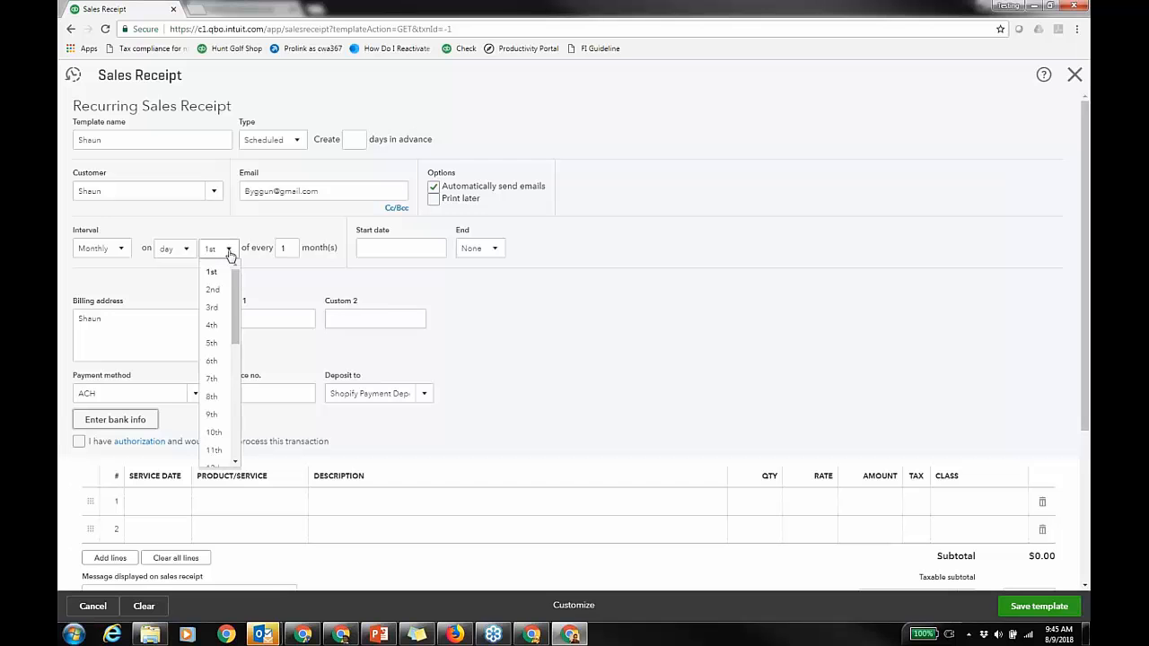
left_click(217, 379)
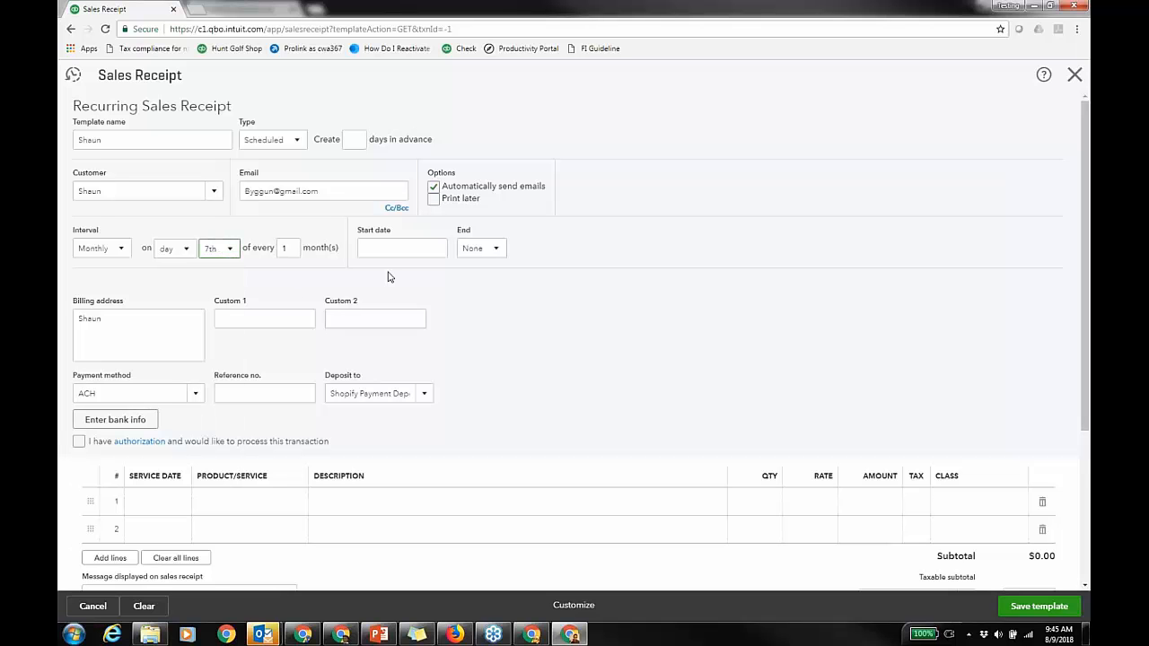
left_click(437, 249)
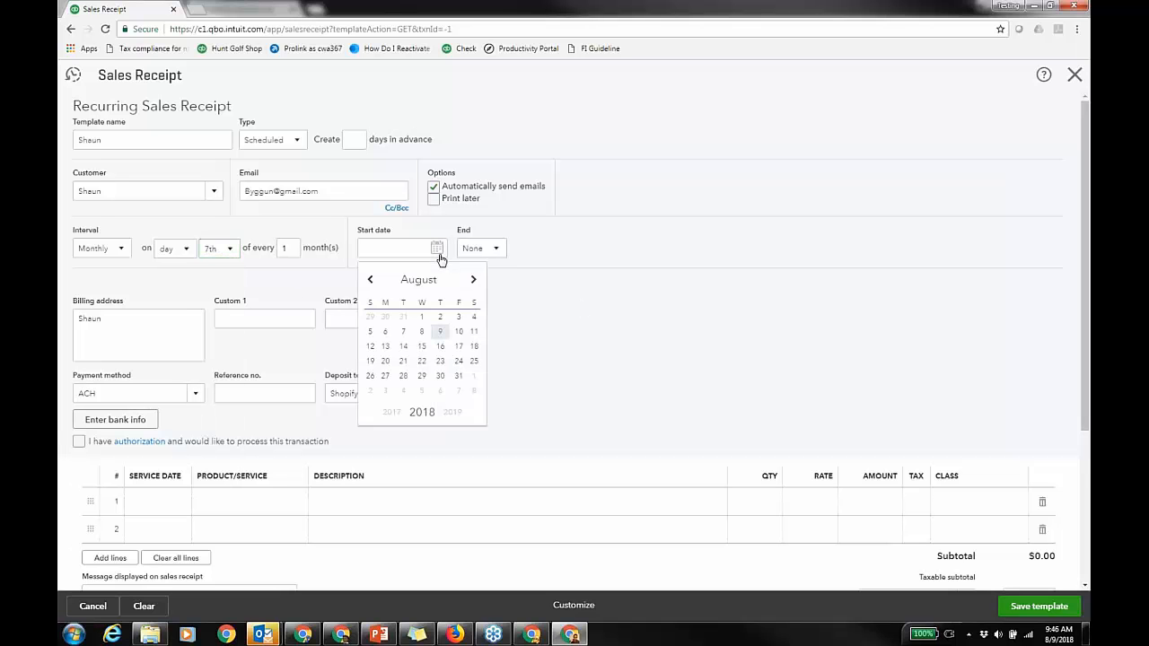
left_click(473, 279)
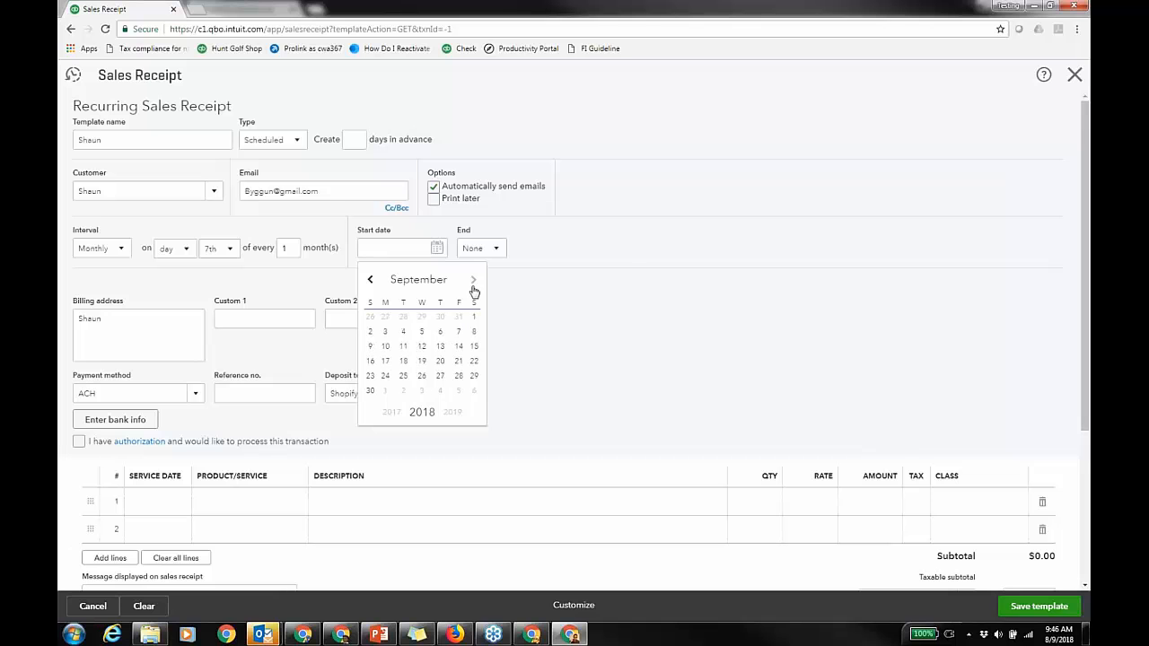
left_click(459, 333)
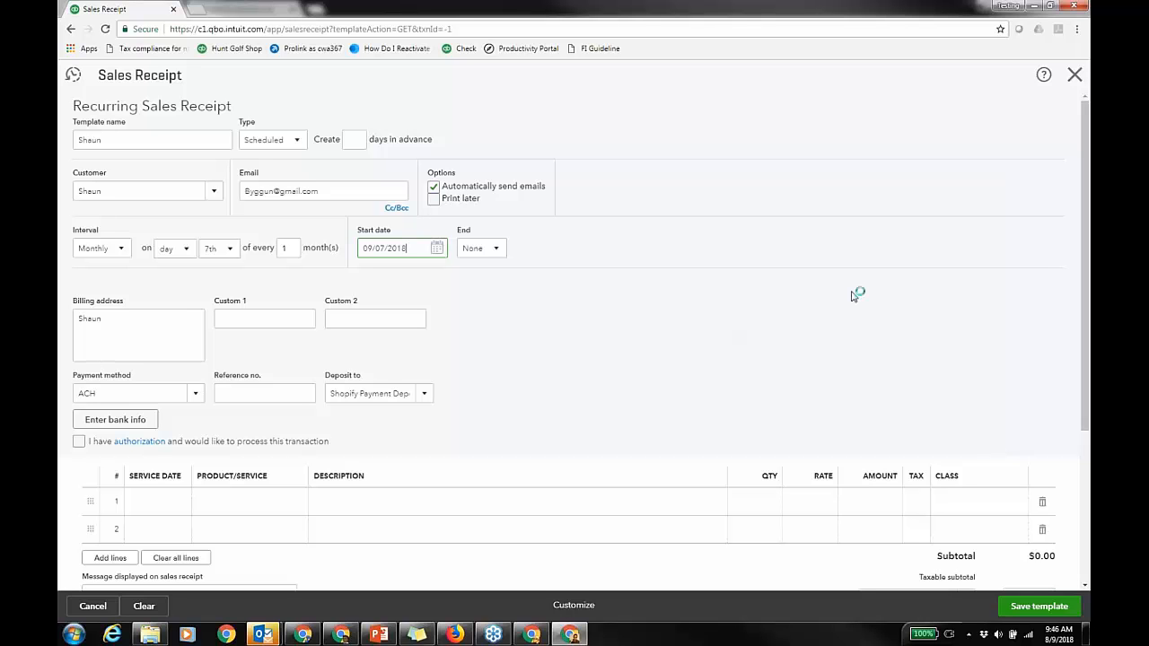
left_click(1074, 74)
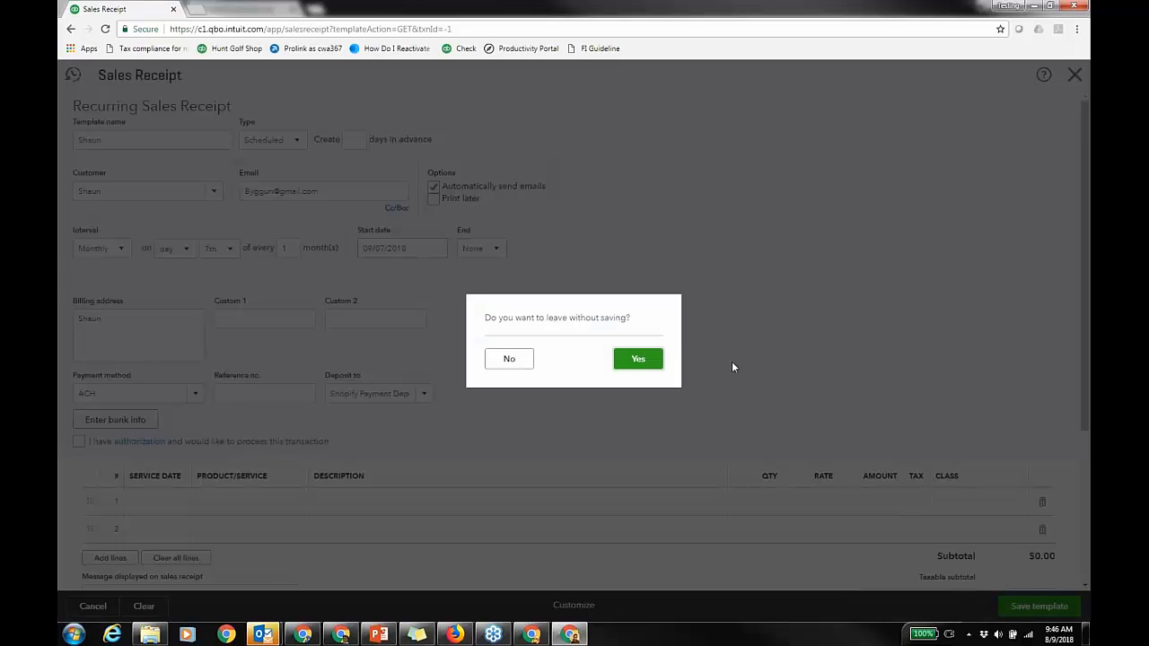
left_click(632, 363)
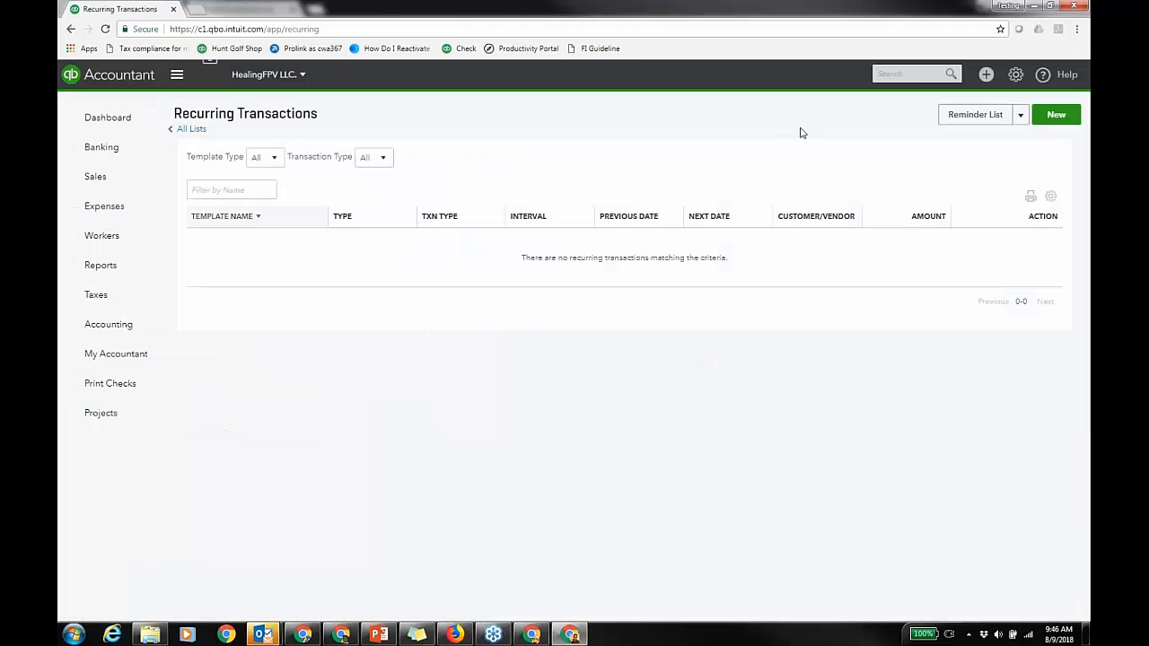
Step: Minimize the HealingFPV recurring transactions window to reach the other QBOA session
left_click(1034, 6)
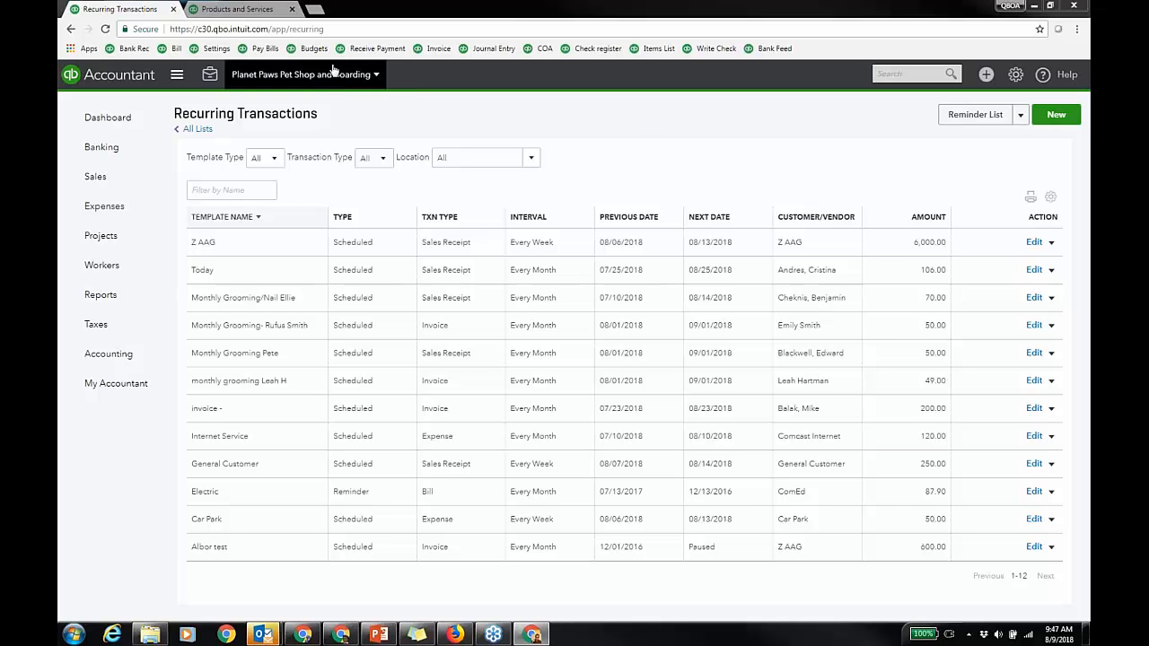
Step: Choose Sales Tax BDO from the client company dropdown
left_click(293, 10)
left_click(303, 74)
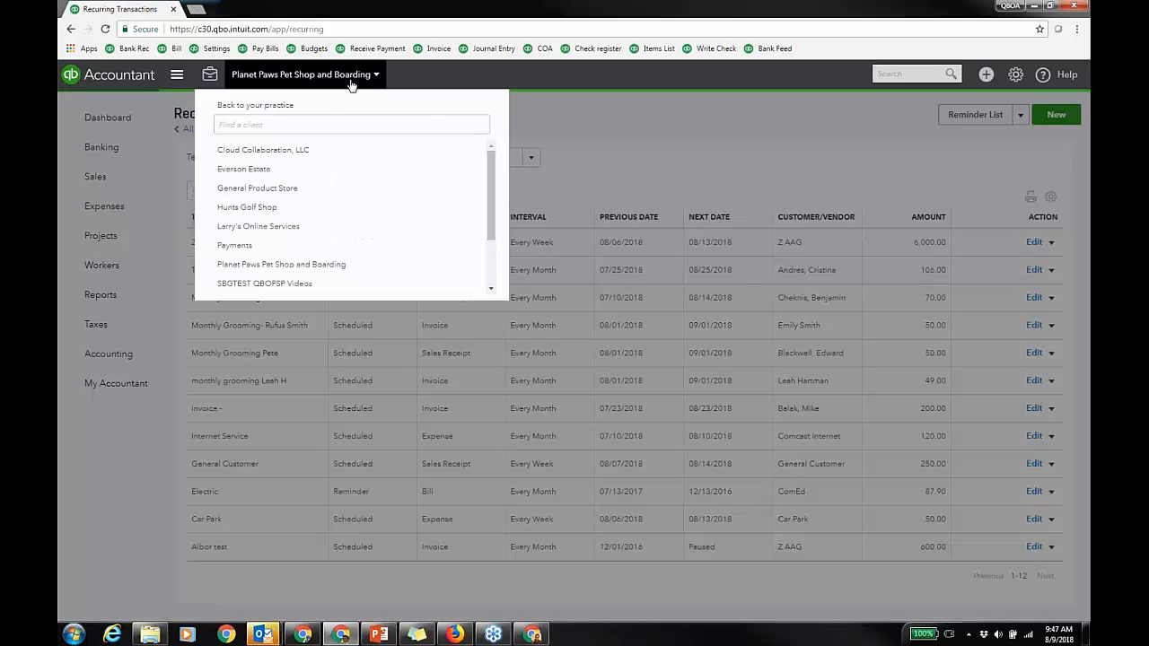
scroll(256, 232, "down", 2)
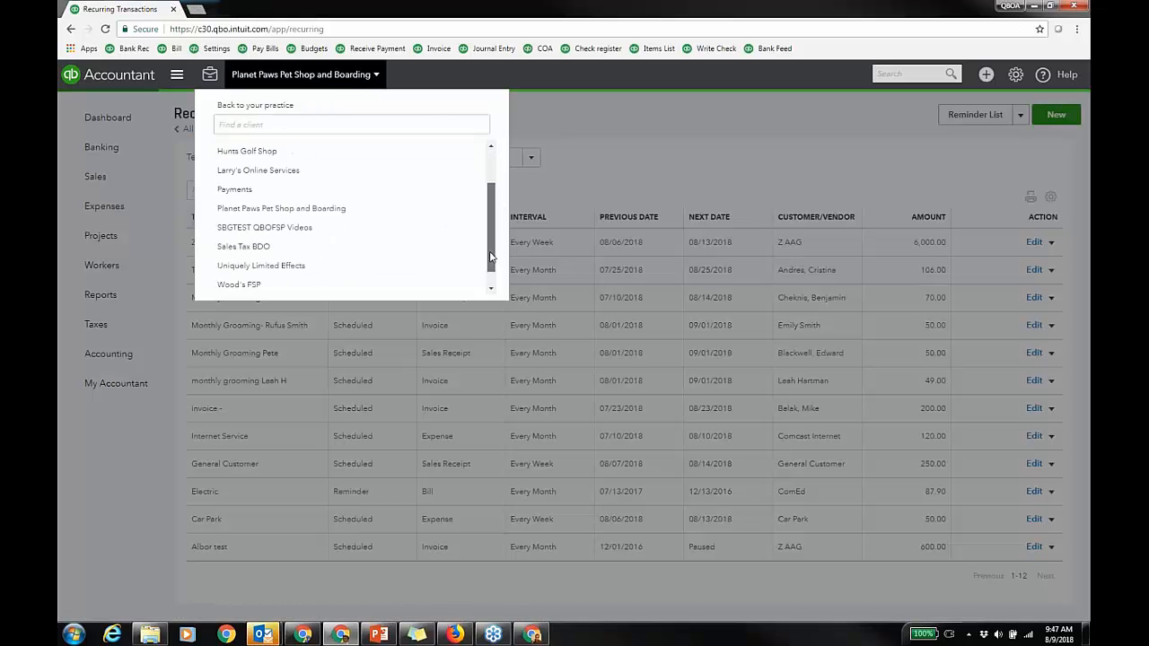
left_click(256, 228)
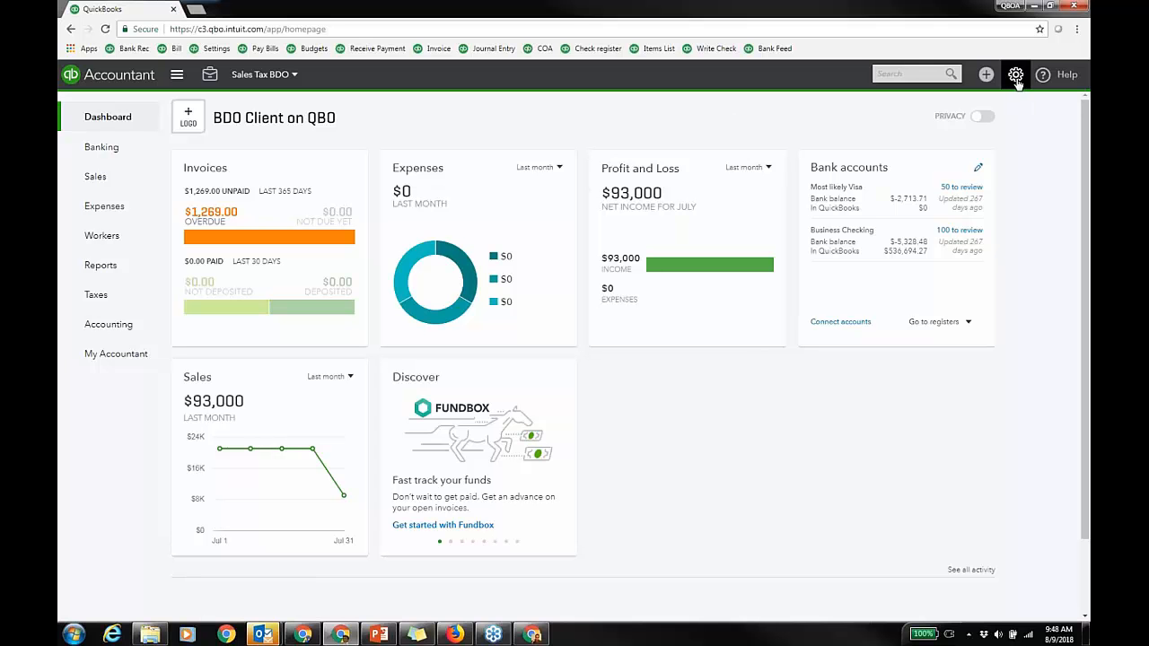
Step: Go to Taxes and view Sales tax settings listing the nine agencies' filing frequencies
left_click(135, 296)
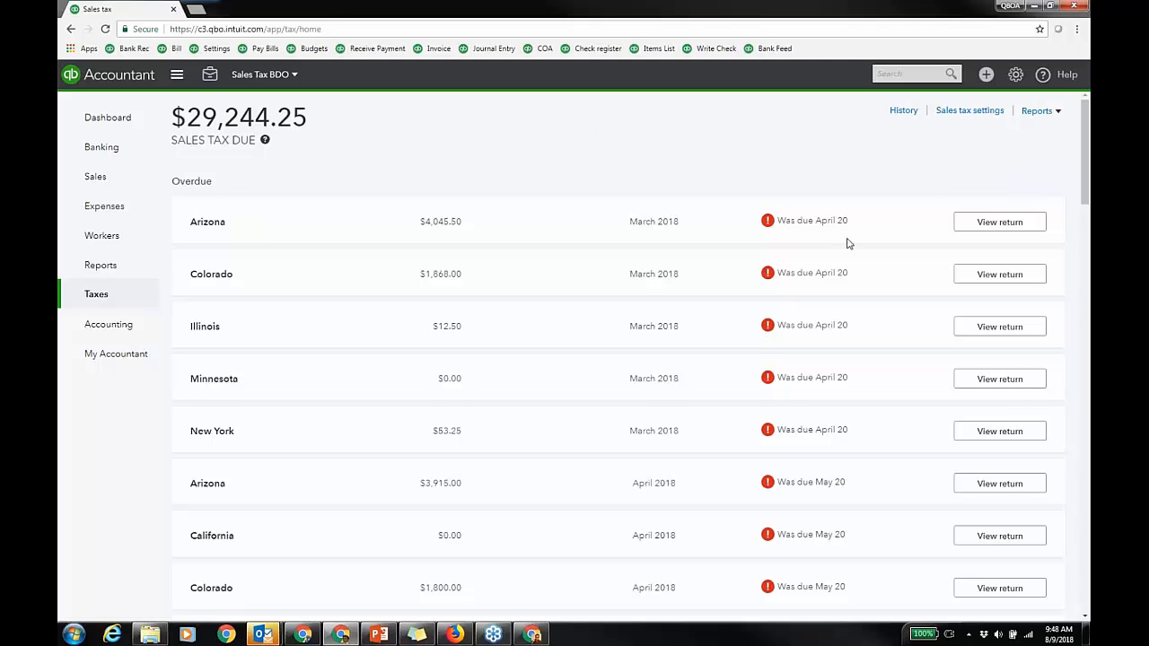
mouse_move(1084, 201)
left_mouse_down()
mouse_move(1086, 519)
mouse_move(1085, 193)
left_mouse_up()
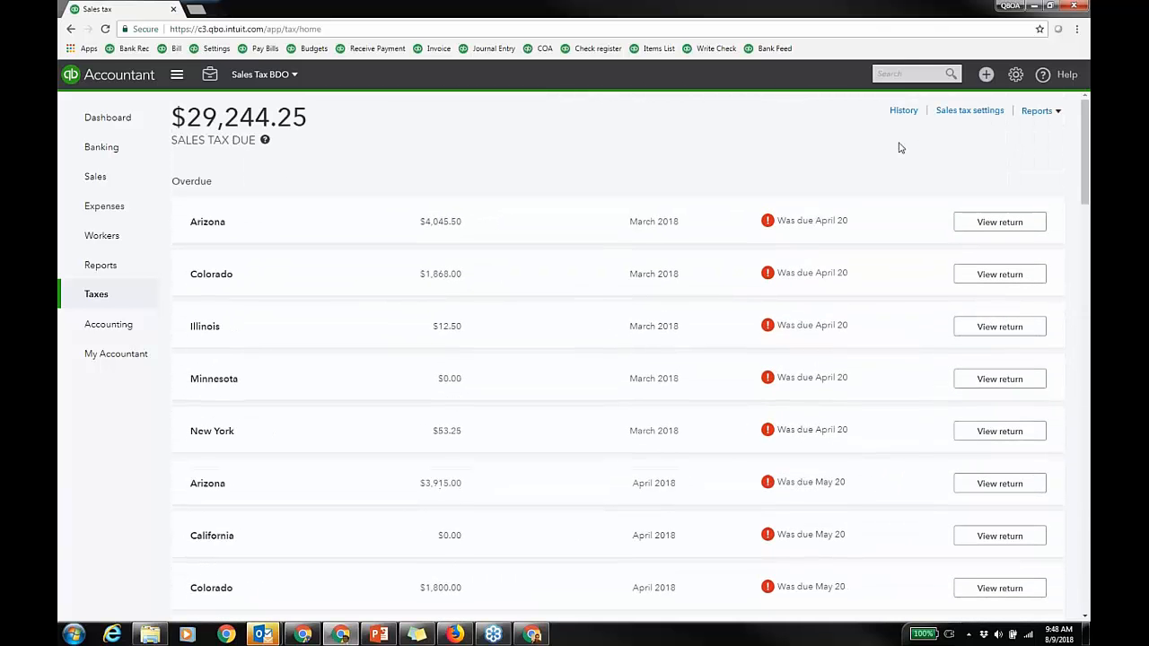
left_click(965, 114)
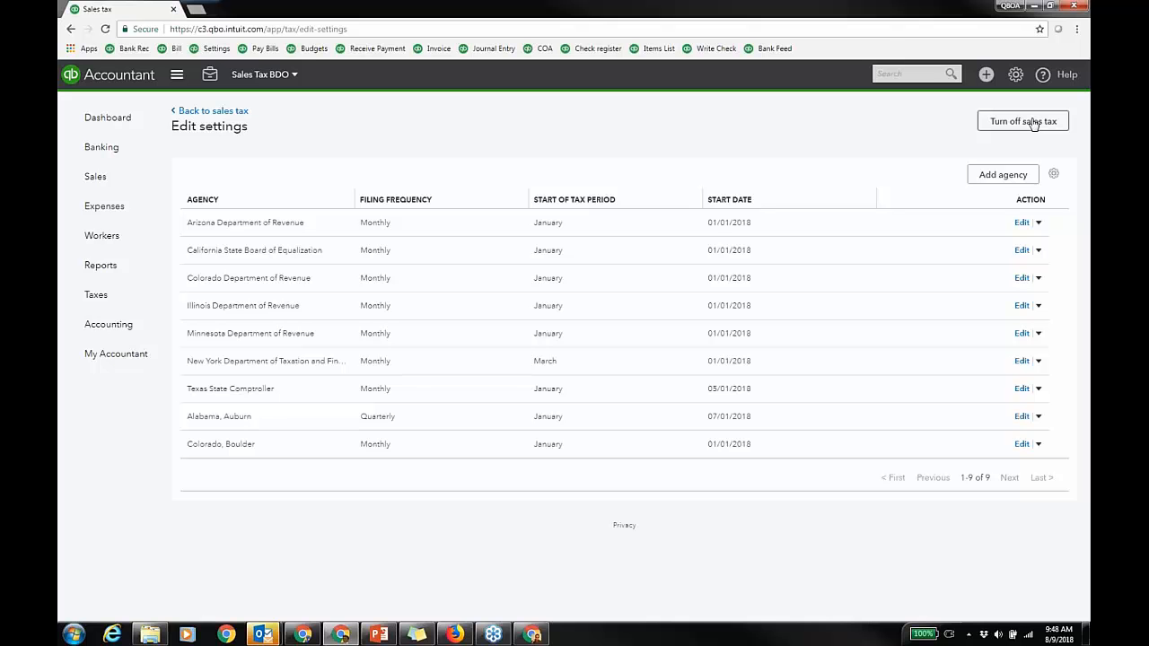
left_click(1005, 177)
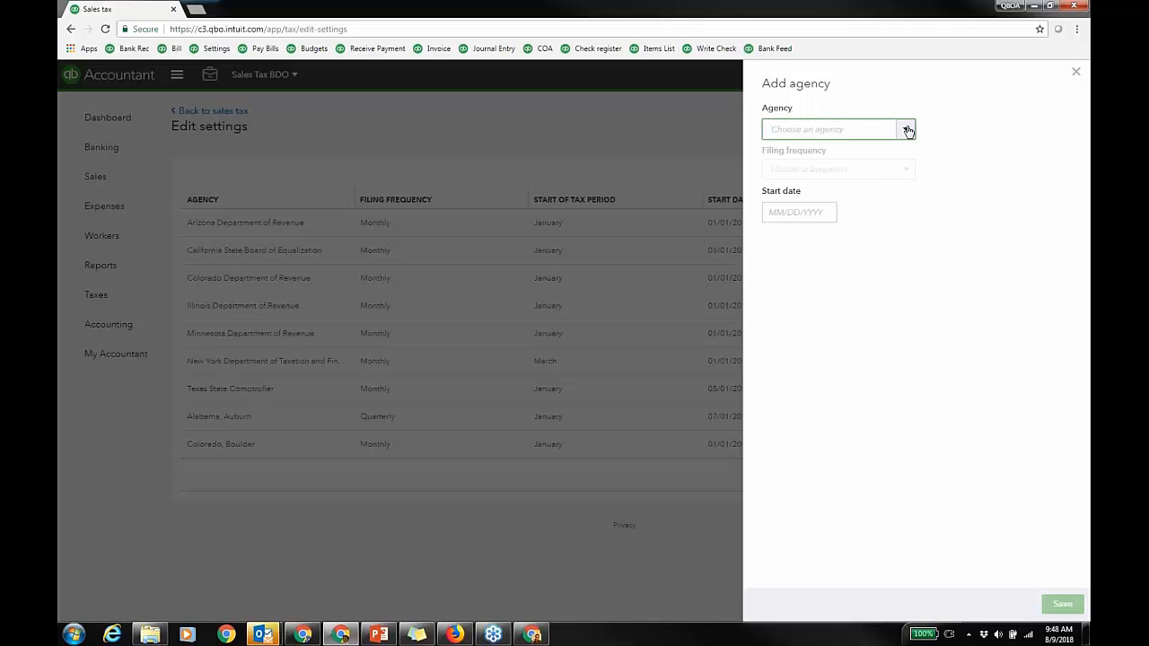
left_click(906, 129)
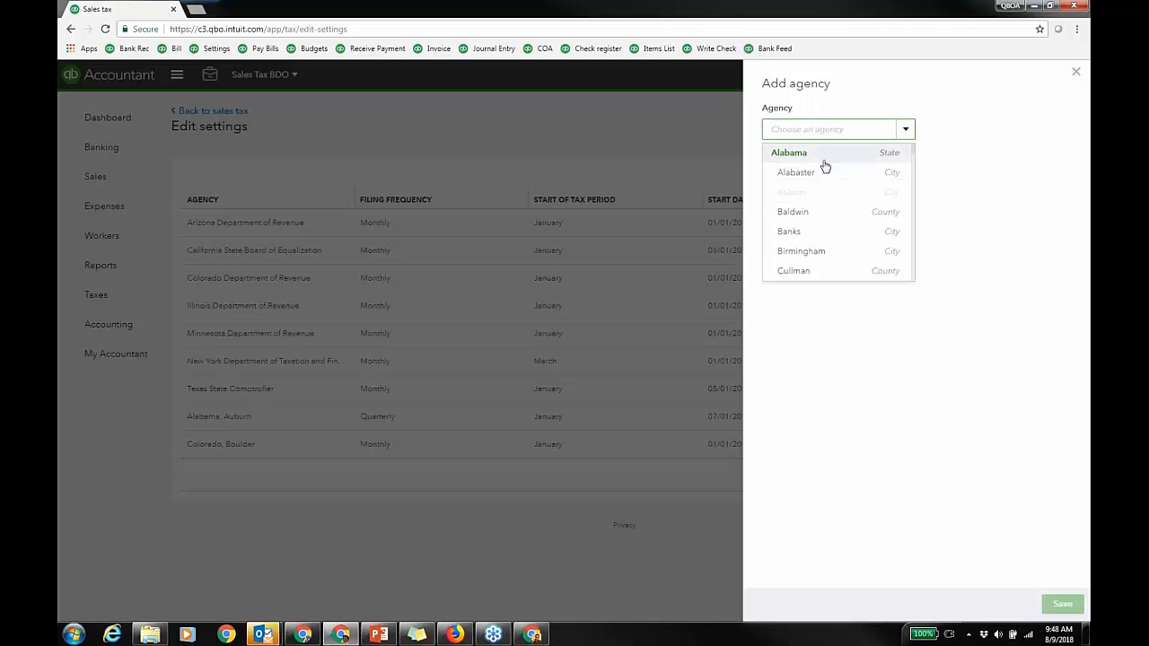
left_click(808, 254)
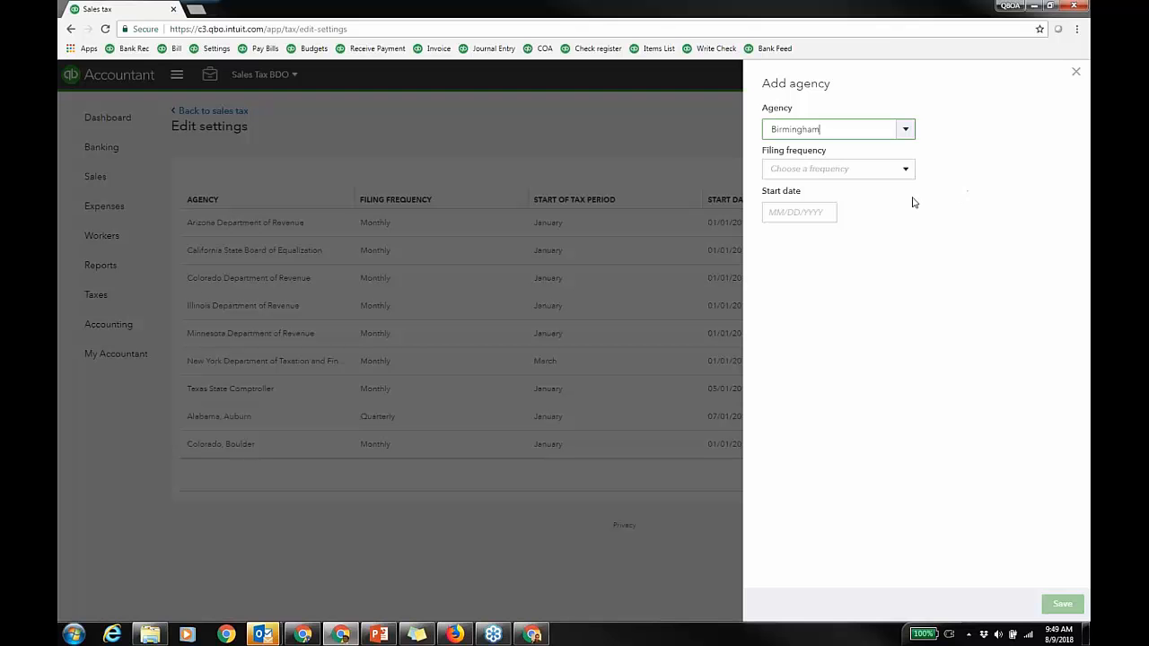
left_click(907, 169)
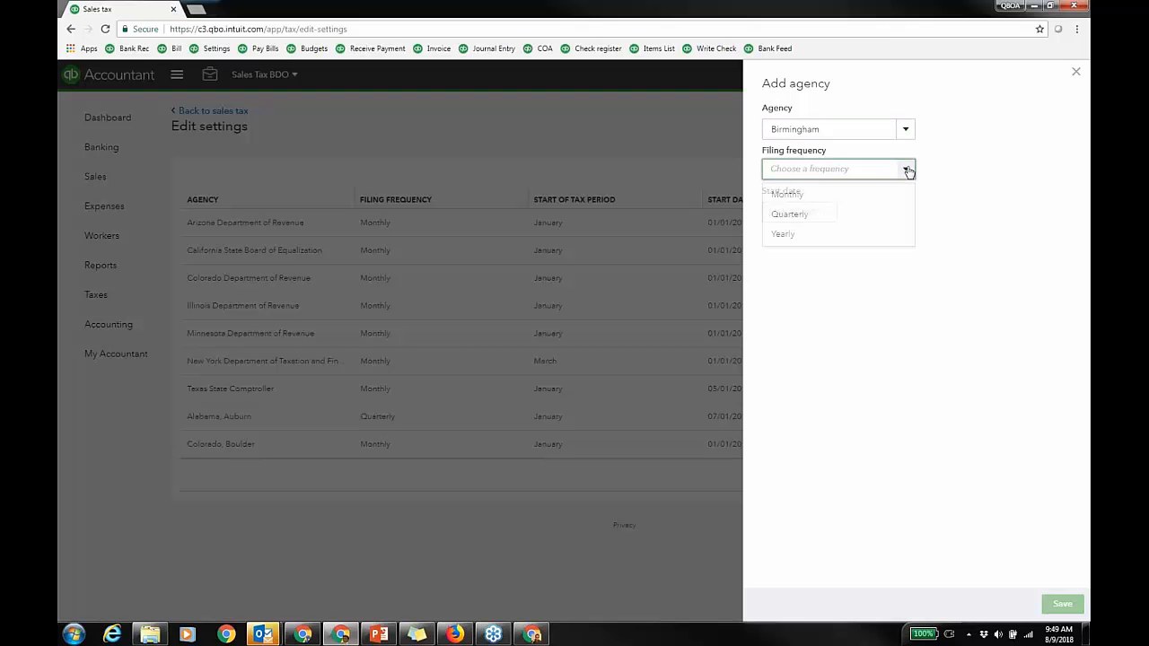
left_click(802, 199)
left_click(824, 242)
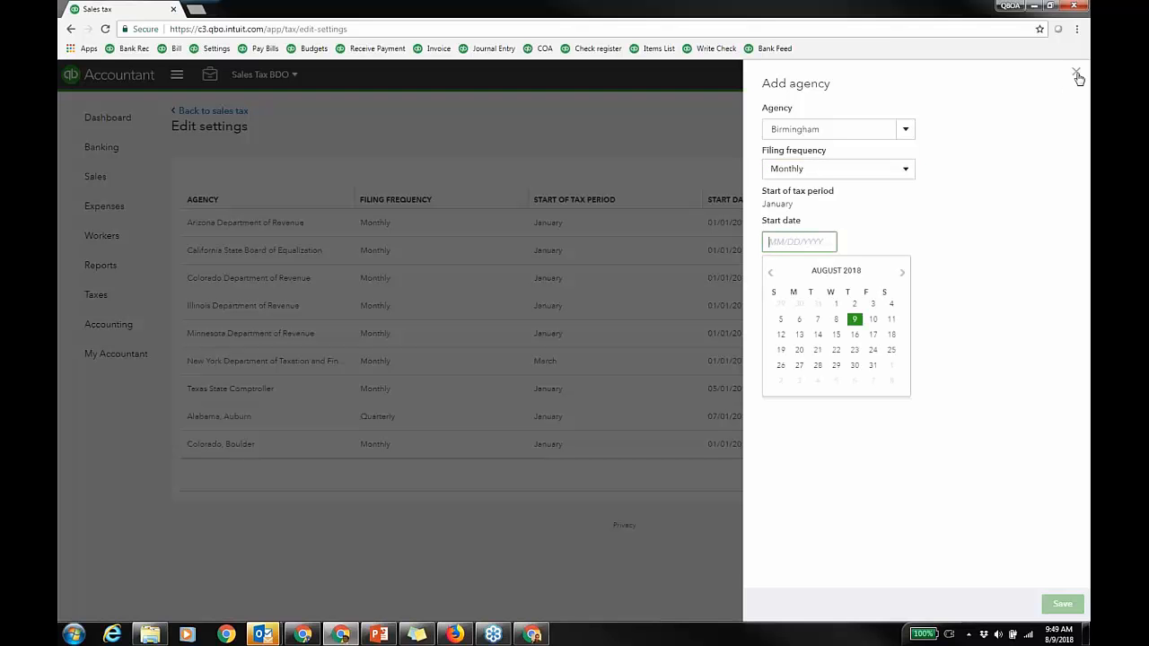
left_click(1076, 74)
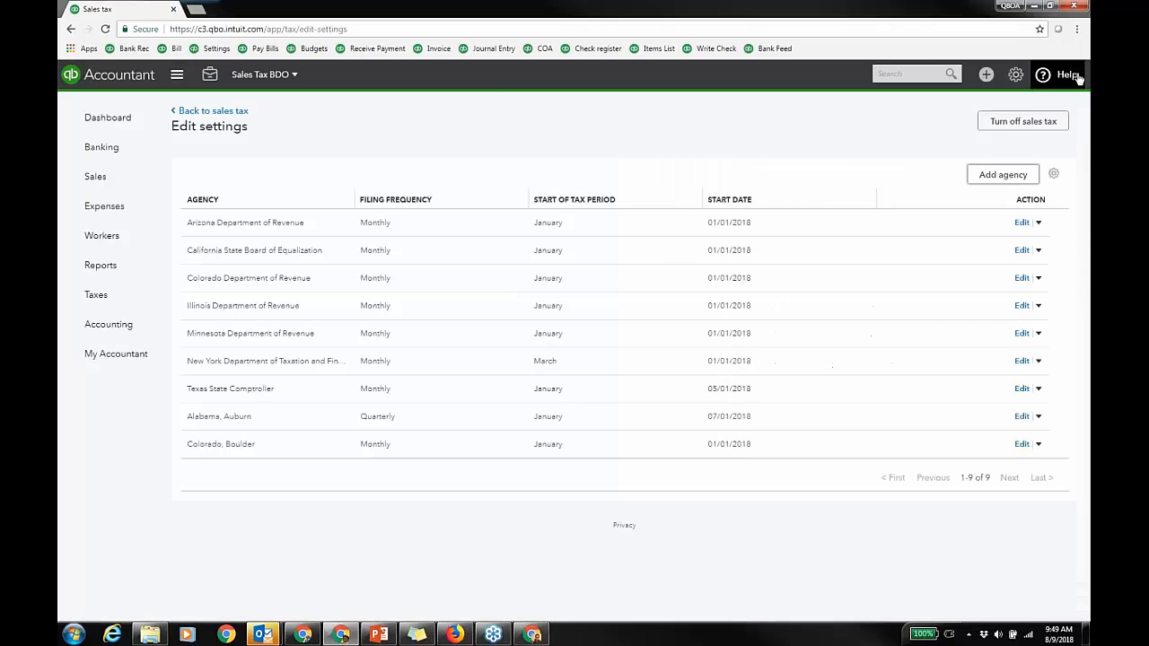
Step: Open Products and Services, dismiss the reorder-points banner, and edit Widget
left_click(1015, 79)
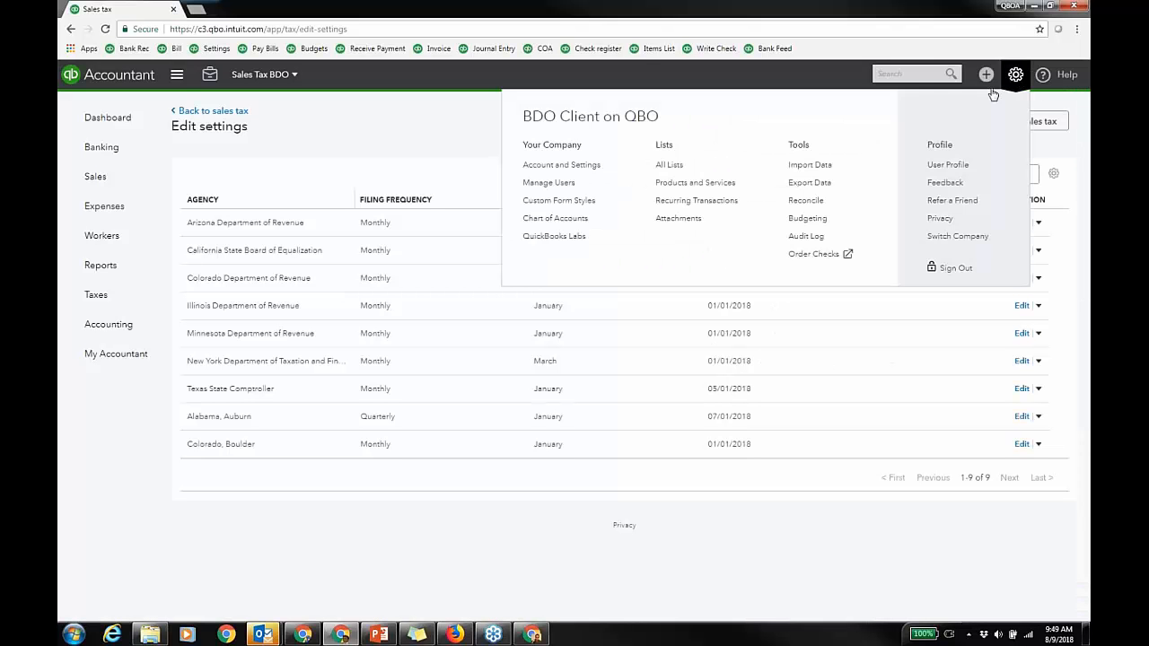
left_click(722, 184)
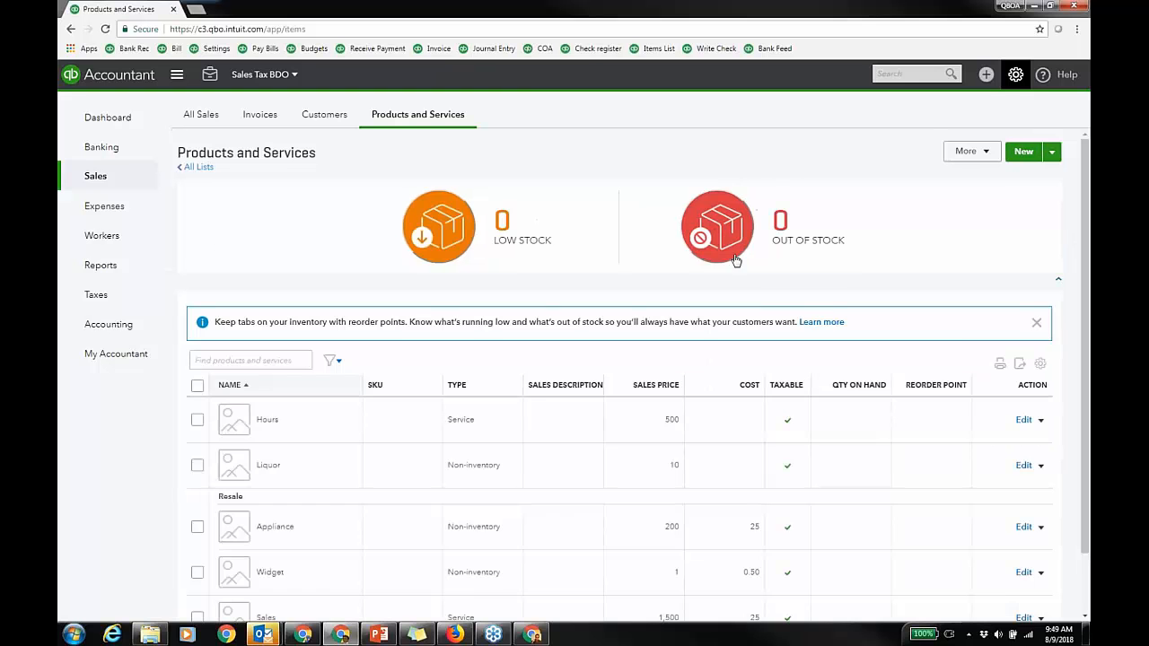
left_click(1034, 324)
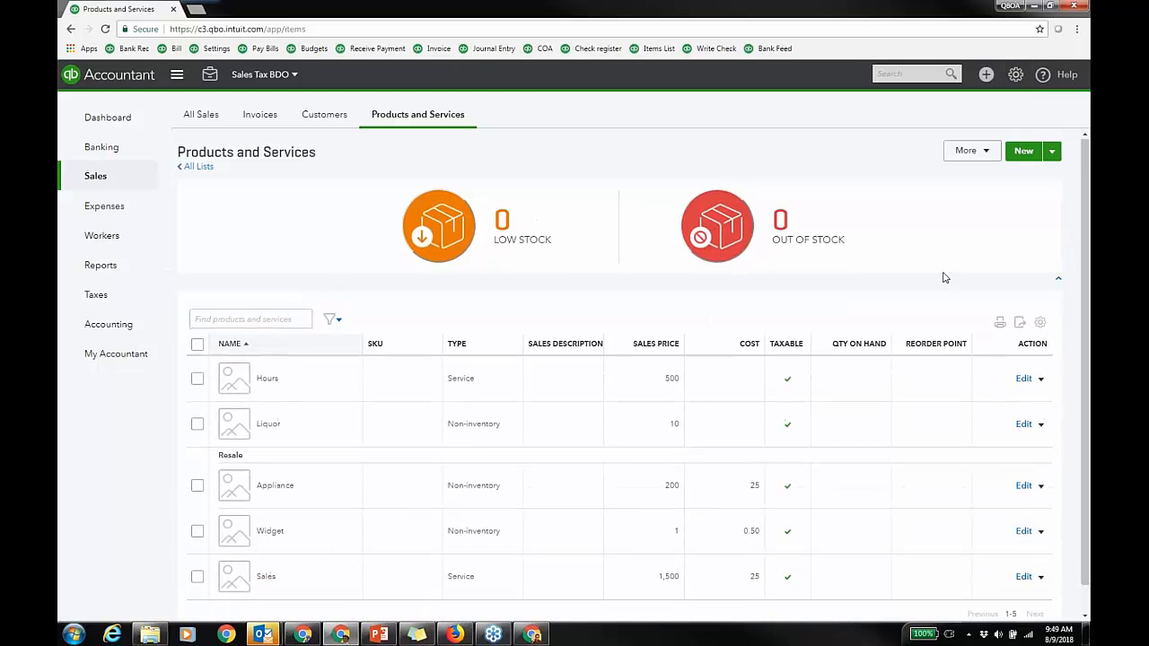
scroll(564, 475, "down", 1)
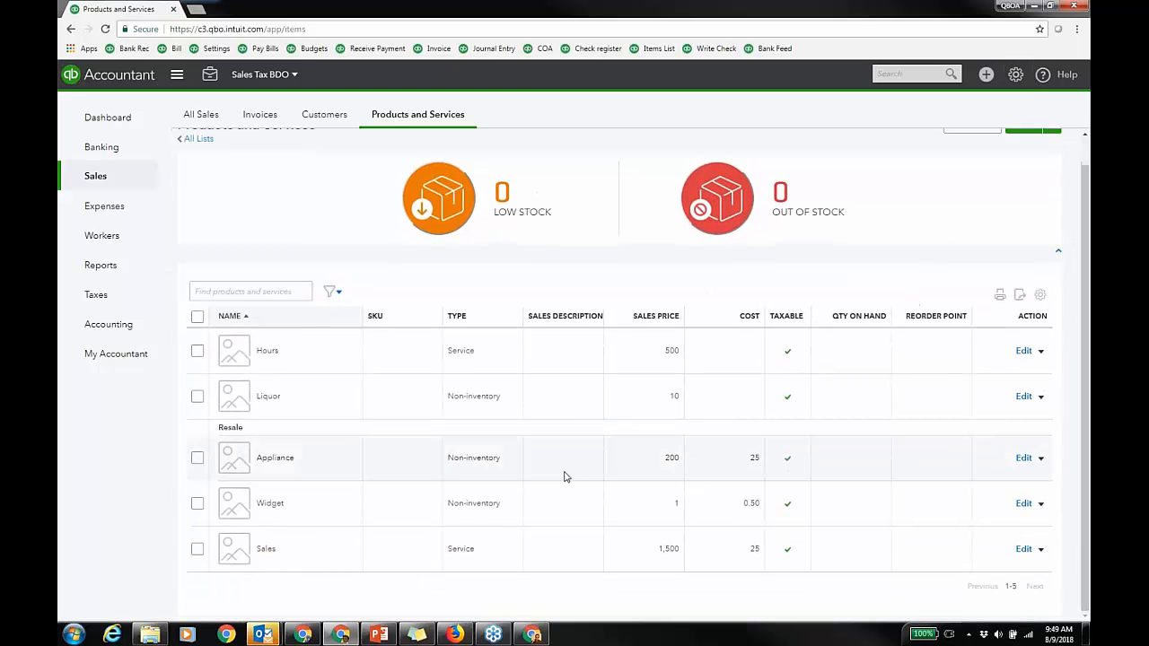
left_click(1024, 503)
Step: Confirm Widget's sales tax category is Retail, Taxable Retail Items, then close unchanged
scroll(781, 279, "down", 2)
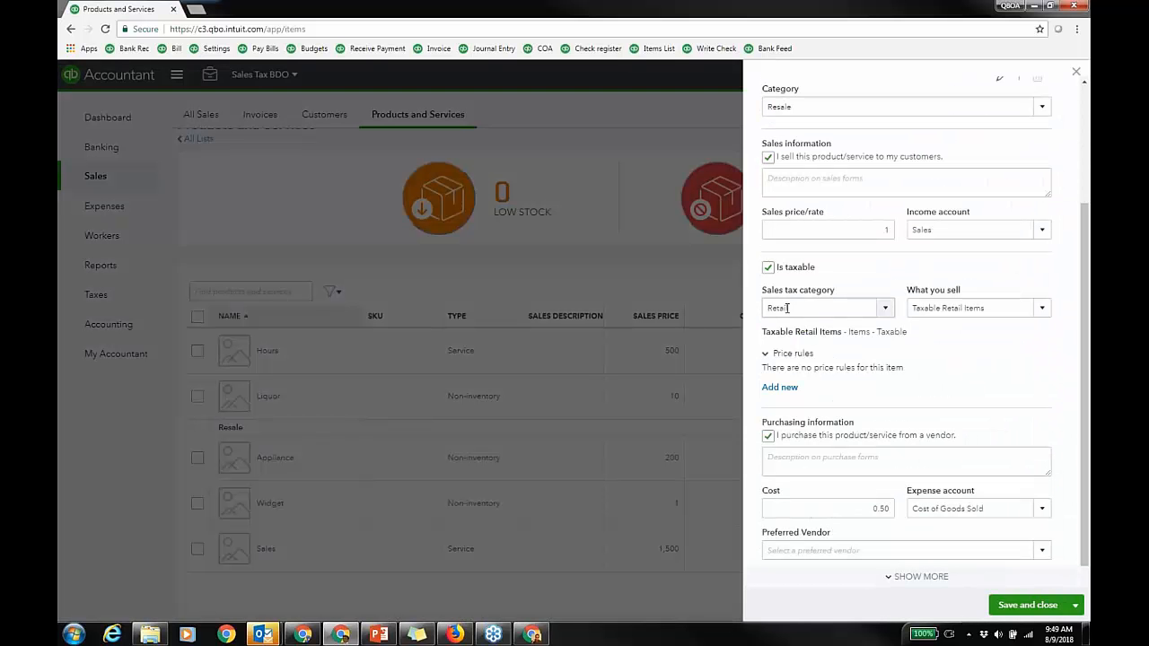
left_click(887, 310)
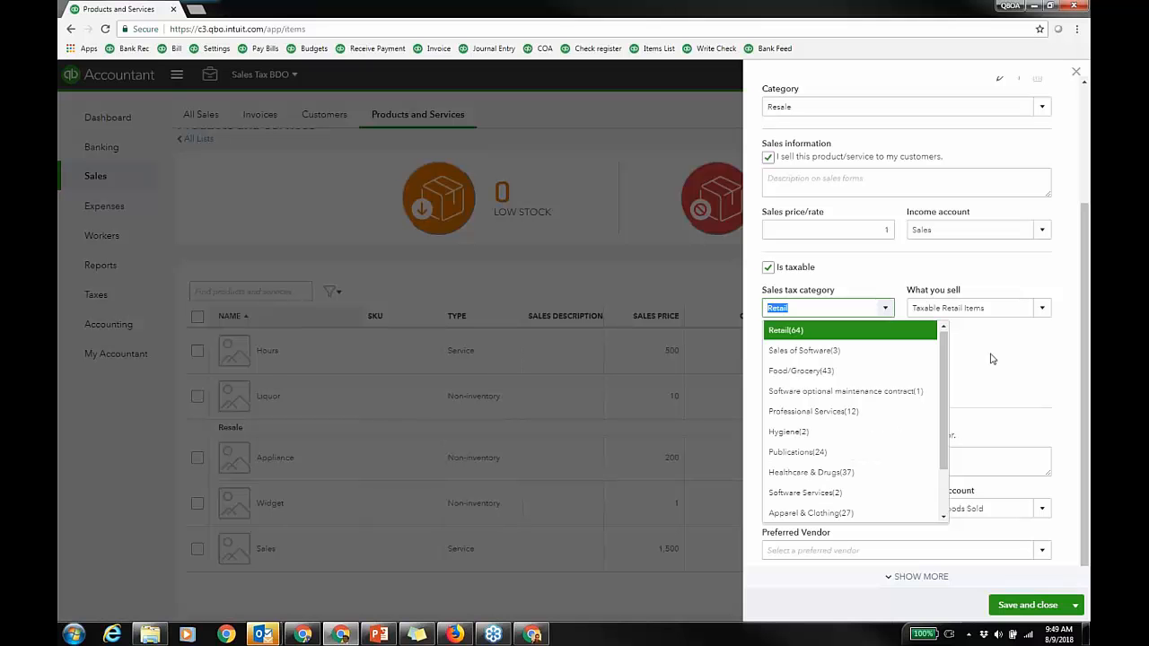
left_click(1031, 359)
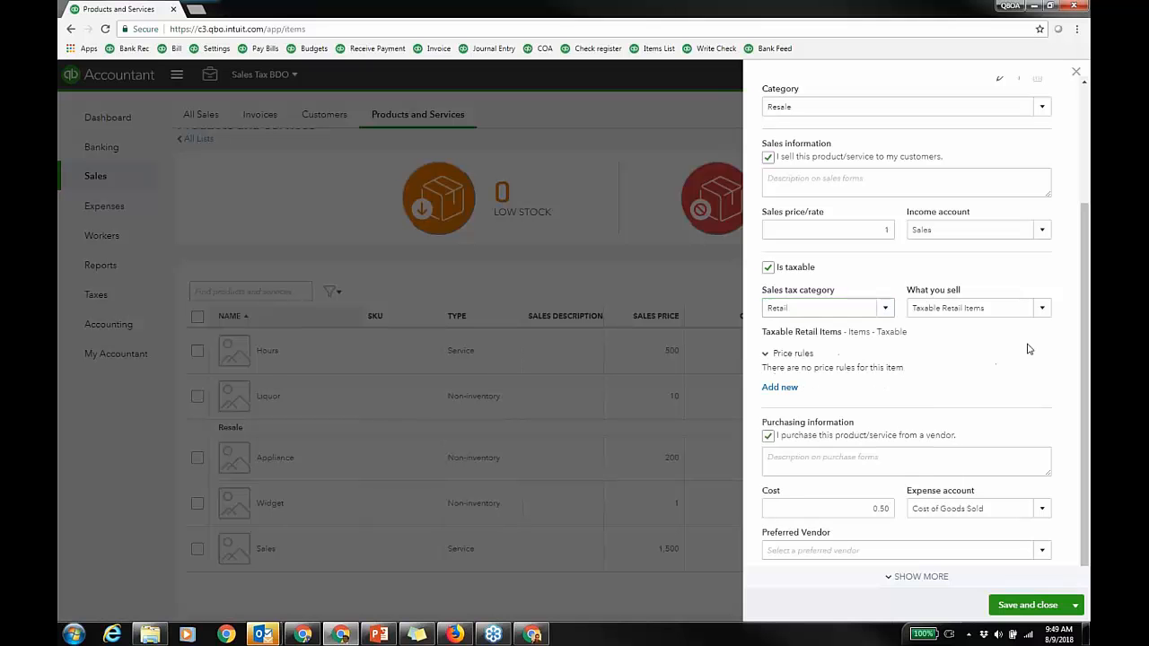
left_click(1042, 311)
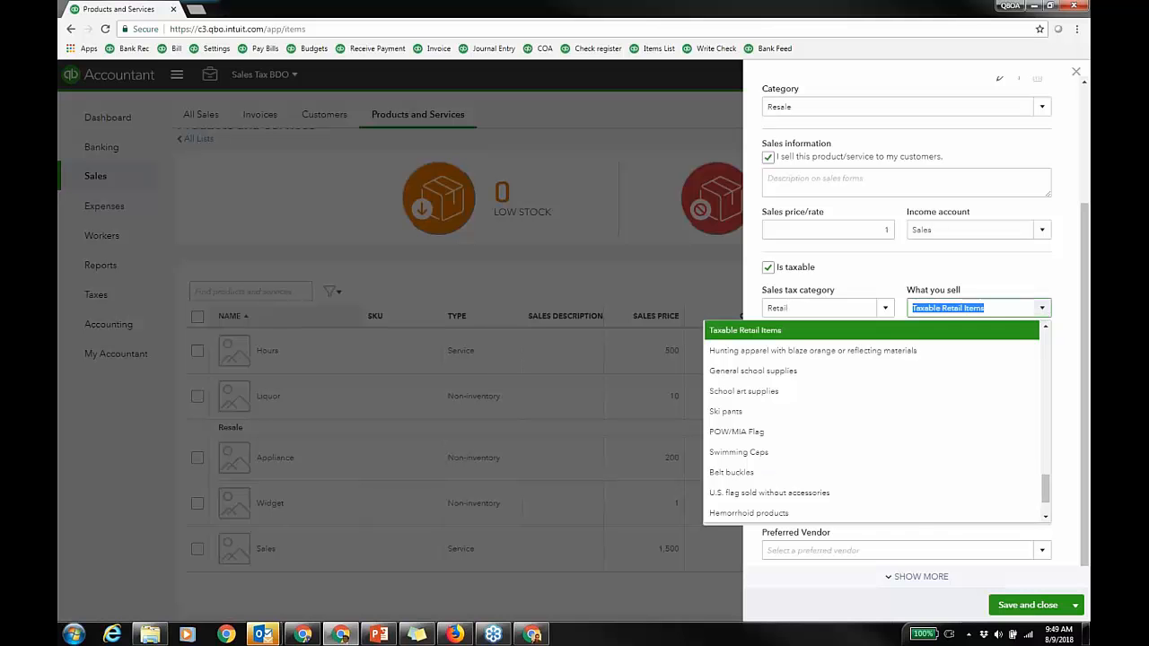
scroll(1046, 453, "up", 5)
left_click_drag(1057, 436, 1071, 339)
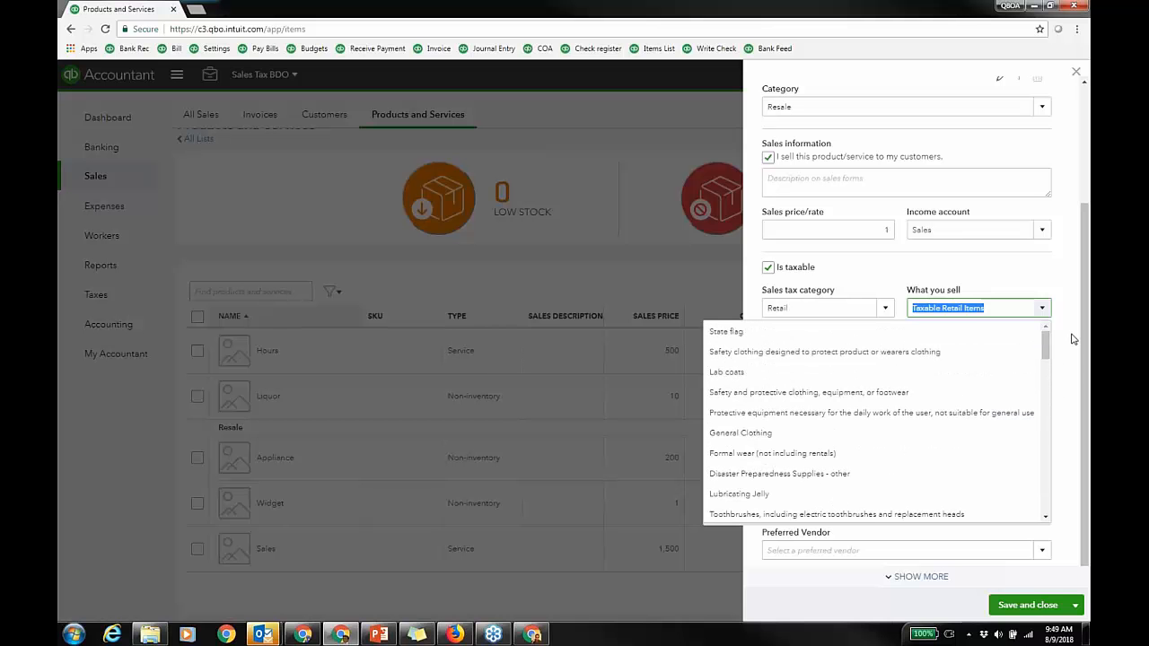
left_click(1060, 273)
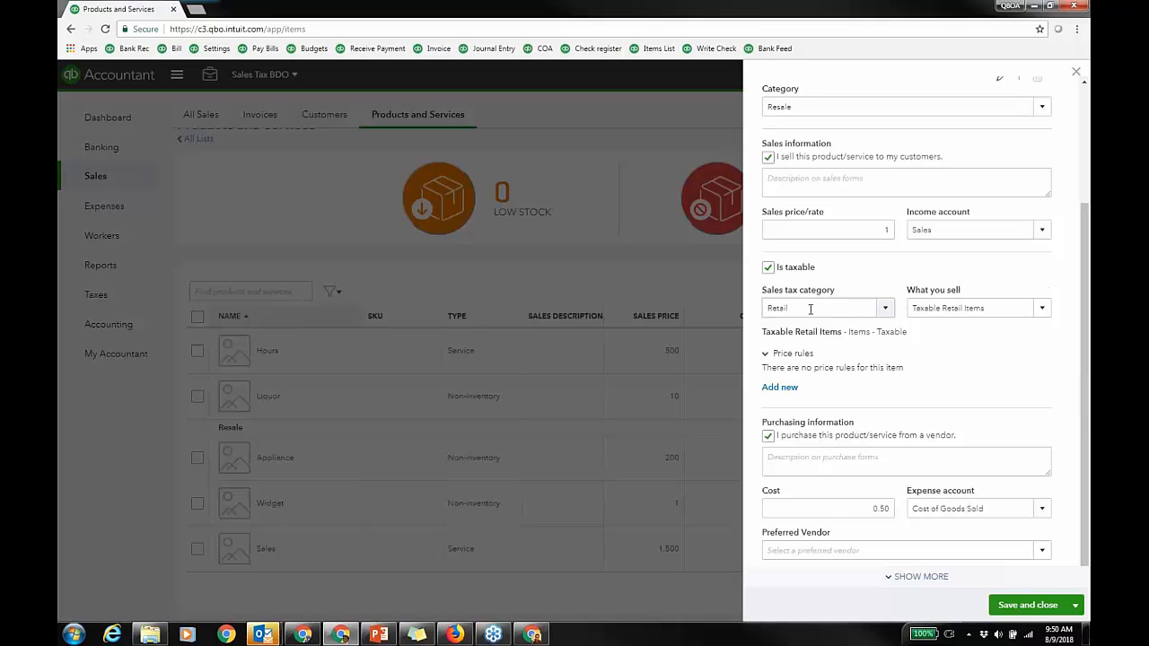
left_click(1076, 73)
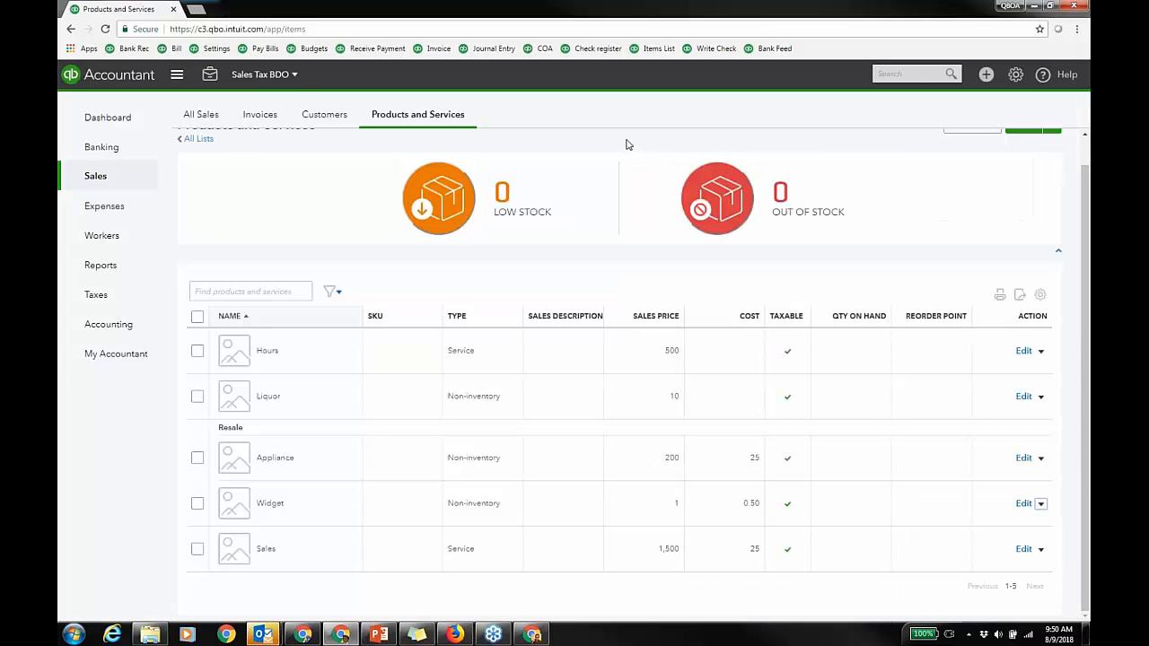
Step: Review the Boulder, CO customer's Tax info to confirm it isn't tax exempt, then cancel
left_click(329, 114)
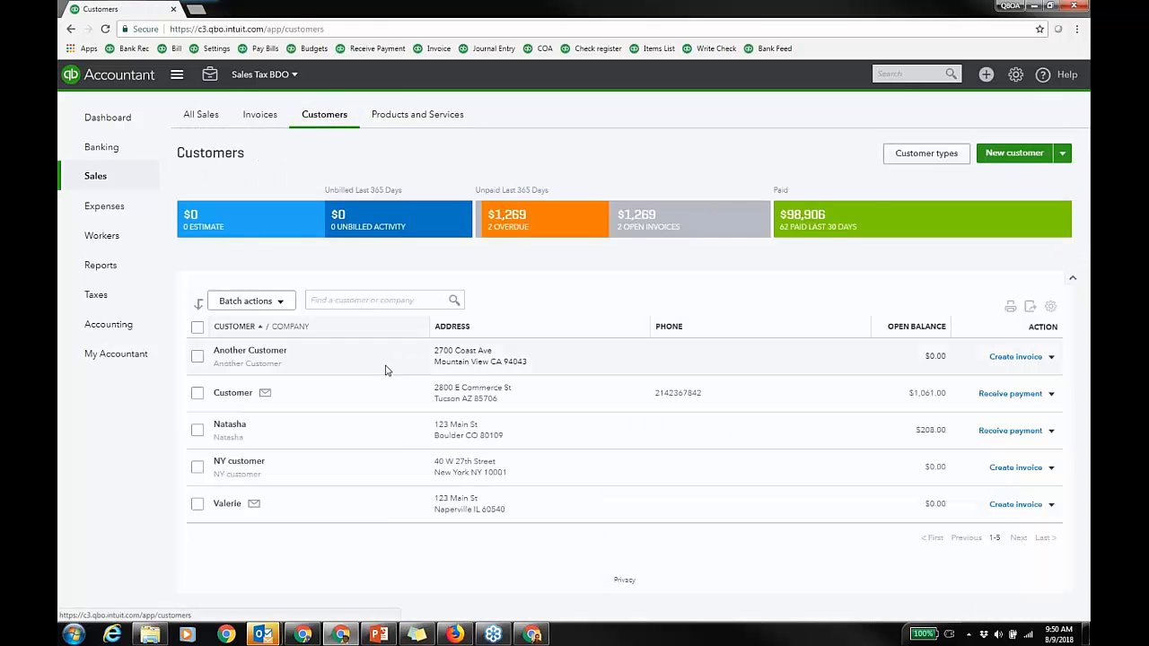
left_click(230, 425)
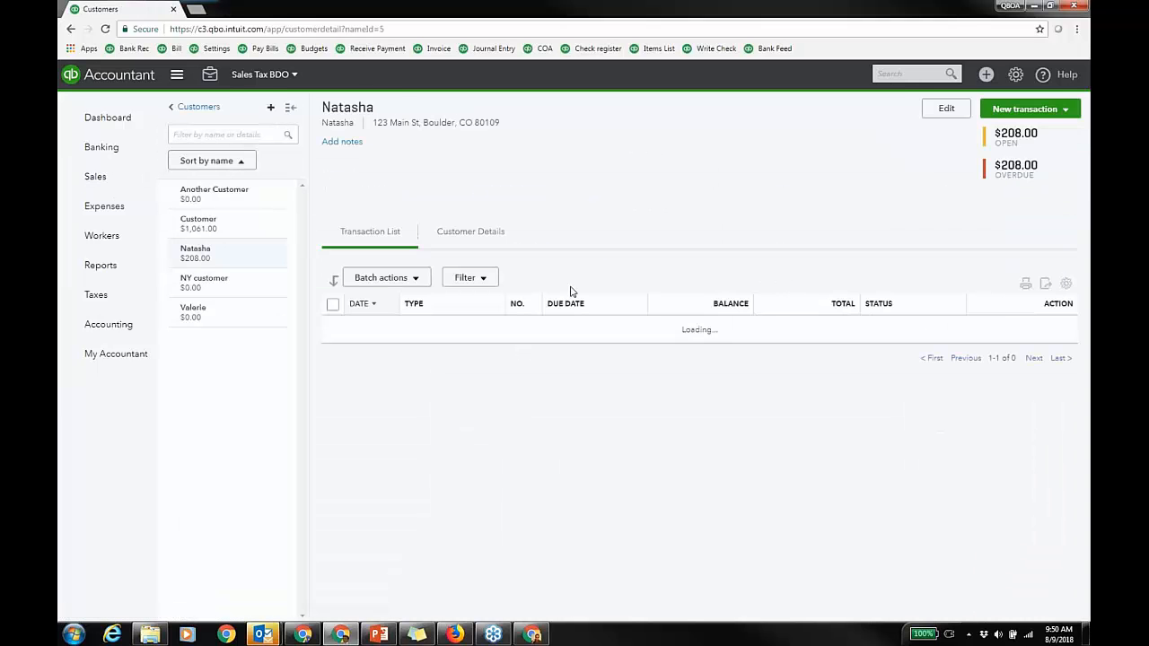
left_click(933, 110)
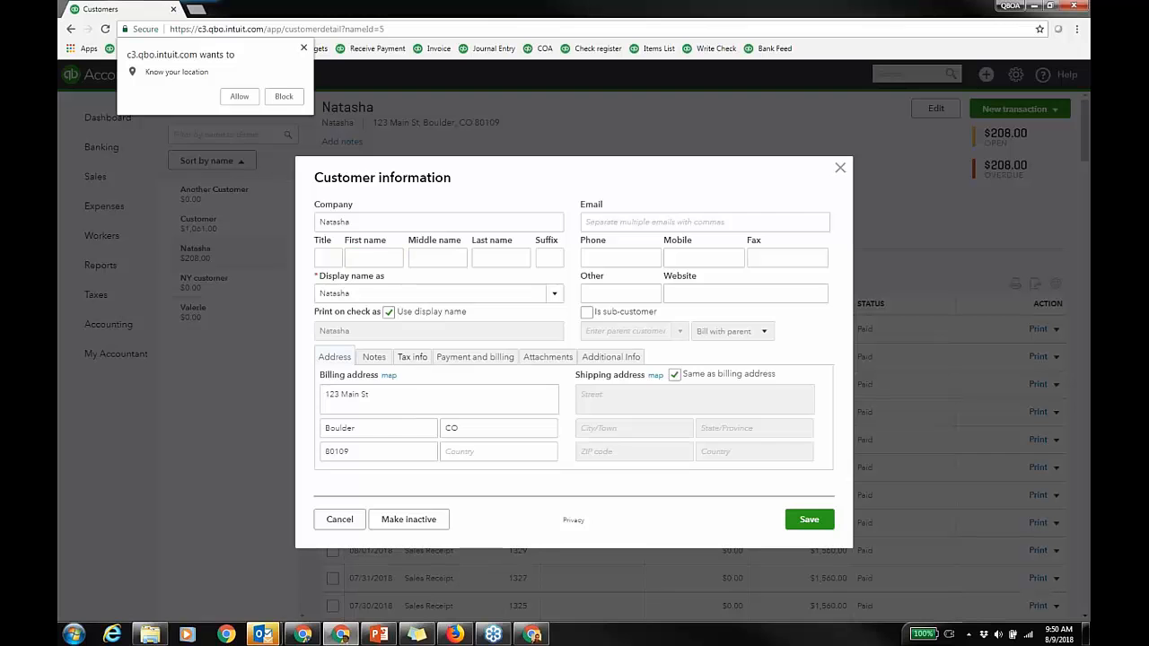
left_click(413, 357)
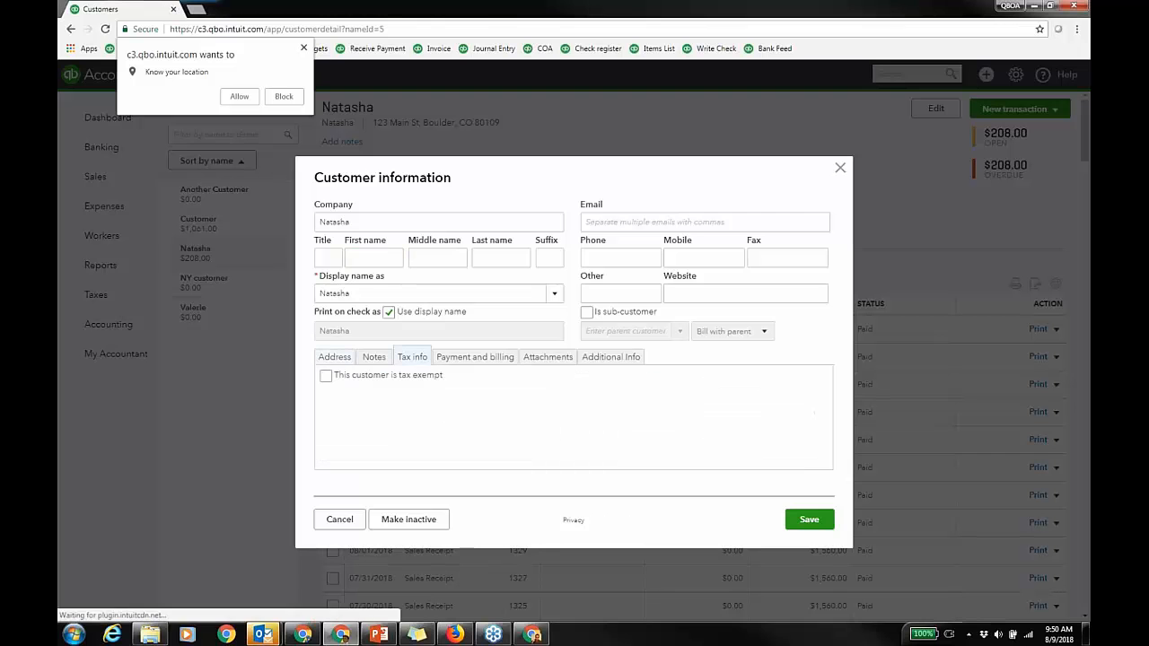
left_click(283, 97)
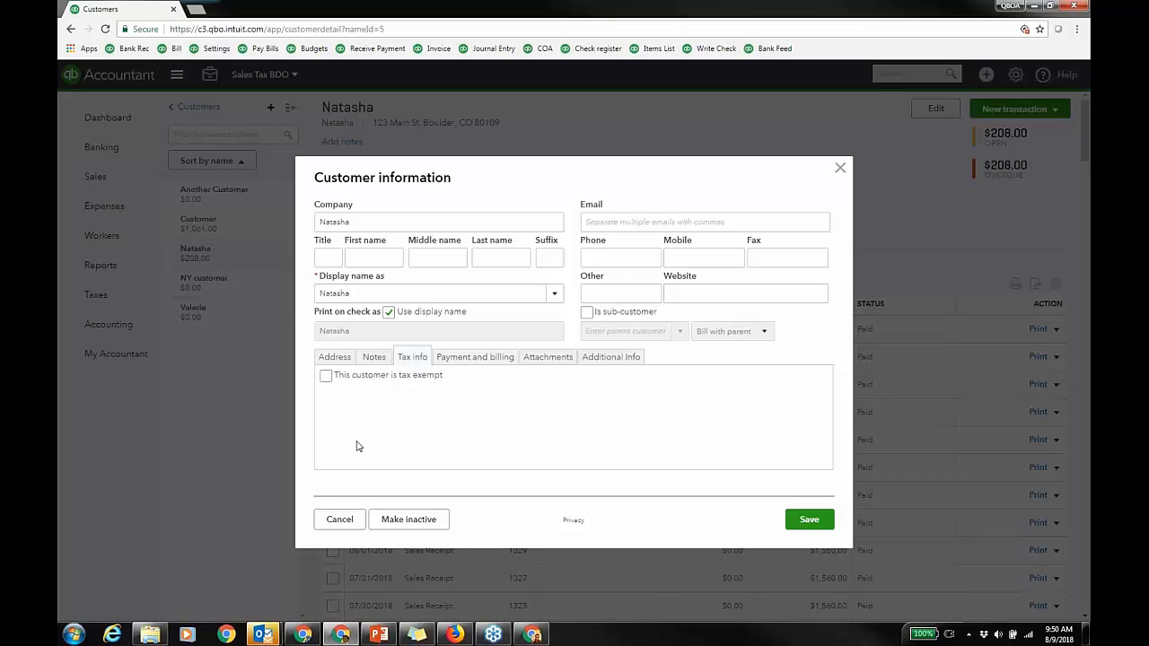
left_click(350, 517)
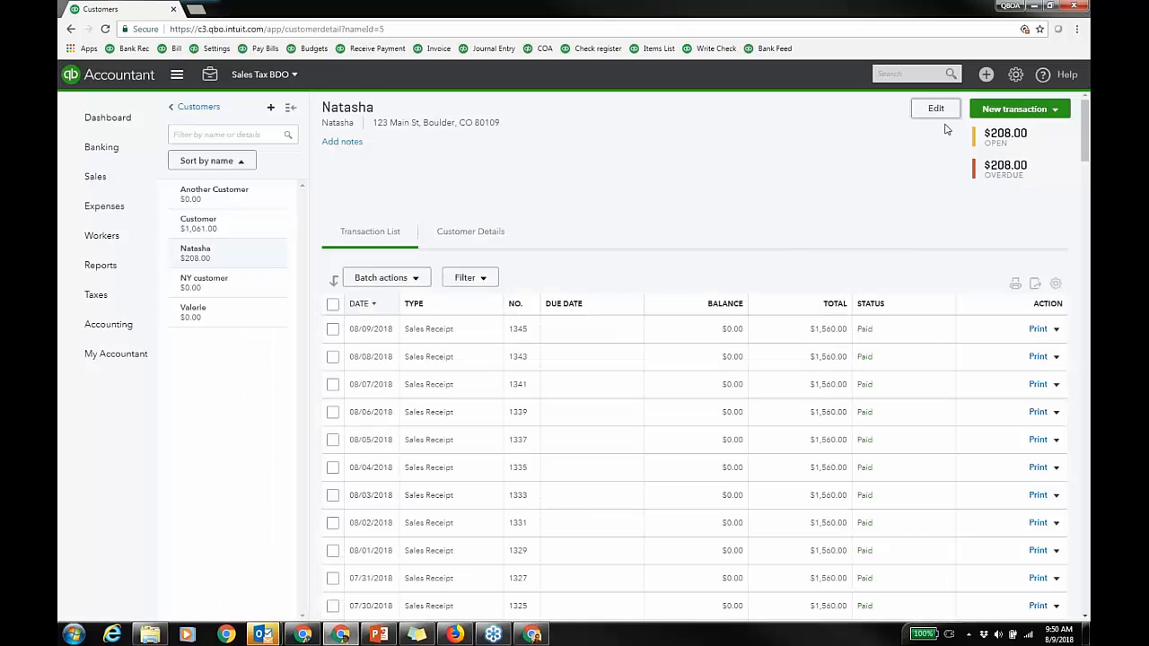
Step: Create a new Sales Receipt from the + menu, closing the Outlook reminder and reloading
left_click(986, 73)
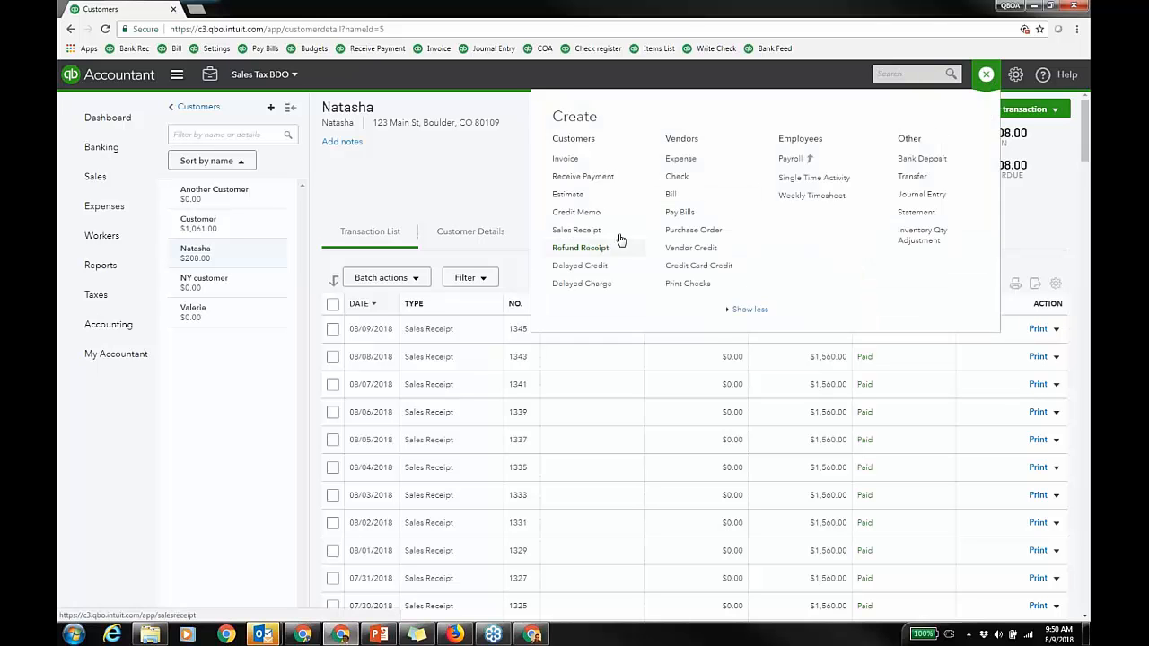
left_click(576, 230)
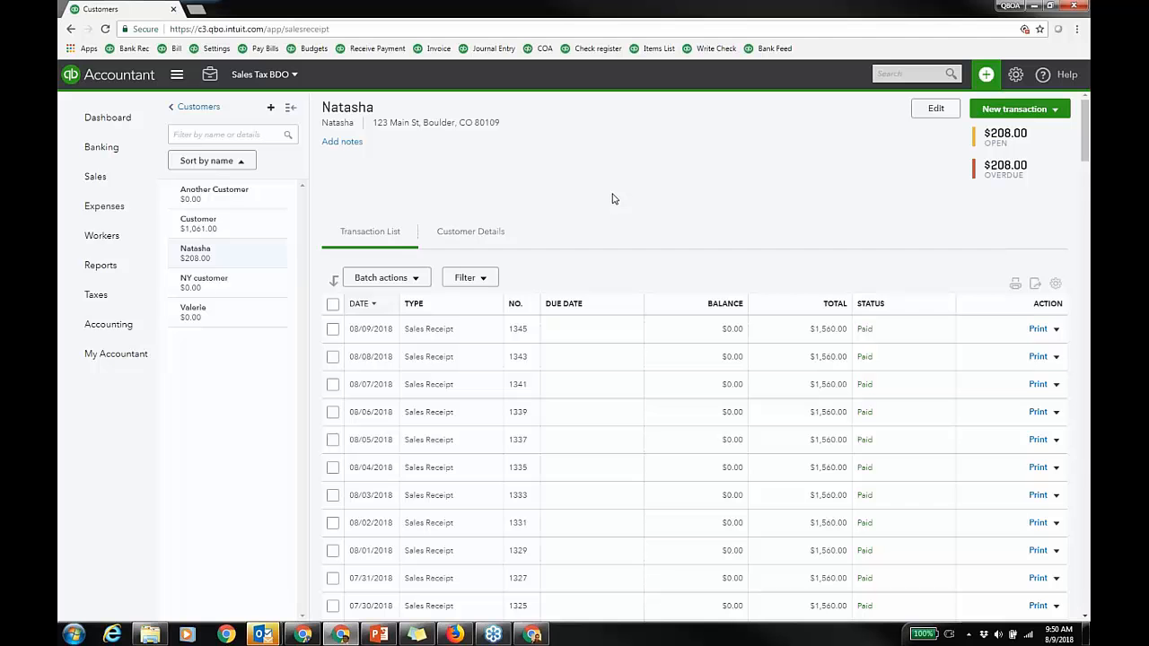
mouse_move(265, 635)
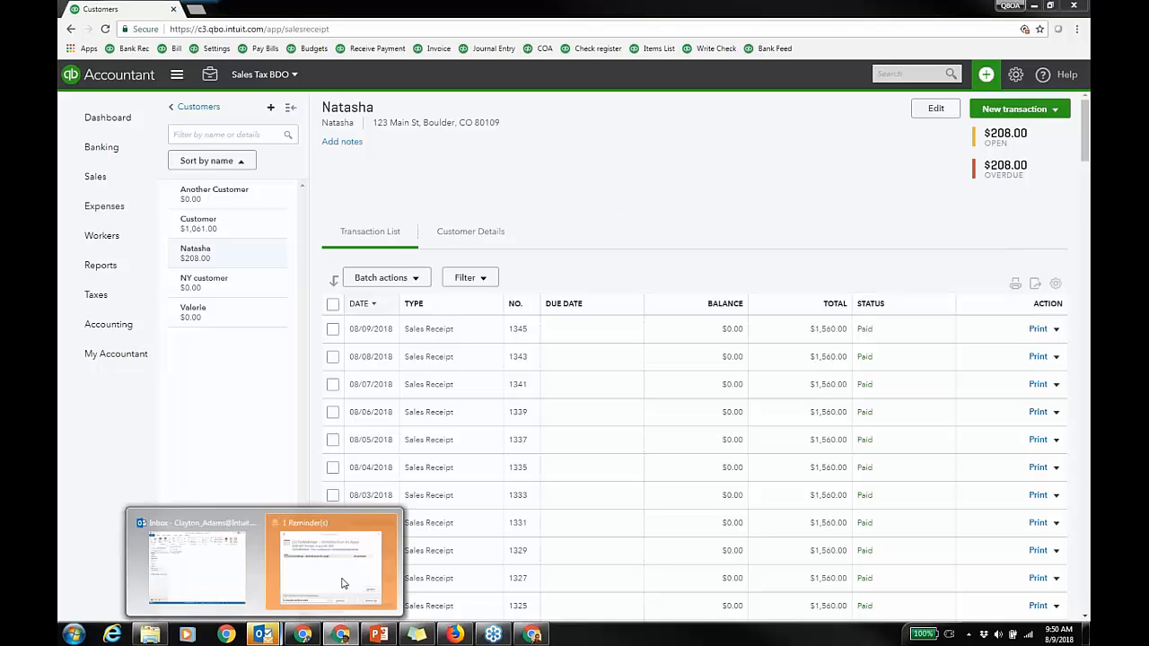
mouse_move(341, 583)
left_click(388, 524)
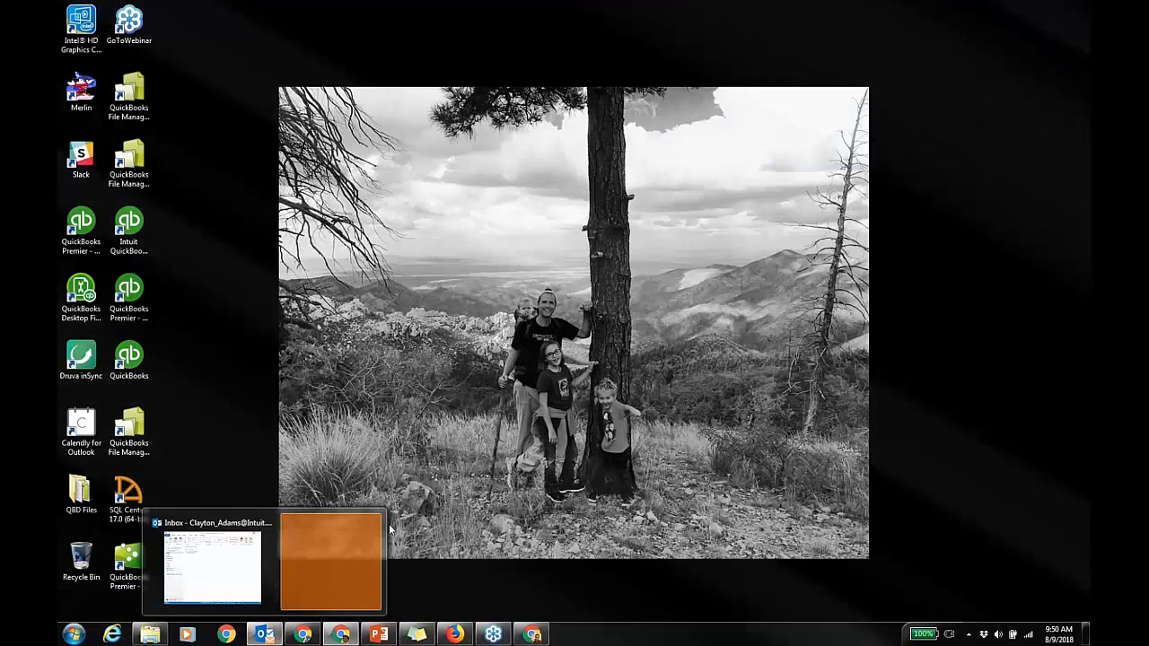
left_click(106, 29)
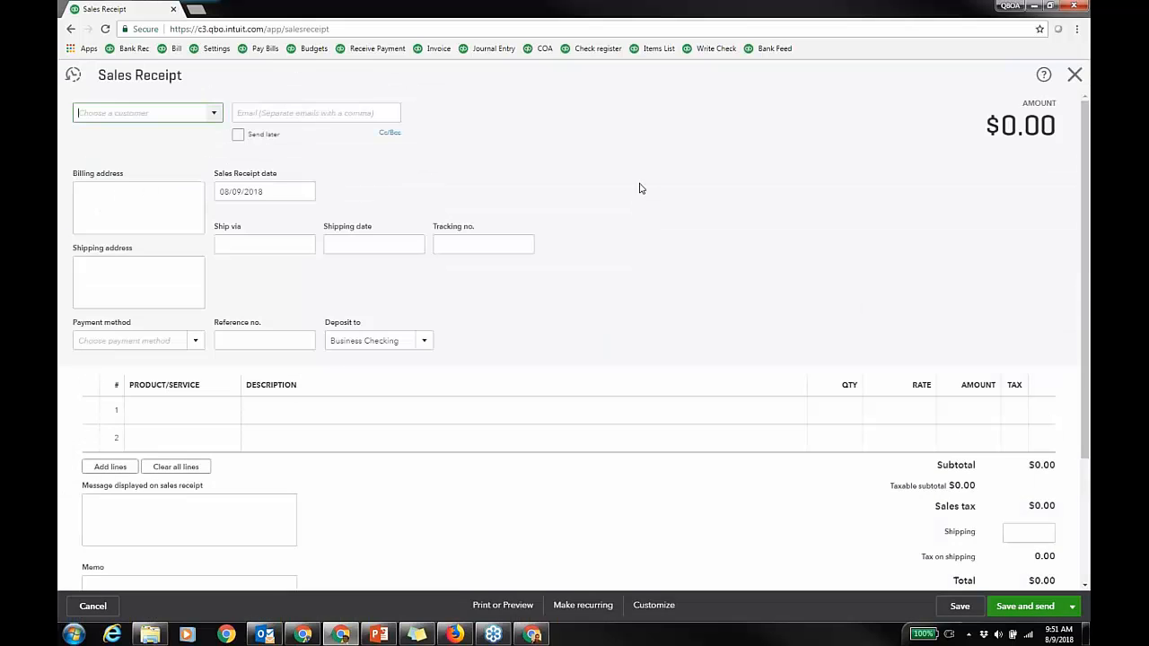
Step: Select the Boulder customer and add 10 Resale:Widget at $1, giving $0.40 tax and $10.40 total
type("nat")
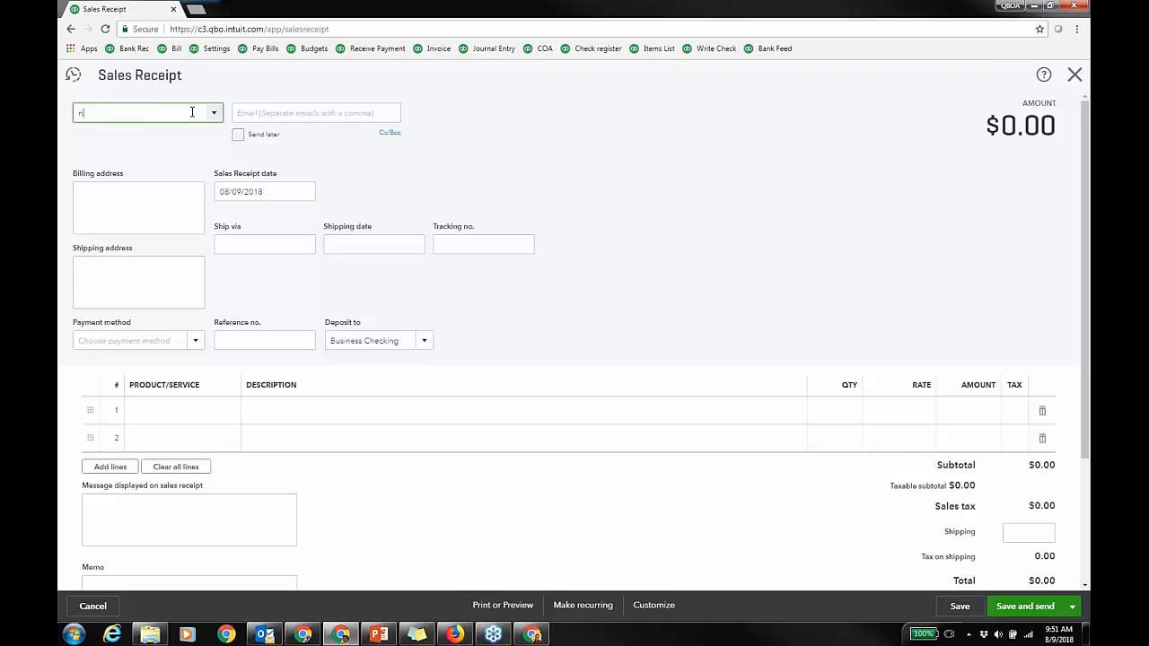
left_click(156, 164)
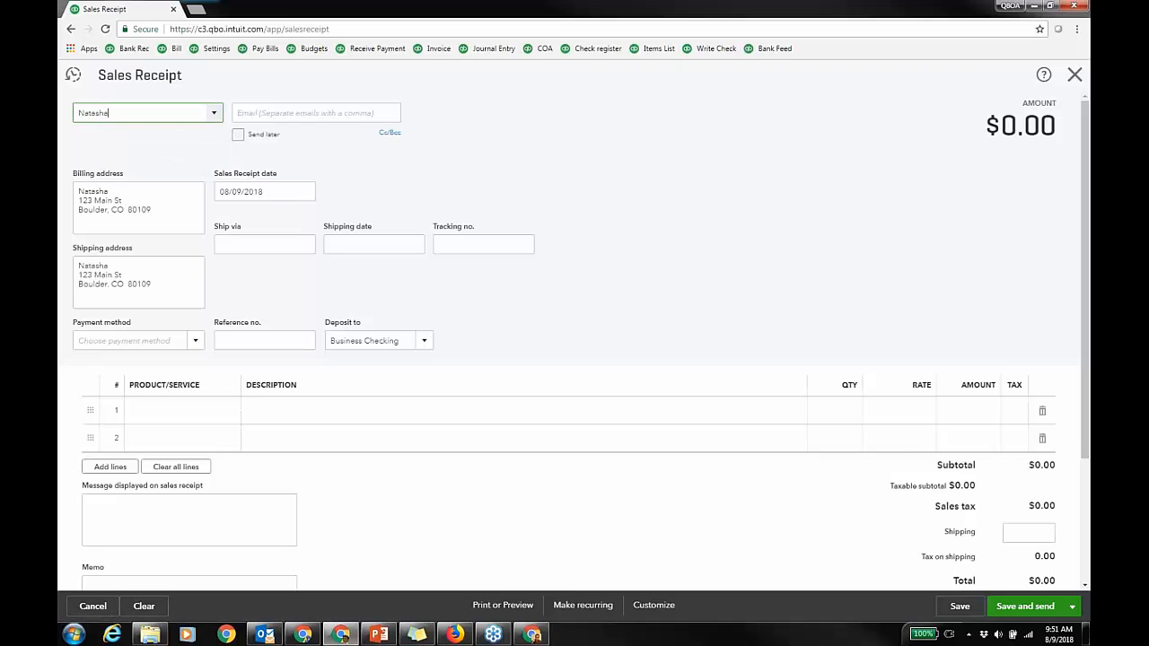
left_click(225, 417)
type("wid")
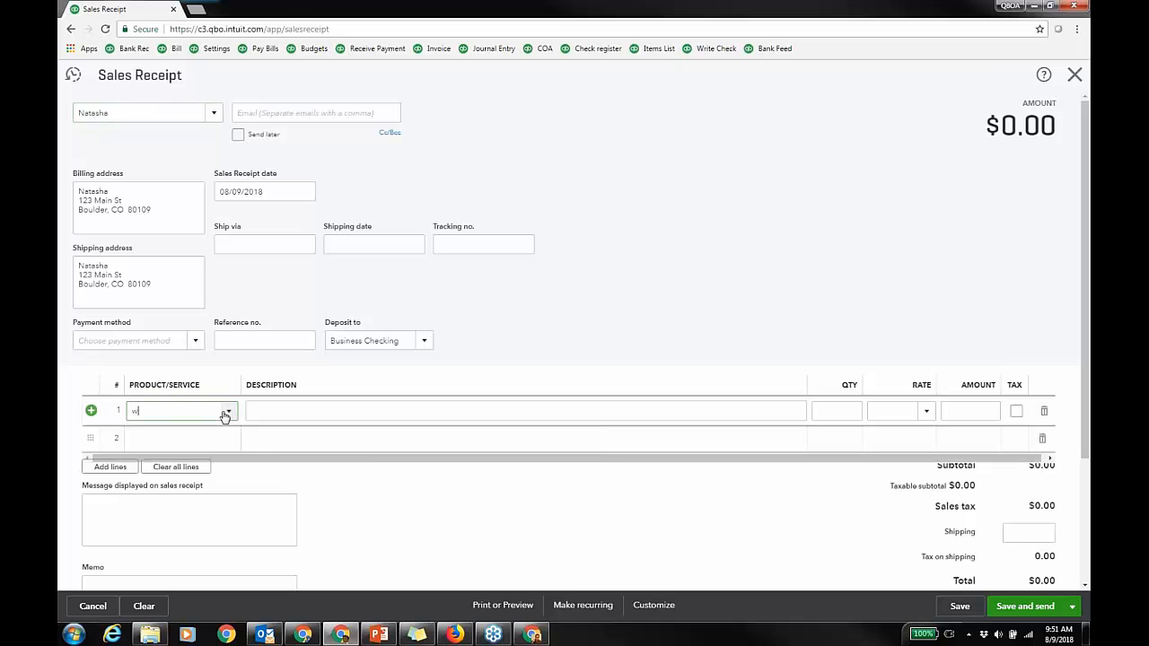
left_click(208, 459)
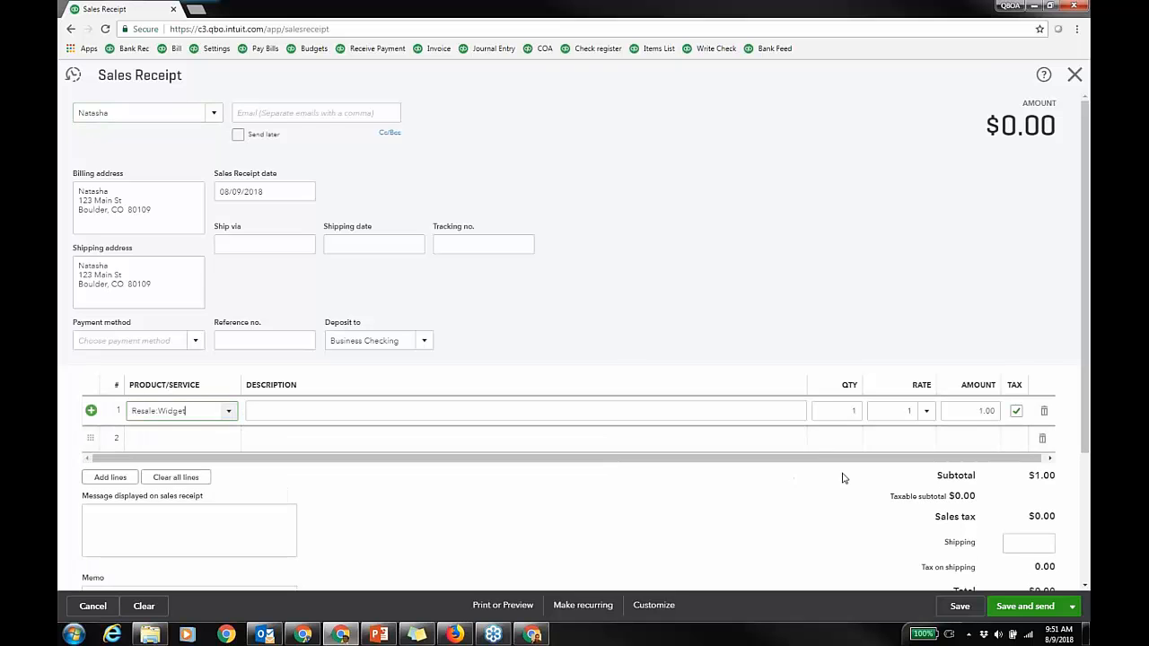
left_click(854, 411)
type("10")
key("Tab")
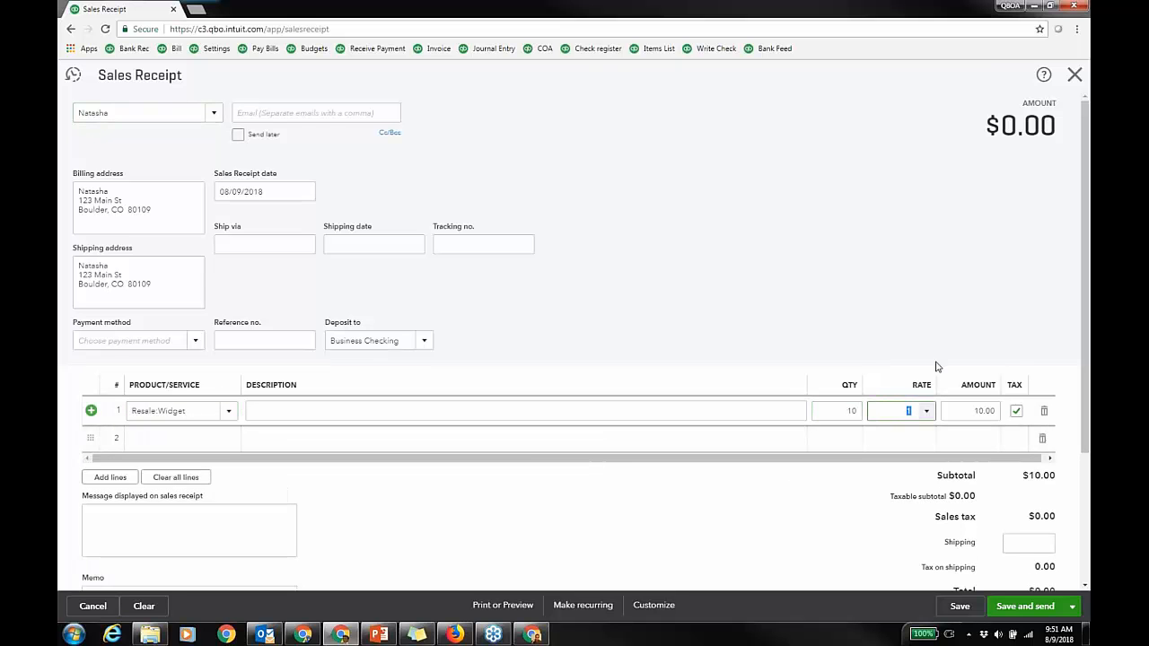
left_click_drag(1085, 383, 1085, 489)
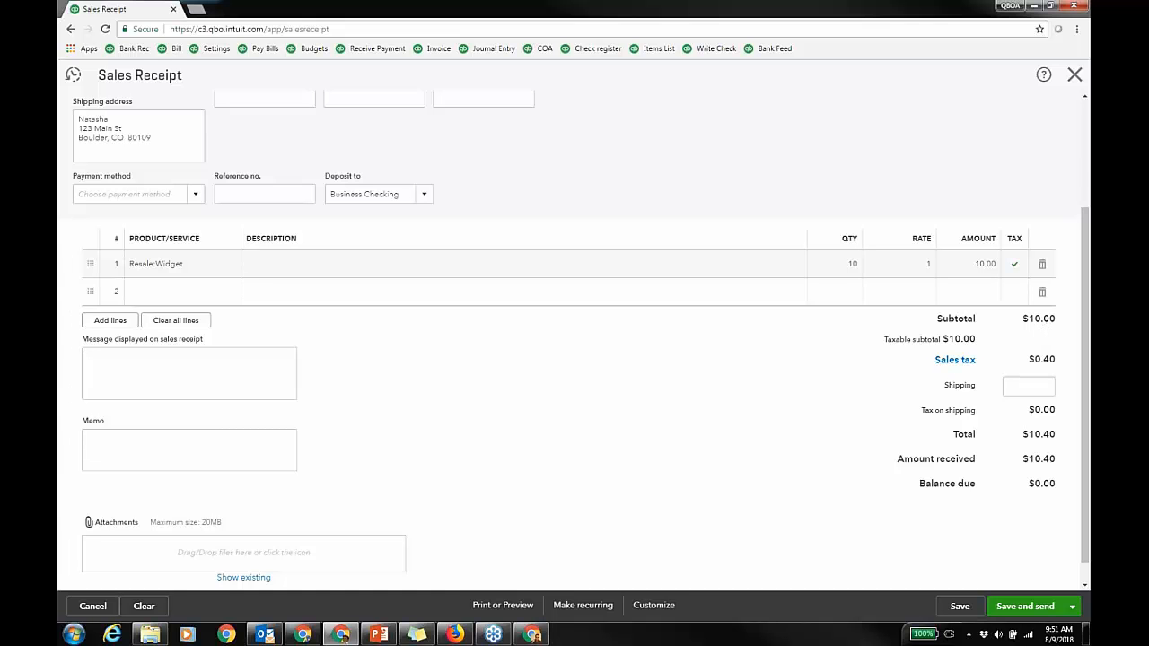
Step: Review the Colorado sales tax breakdown behind the receipt's $0.40 tax
left_click(955, 359)
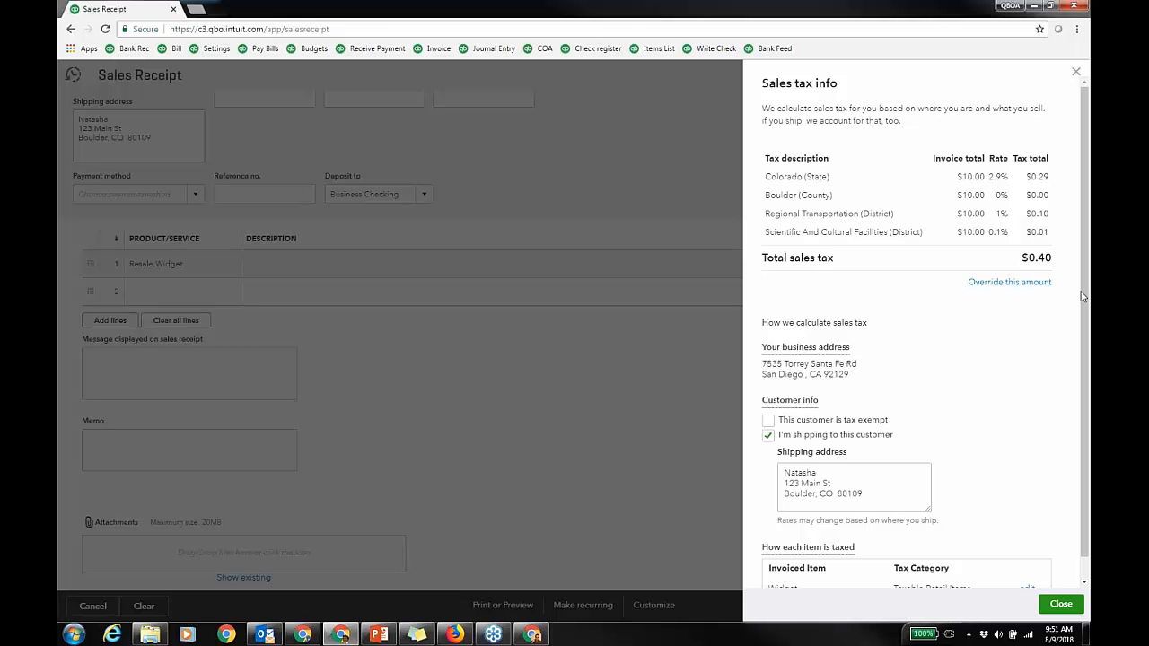
scroll(1083, 296, "down", 1)
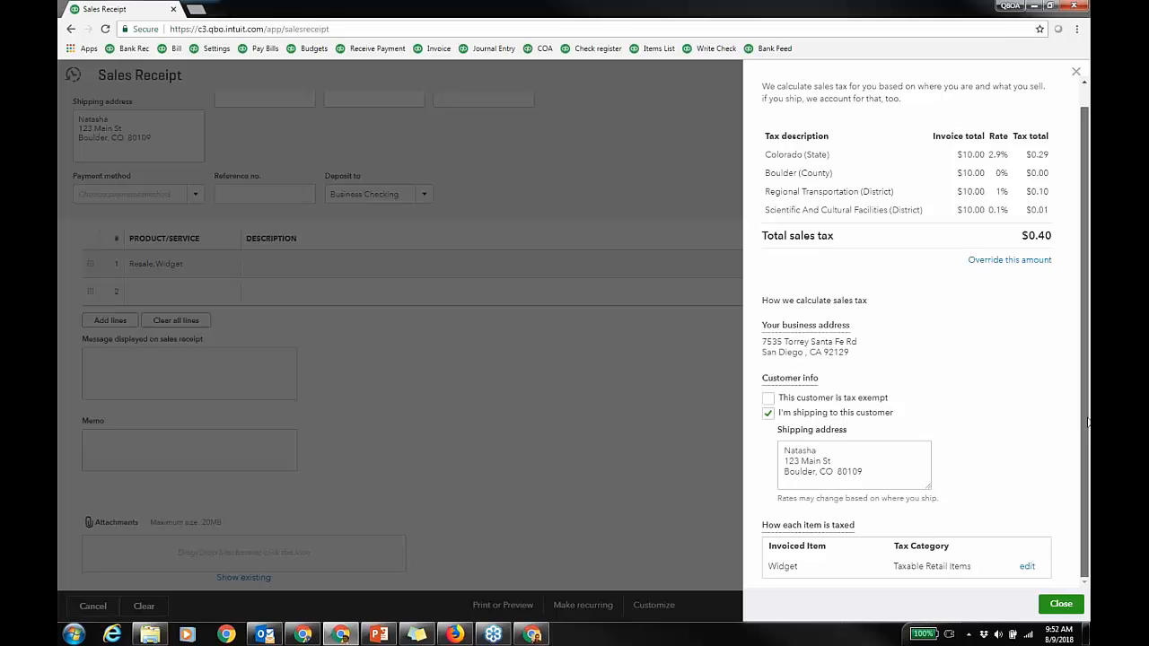
scroll(1088, 422, "up", 2)
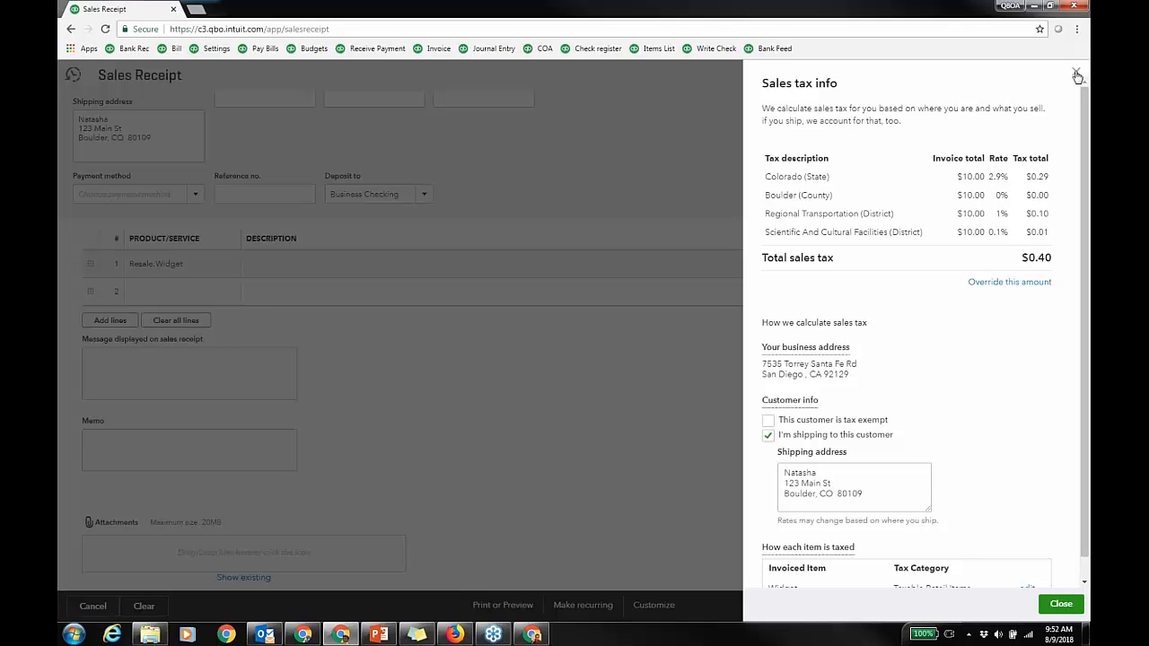
Step: Close the breakdown and discard the unsaved sales receipt
left_click(1077, 76)
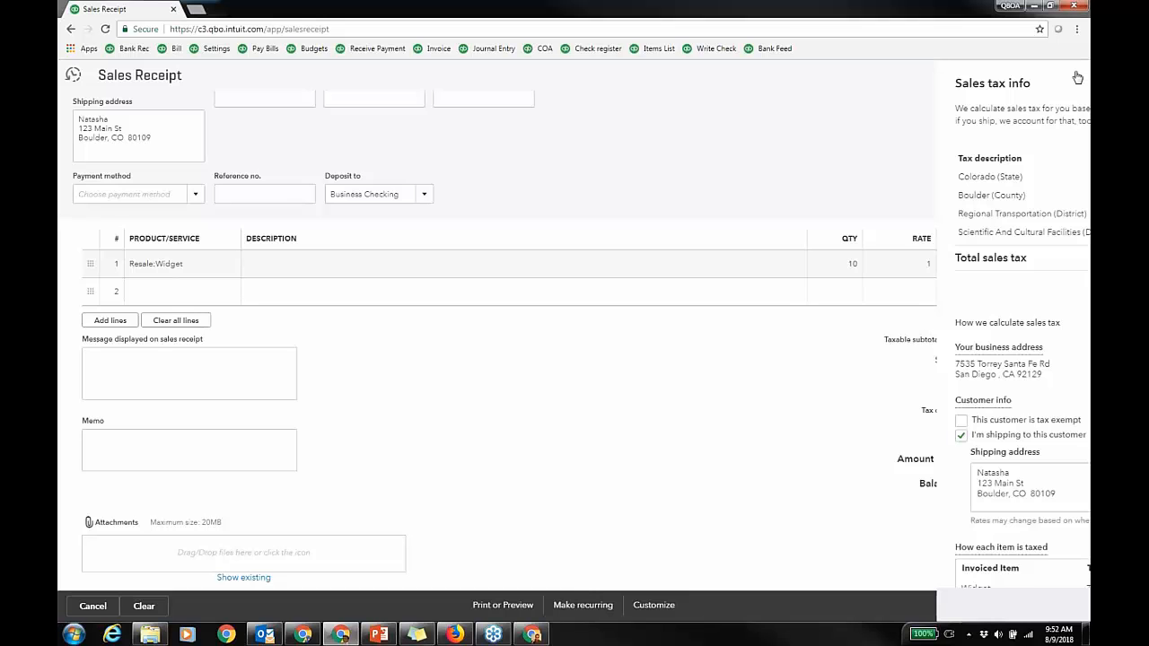
left_click(1074, 75)
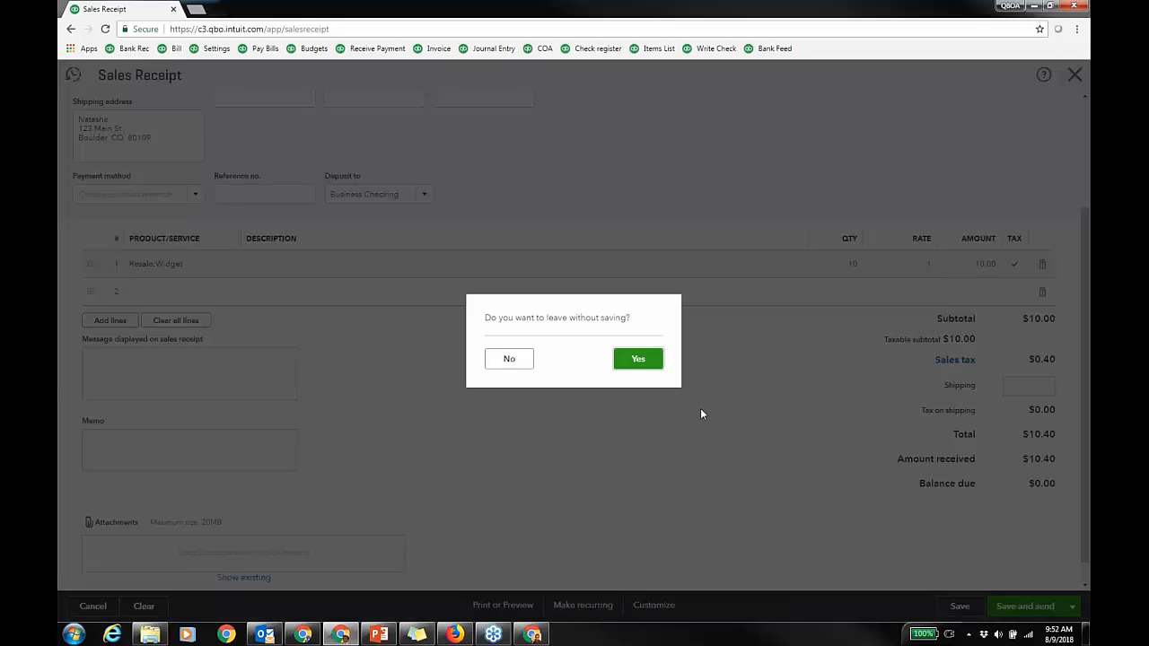
left_click(638, 361)
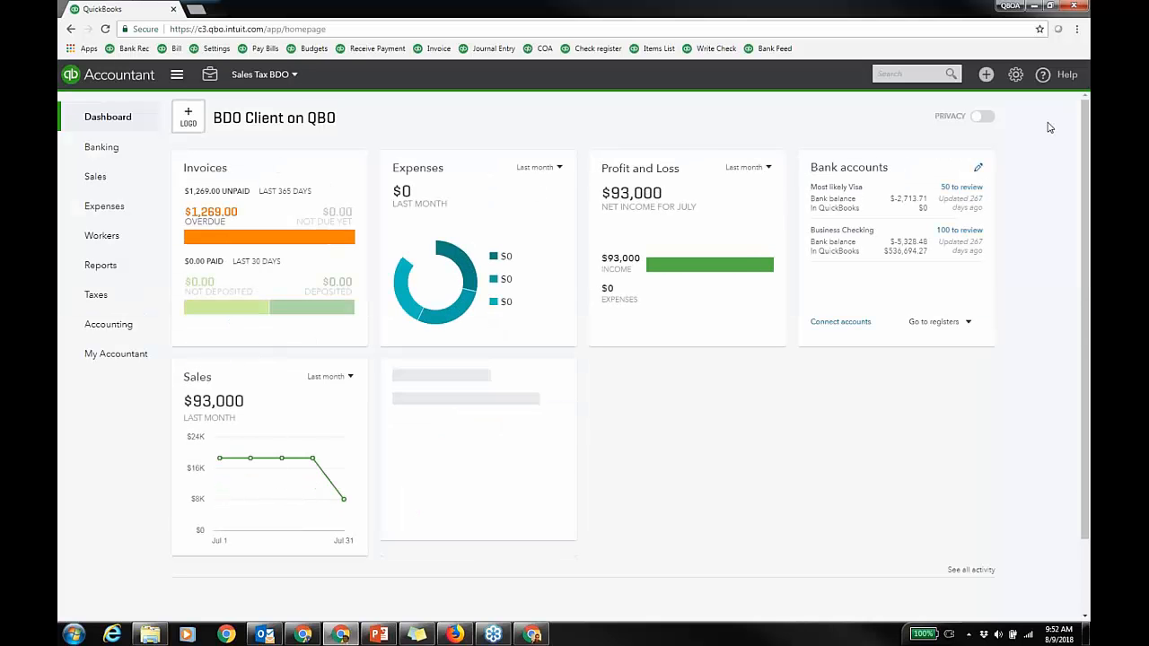
Step: Go to Taxes and view the overdue Arizona March 2018 return showing $4,045.50 due
left_click(96, 296)
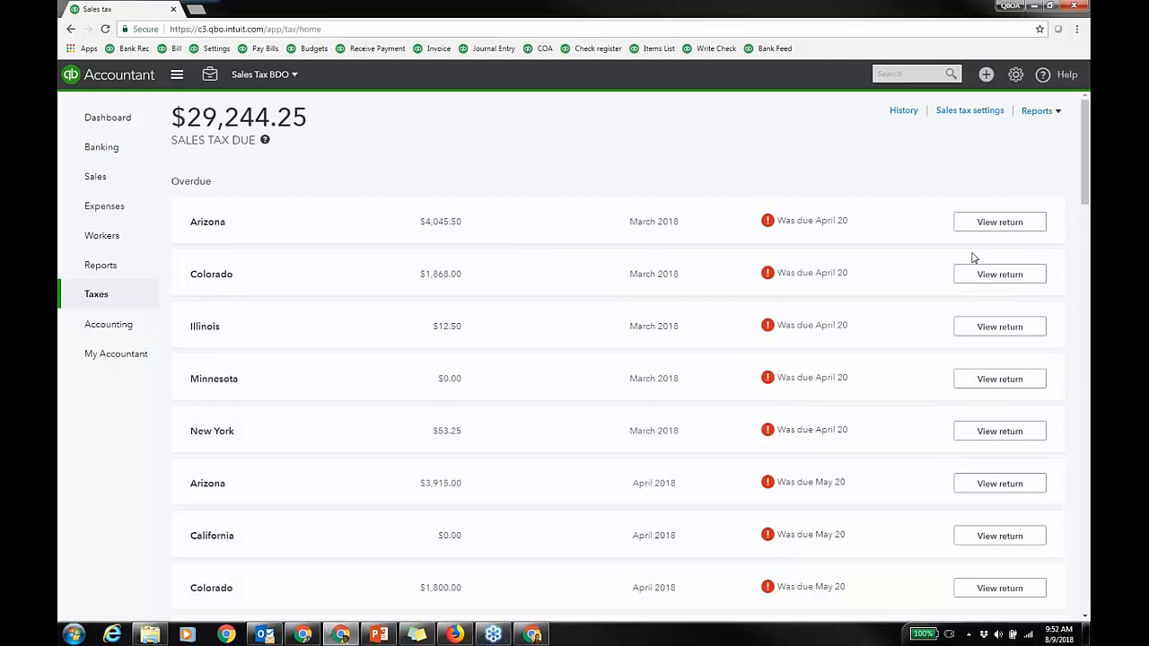
left_click(994, 224)
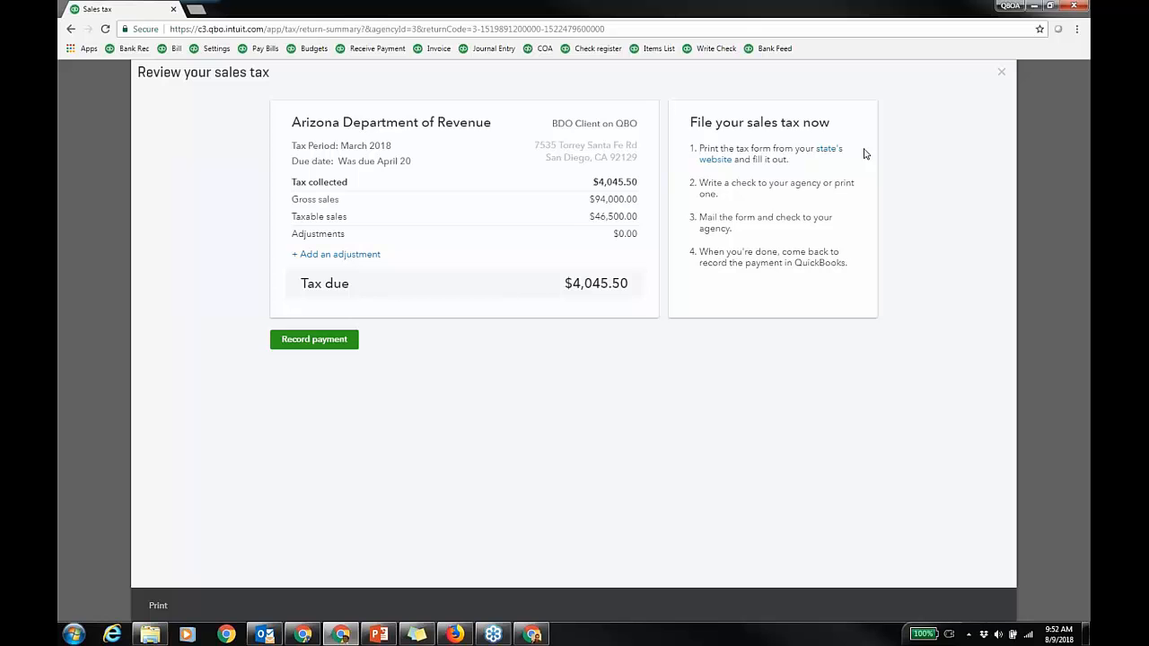
Step: Look over the Arizona adjustment reasons, then leave without adjusting, back to the $29,244.25 overview
left_click(369, 257)
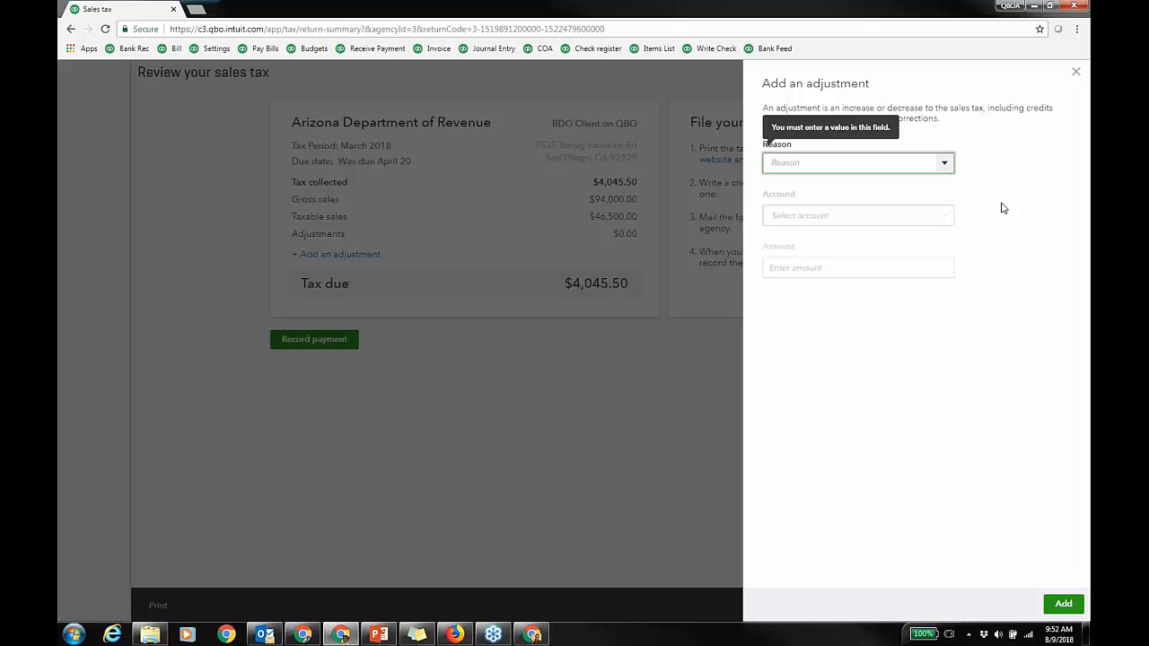
left_click(946, 163)
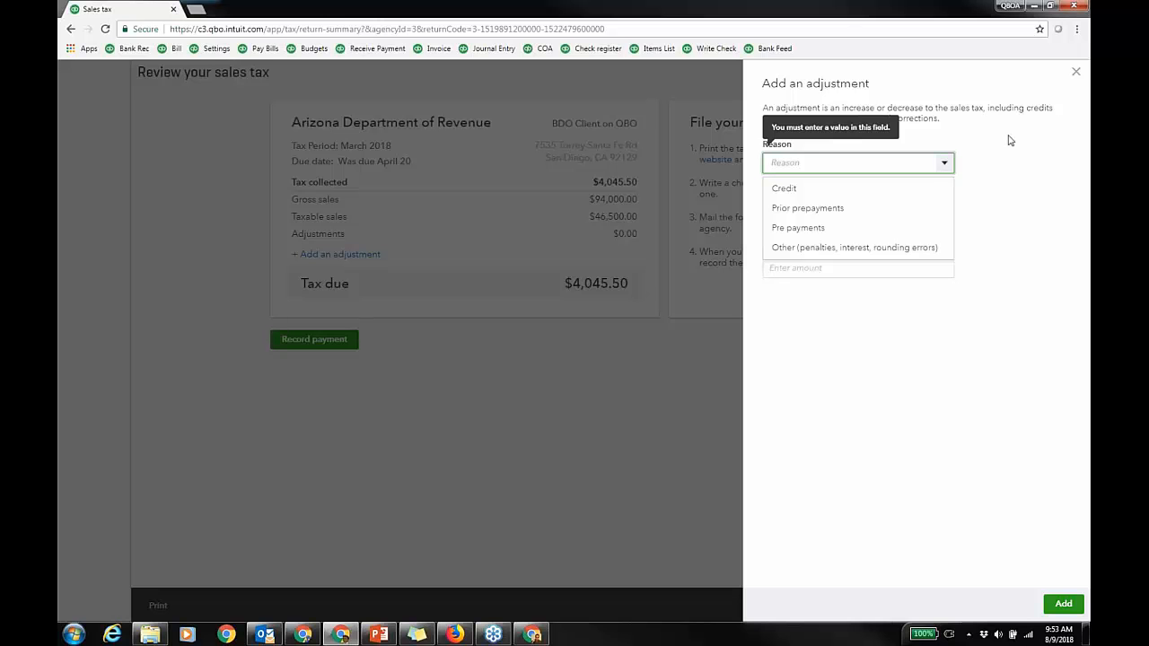
left_click(1075, 72)
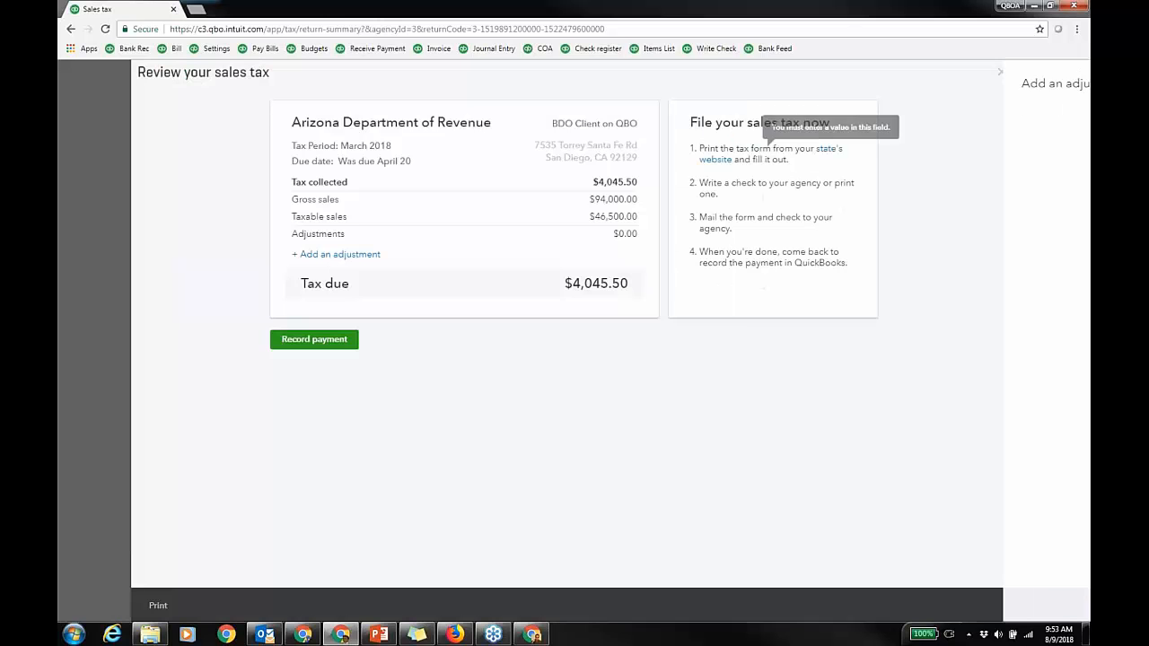
left_click(1001, 72)
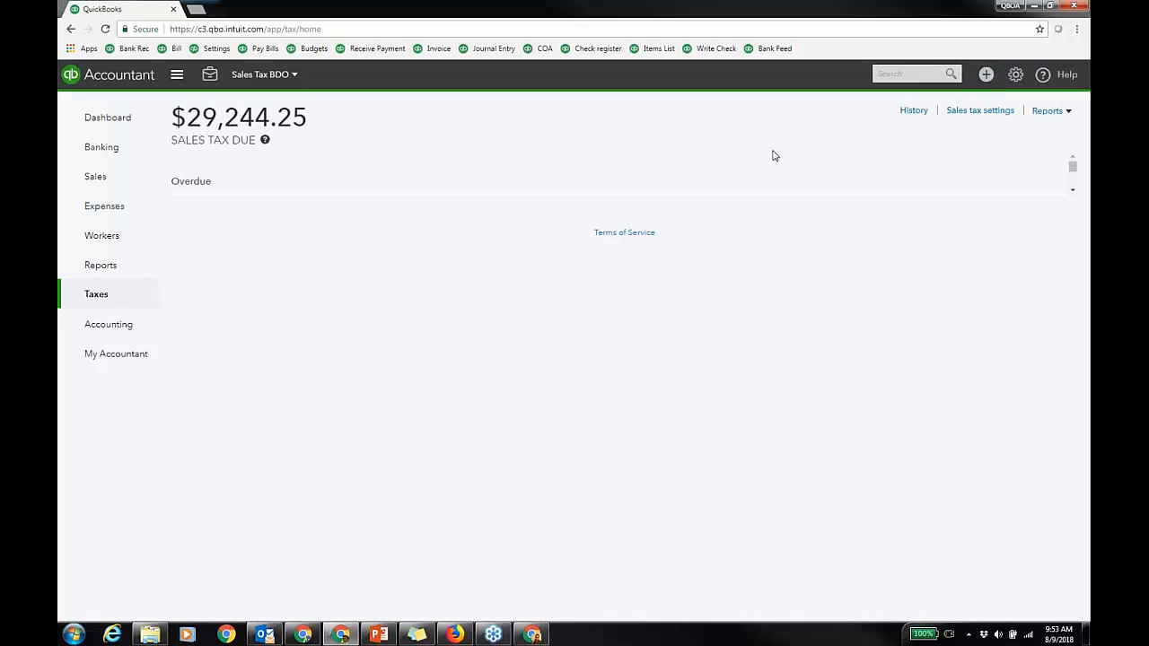
Step: Show the sales tax settings with nine agencies, then bring the QuickBooks Apps eCommerce window forward
left_click(982, 112)
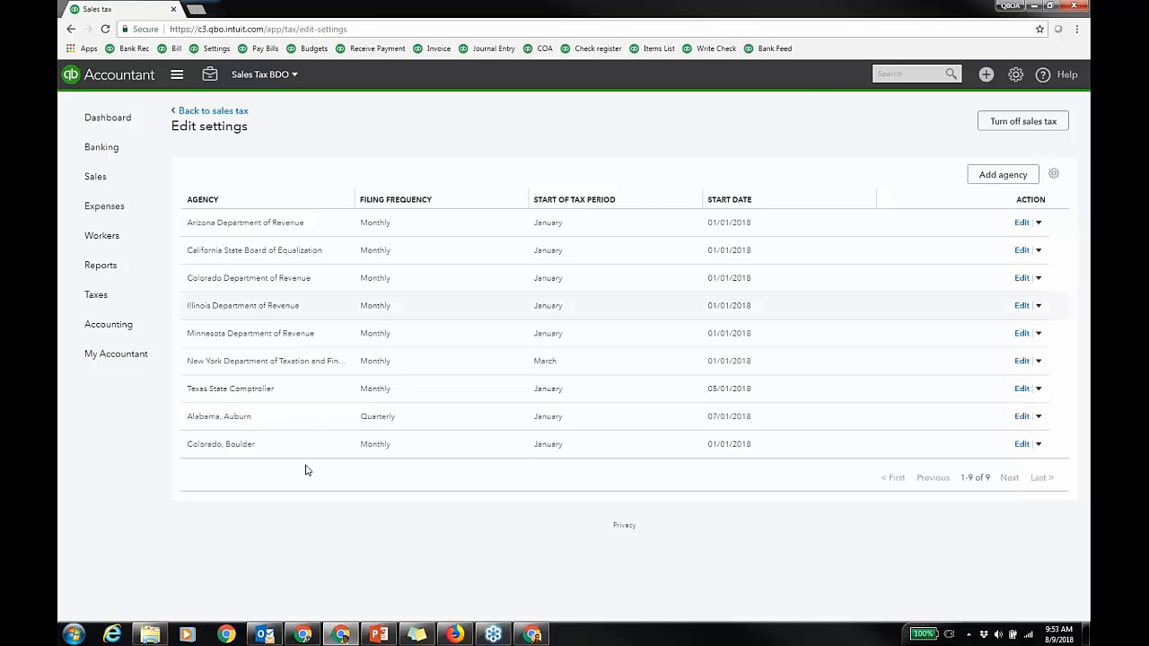
left_click(303, 634)
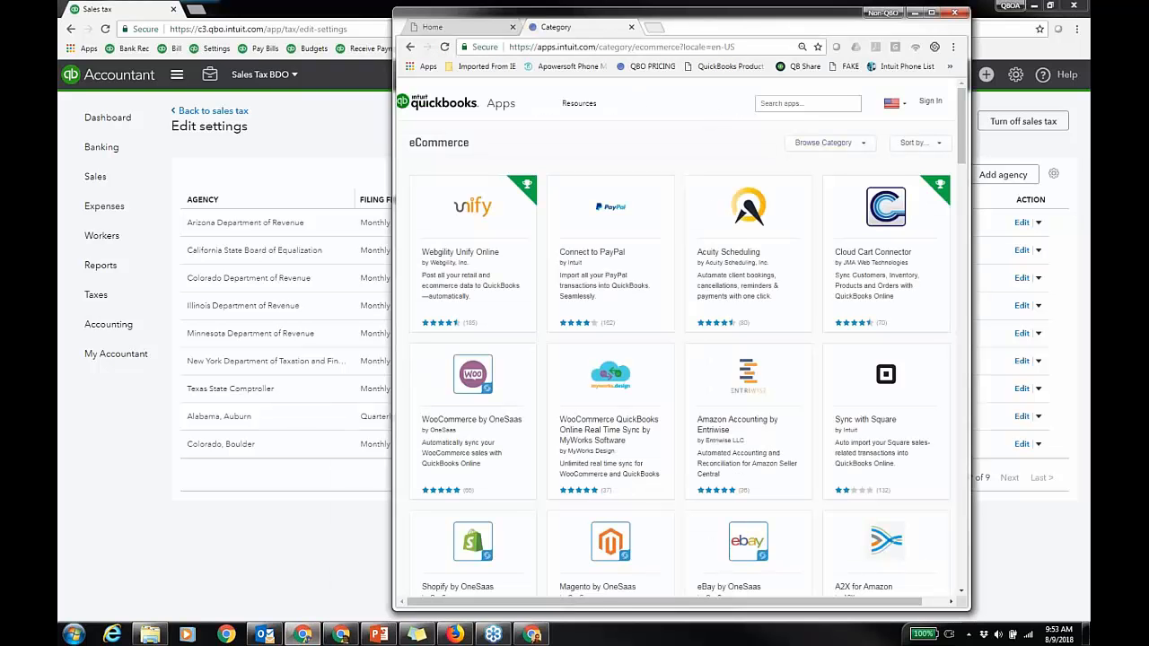
Step: Add a blank new tab beside the QuickBooks Apps eCommerce page
left_click(654, 27)
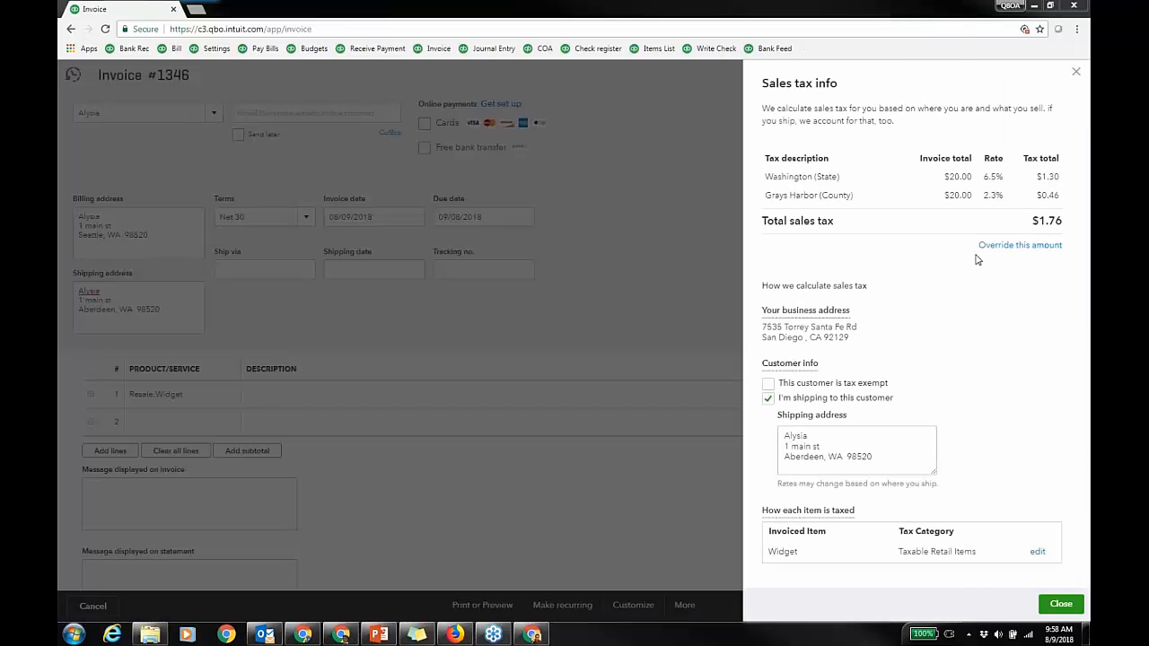
Step: Check invoice #1346's tax: Washington 6.5% plus Grays Harbor 2.3%, totalling $1.76
left_click(1072, 70)
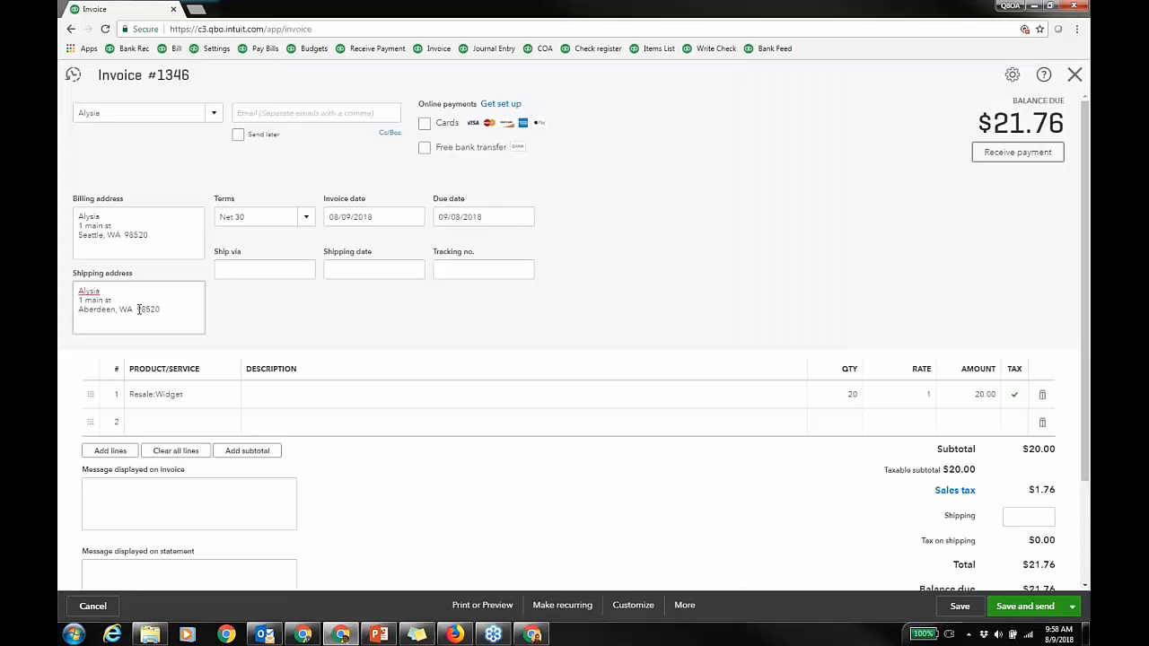
left_click(964, 492)
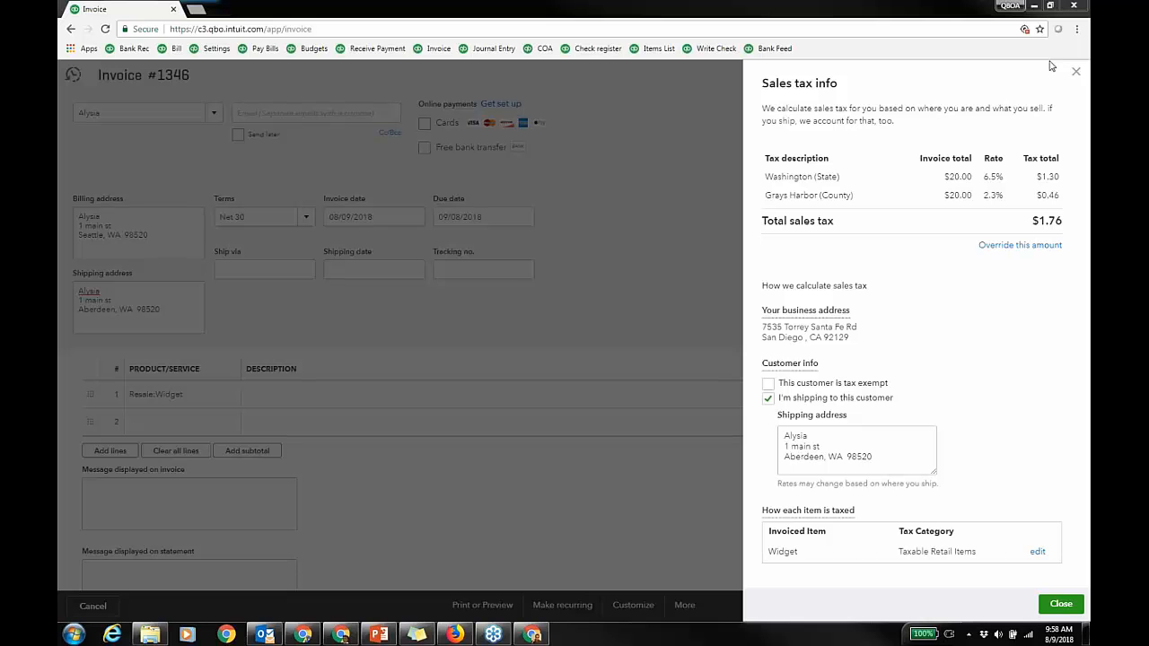
left_click(1075, 72)
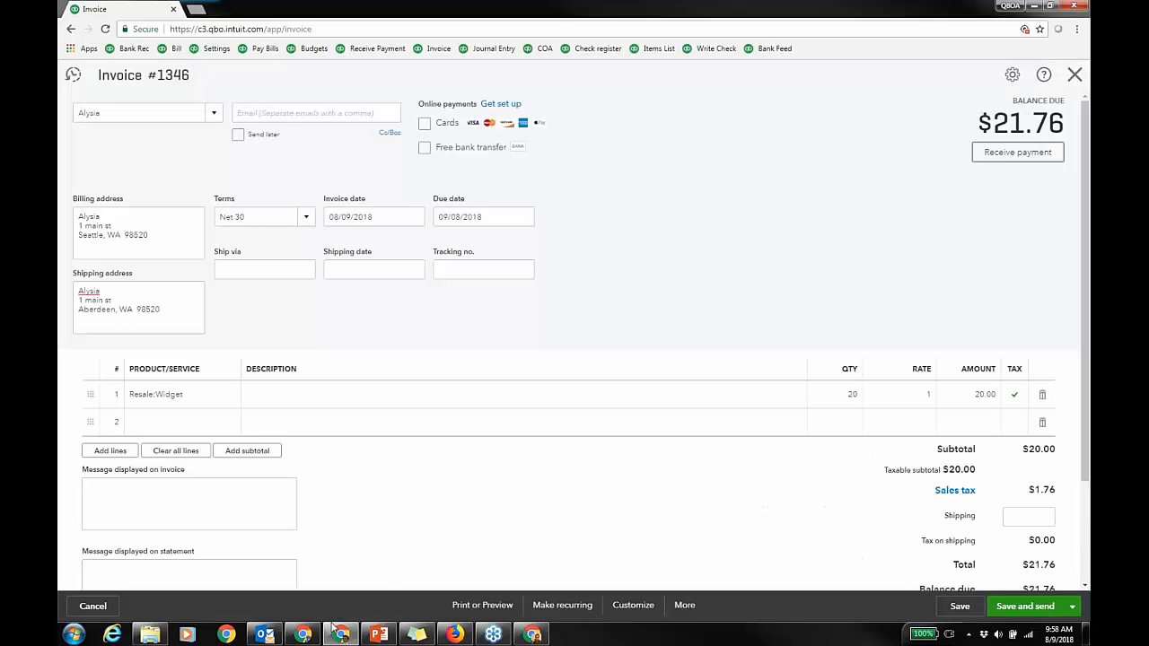
Step: Return to the qbobestpractices.com Home tab and open The QuickBooks Matrix from Useful Links
left_click(340, 634)
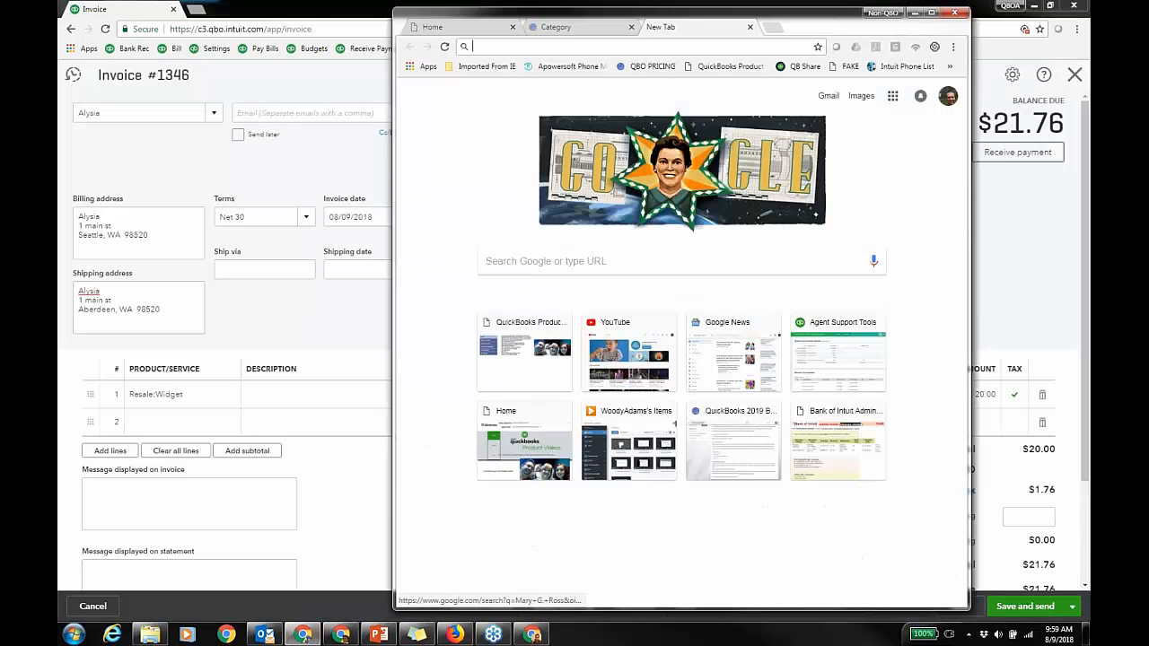
left_click(749, 27)
left_click(432, 27)
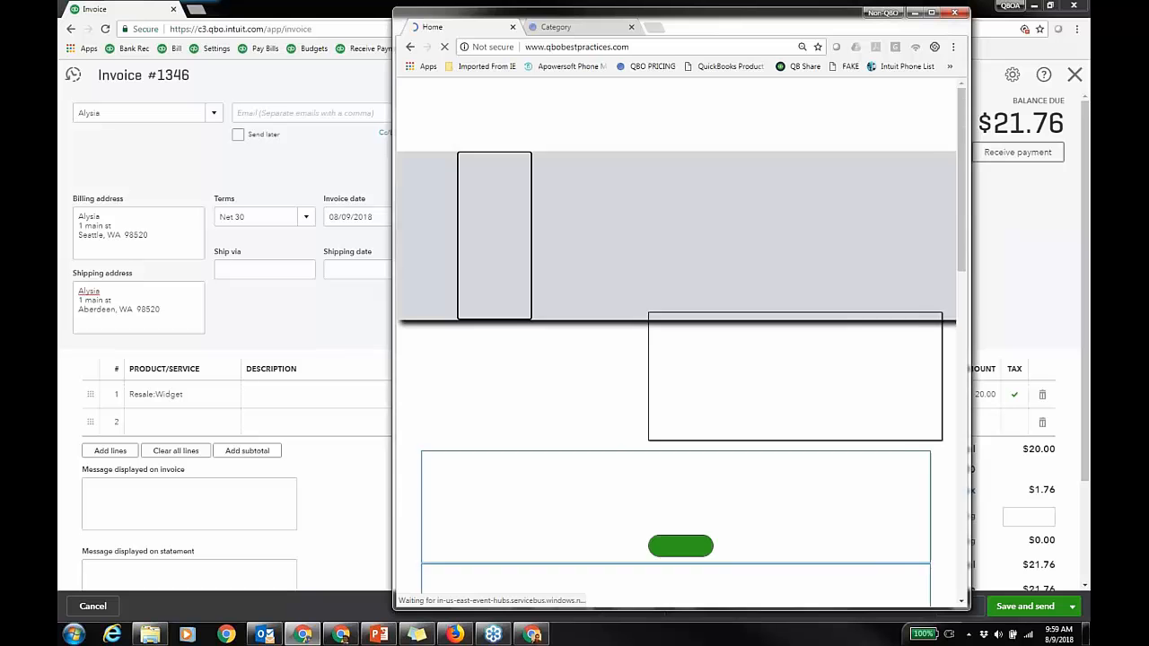
left_click_drag(774, 24, 781, 25)
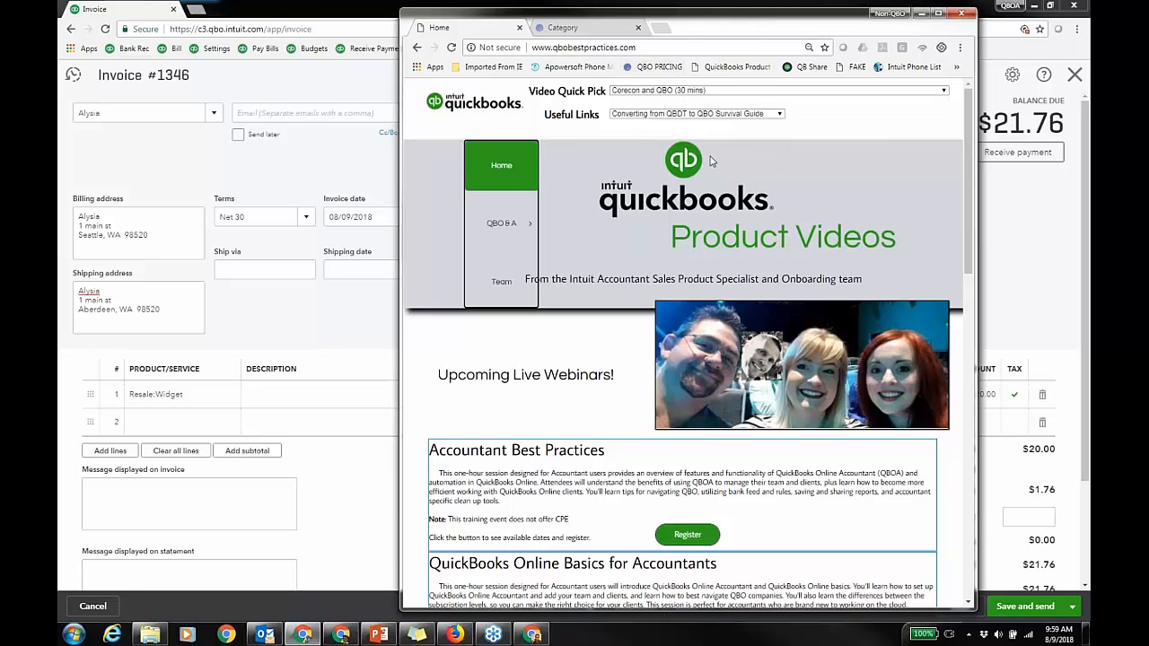
left_click(769, 115)
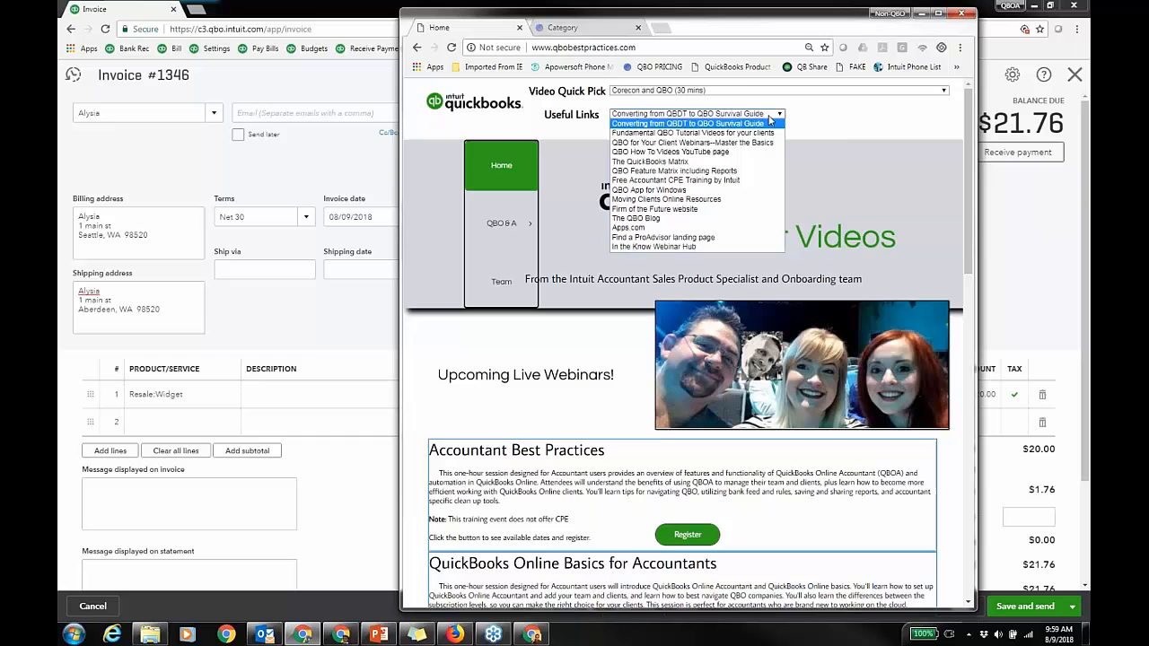
left_click(667, 164)
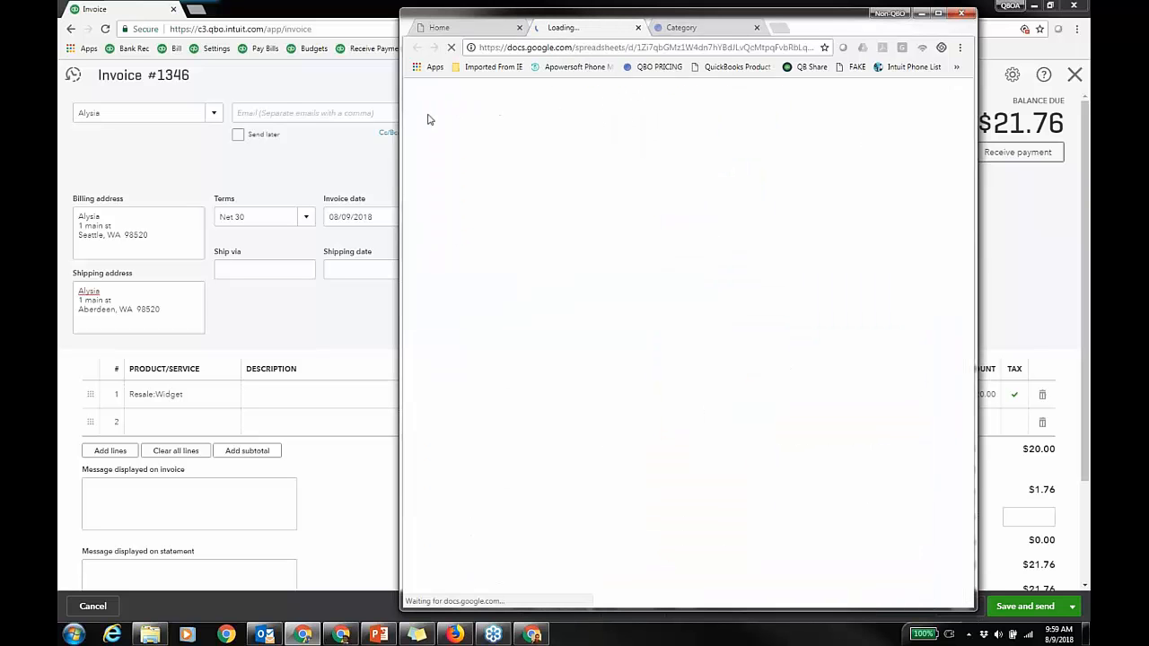
Step: Widen and reposition the browser window to show the QB Products Comparison Chart, scrolling down it
left_click_drag(400, 227, 259, 226)
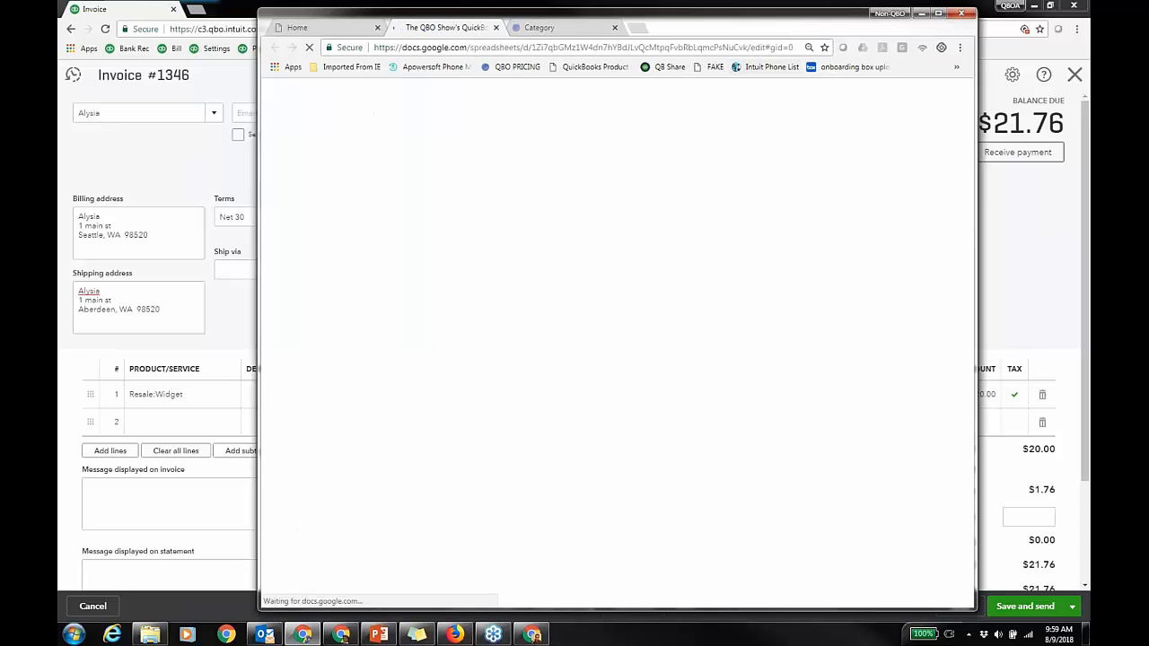
left_click_drag(796, 31, 820, 29)
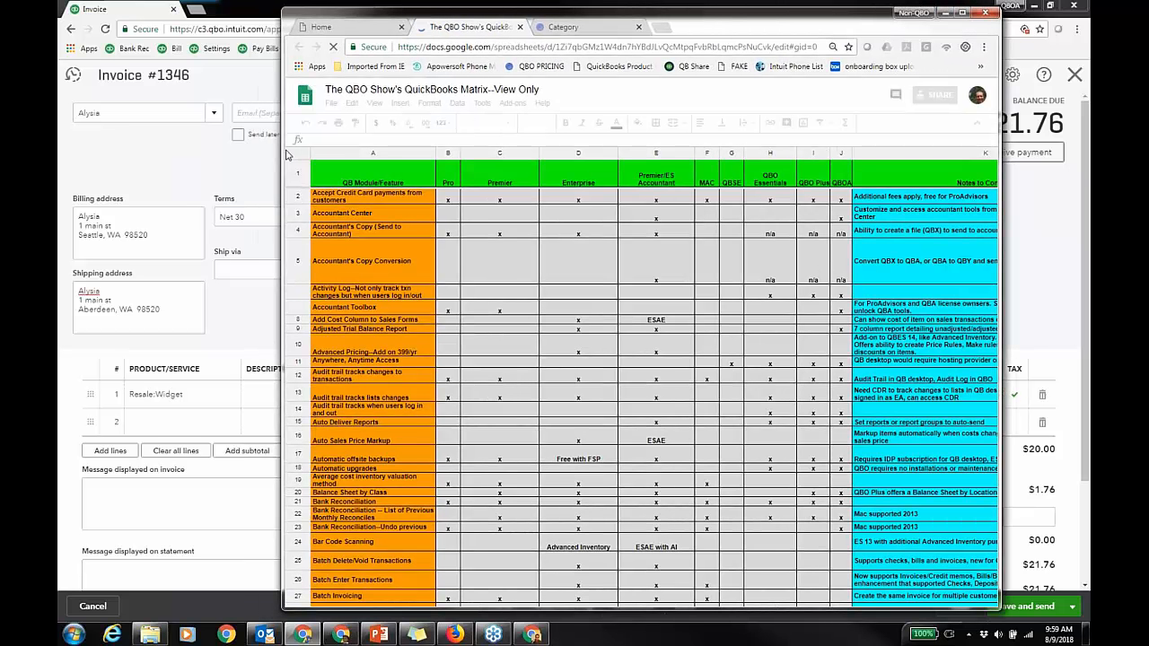
left_click_drag(284, 154, 112, 155)
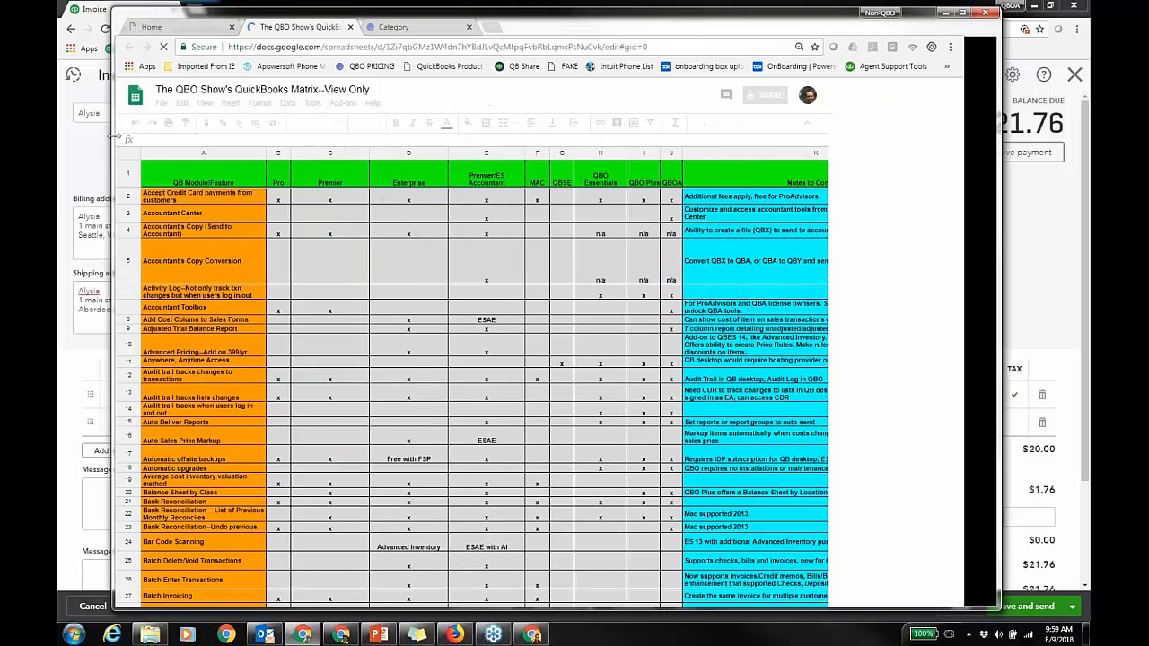
left_click_drag(841, 30, 865, 26)
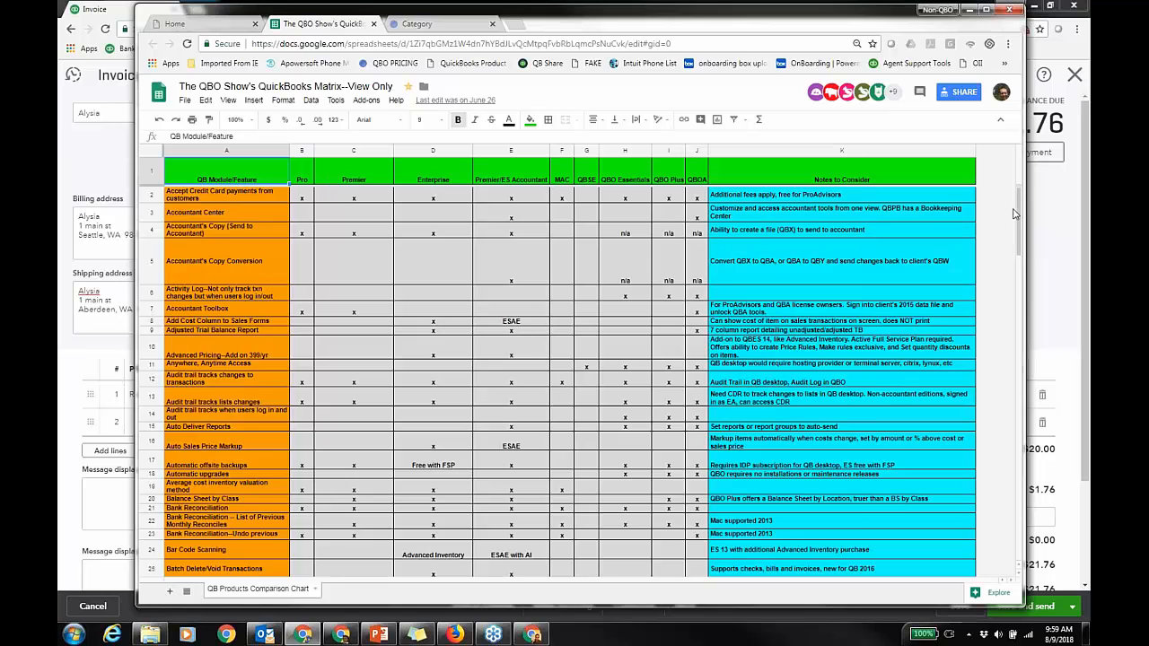
left_click_drag(1020, 229, 981, 377)
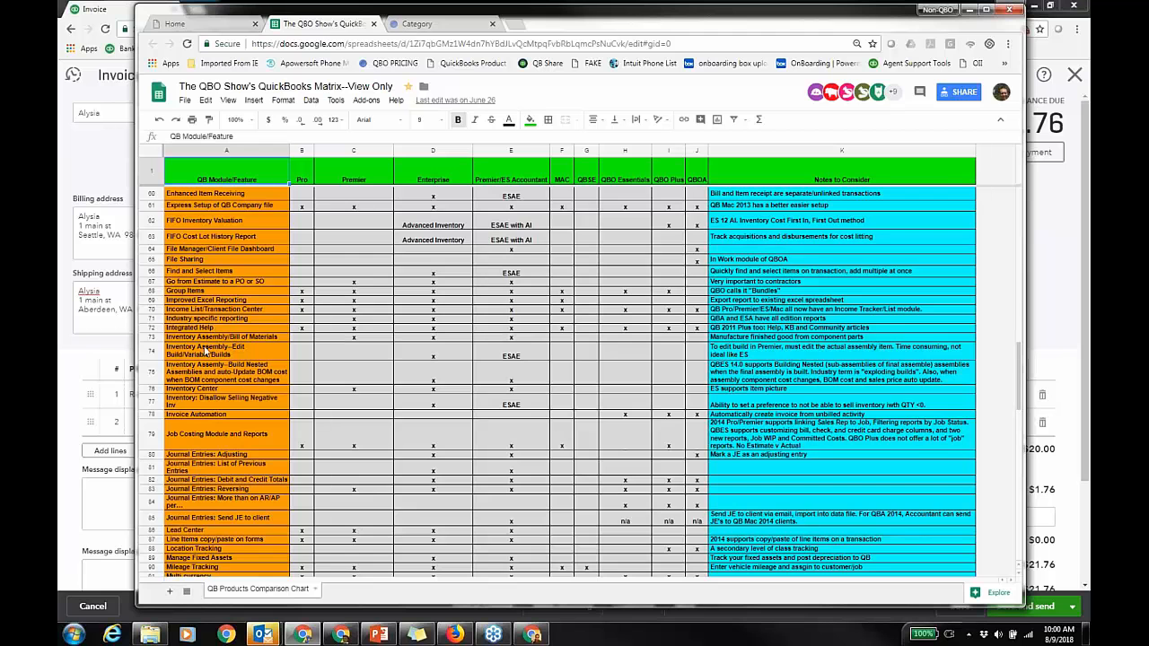
Step: Scroll the matrix down to row 154, Zoom Into Detail, and copy the sheet's URL
scroll(226, 370, "down", 1)
scroll(225, 365, "down", 4)
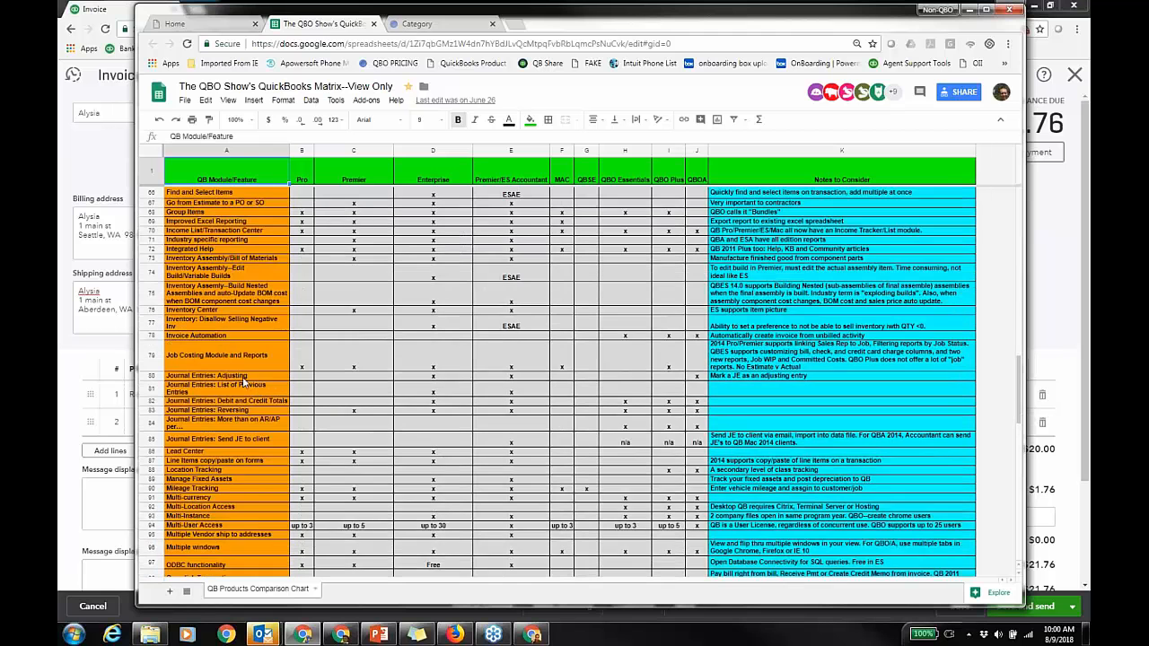
scroll(240, 352, "down", 4)
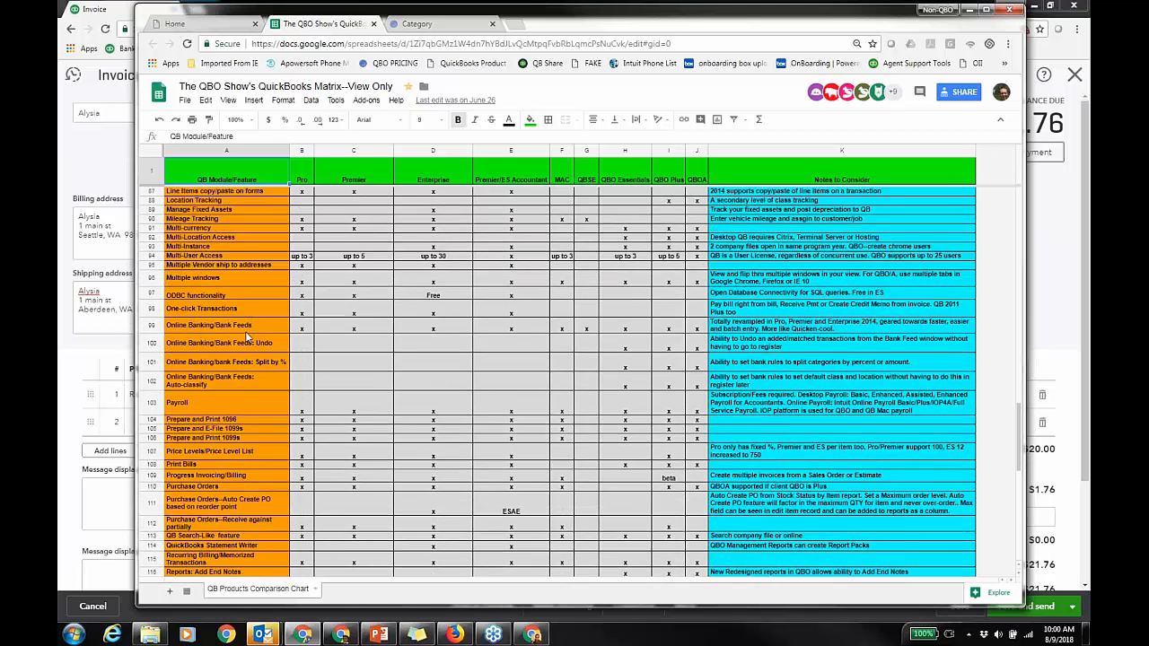
scroll(247, 329, "down", 2)
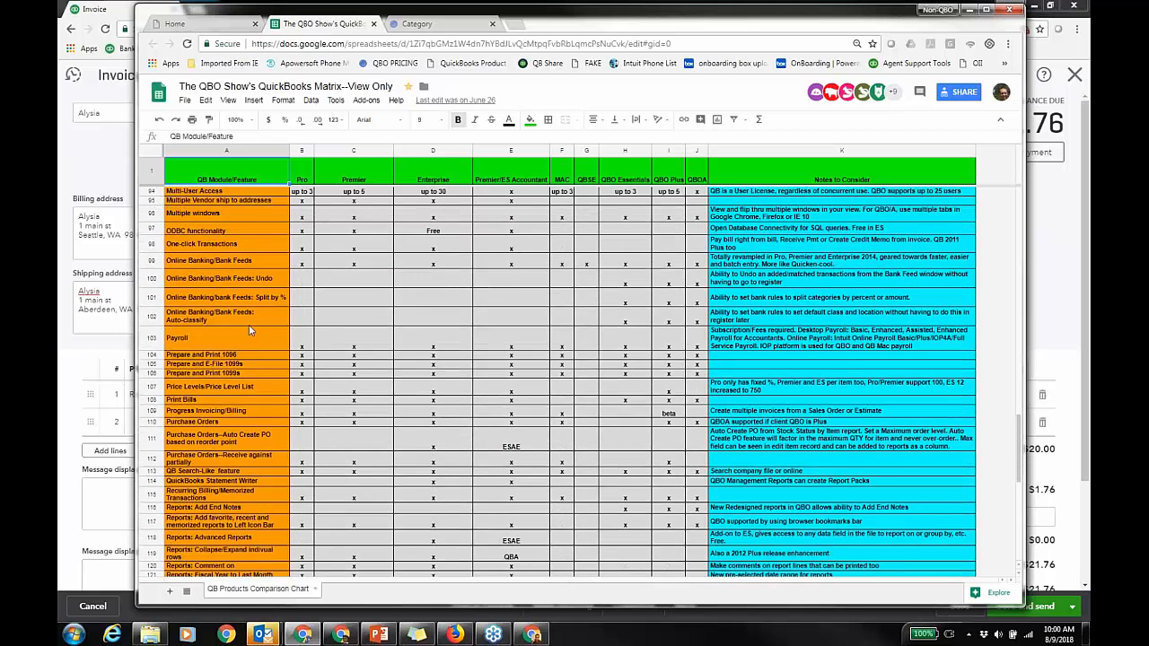
scroll(249, 331, "down", 2)
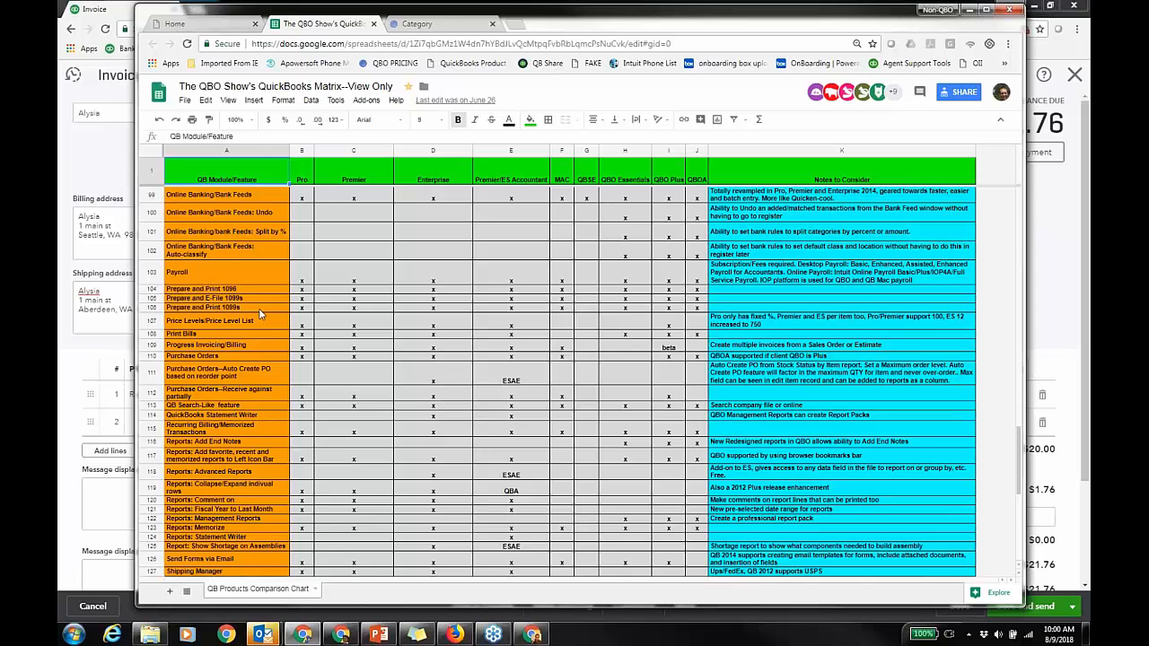
scroll(274, 285, "down", 4)
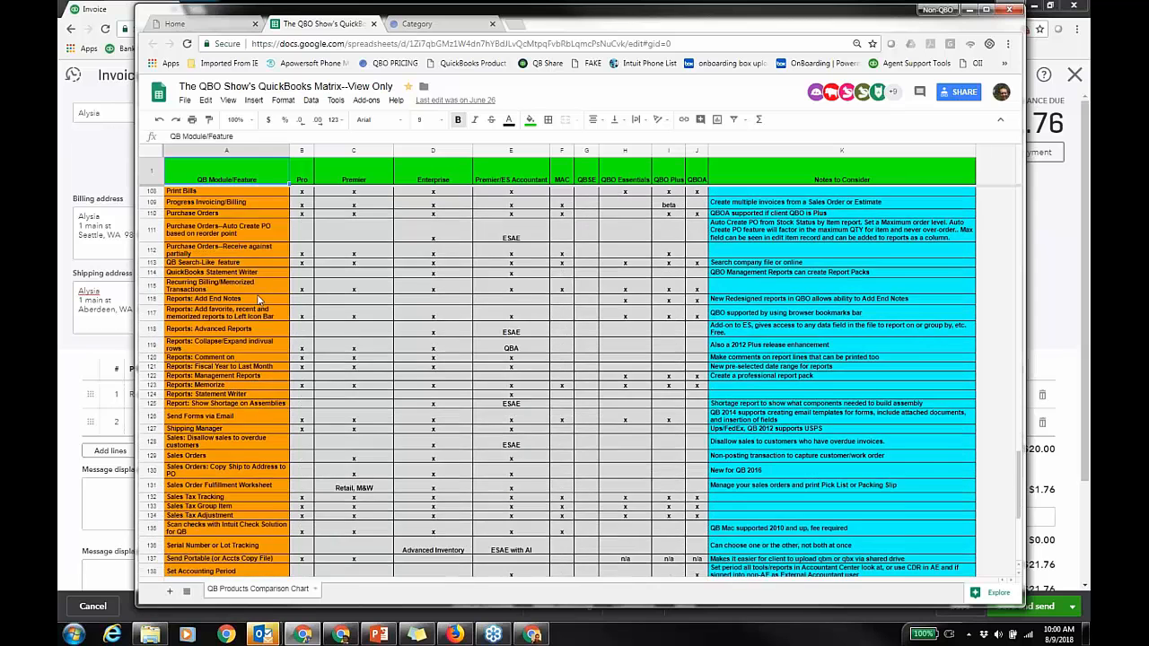
scroll(256, 297, "down", 5)
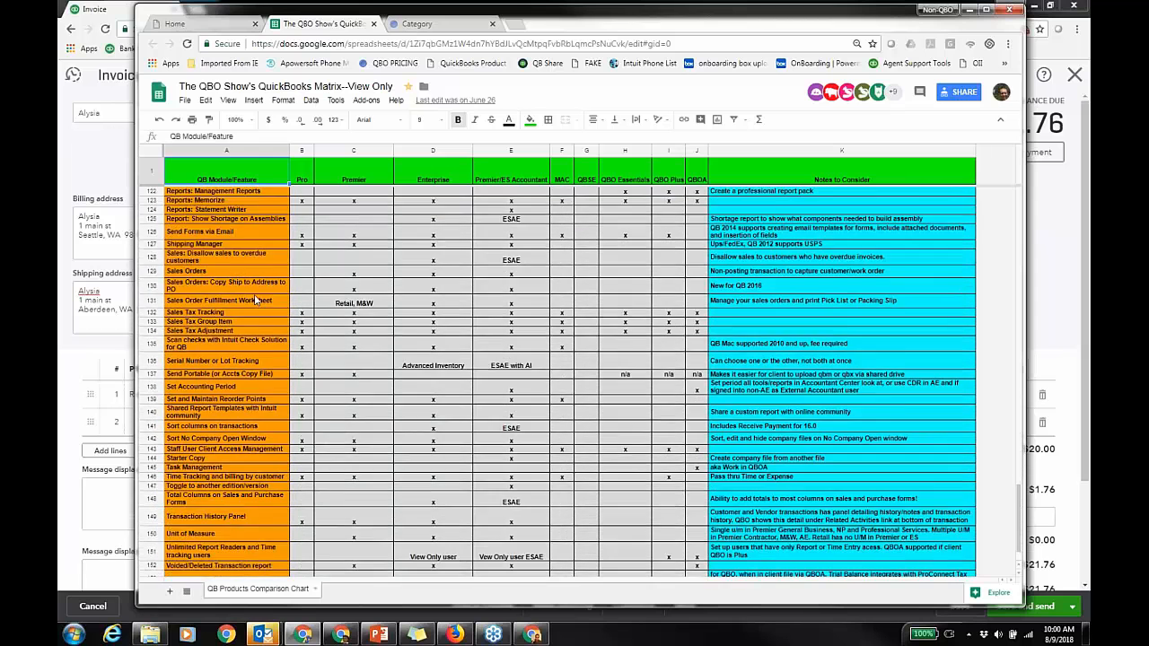
right_click(420, 43)
left_click(458, 88)
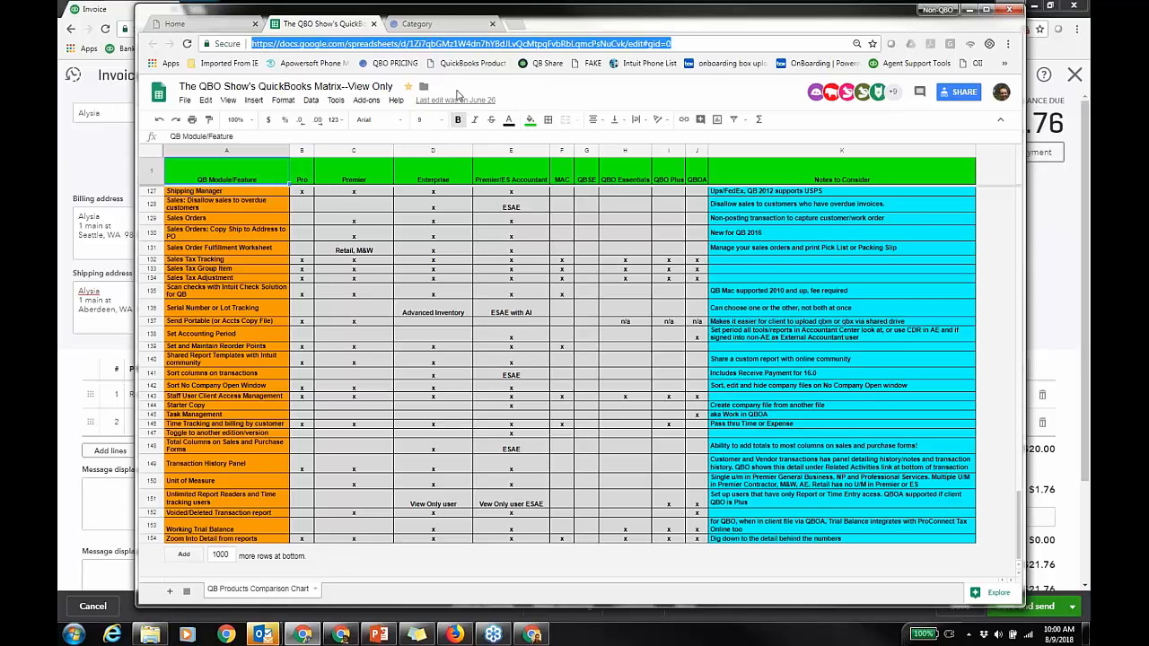